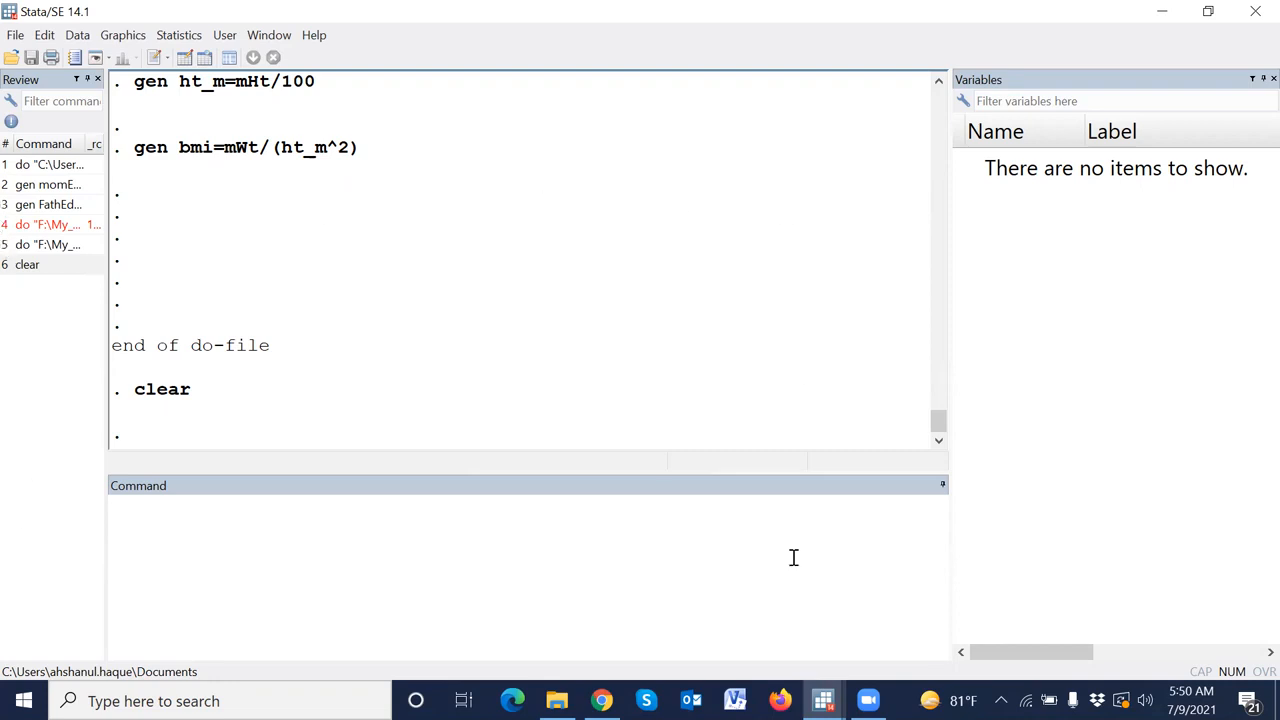
Run only the set more off and import excel lines of the DO_REaddata2 do-file to load ExcelData.xlsx, sheet Data.
{"action": "mouse_move", "coordinate": [823, 700]}
{"action": "left_click", "coordinate": [927, 636]}
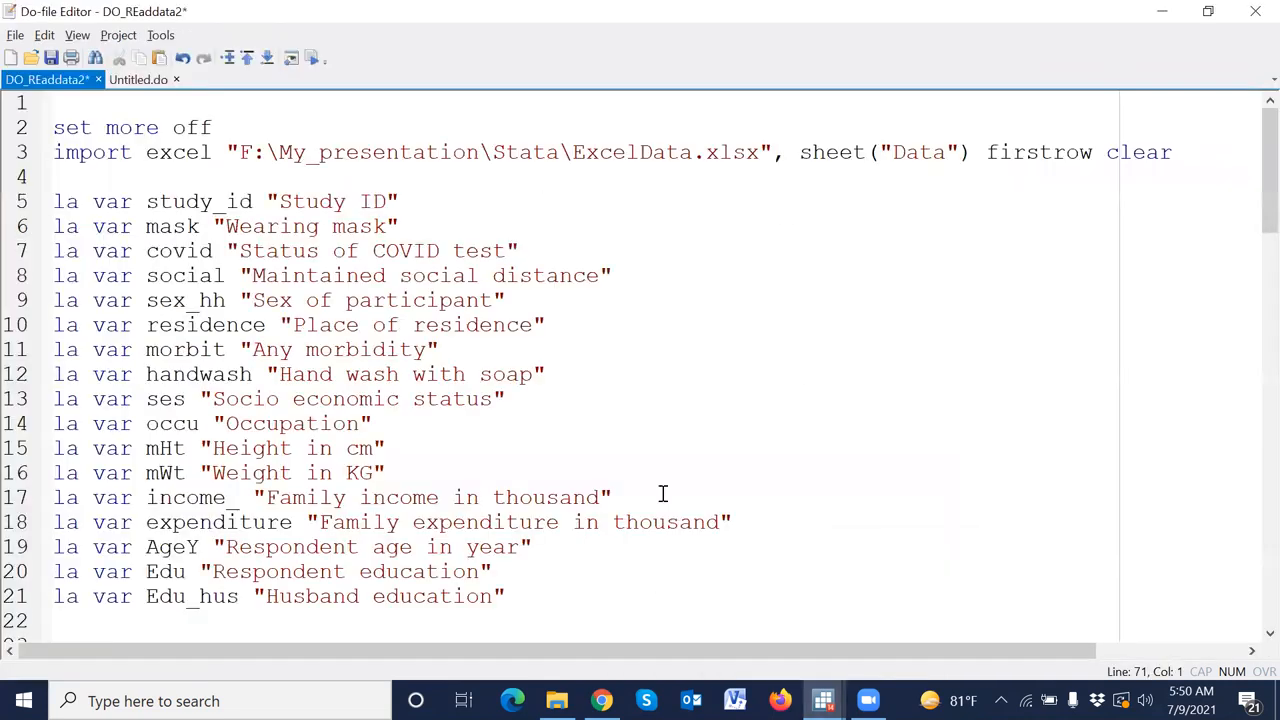
{"action": "left_click_drag", "start_coordinate": [26, 128], "coordinate": [26, 150]}
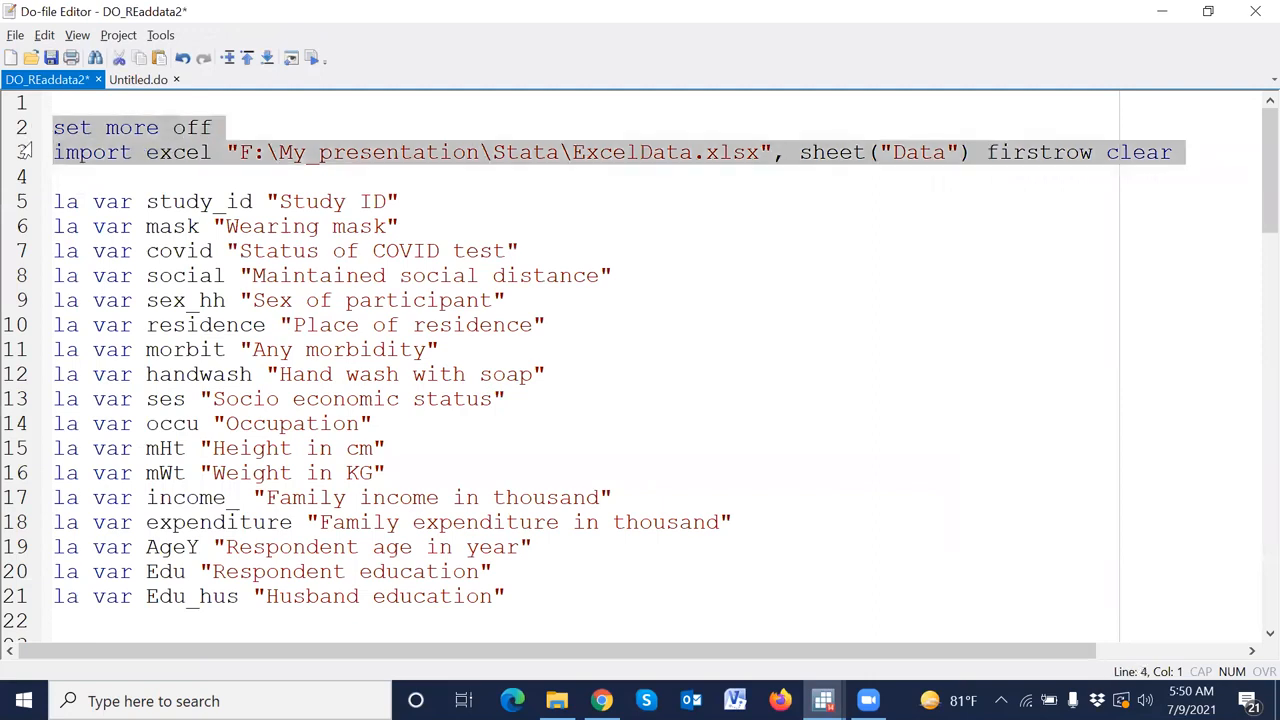
{"action": "key", "text": "shift+Left"}
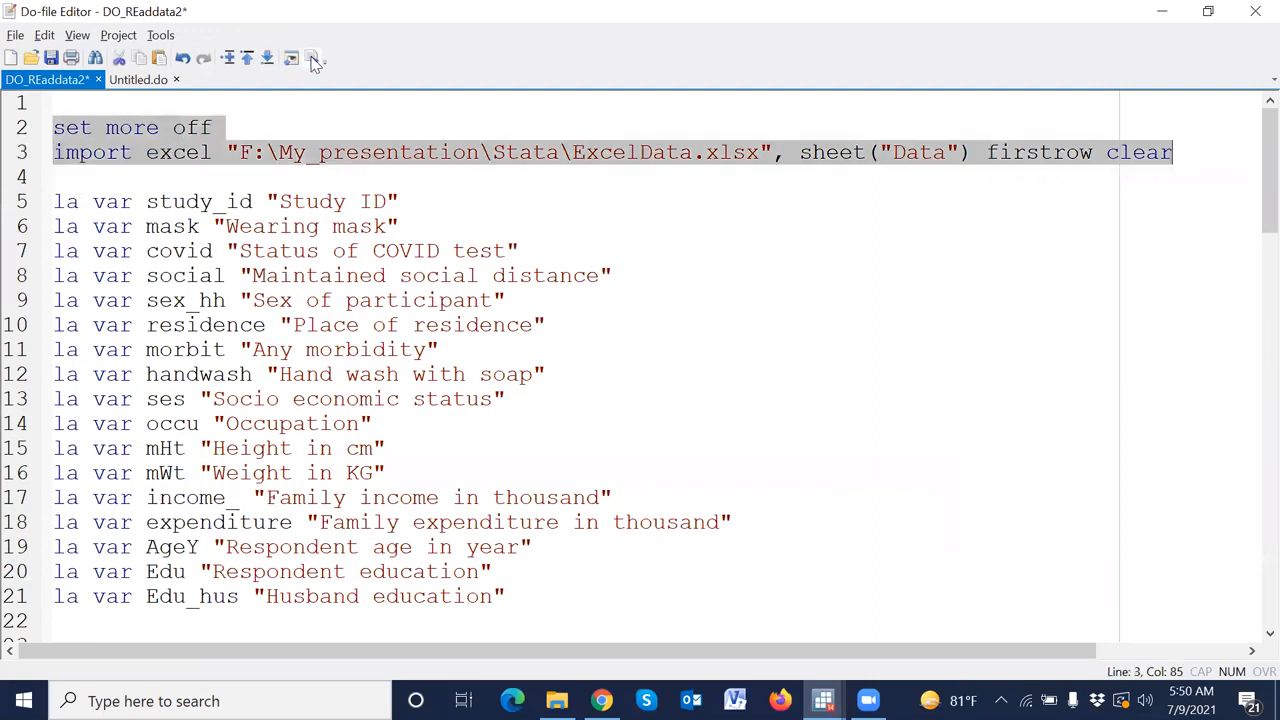
{"action": "left_click", "coordinate": [313, 59]}
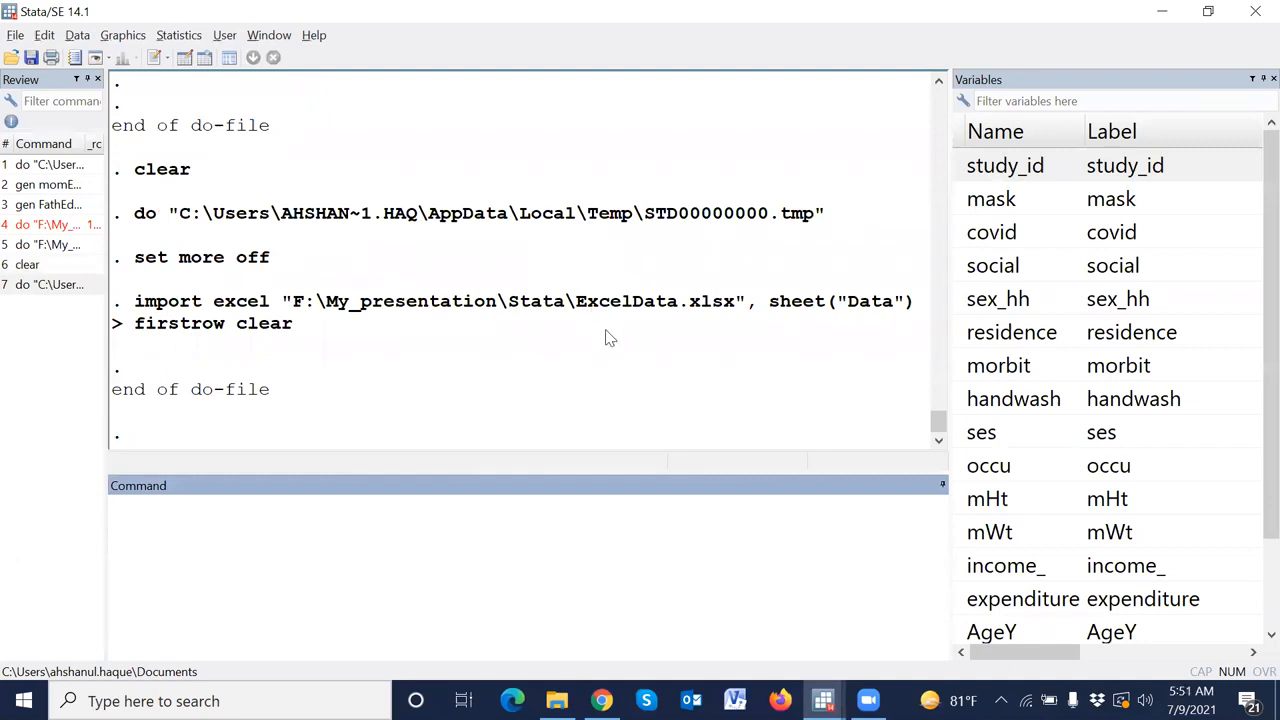
Run the do-file's variable label, value label definition and value label assignment commands, from study_id through Edu_hus on line 50.
{"action": "key", "text": "alt+Tab"}
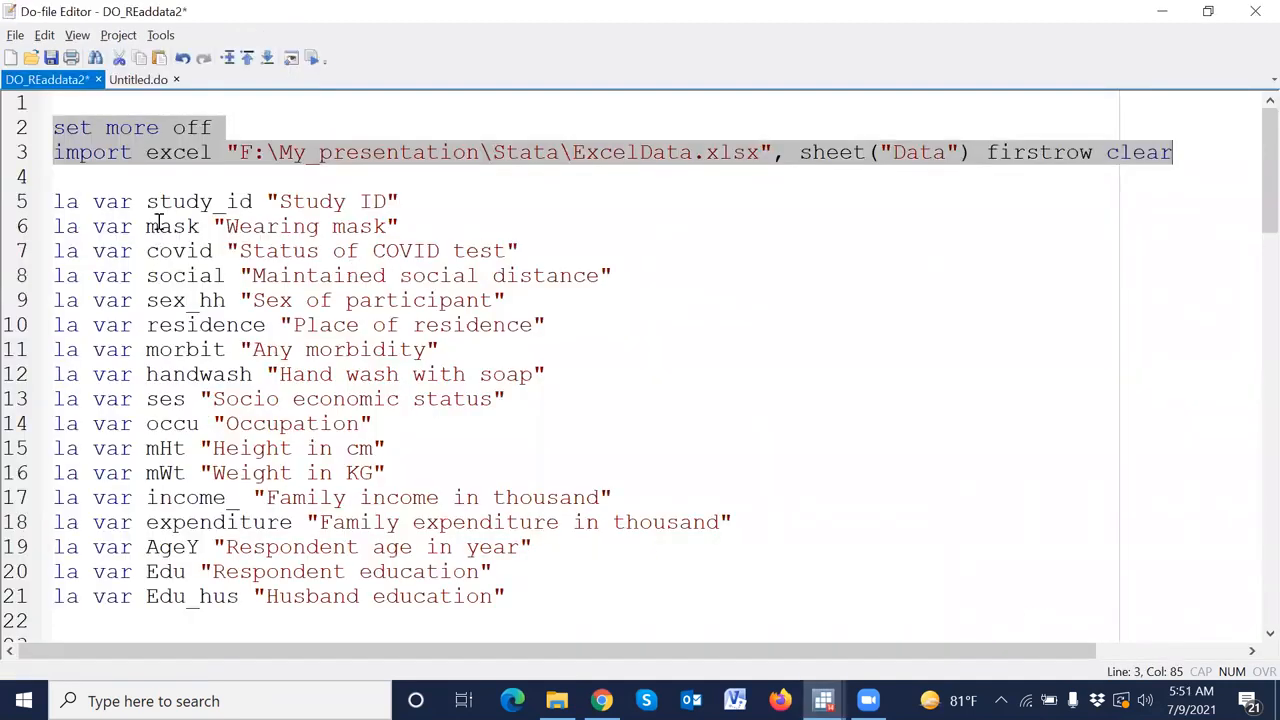
{"action": "left_click", "coordinate": [26, 203]}
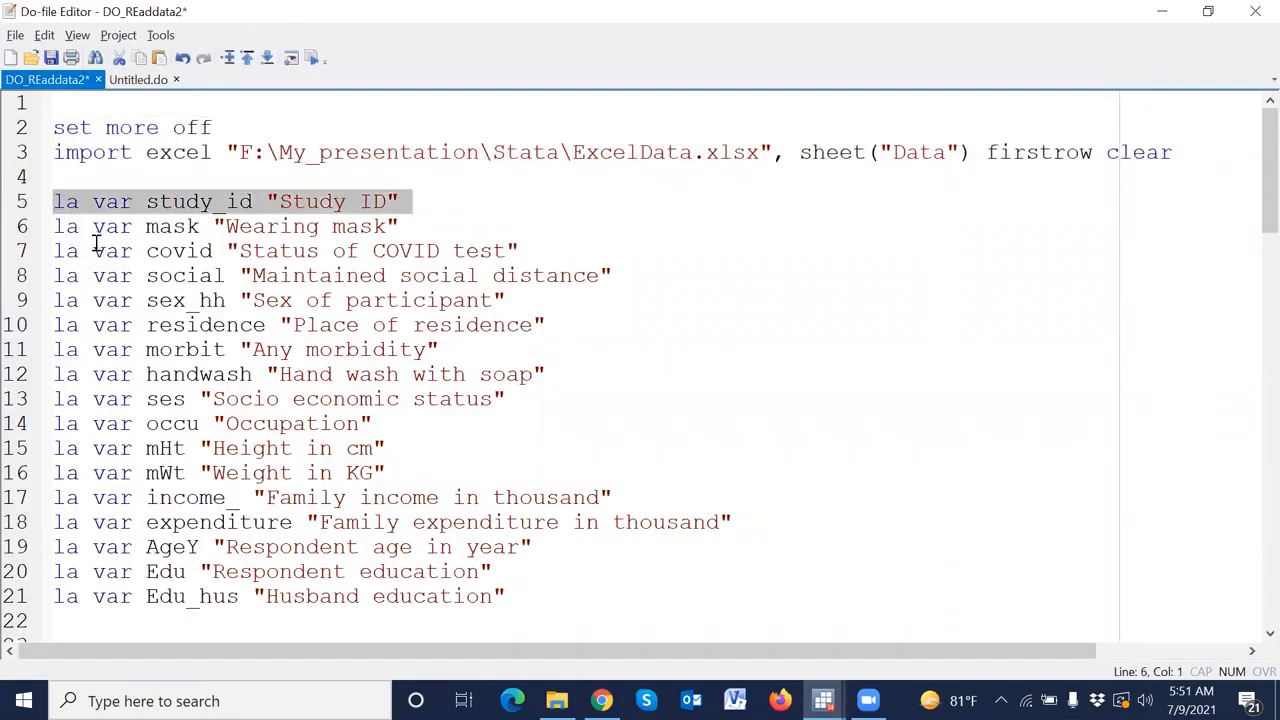
{"action": "left_click", "coordinate": [70, 178]}
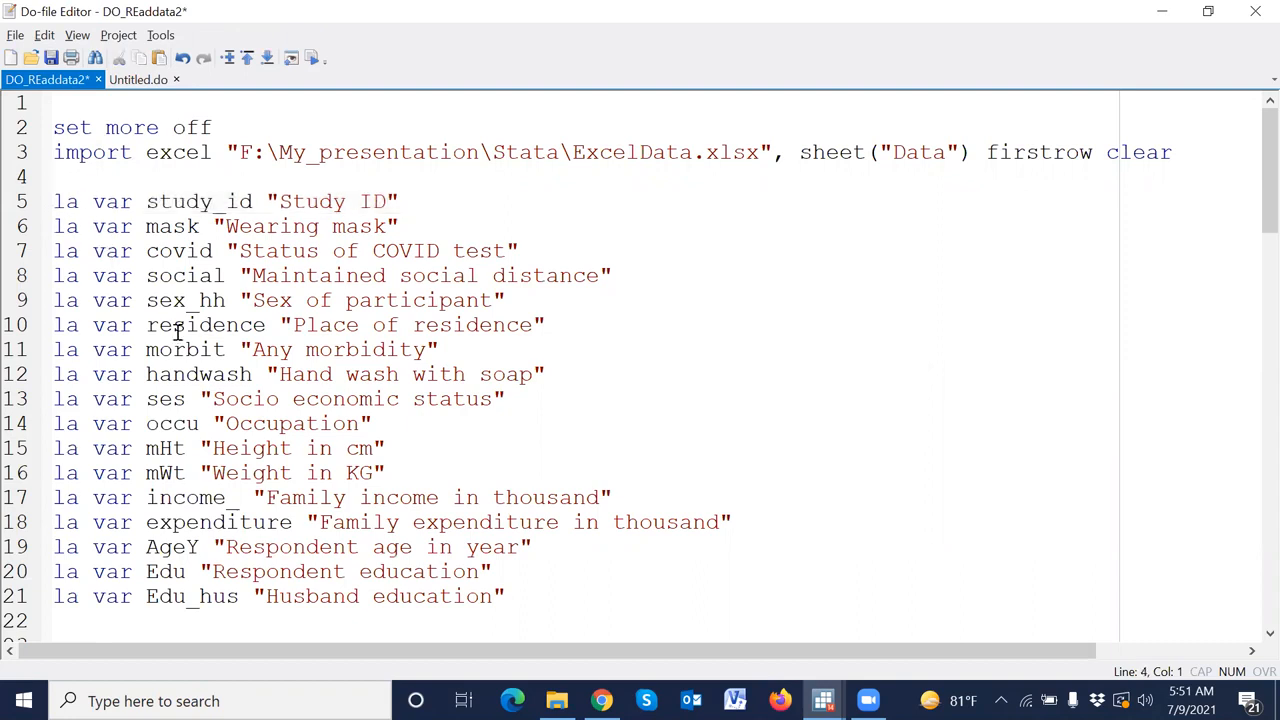
{"action": "scroll", "coordinate": [180, 336], "scroll_direction": "down", "scroll_amount": 5}
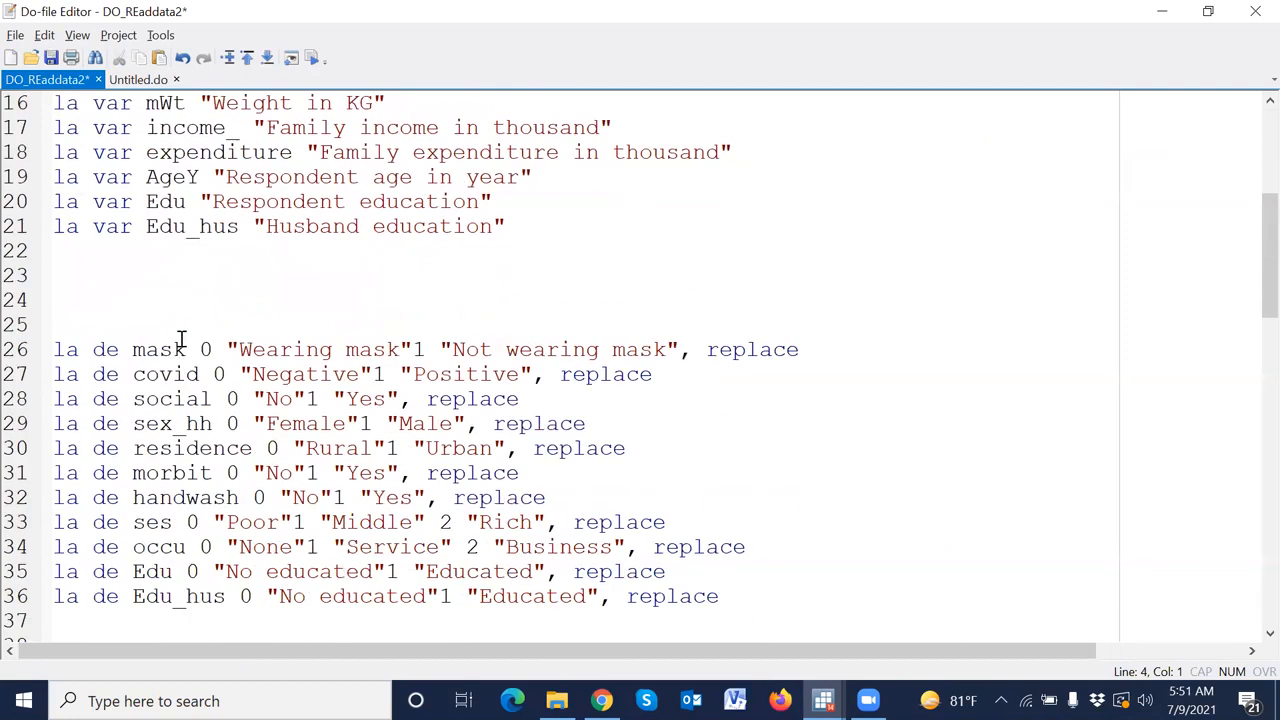
{"action": "scroll", "coordinate": [181, 340], "scroll_direction": "down", "scroll_amount": 8}
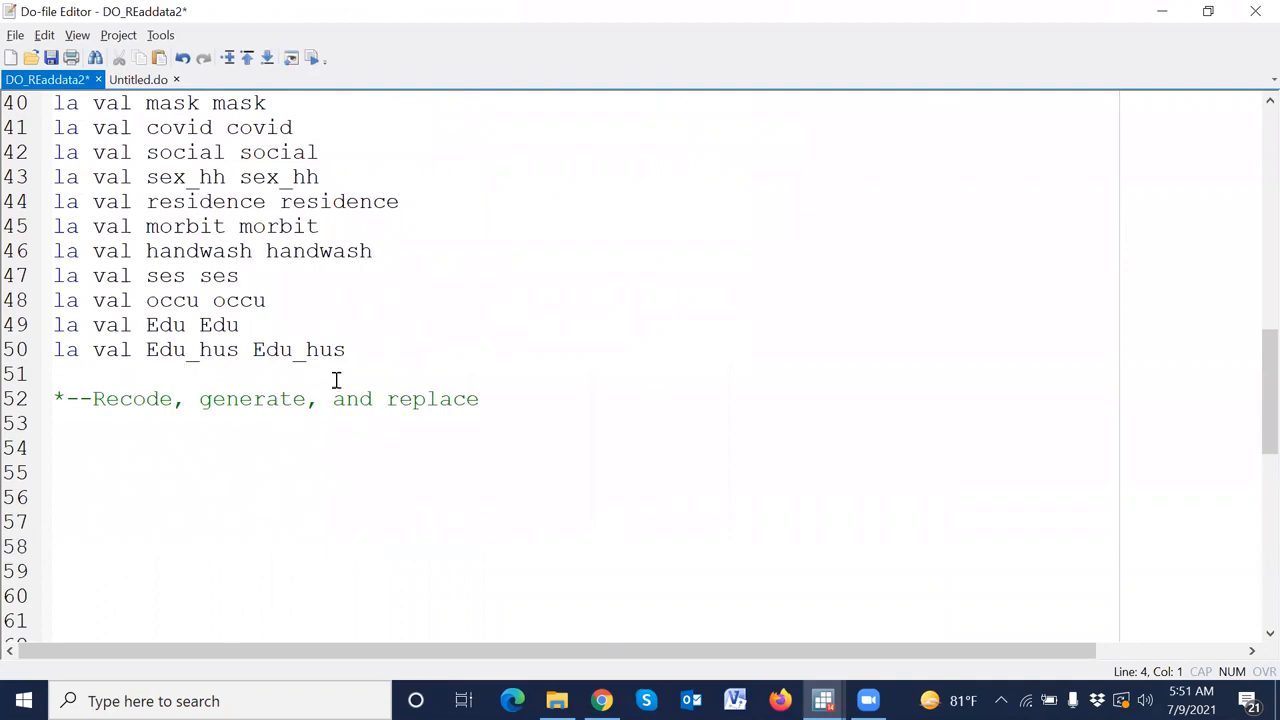
{"action": "left_click", "coordinate": [366, 349], "text": "shift"}
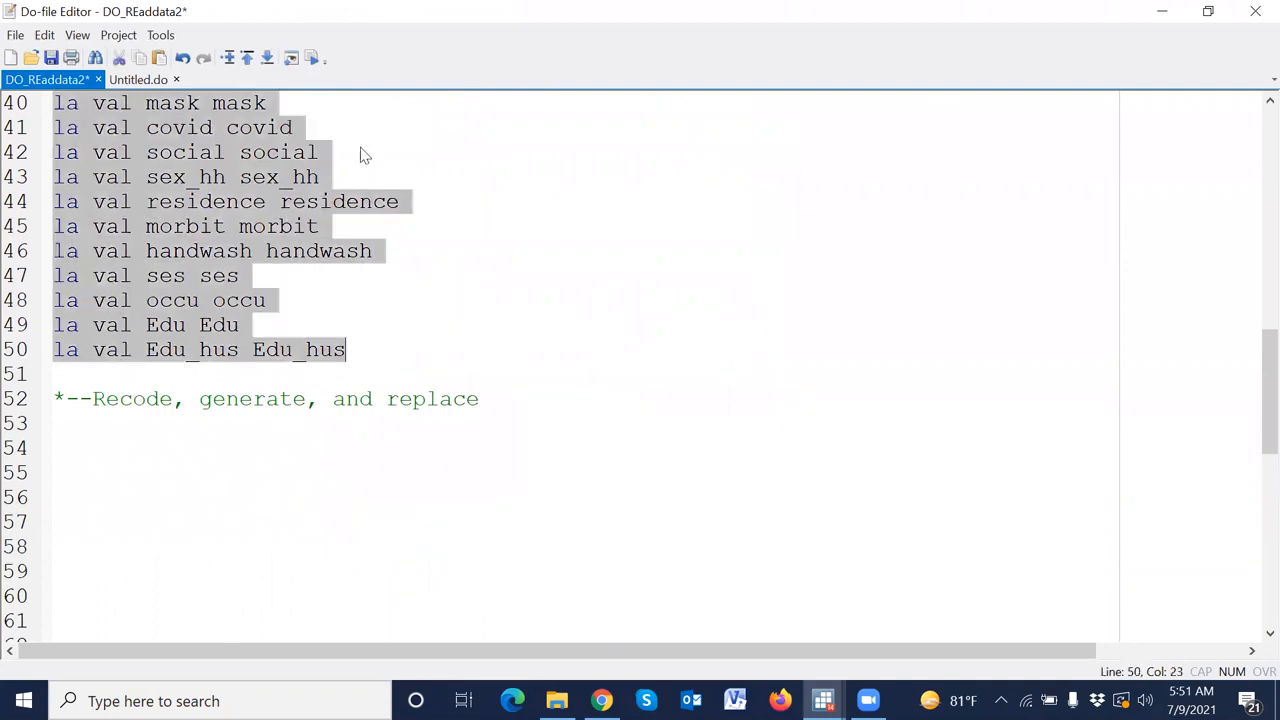
{"action": "left_click", "coordinate": [313, 60]}
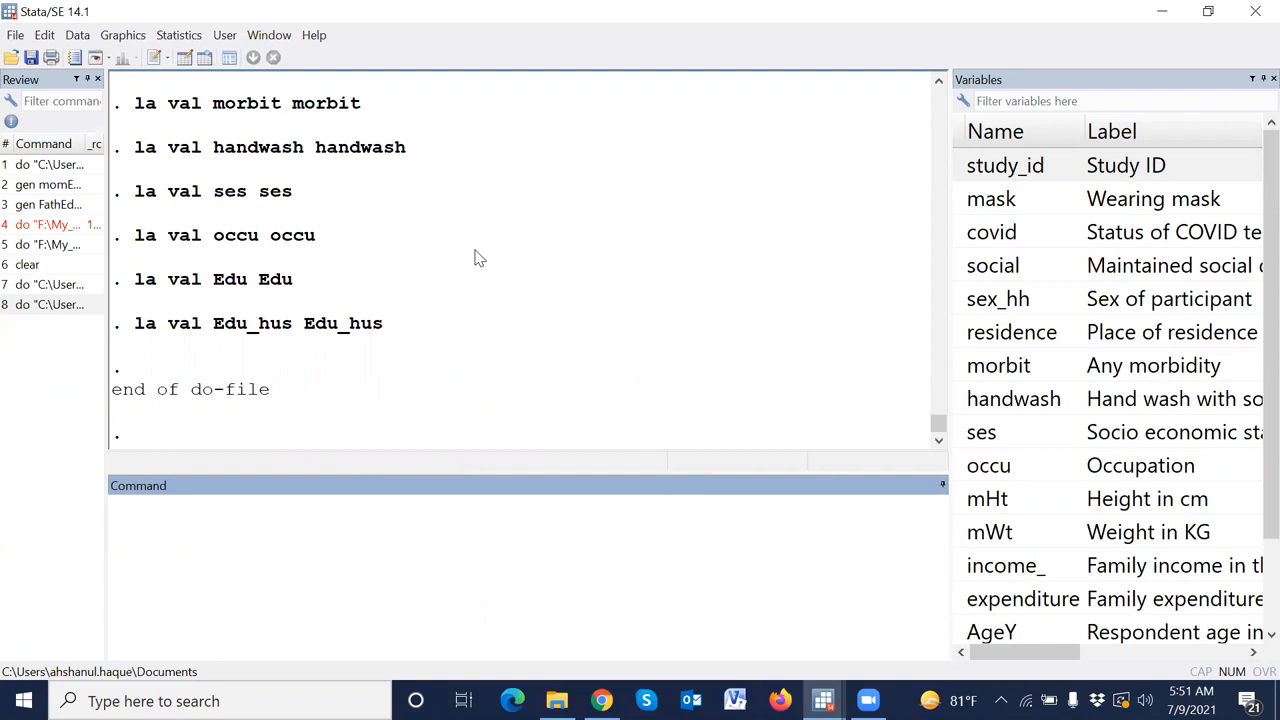
Tabulate AgeY and go through the whole frequency table to check the range of ages.
{"action": "type", "text": "ta"}
{"action": "scroll", "coordinate": [1022, 414], "scroll_direction": "down", "scroll_amount": 1}
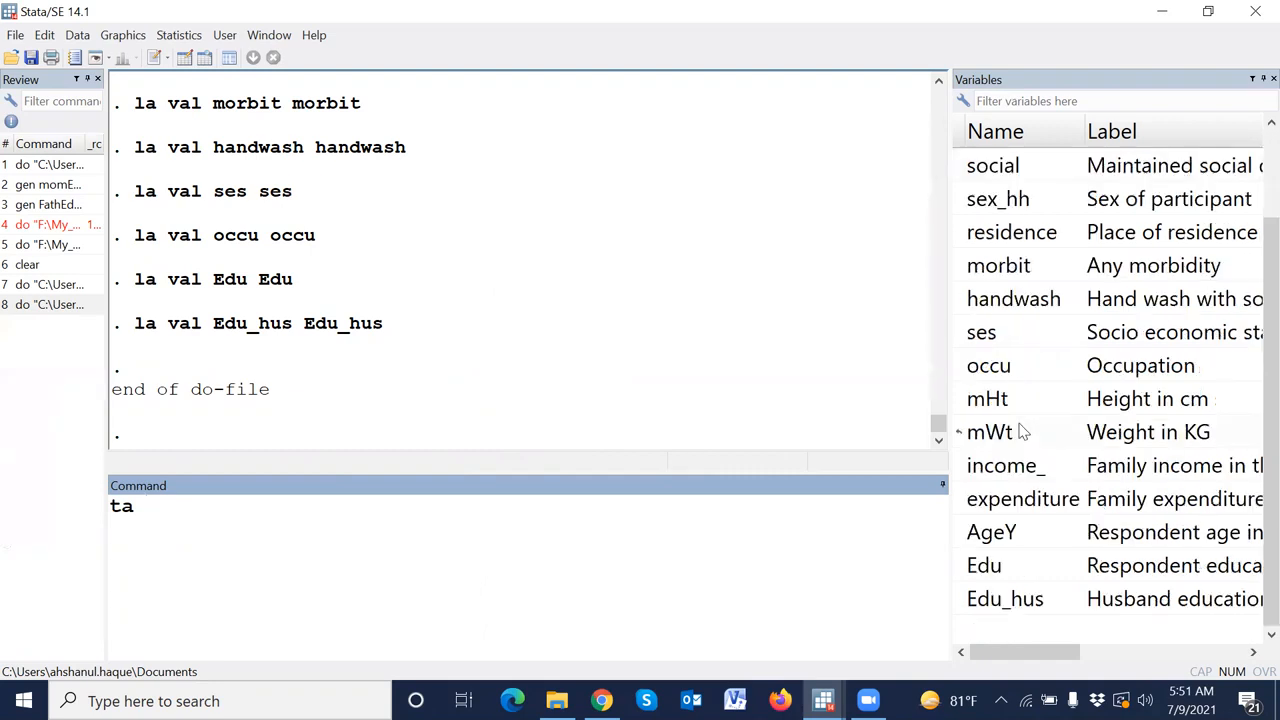
{"action": "double_click", "coordinate": [962, 536]}
{"action": "key", "text": "Return"}
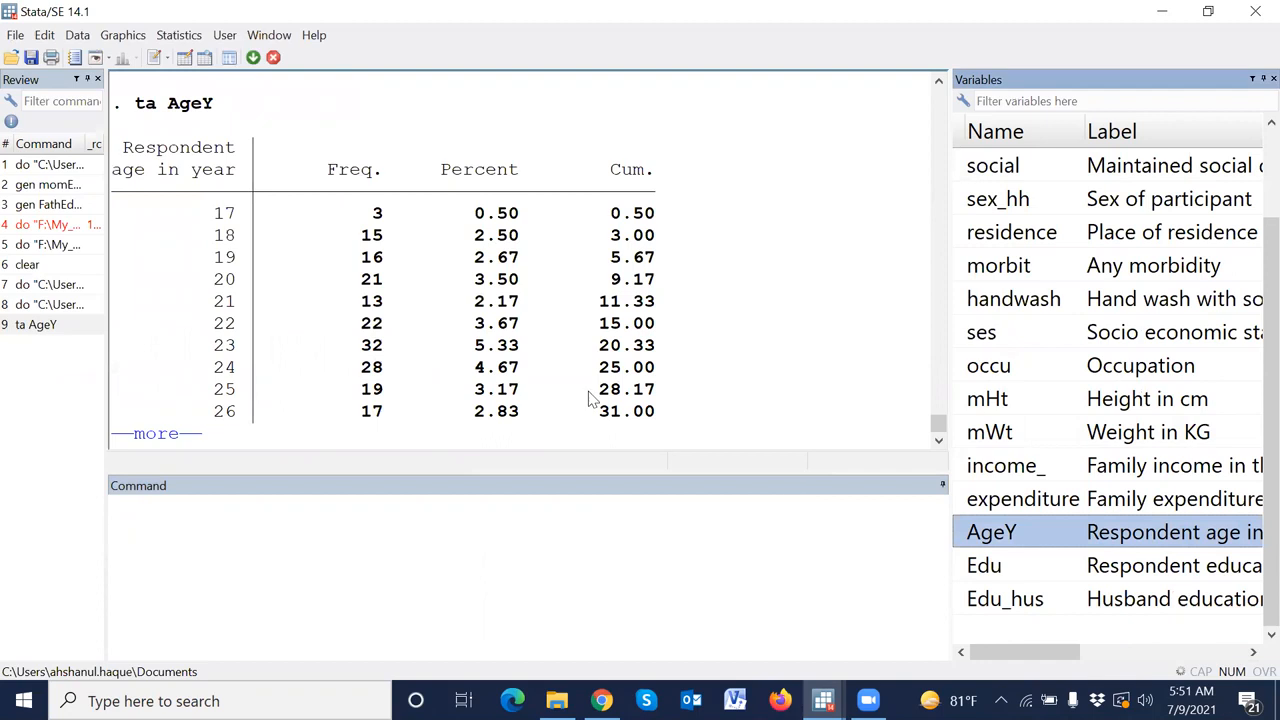
{"action": "left_click", "coordinate": [166, 440]}
{"action": "left_click", "coordinate": [168, 444]}
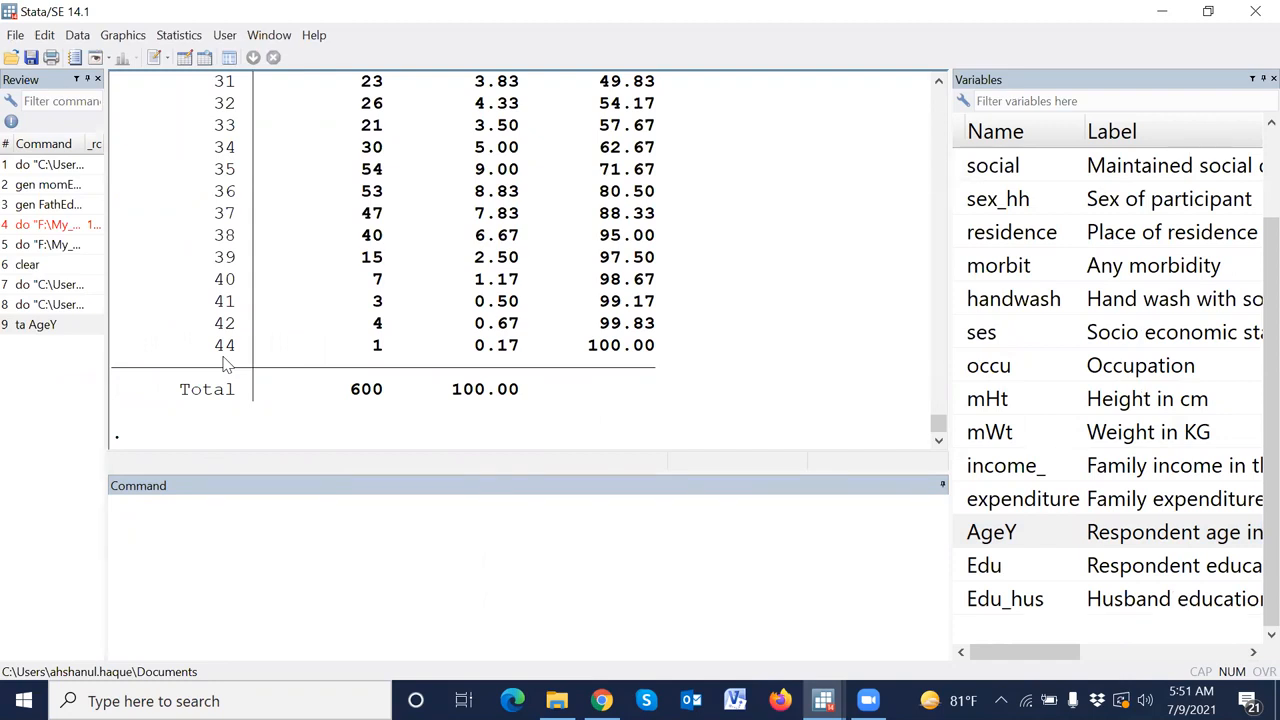
{"action": "scroll", "coordinate": [225, 365], "scroll_direction": "up", "scroll_amount": 8}
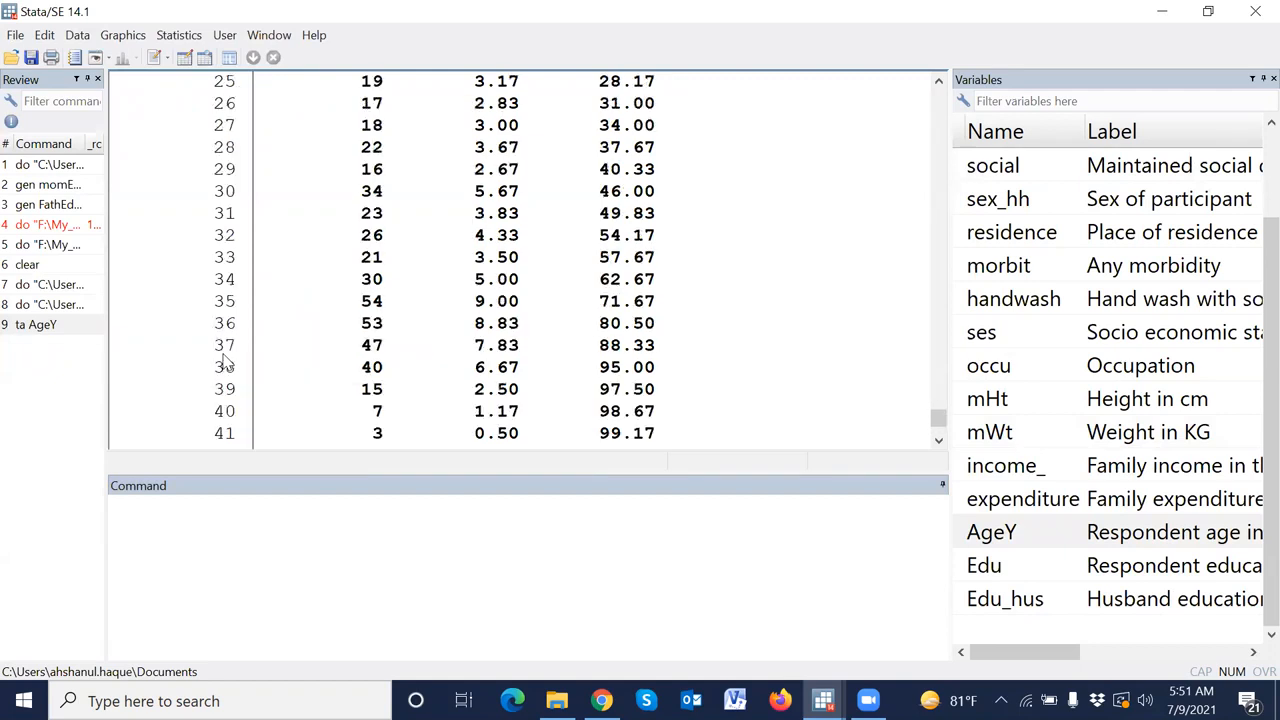
{"action": "scroll", "coordinate": [257, 357], "scroll_direction": "down", "scroll_amount": 3}
{"action": "scroll", "coordinate": [257, 358], "scroll_direction": "down", "scroll_amount": 3}
Draft a recode command for AgeY in the main Stata window with the rule 10/20=1 in parentheses.
{"action": "left_click", "coordinate": [241, 543]}
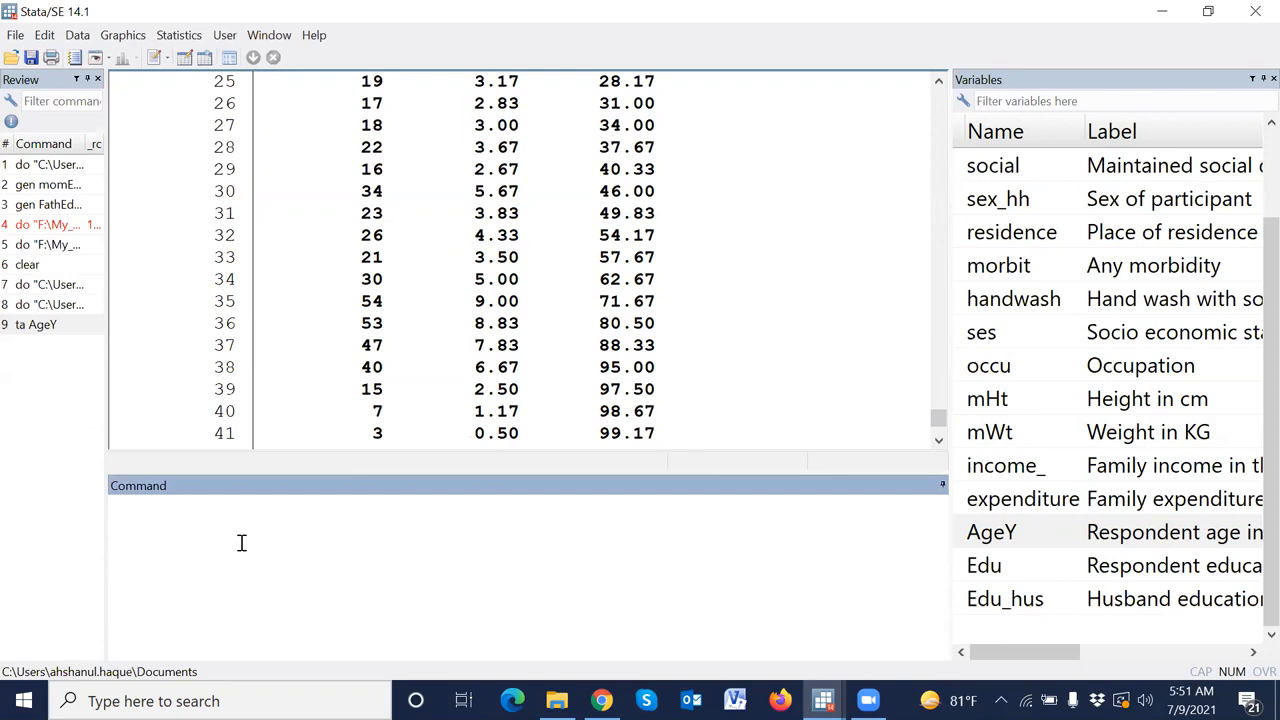
{"action": "type", "text": "recode"}
{"action": "double_click", "coordinate": [958, 537]}
{"action": "left_click", "coordinate": [409, 556]}
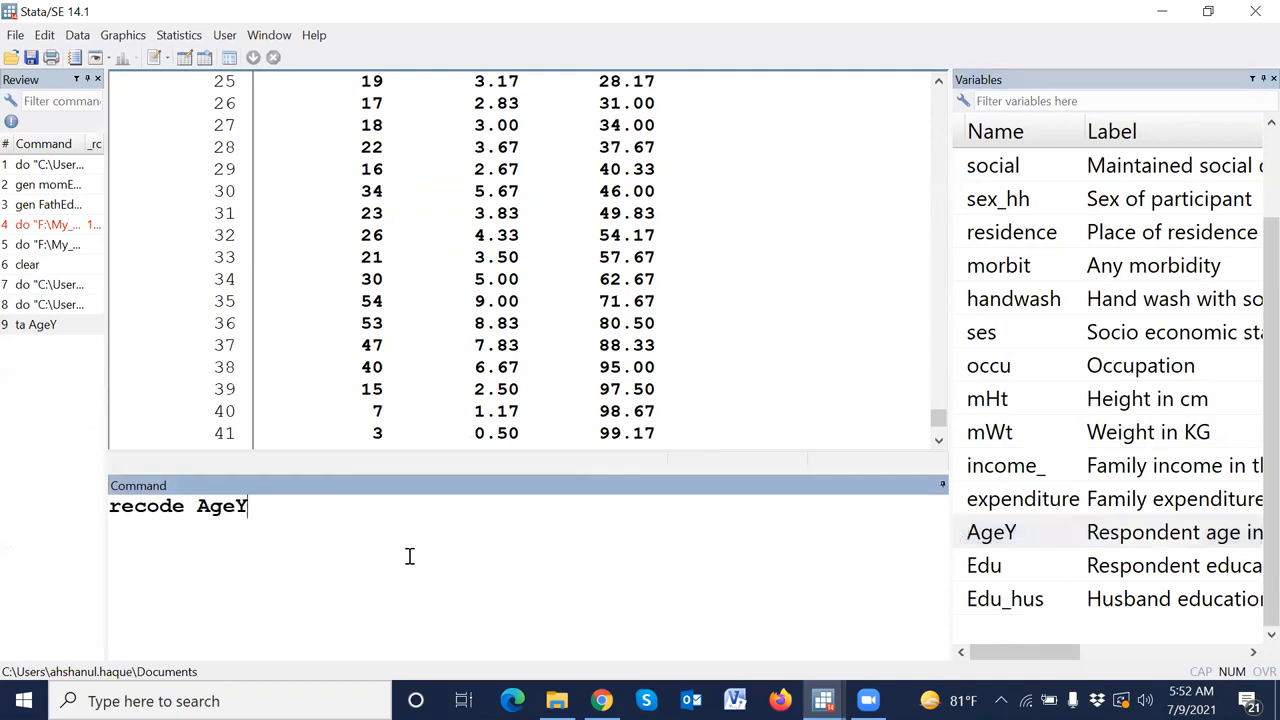
{"action": "type", "text": "()"}
{"action": "key", "text": "Left"}
{"action": "key", "text": "alt+Tab"}
{"action": "scroll", "coordinate": [432, 520], "scroll_direction": "down", "scroll_amount": 3}
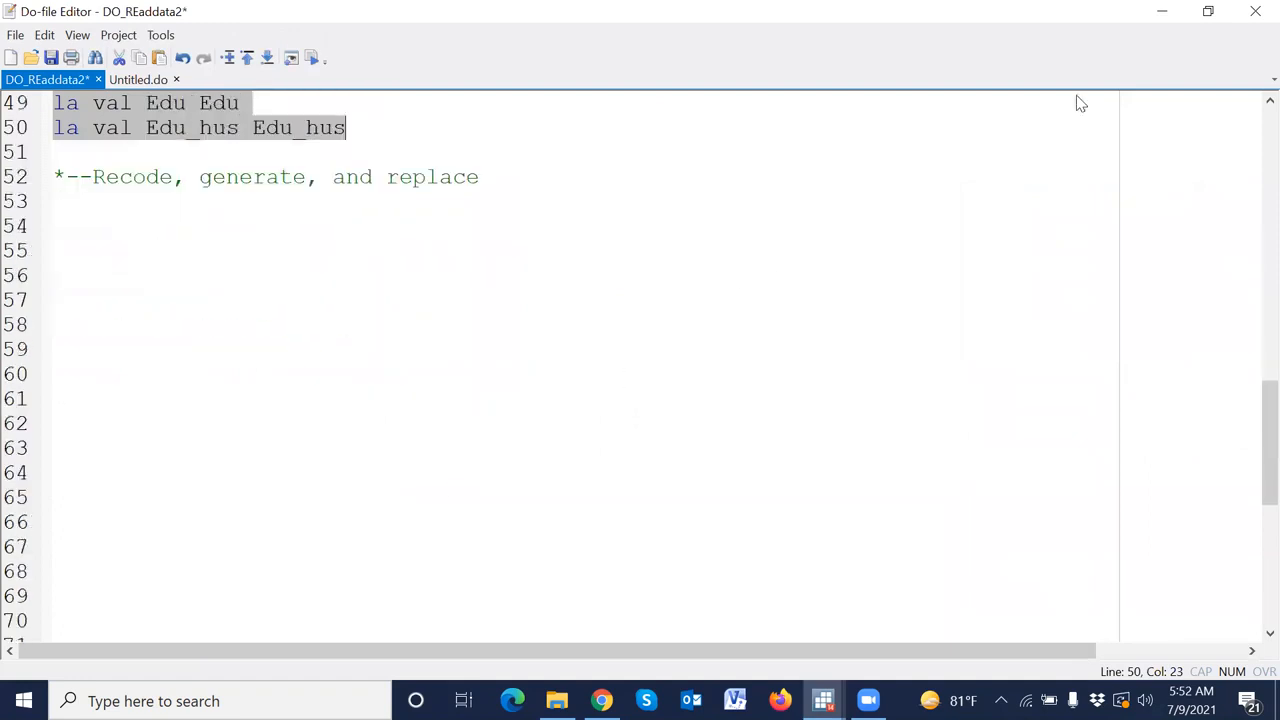
{"action": "scroll", "coordinate": [1086, 103], "scroll_direction": "up", "scroll_amount": 1}
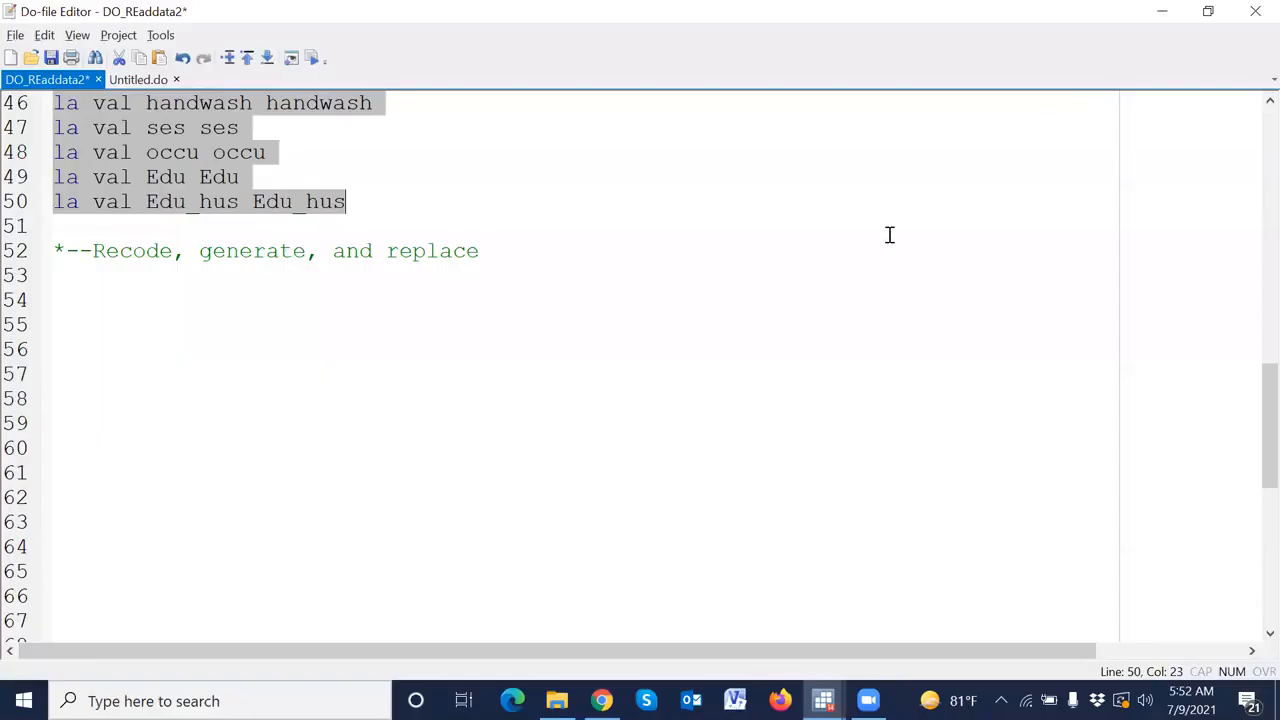
{"action": "key", "text": "alt+Tab"}
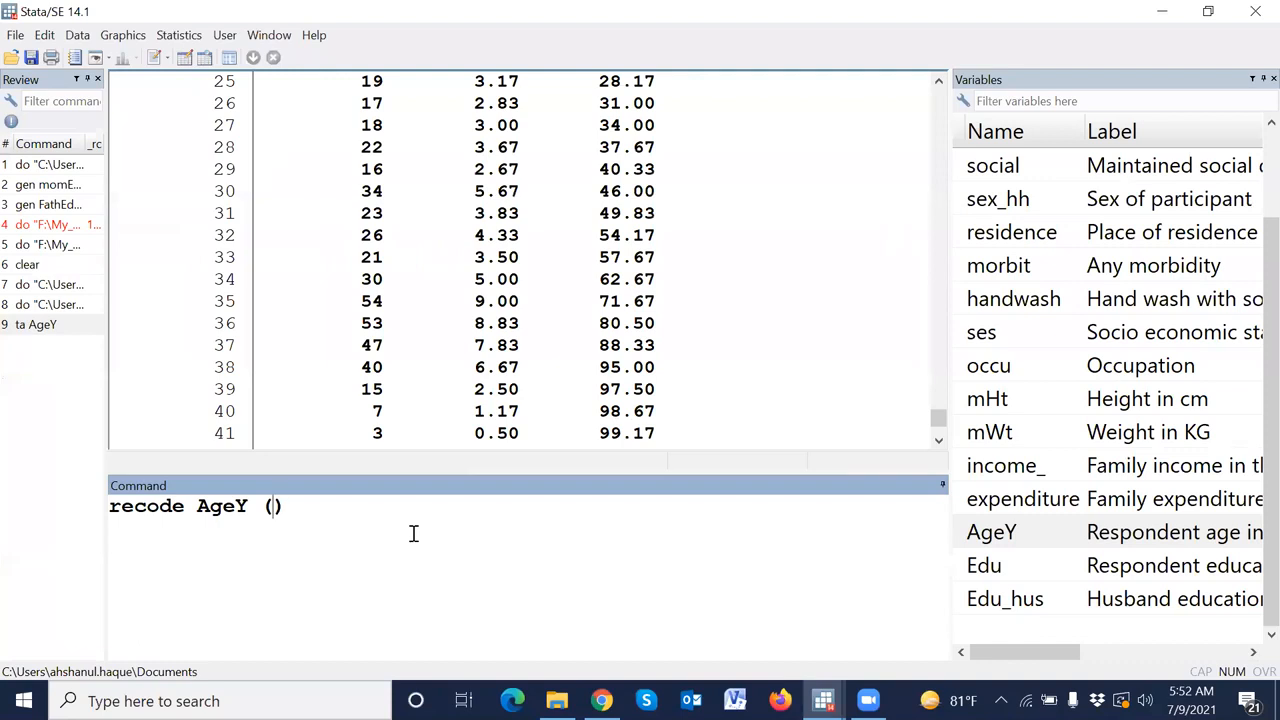
{"action": "type", "text": "10/20=1"}
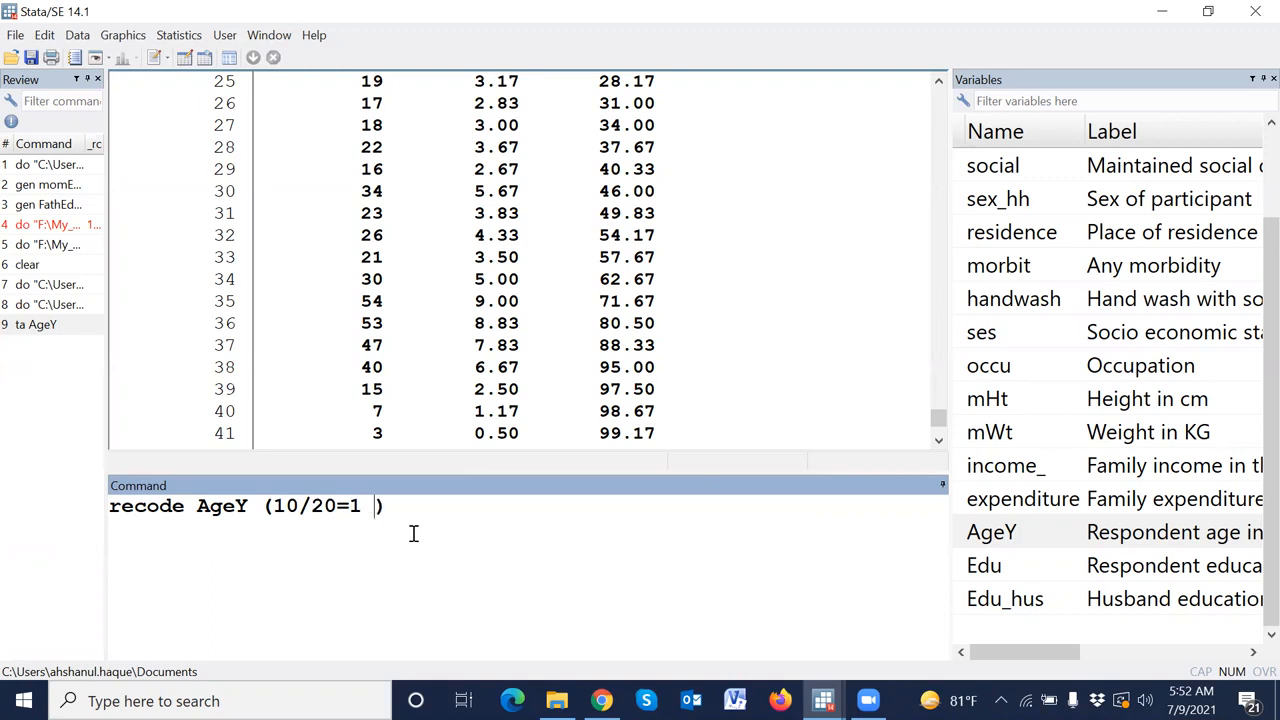
Add the value label "Age between 10 to 20" to the drafted recode rule.
{"action": "type", "text": " \"\""}
{"action": "key", "text": "Left"}
{"action": "type", "text": "Age between "}
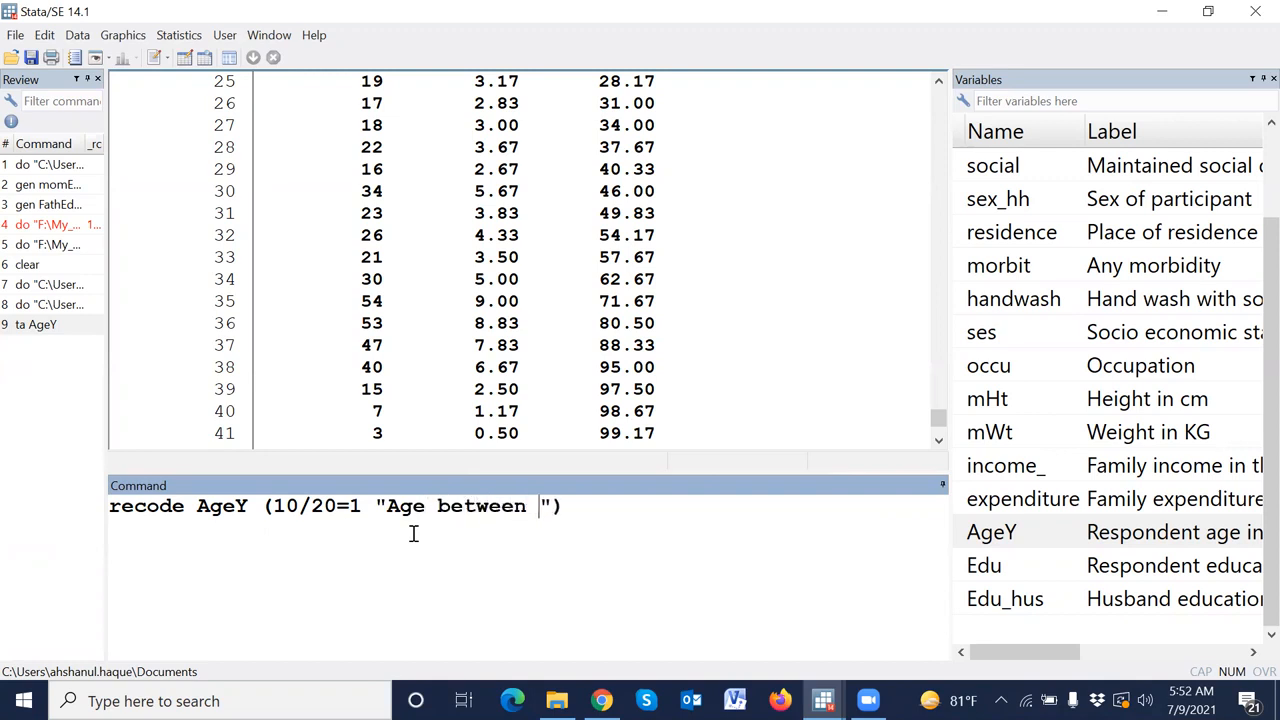
{"action": "type", "text": "10 to 20"}
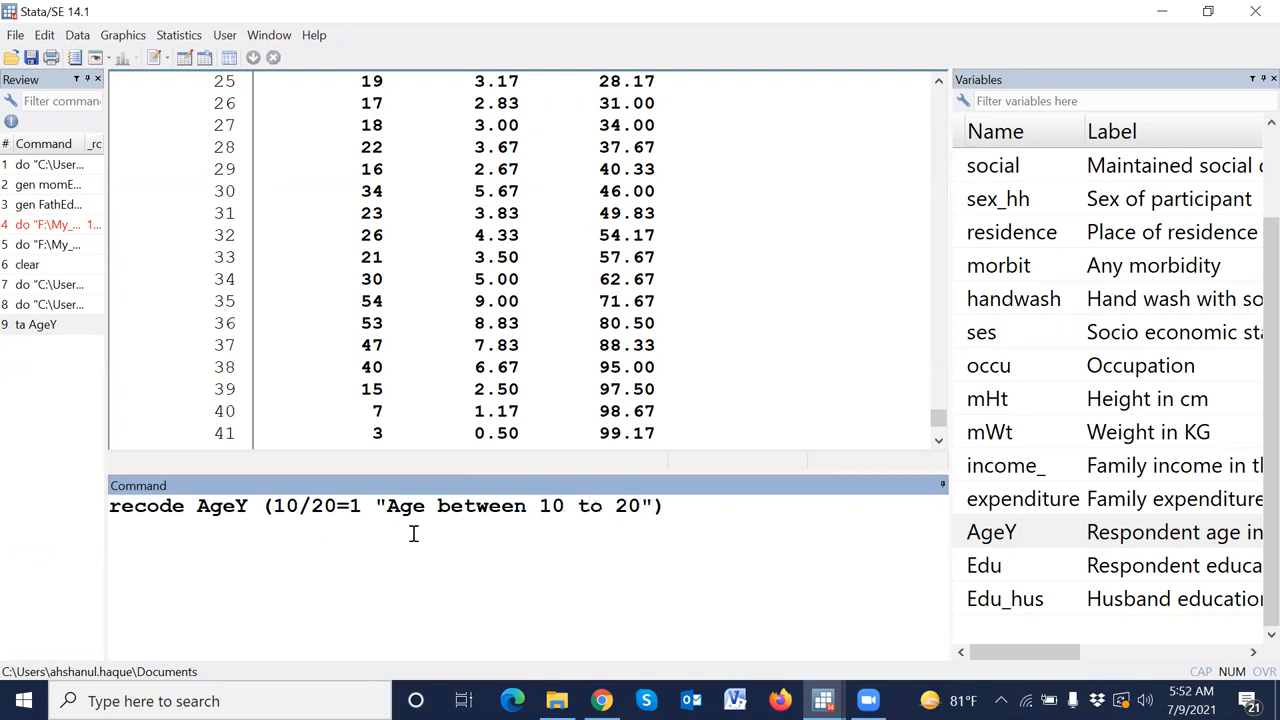
Shorten the drafted rule's label to "Age:10 to 20", then clear the unexecuted recode command.
{"action": "left_click", "coordinate": [426, 506]}
{"action": "type", "text": ":"}
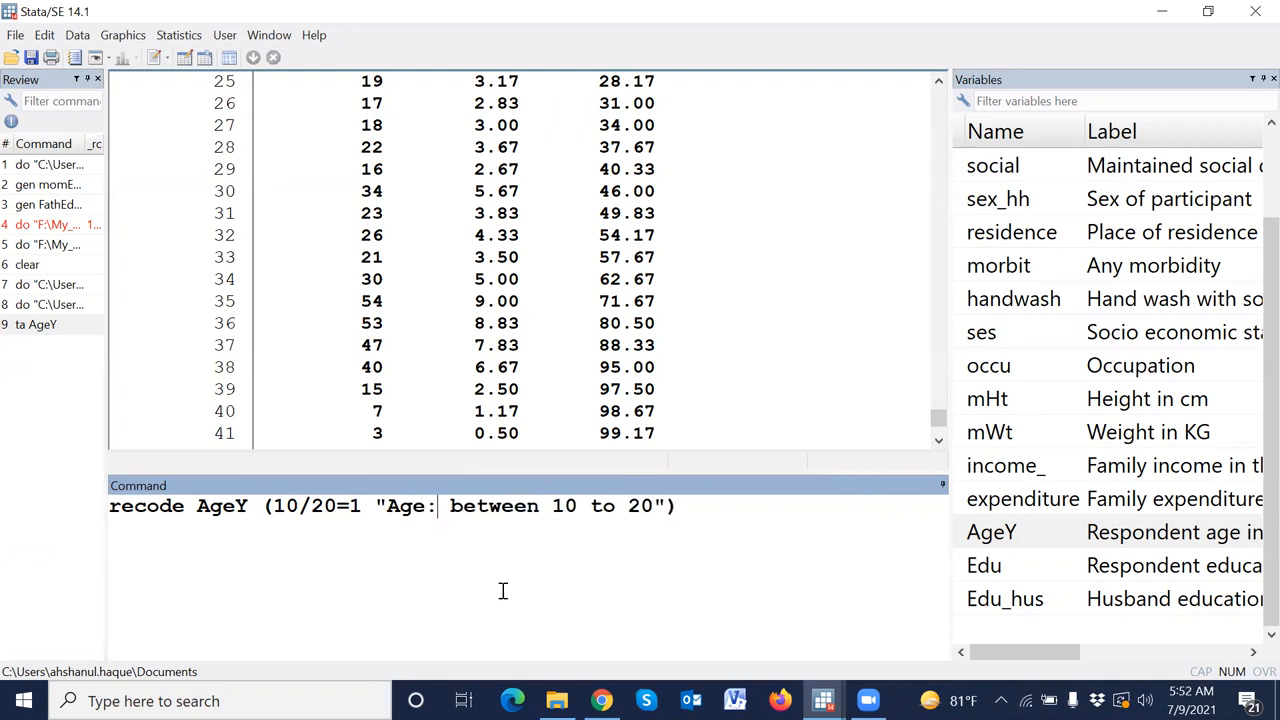
{"action": "key", "text": "Delete"}
{"action": "key", "text": "Delete"}
{"action": "key", "text": "Delete"}
{"action": "key", "text": "Delete"}
{"action": "key", "text": "Delete"}
{"action": "key", "text": "Delete"}
{"action": "key", "text": "Delete"}
{"action": "key", "text": "Delete"}
{"action": "key", "text": "Delete"}
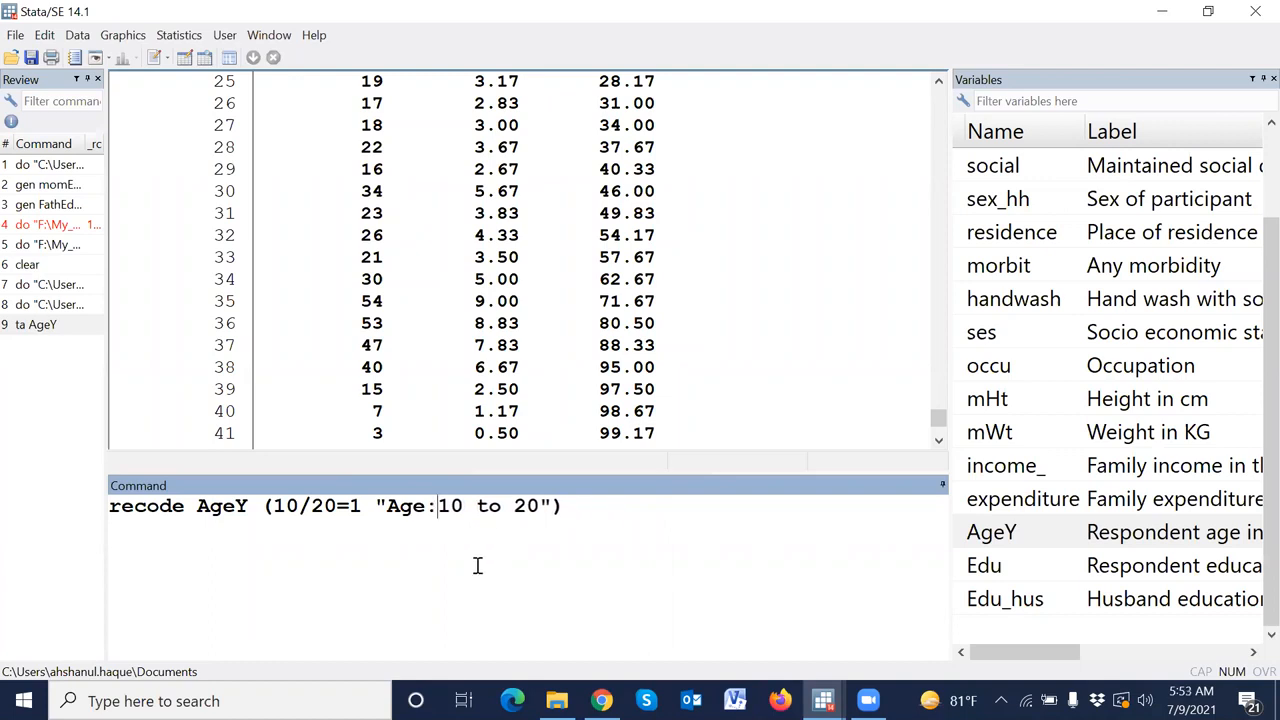
{"action": "left_click_drag", "start_coordinate": [596, 514], "coordinate": [4, 514]}
{"action": "key", "text": "Delete"}
In the do-file, put the prepared recode AgeY command from line 72 on line 53, directly under the "Recode, generate, and replace" comment.
{"action": "key", "text": "alt+Tab"}
{"action": "scroll", "coordinate": [175, 430], "scroll_direction": "down", "scroll_amount": 1}
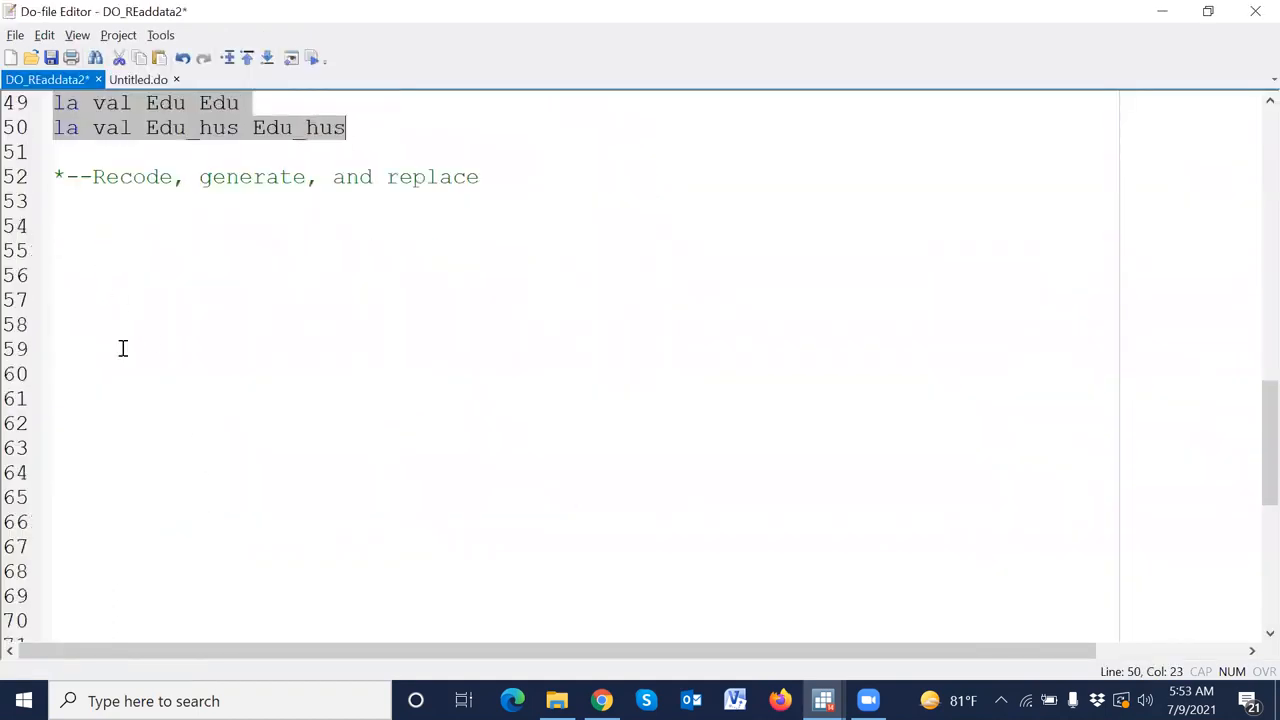
{"action": "scroll", "coordinate": [120, 340], "scroll_direction": "down", "scroll_amount": 2}
{"action": "left_click", "coordinate": [28, 524]}
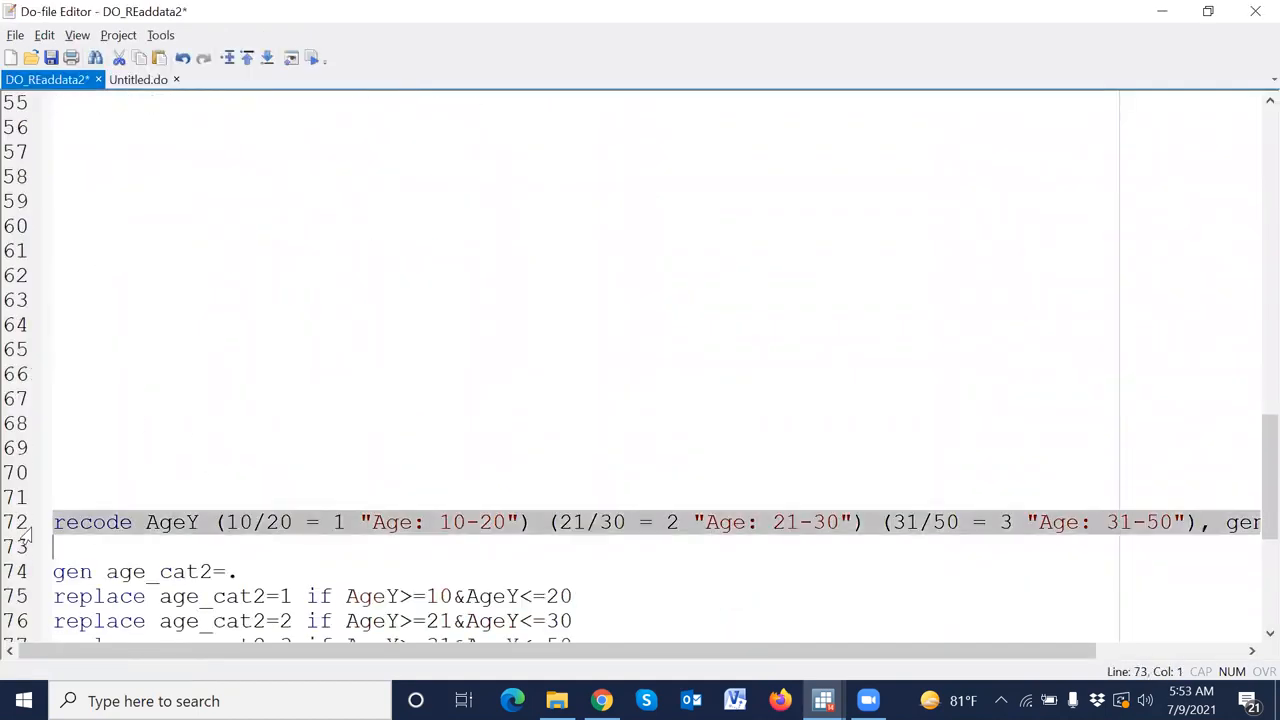
{"action": "scroll", "coordinate": [28, 537], "scroll_direction": "up", "scroll_amount": 3}
{"action": "scroll", "coordinate": [40, 480], "scroll_direction": "up", "scroll_amount": 1}
{"action": "left_click", "coordinate": [77, 356]}
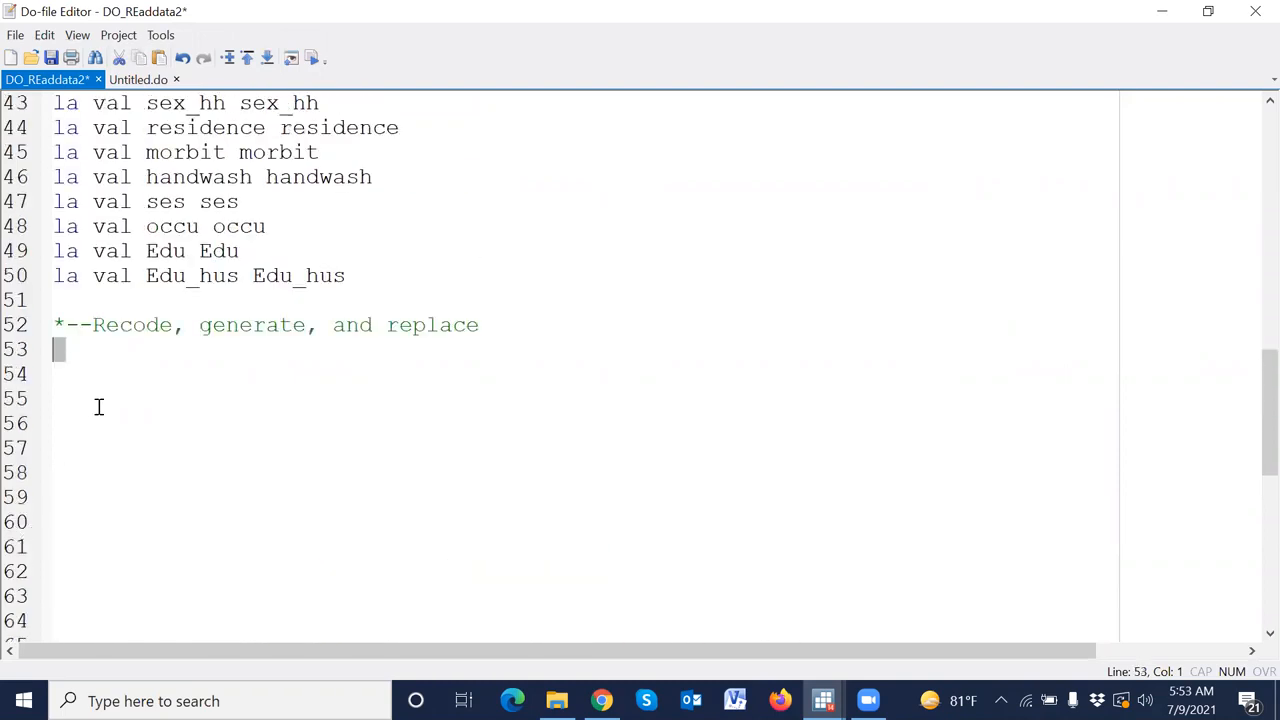
{"action": "key", "text": "ctrl+v"}
{"action": "left_click", "coordinate": [177, 471]}
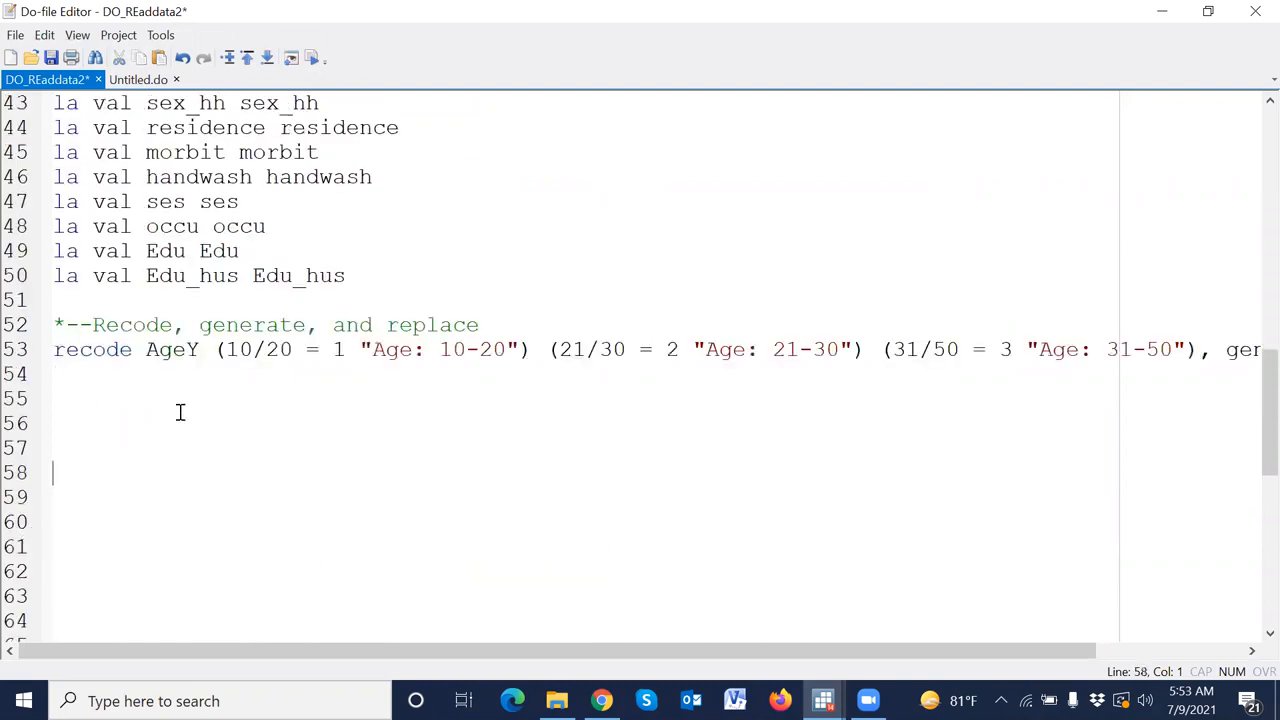
Review the recode rules on line 53 and remove the spaces inside the option's parentheses so it reads gen(AgeY_cat).
{"action": "left_click_drag", "start_coordinate": [229, 350], "coordinate": [846, 349]}
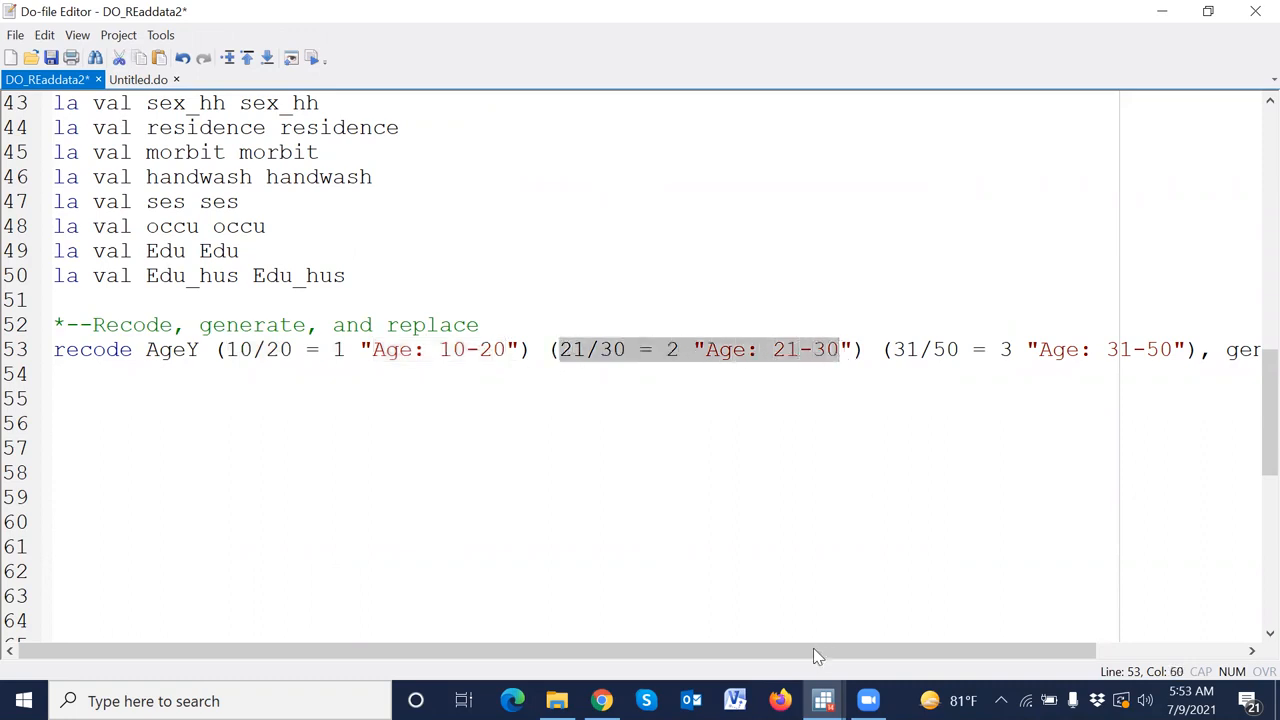
{"action": "left_click_drag", "start_coordinate": [825, 650], "coordinate": [951, 649]}
{"action": "left_click", "coordinate": [825, 350]}
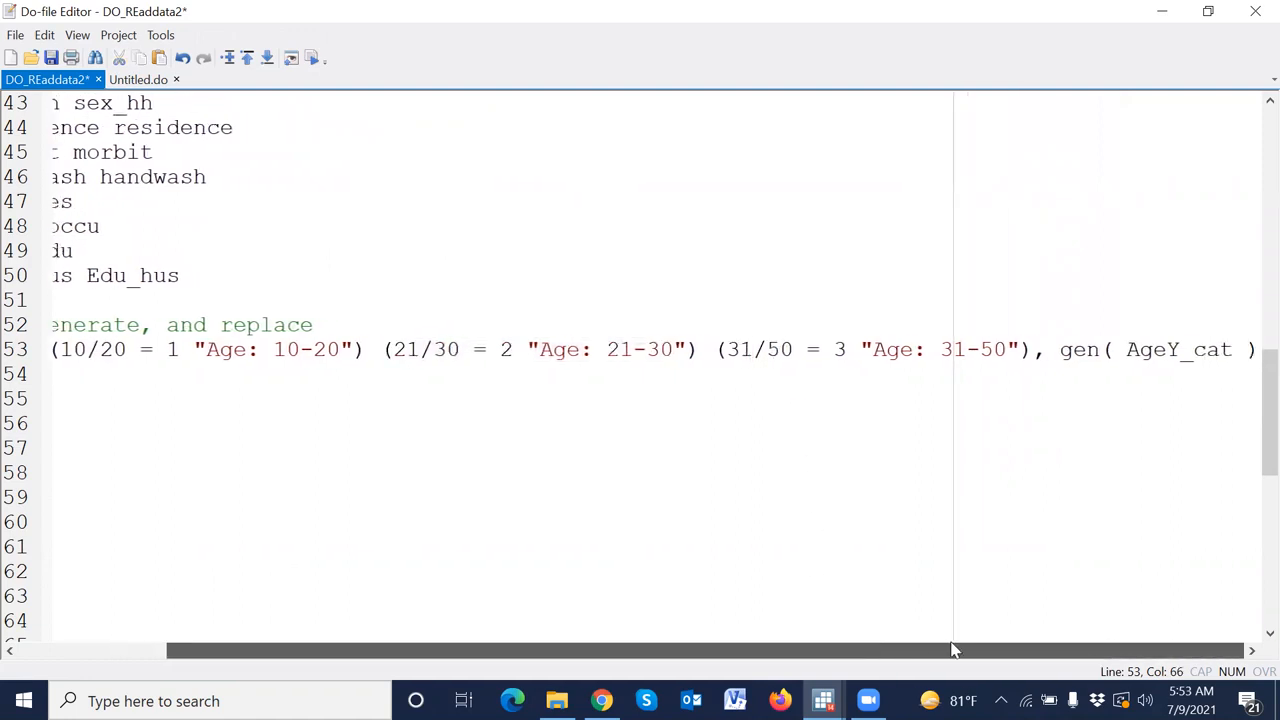
{"action": "left_click", "coordinate": [1128, 350]}
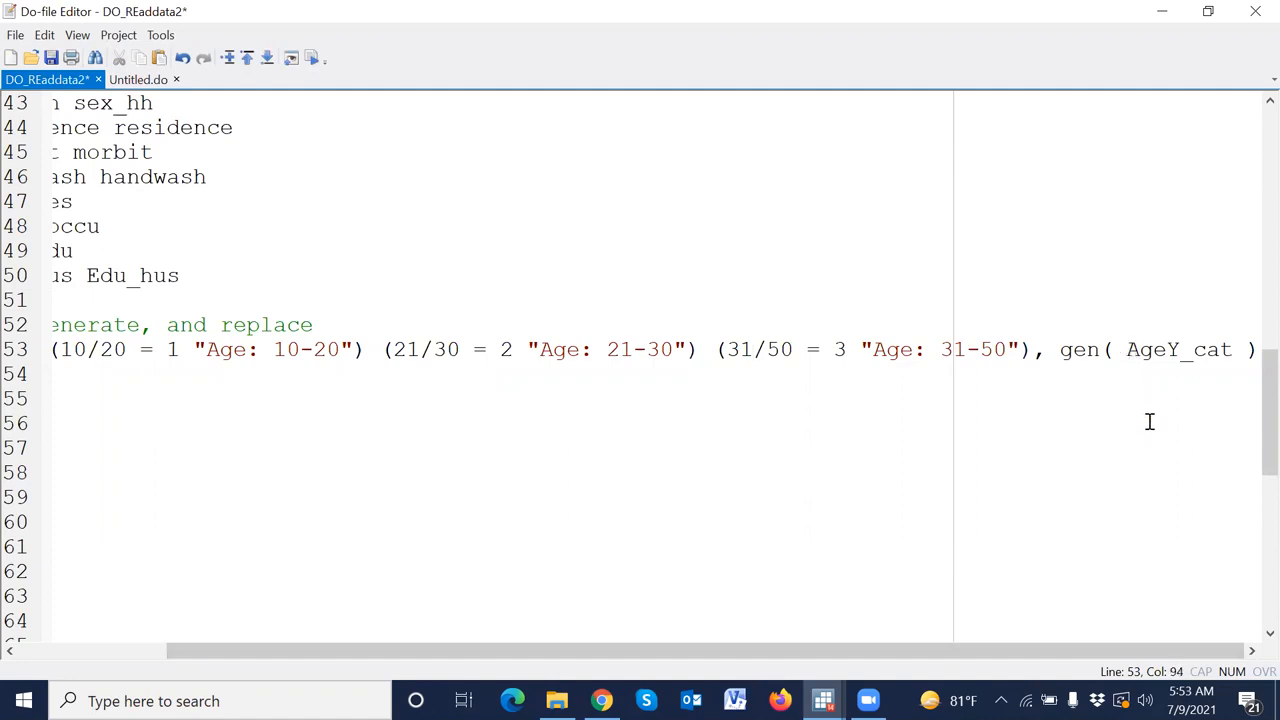
{"action": "key", "text": "BackSpace"}
{"action": "left_click", "coordinate": [1236, 350]}
{"action": "key", "text": "BackSpace"}
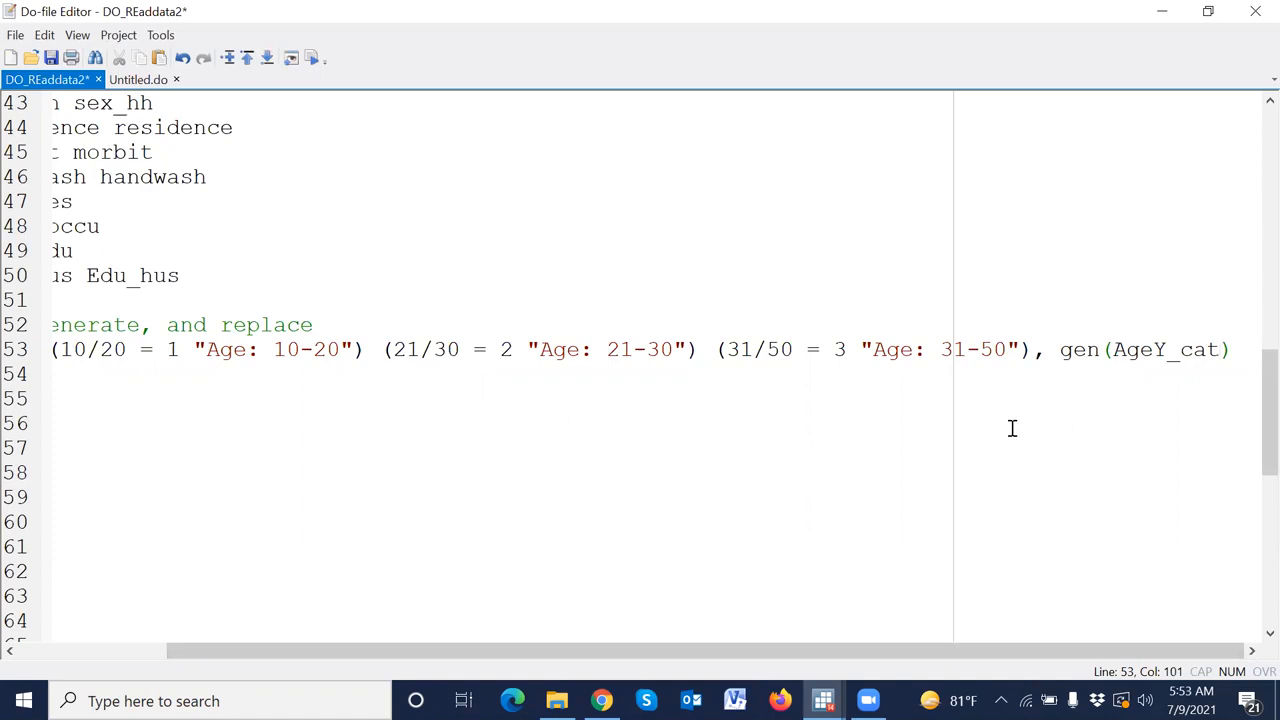
Execute only the recode AgeY command on line 53 of the do-file.
{"action": "left_click", "coordinate": [28, 352]}
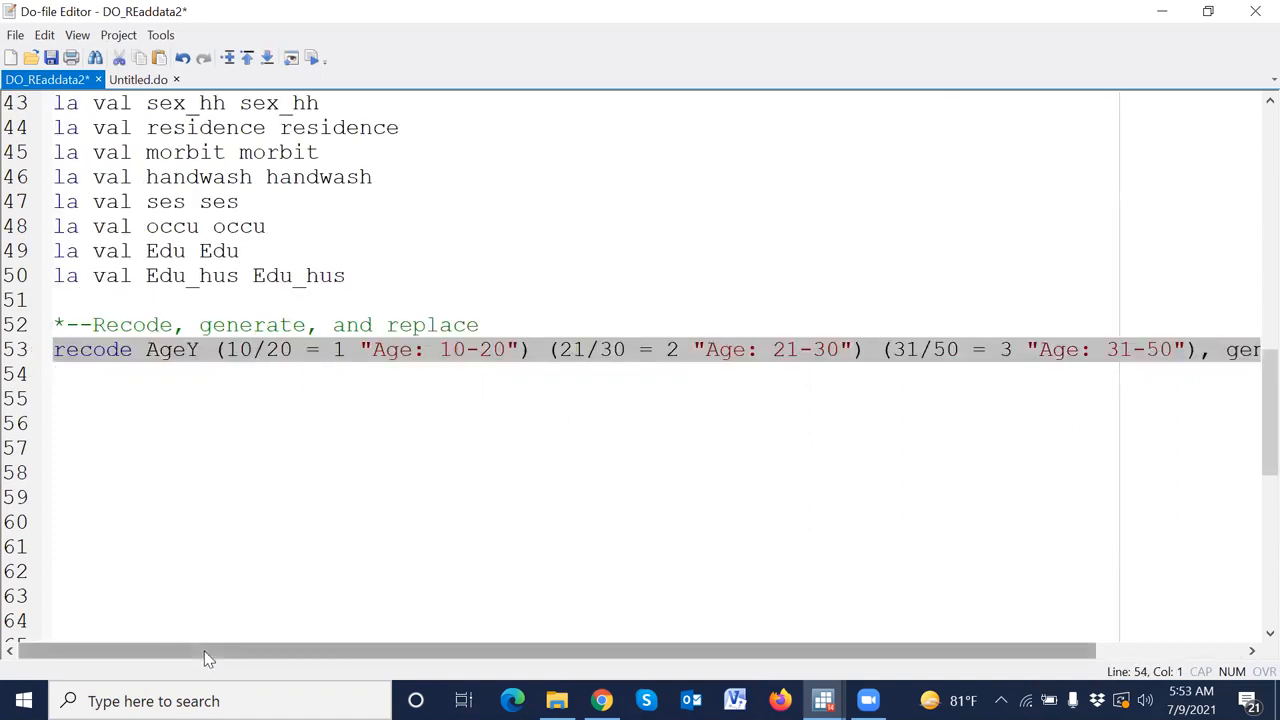
{"action": "left_click_drag", "start_coordinate": [200, 652], "coordinate": [229, 677]}
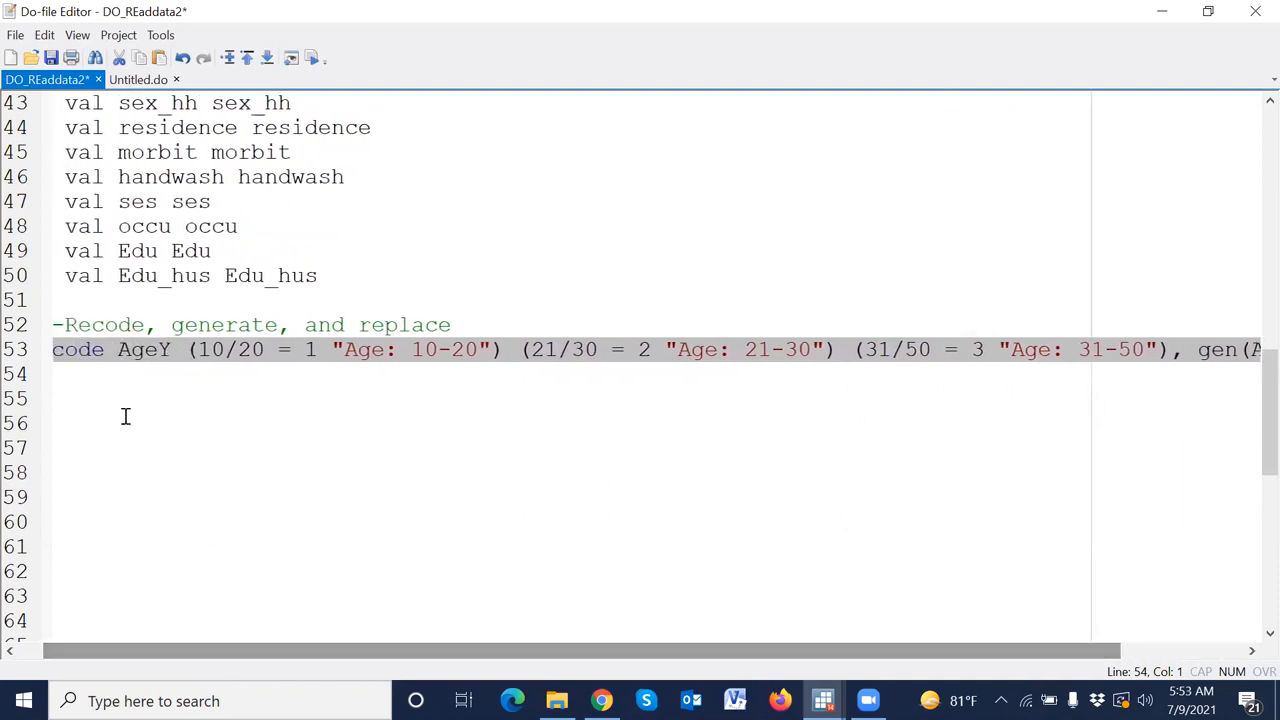
{"action": "left_click_drag", "start_coordinate": [89, 651], "coordinate": [40, 655]}
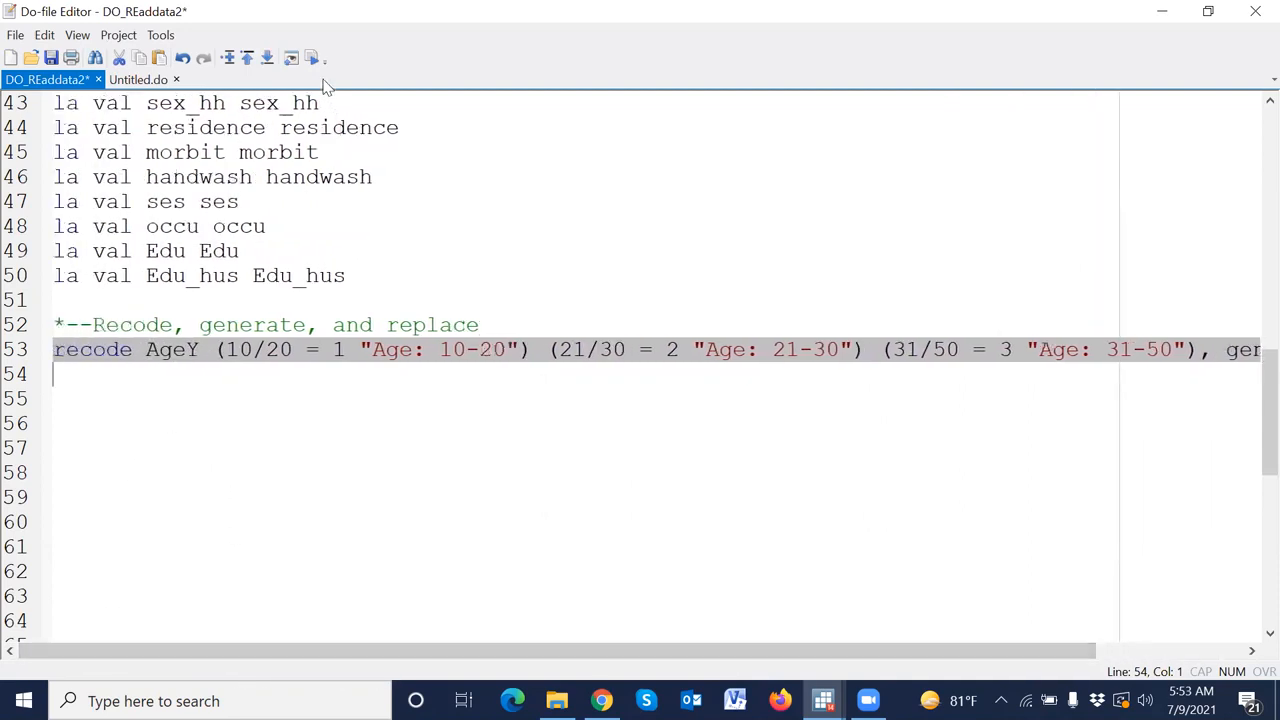
{"action": "left_click", "coordinate": [311, 57]}
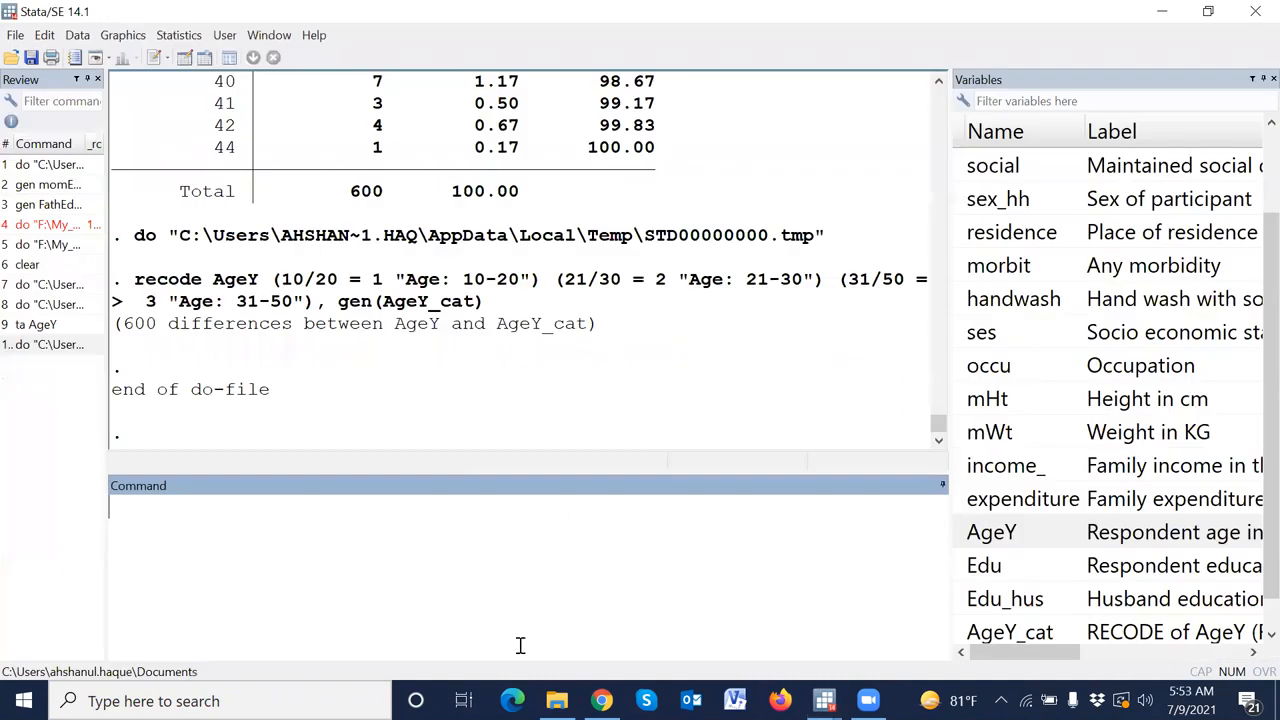
Tabulate the new AgeY_cat variable with the ta command to check the recoded categories.
{"action": "left_click", "coordinate": [370, 580]}
{"action": "type", "text": "ta"}
{"action": "scroll", "coordinate": [972, 524], "scroll_direction": "down", "scroll_amount": 1}
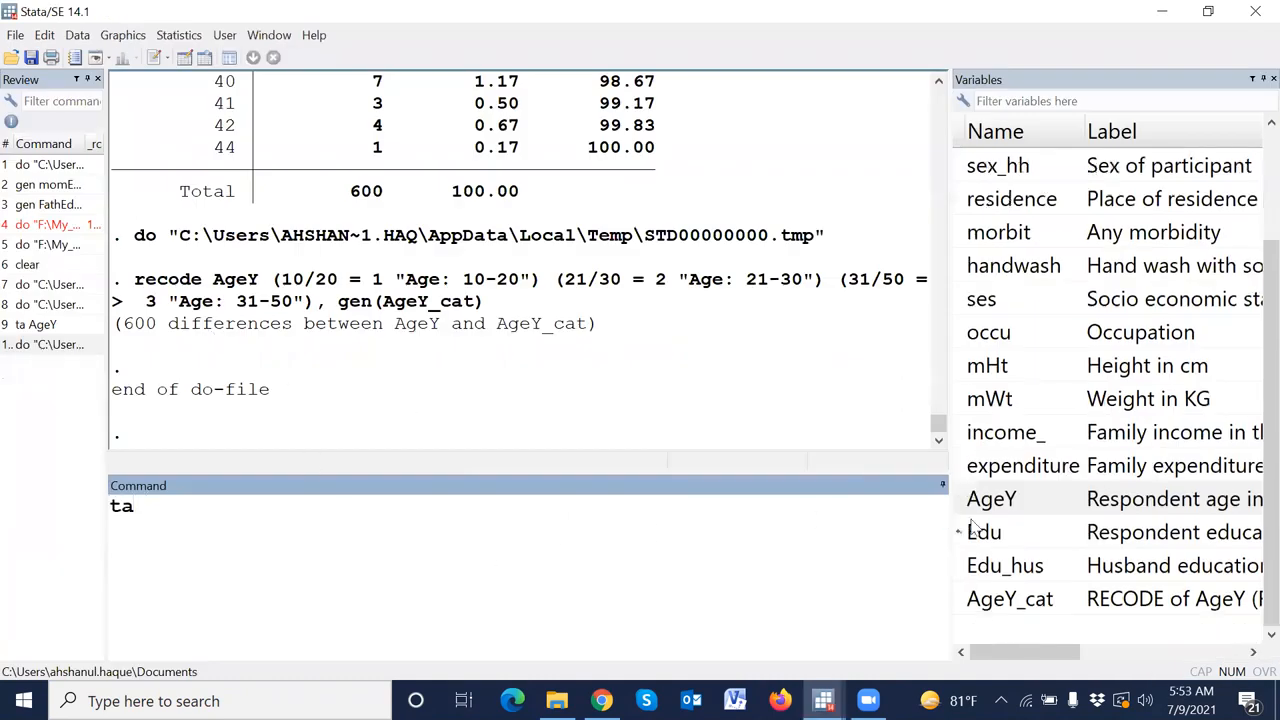
{"action": "left_click", "coordinate": [965, 603]}
{"action": "key", "text": "Return"}
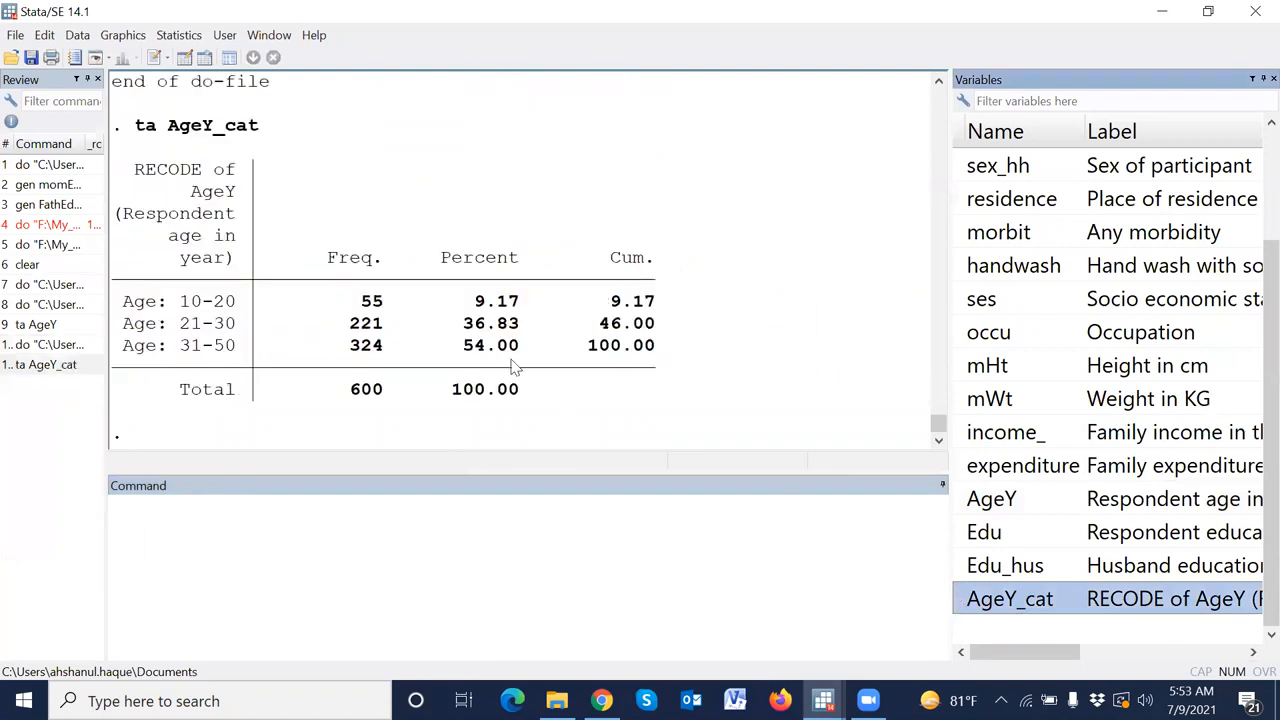
Back in the do-file, write gen AgeY_cat=. on line 56, below the recode command.
{"action": "key", "text": "alt+Tab"}
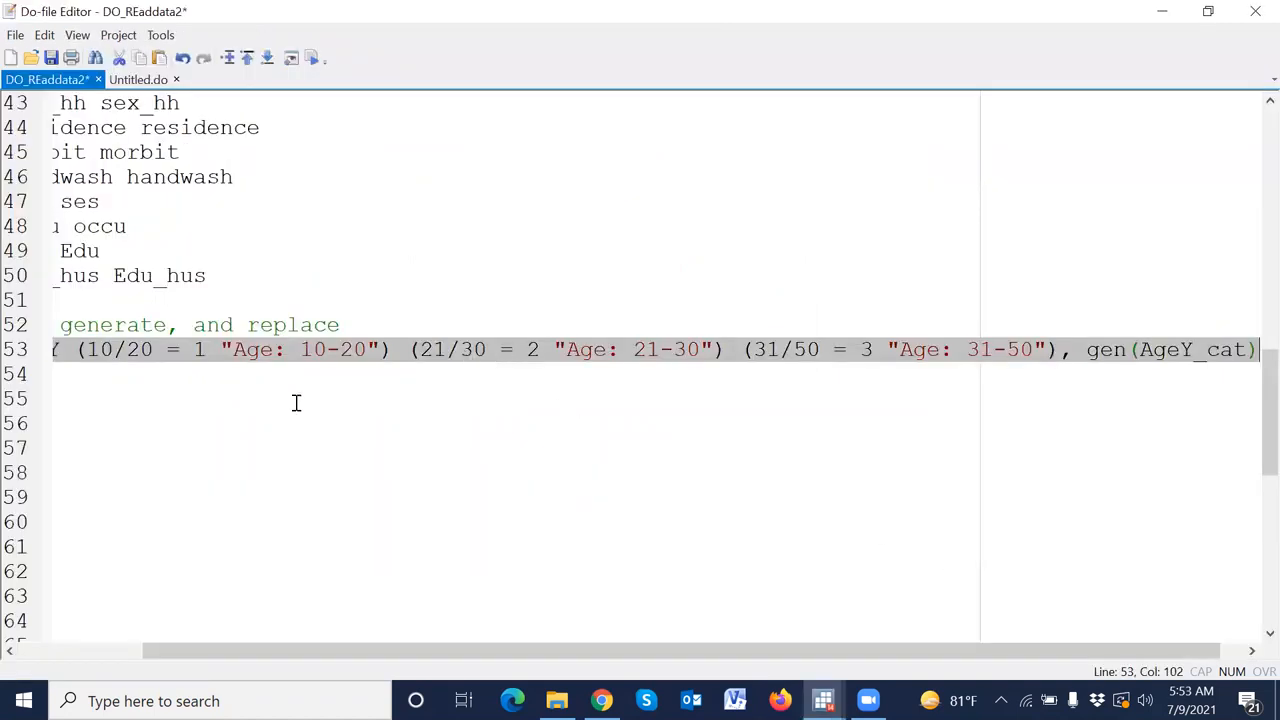
{"action": "left_click", "coordinate": [296, 401]}
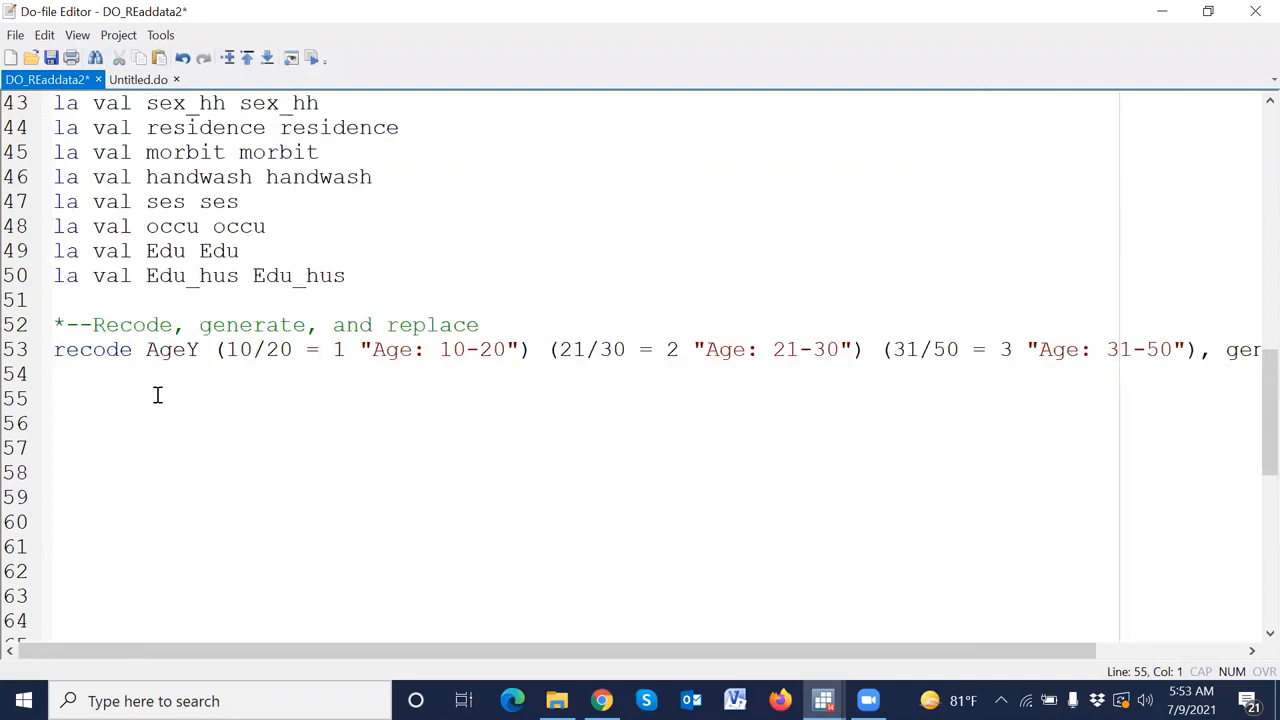
{"action": "key", "text": "Return"}
{"action": "type", "text": "gen"}
{"action": "left_click_drag", "start_coordinate": [428, 653], "coordinate": [576, 653]}
{"action": "left_click", "coordinate": [1167, 350]}
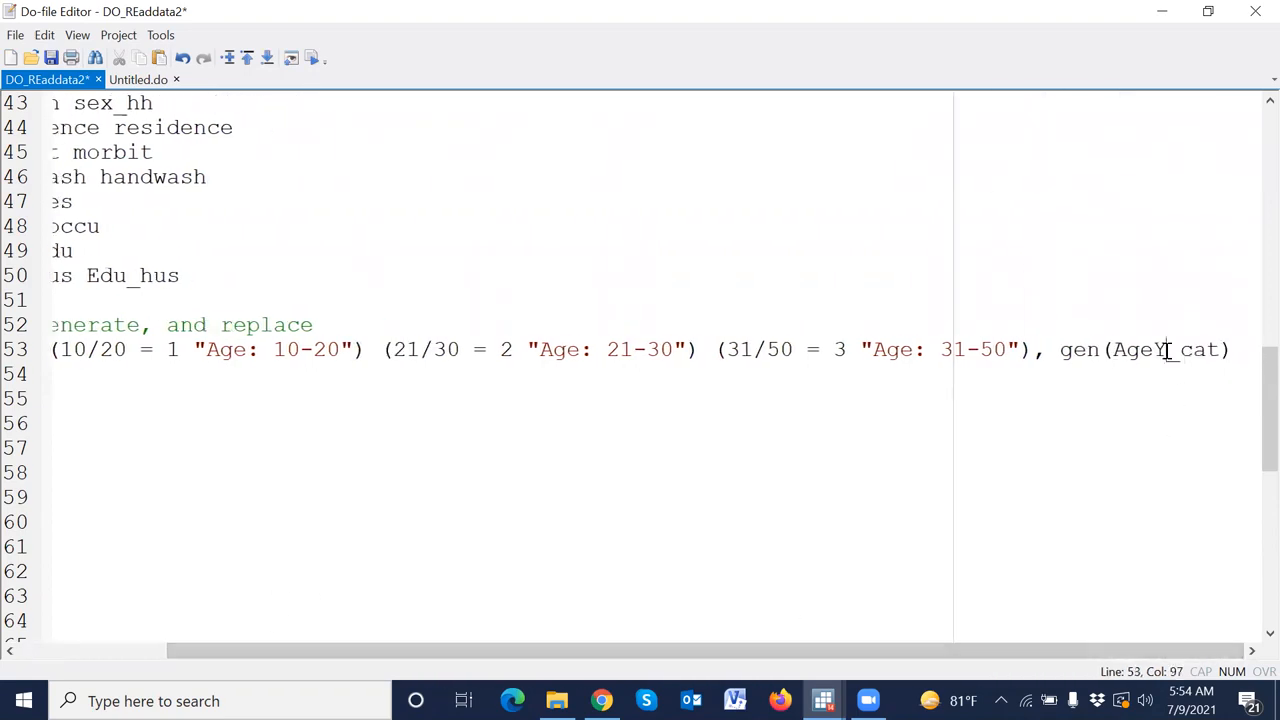
{"action": "double_click", "coordinate": [1167, 350]}
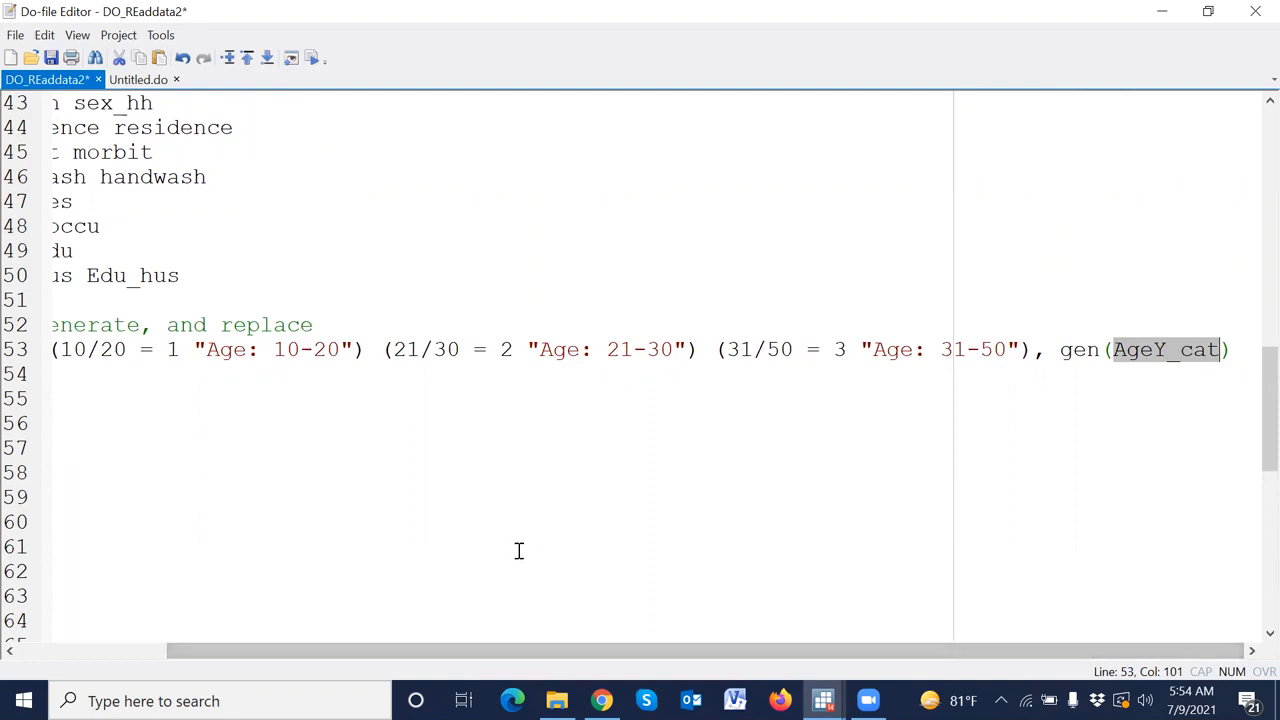
{"action": "key", "text": "ctrl+x"}
{"action": "left_click", "coordinate": [138, 398]}
{"action": "left_click", "coordinate": [109, 423]}
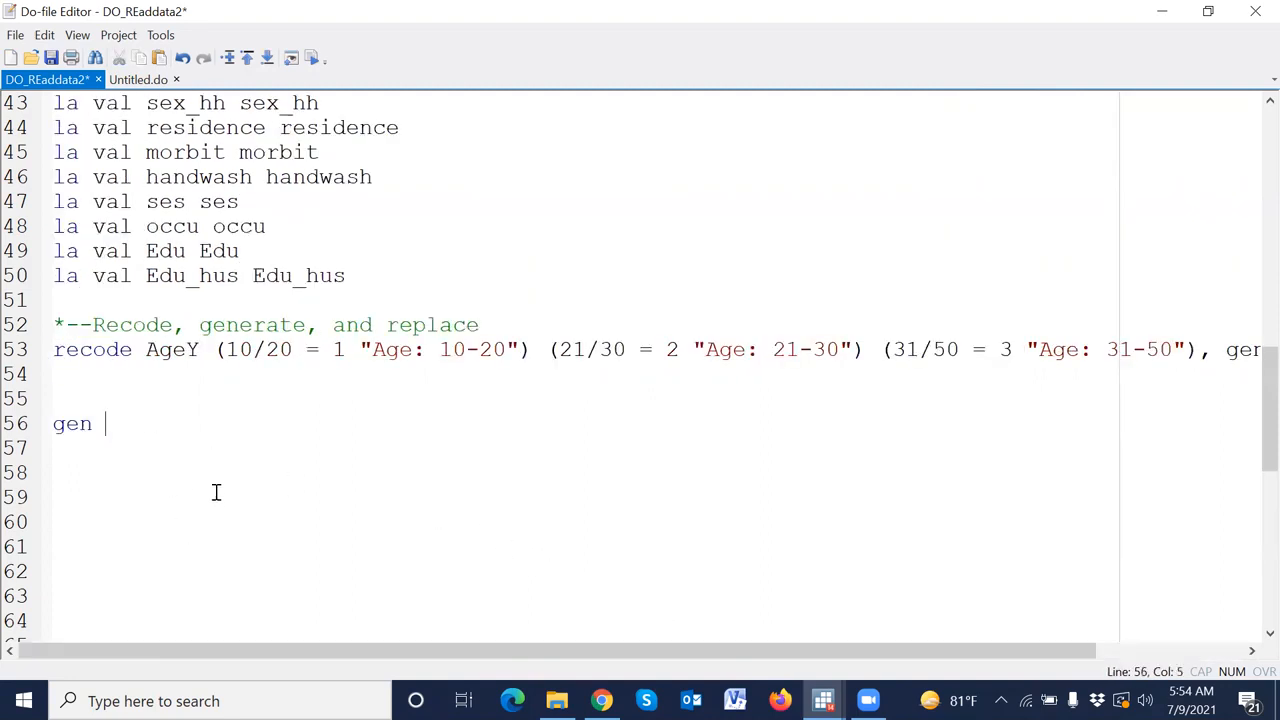
{"action": "key", "text": "ctrl+v"}
{"action": "type", "text": "=."}
{"action": "key", "text": "alt+space"}
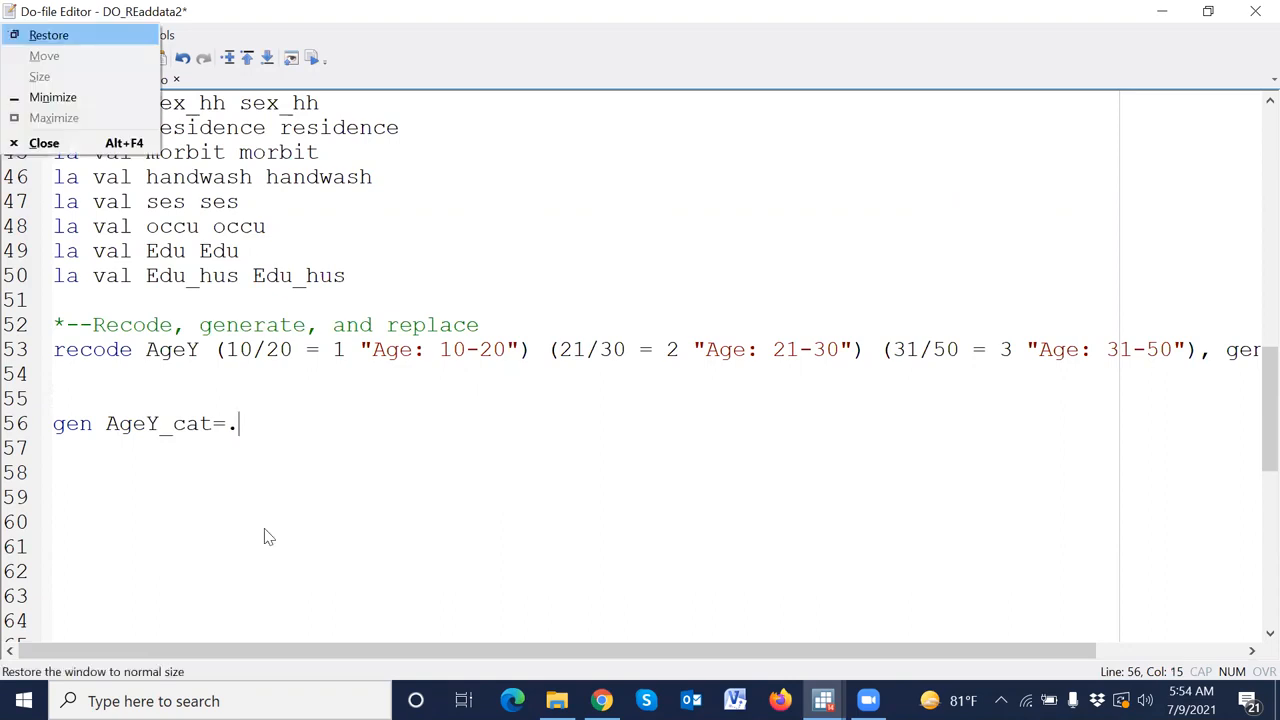
{"action": "key", "text": "Return"}
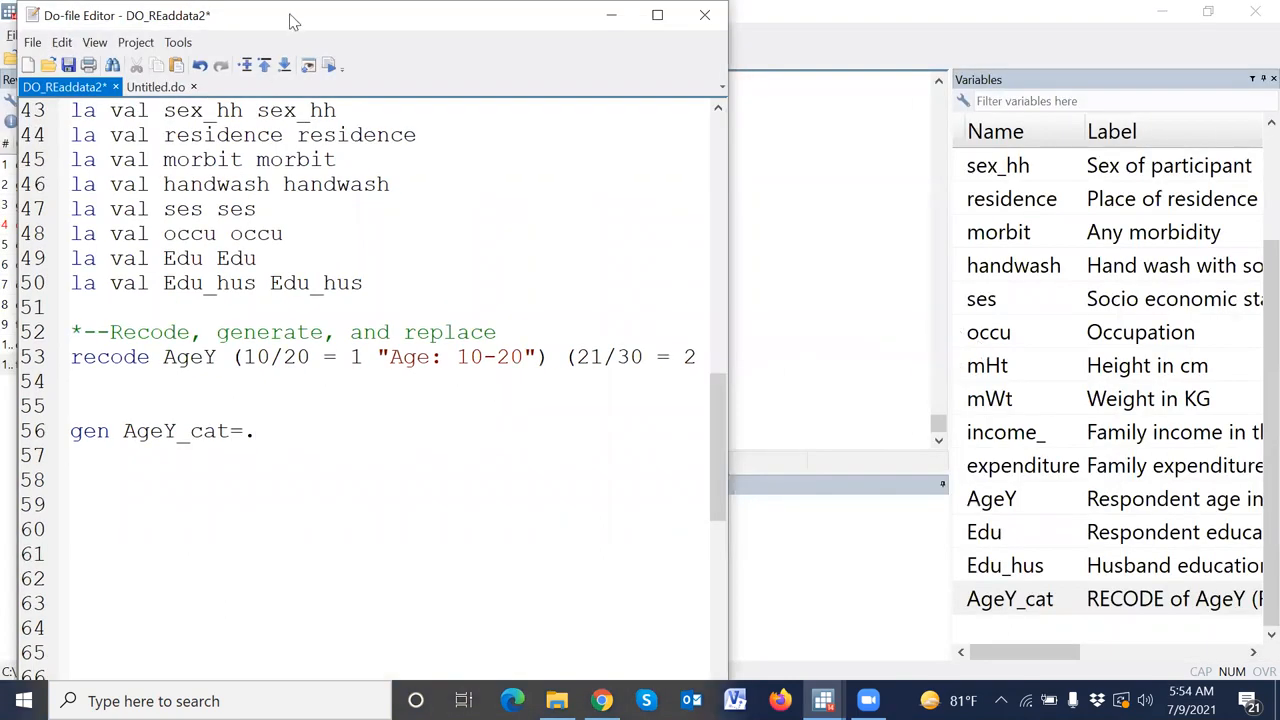
{"action": "double_click", "coordinate": [292, 20]}
On line 57, write replace AgeY_cat =1 if AgeY>=10& AgeY<=20.
{"action": "key", "text": "Return"}
{"action": "type", "text": "repl"}
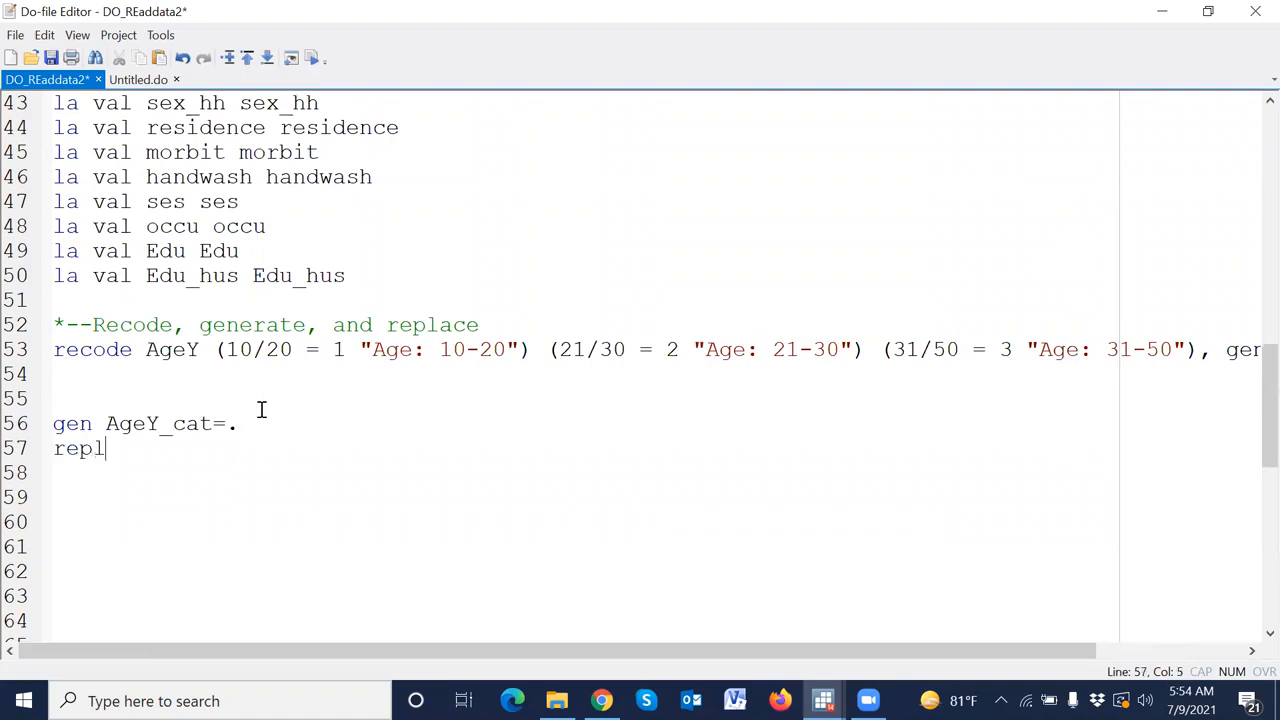
{"action": "type", "text": "ace AgeY_cat"}
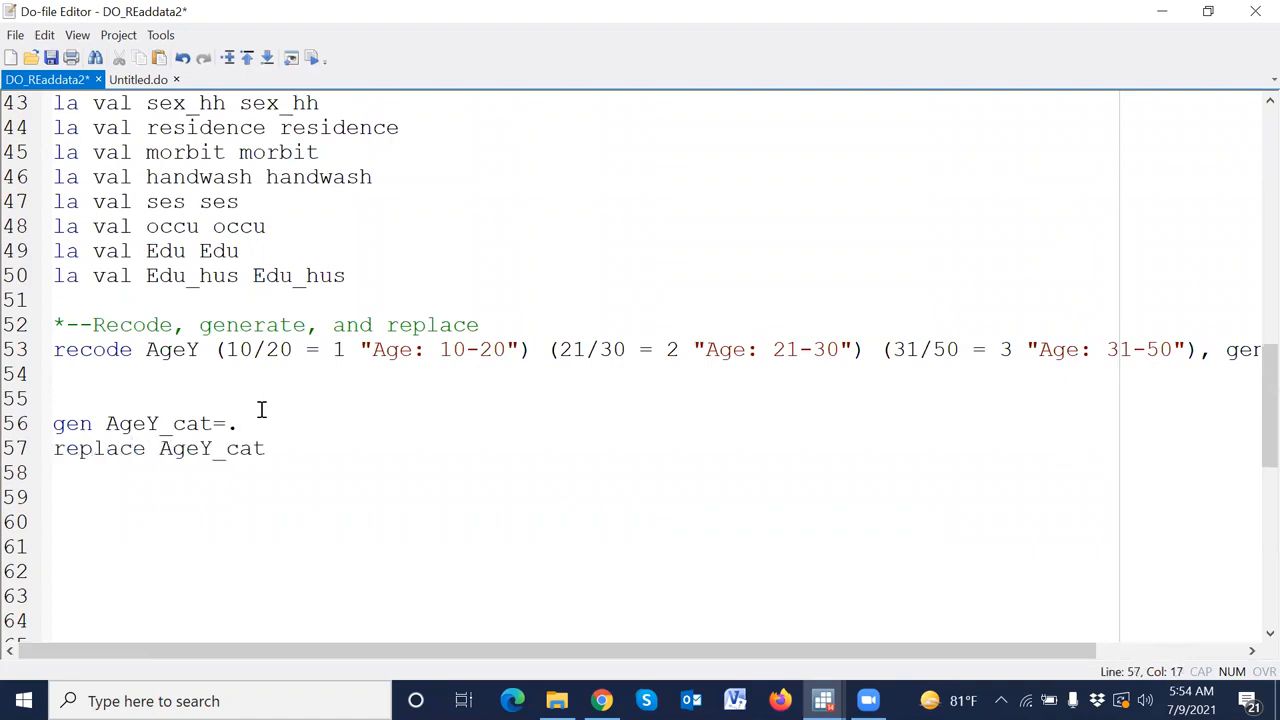
{"action": "type", "text": " =1 if"}
{"action": "double_click", "coordinate": [185, 350]}
{"action": "key", "text": "ctrl+c"}
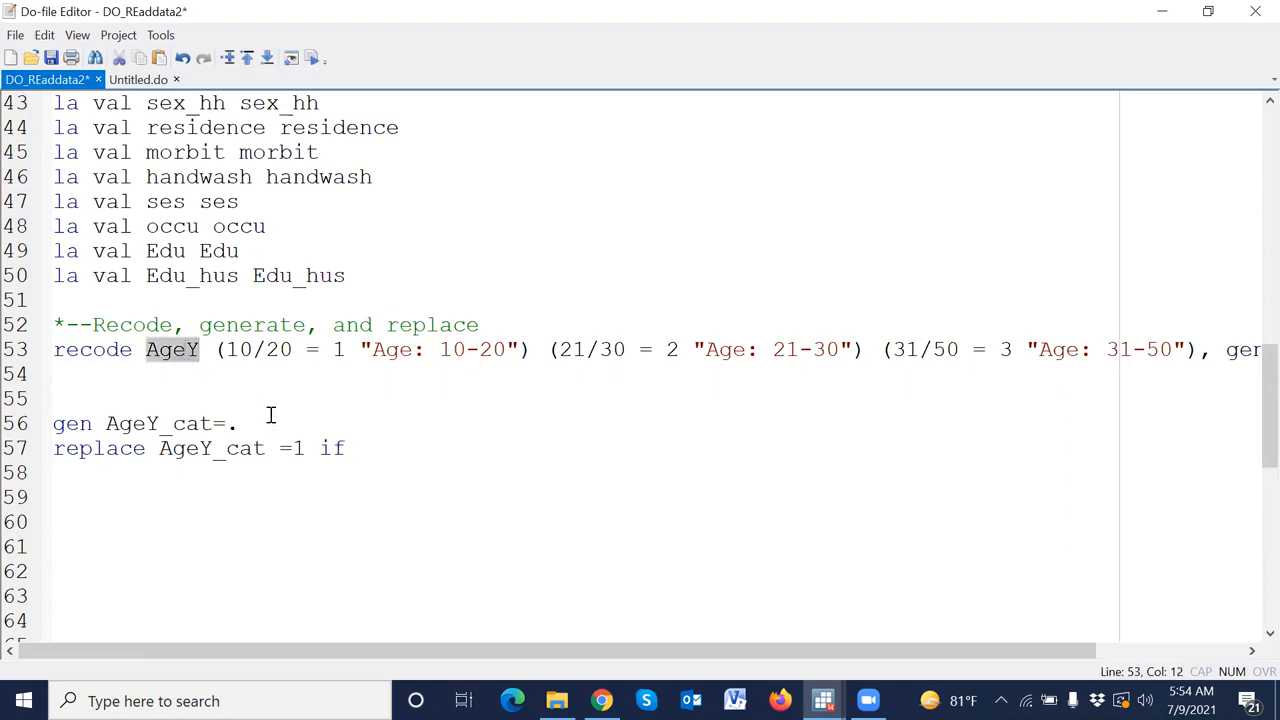
{"action": "left_click", "coordinate": [370, 449]}
{"action": "key", "text": "ctrl+v"}
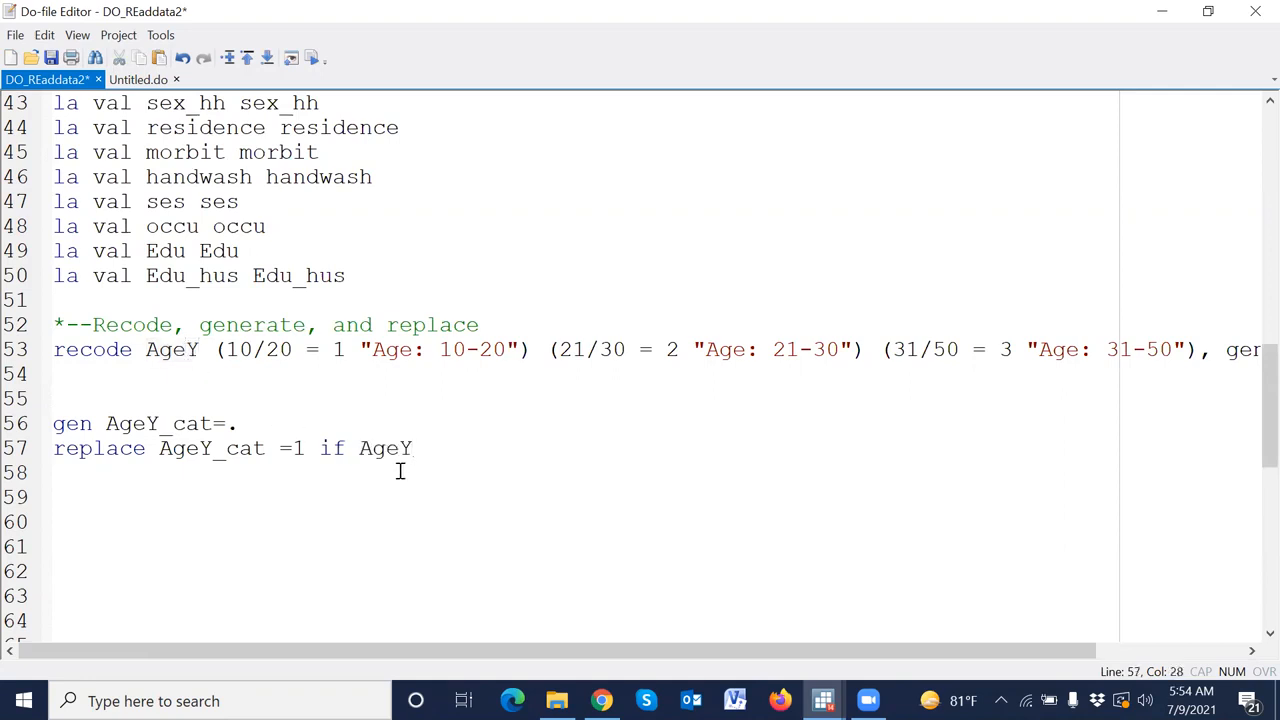
{"action": "type", "text": ">=10&"}
{"action": "key", "text": "ctrl+v"}
{"action": "type", "text": "<=20"}
{"action": "key", "text": "Return"}
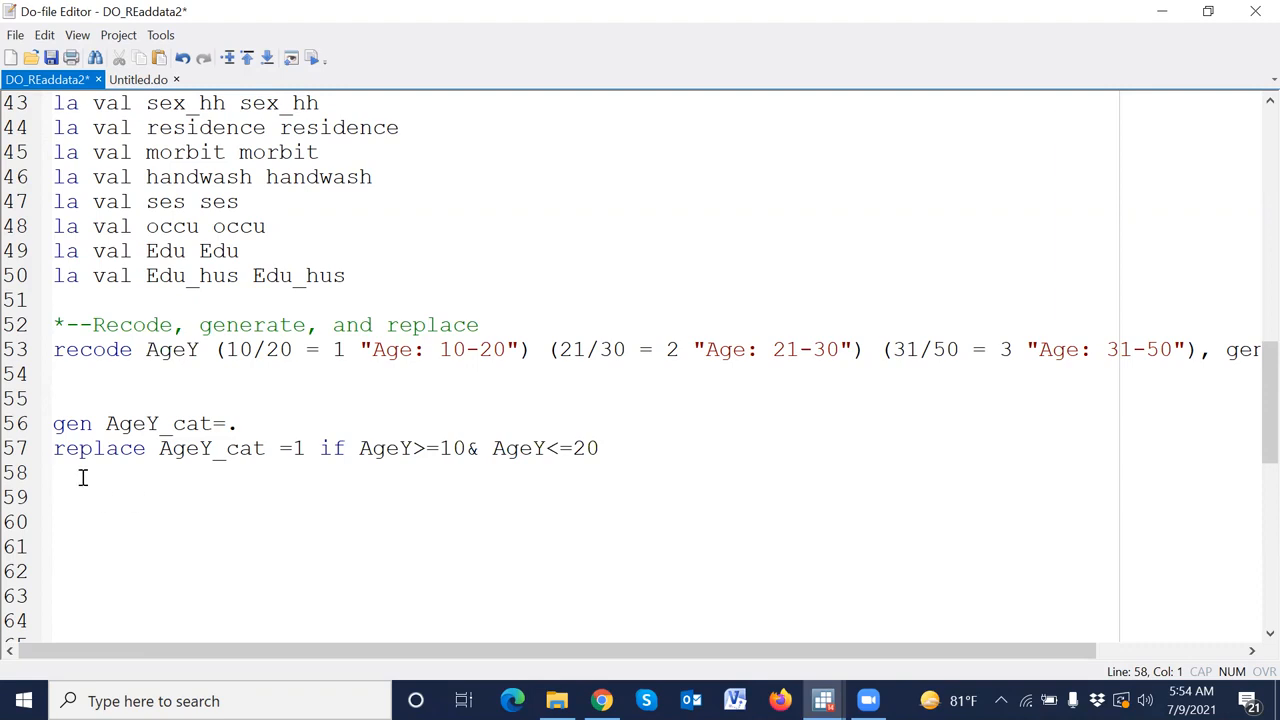
Duplicate the replace command onto lines 58 and 59, setting their AgeY_cat codes to 2 and 3.
{"action": "left_click", "coordinate": [27, 456]}
{"action": "key", "text": "ctrl+c"}
{"action": "key", "text": "ctrl+v"}
{"action": "key", "text": "ctrl+v"}
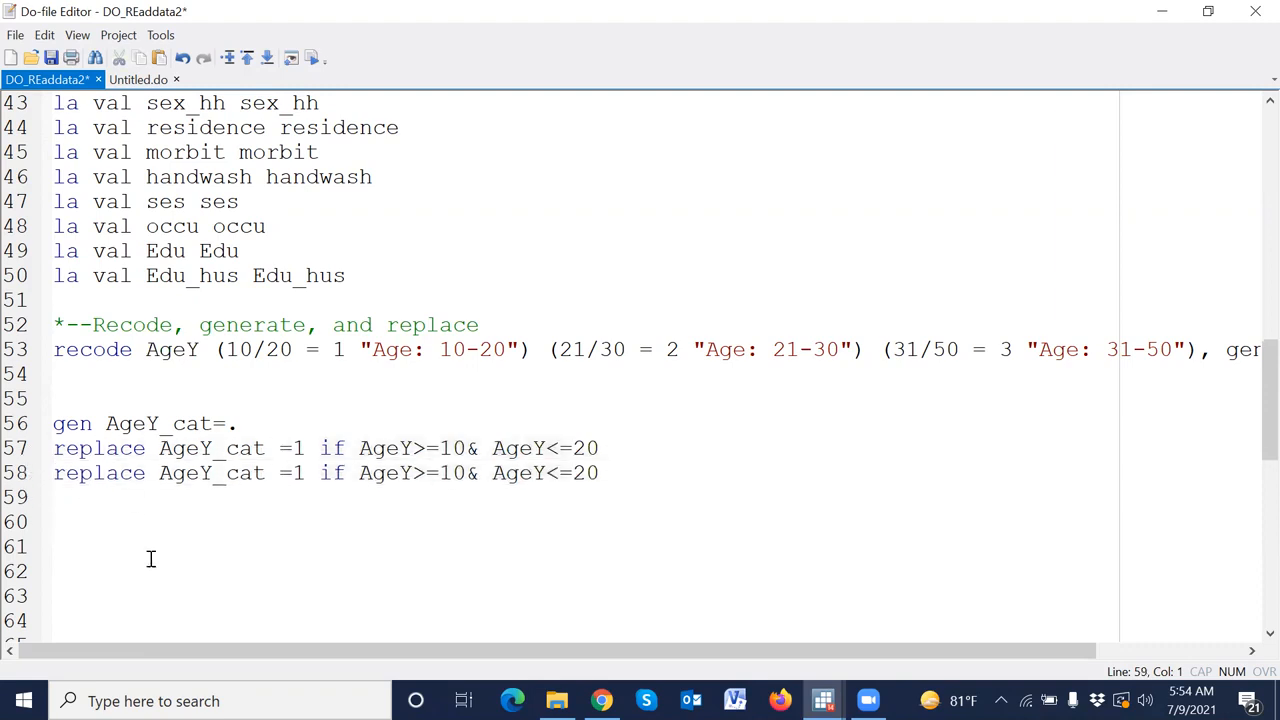
{"action": "key", "text": "ctrl+v"}
{"action": "left_click", "coordinate": [303, 476]}
{"action": "key", "text": "BackSpace"}
{"action": "type", "text": "2"}
{"action": "key", "text": "BackSpace"}
{"action": "type", "text": "3"}
Set the age conditions to AgeY>=21& AgeY<=30 on line 58 and AgeY>=31& AgeY<=50 on line 59.
{"action": "left_click", "coordinate": [455, 473]}
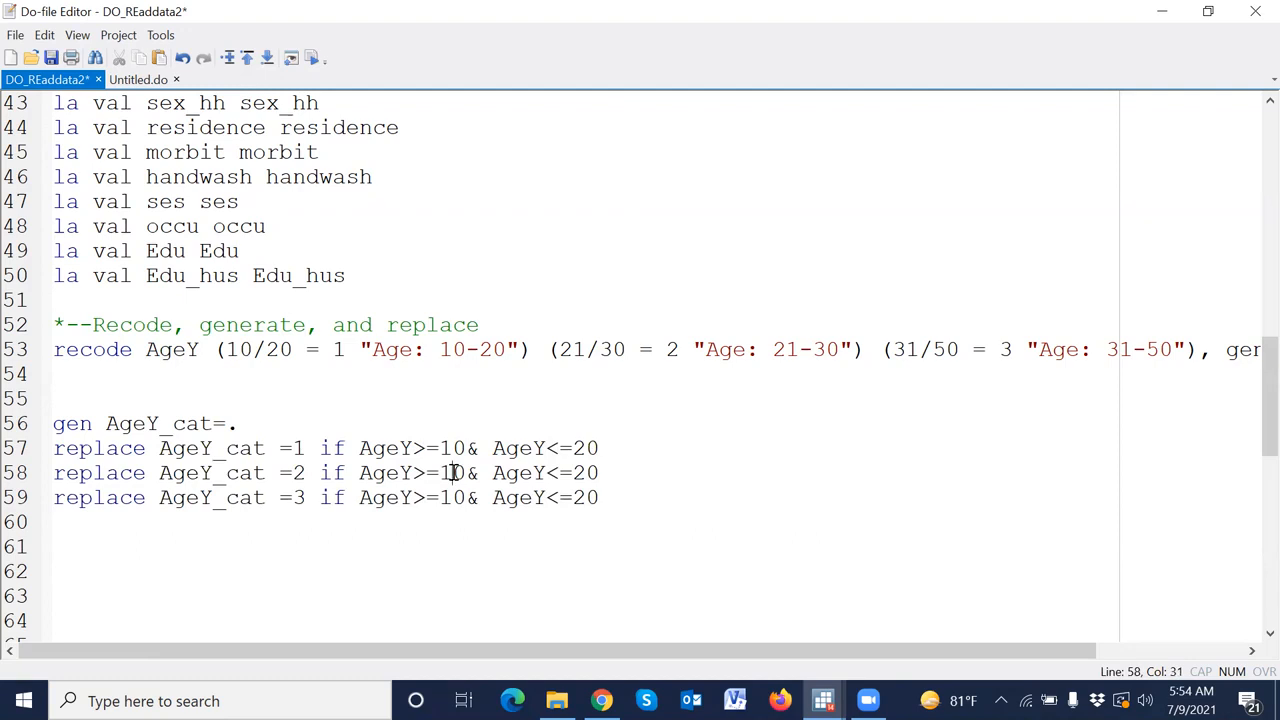
{"action": "key", "text": "Delete"}
{"action": "key", "text": "BackSpace"}
{"action": "type", "text": "21"}
{"action": "left_click", "coordinate": [586, 473]}
{"action": "key", "text": "BackSpace"}
{"action": "type", "text": "3"}
{"action": "key", "text": "Delete"}
{"action": "key", "text": "BackSpace"}
{"action": "type", "text": "31"}
{"action": "left_click", "coordinate": [586, 497]}
{"action": "key", "text": "BackSpace"}
{"action": "type", "text": "5"}
{"action": "left_click", "coordinate": [606, 497]}
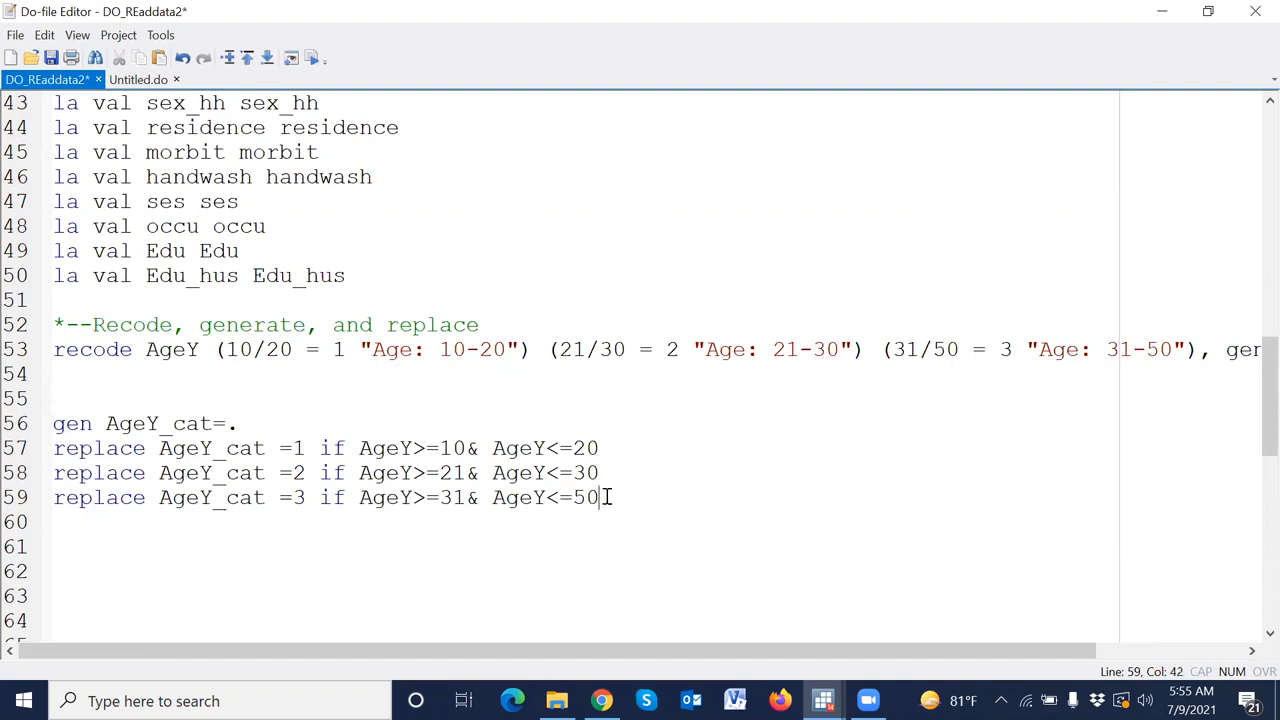
{"action": "key", "text": "Down"}
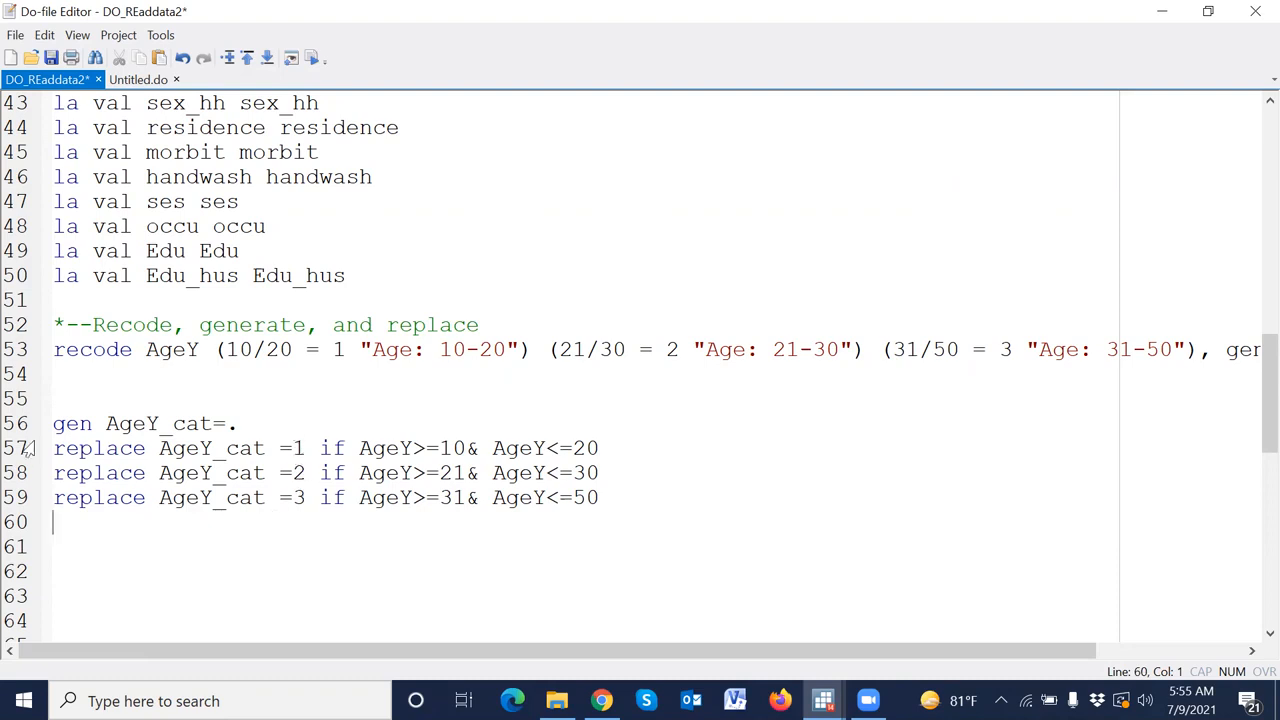
Replace the drafted gen and replace lines from line 56 with the prepared age_cat2 block located further down the do-file.
{"action": "left_click_drag", "start_coordinate": [27, 426], "coordinate": [27, 497]}
{"action": "scroll", "coordinate": [62, 535], "scroll_direction": "down", "scroll_amount": 7}
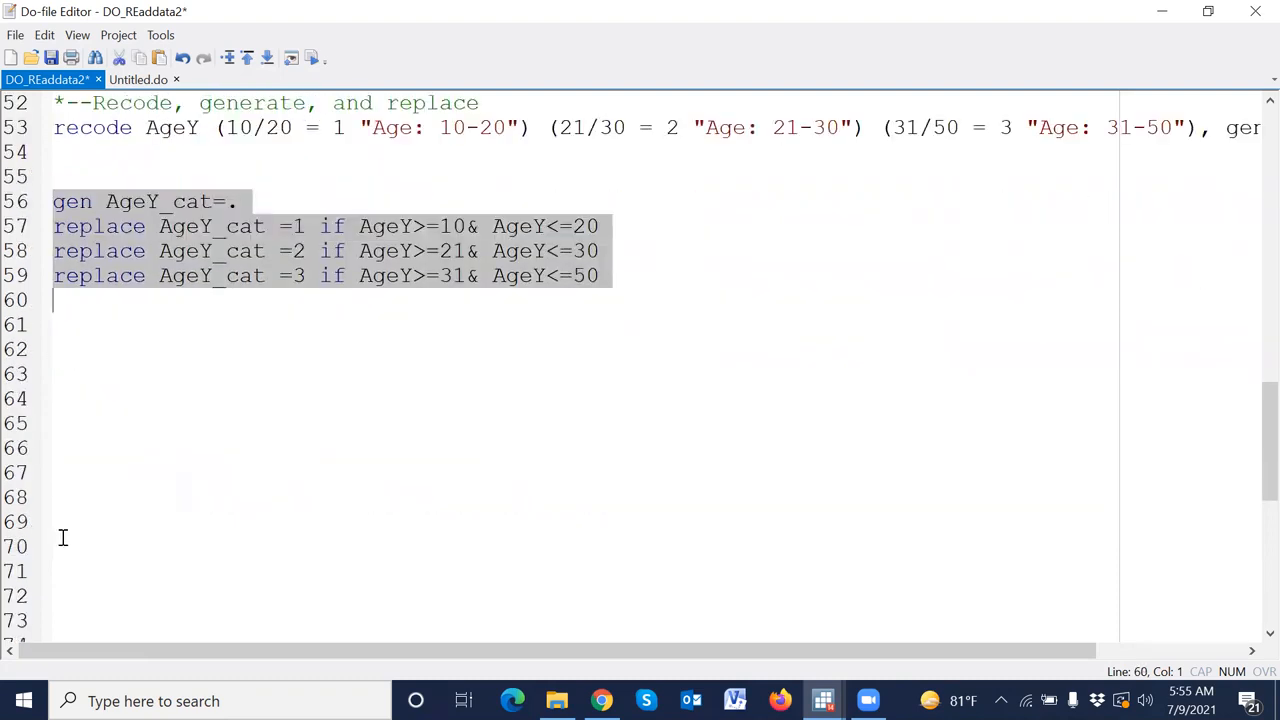
{"action": "left_click_drag", "start_coordinate": [383, 598], "coordinate": [49, 466]}
{"action": "key", "text": "Delete"}
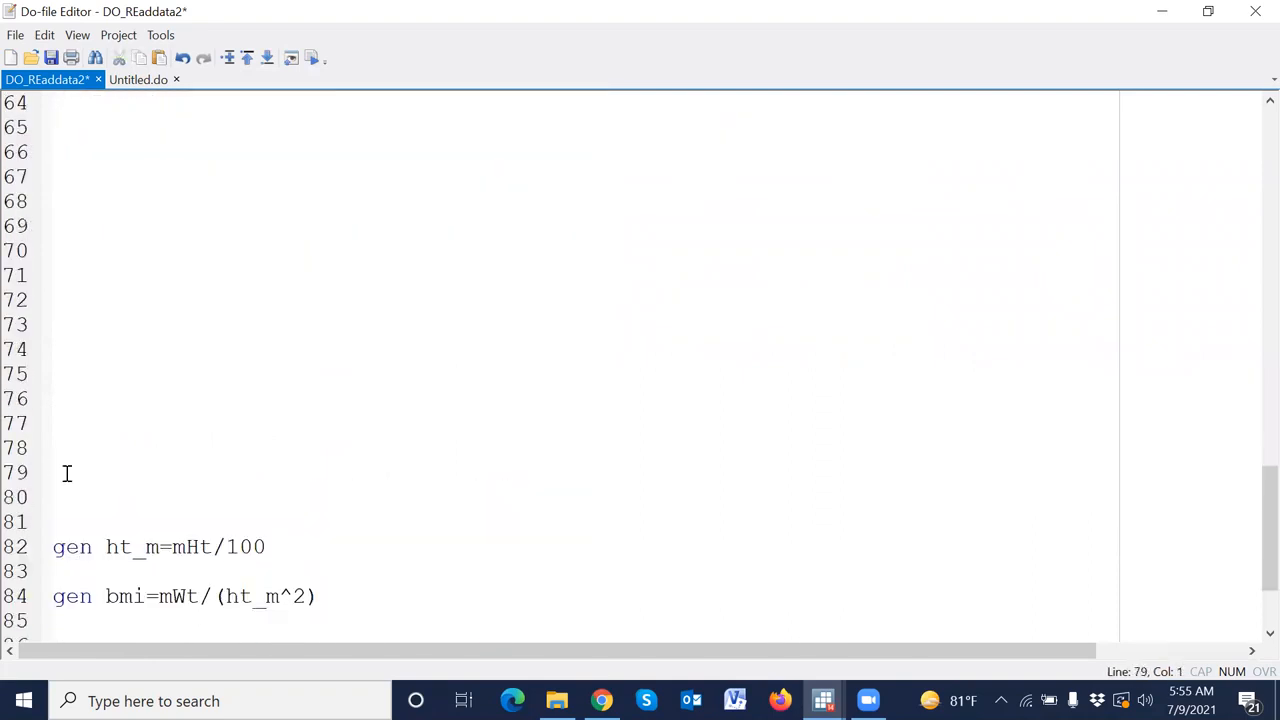
{"action": "scroll", "coordinate": [66, 473], "scroll_direction": "up", "scroll_amount": 5}
{"action": "left_click_drag", "start_coordinate": [27, 280], "coordinate": [35, 415]}
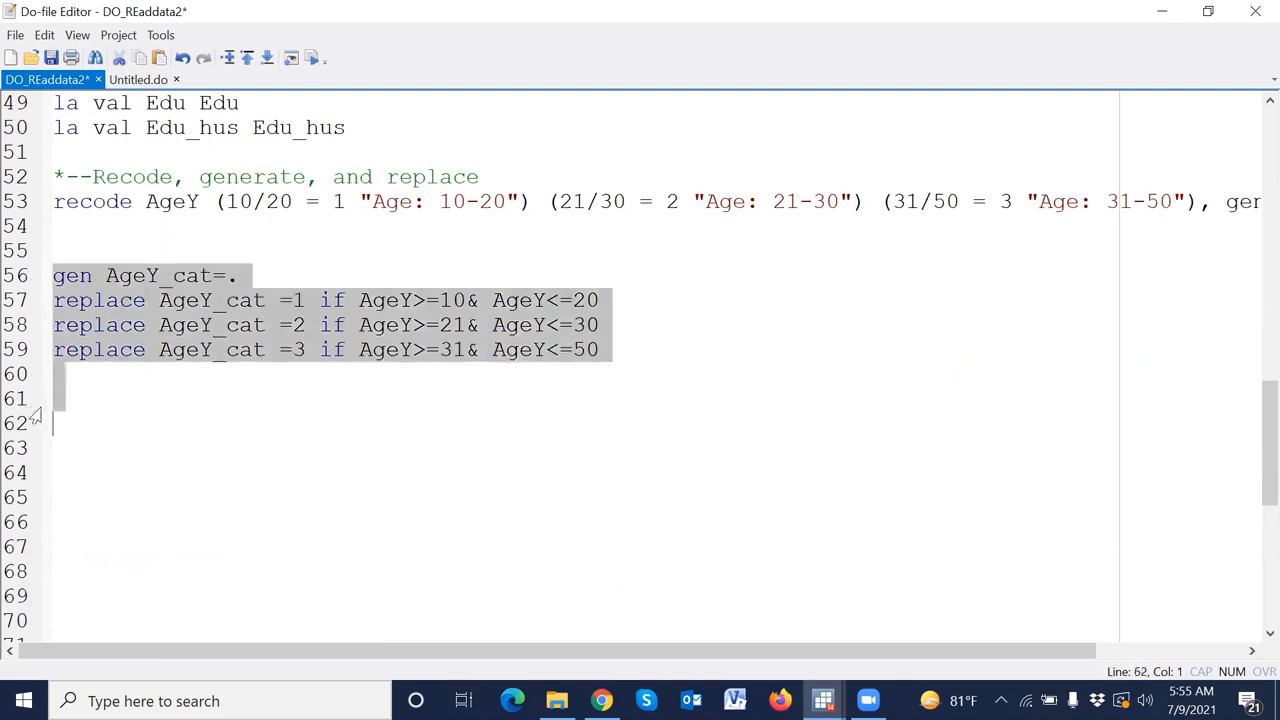
{"action": "key", "text": "ctrl+v"}
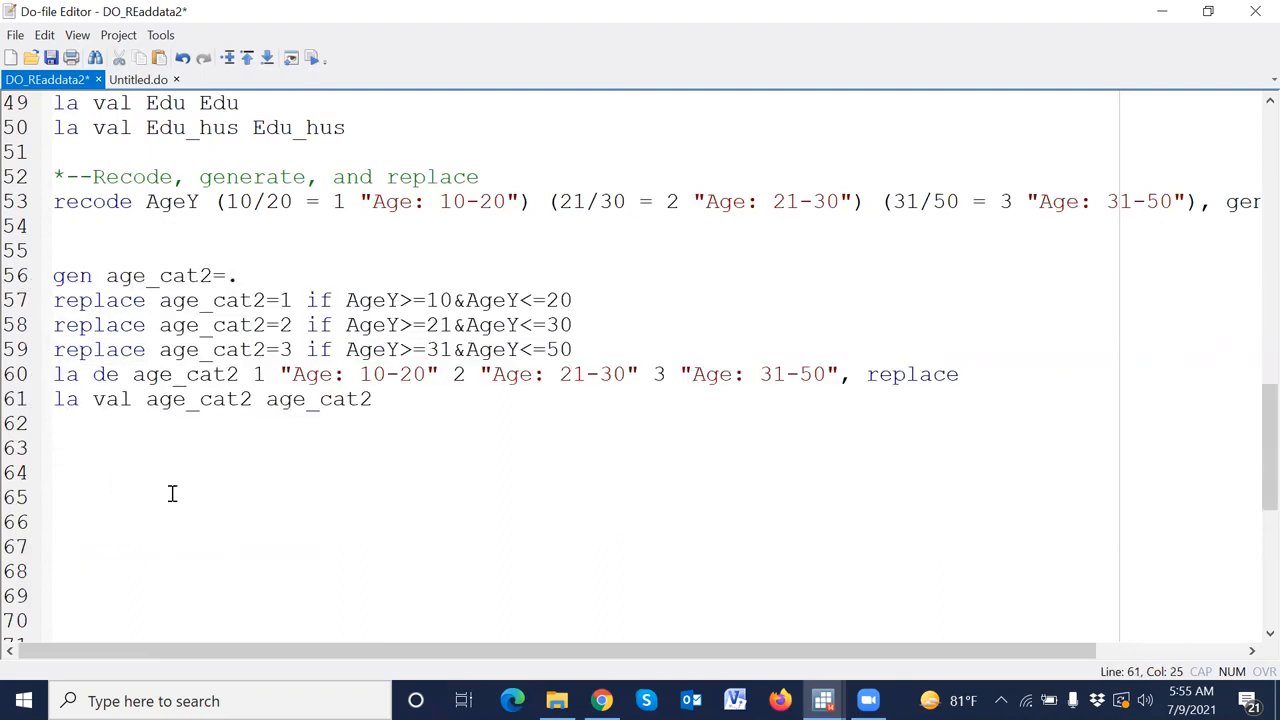
On line 62, add the variable label command la var age_cat2 "Age category".
{"action": "left_click", "coordinate": [395, 421]}
{"action": "type", "text": "la var"}
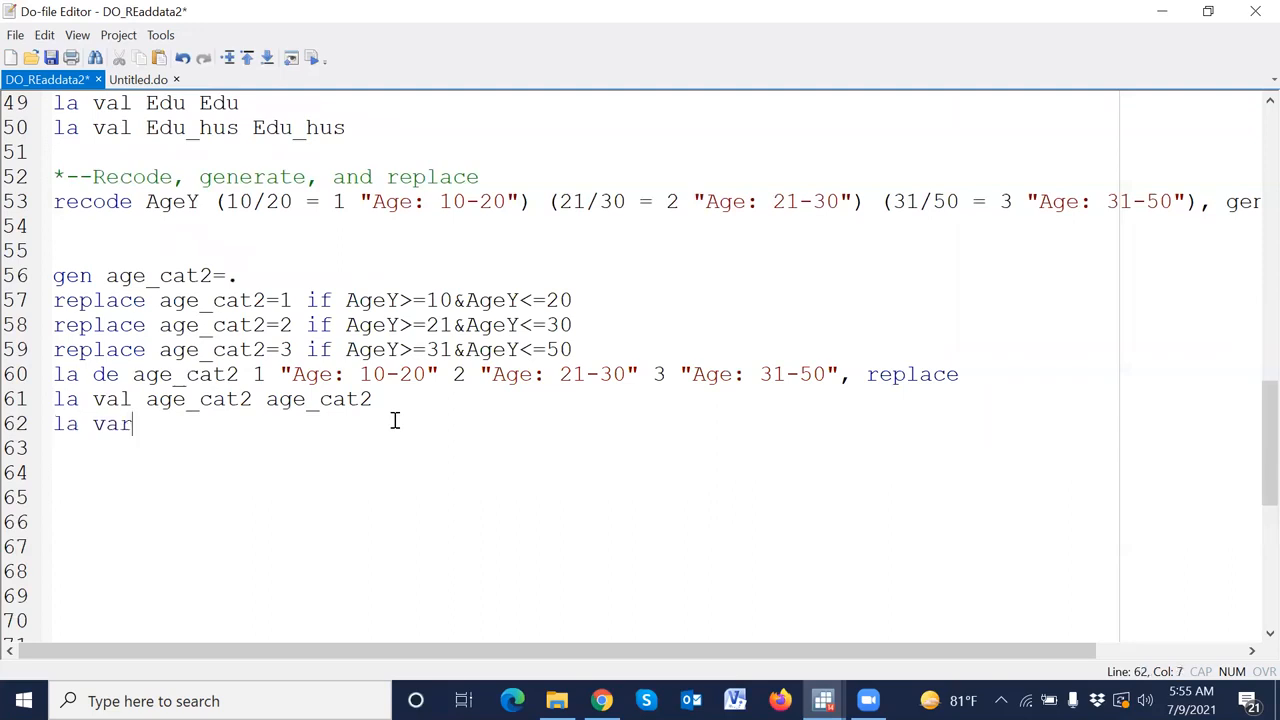
{"action": "double_click", "coordinate": [229, 403]}
{"action": "key", "text": "ctrl+c"}
{"action": "left_click", "coordinate": [166, 428]}
{"action": "key", "text": "ctrl+v"}
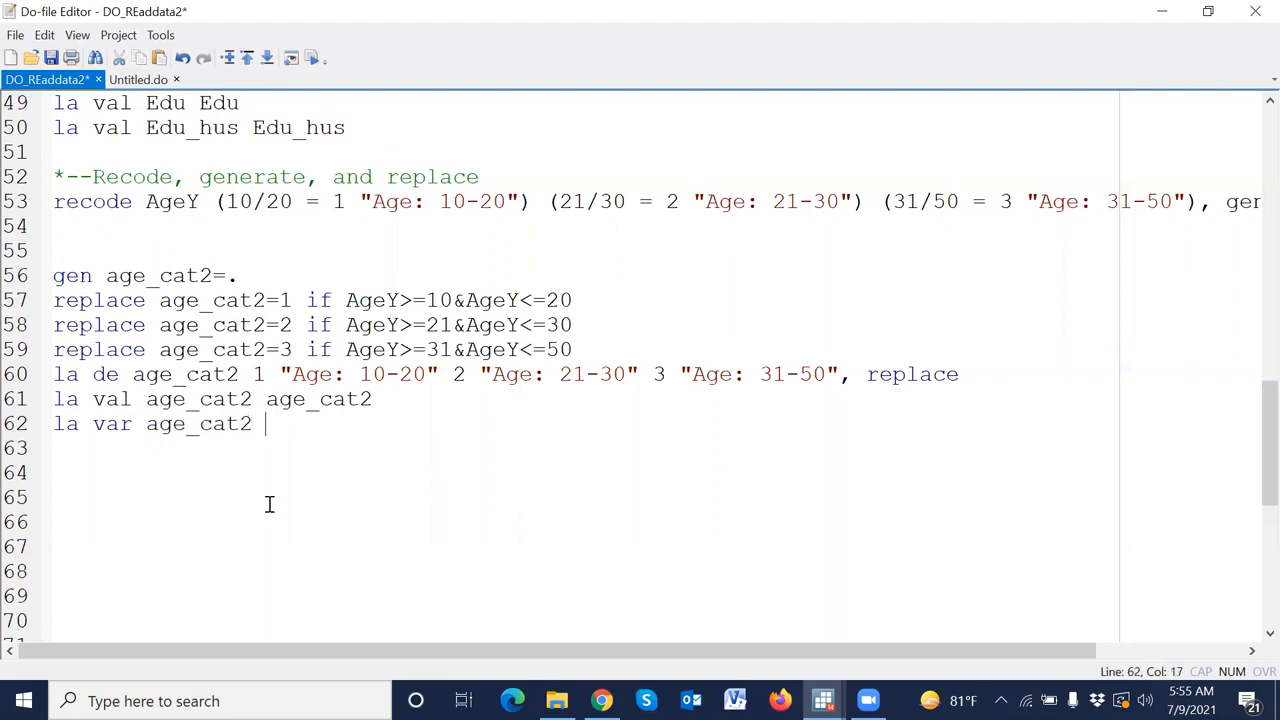
{"action": "type", "text": "\"\""}
{"action": "type", "text": "Age cat"}
{"action": "type", "text": "egory"}
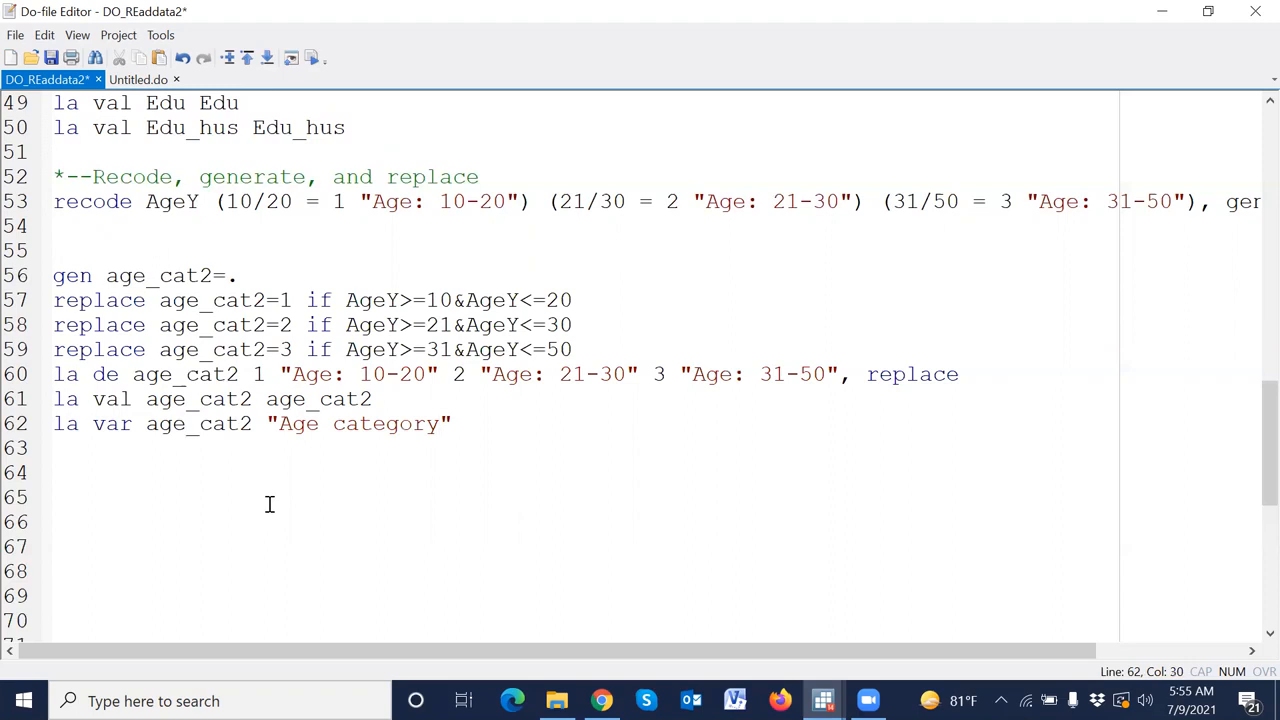
Execute the age_cat2 block on lines 56 to 62 and bring up the main Stata window.
{"action": "left_click_drag", "start_coordinate": [26, 283], "coordinate": [26, 438]}
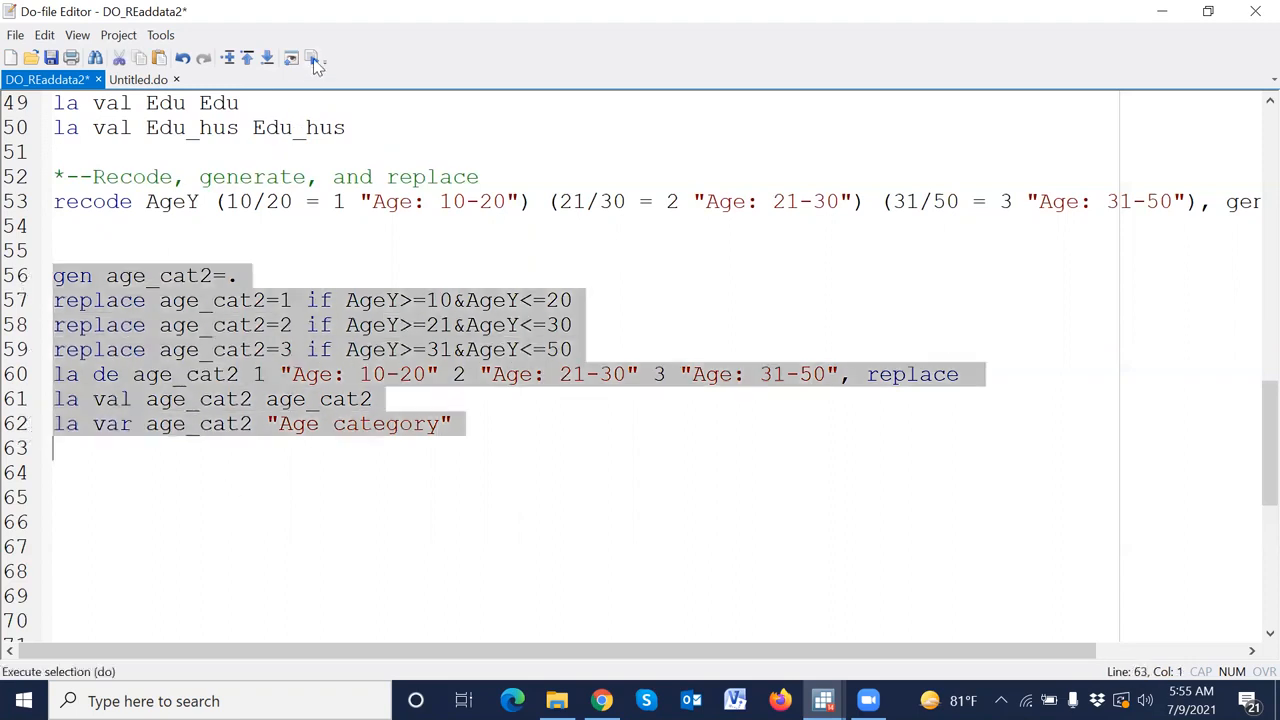
{"action": "left_click", "coordinate": [823, 700]}
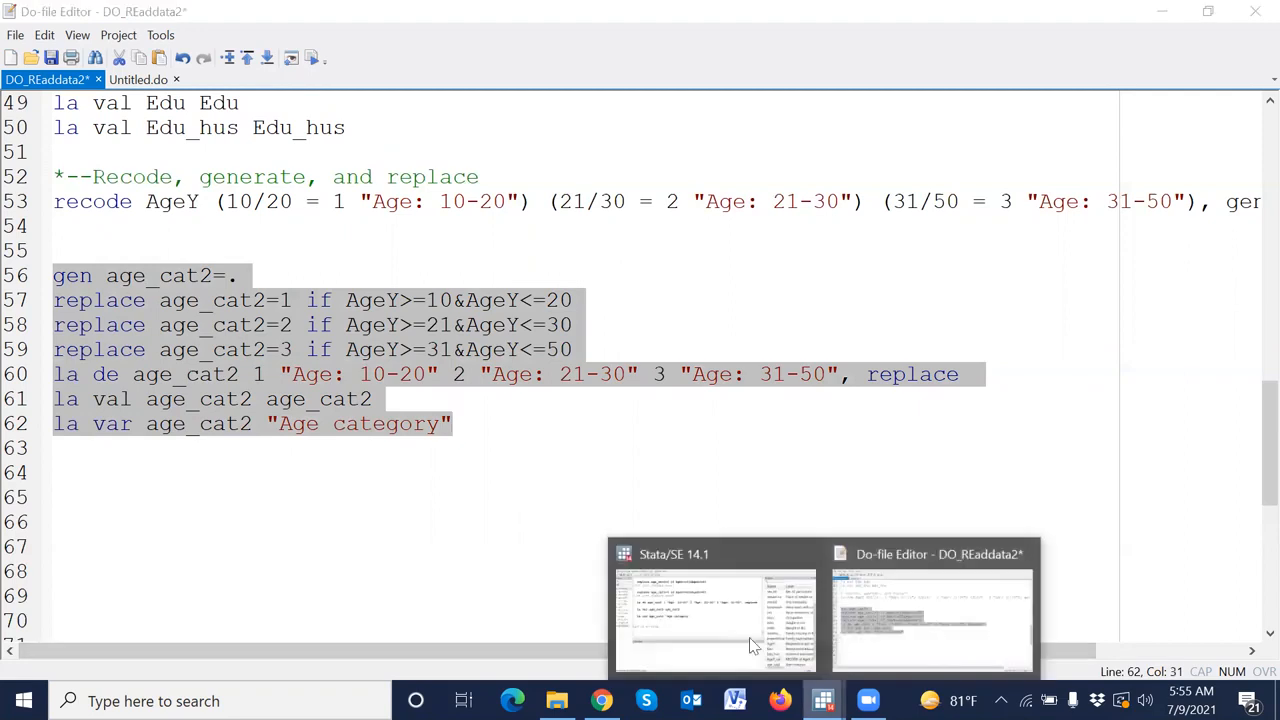
{"action": "left_click", "coordinate": [768, 581]}
Tabulate age_cat2 with the ta command and open the dataset in the Data Editor.
{"action": "scroll", "coordinate": [1105, 524], "scroll_direction": "down", "scroll_amount": 1}
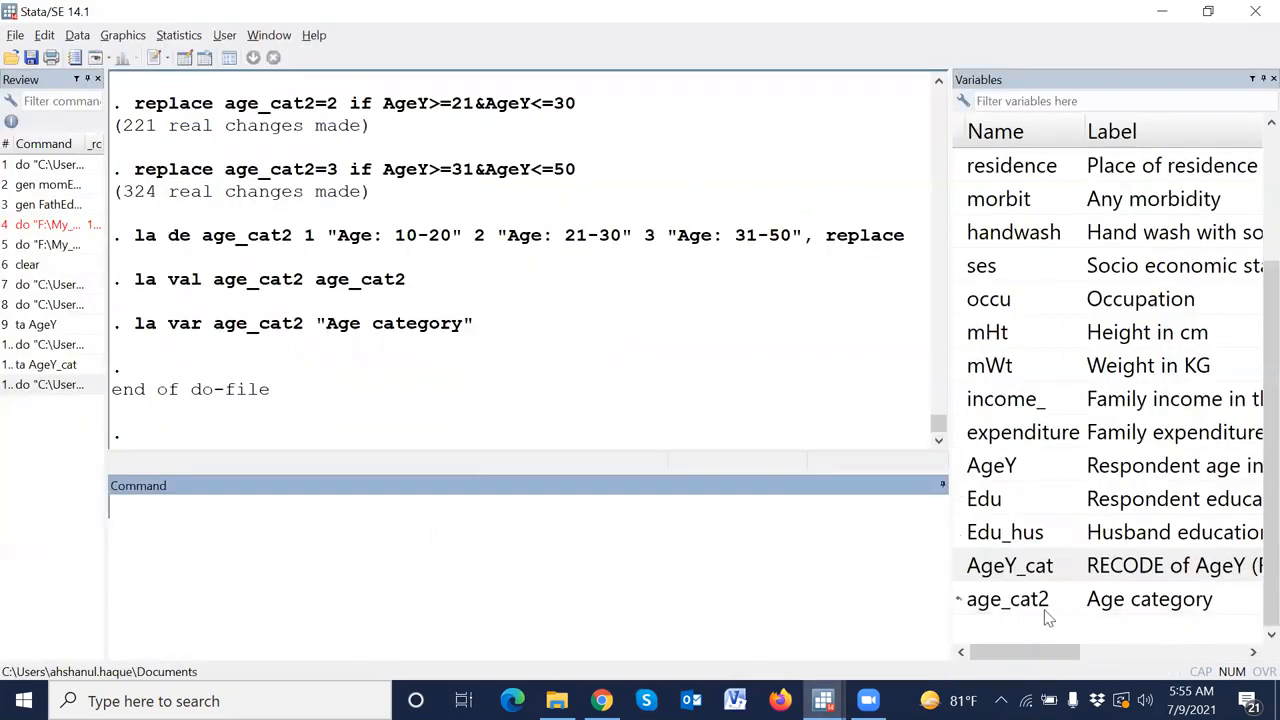
{"action": "type", "text": "ta"}
{"action": "double_click", "coordinate": [960, 600]}
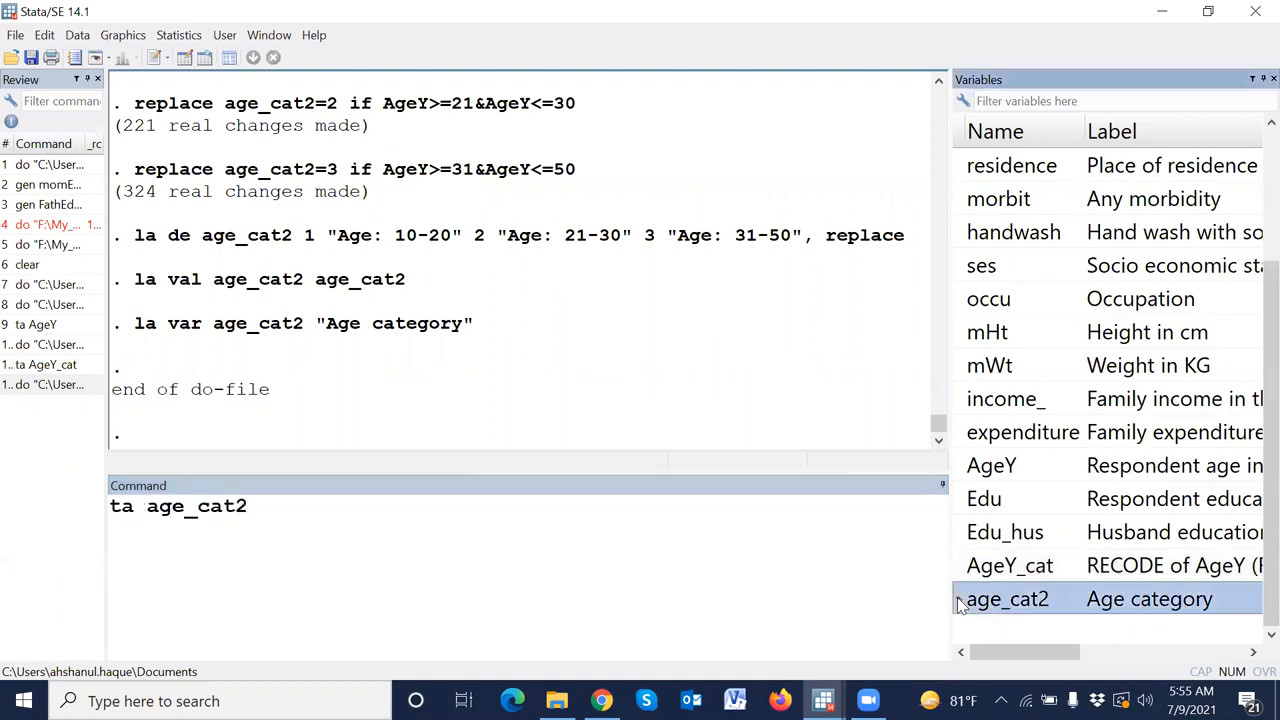
{"action": "key", "text": "Return"}
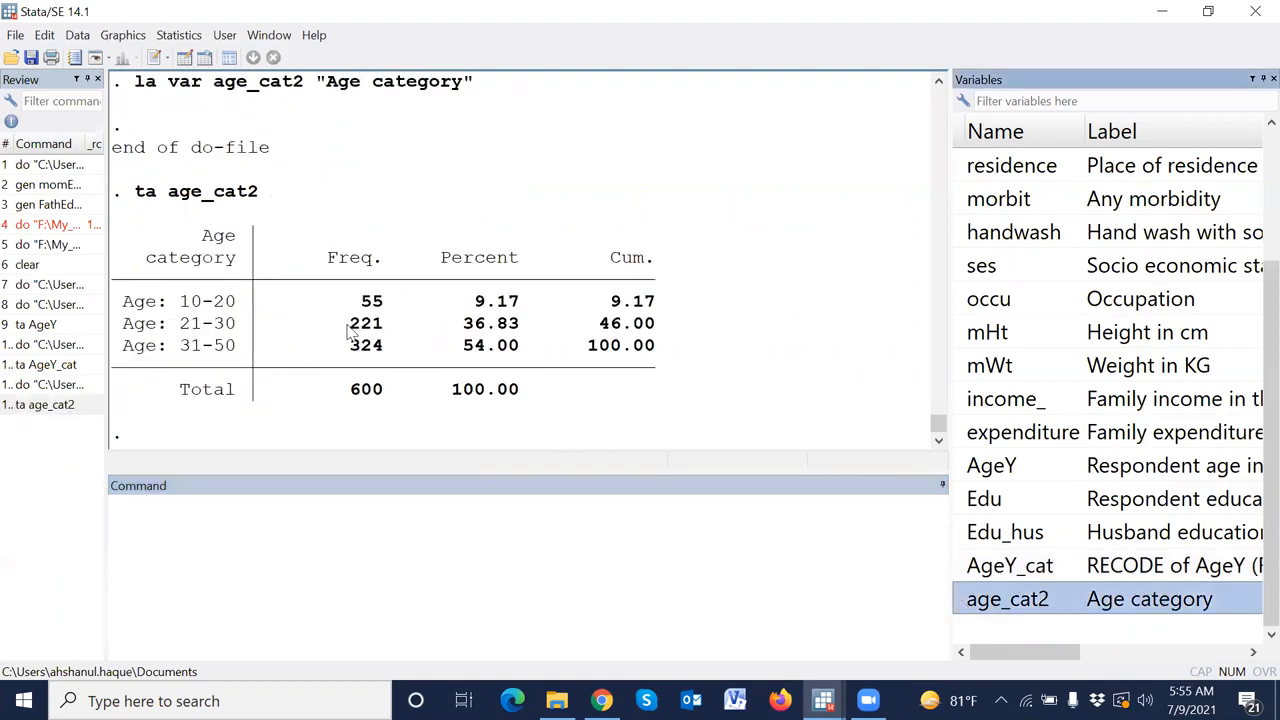
{"action": "left_click", "coordinate": [185, 57]}
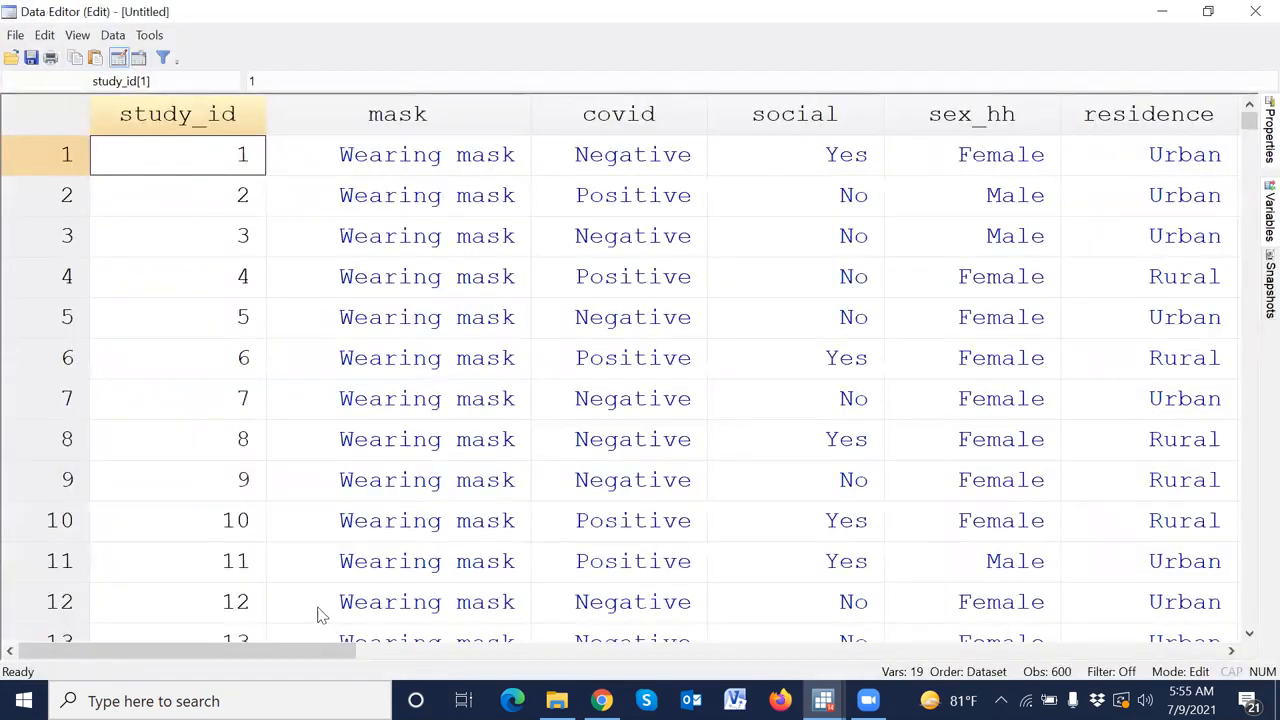
Compare the AgeY_cat and age_cat2 columns and their underlying codes in the Data Editor.
{"action": "left_click_drag", "start_coordinate": [297, 651], "coordinate": [1100, 688]}
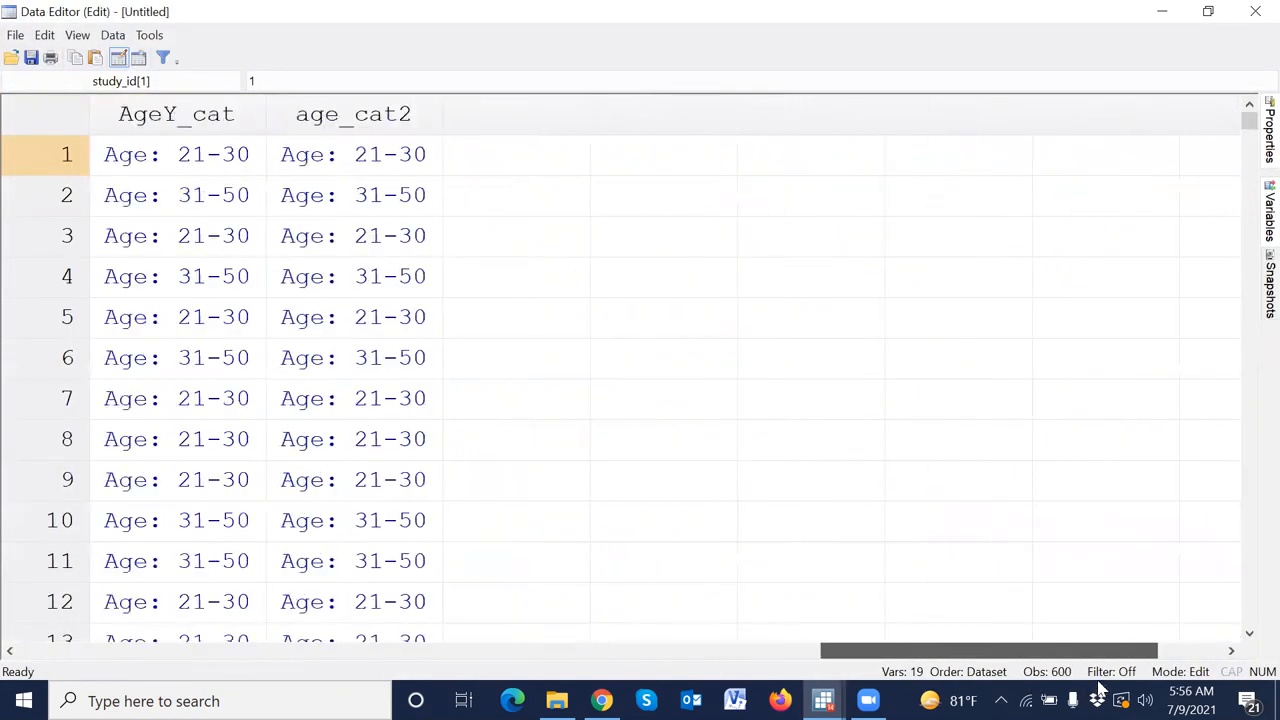
{"action": "left_click", "coordinate": [196, 158]}
{"action": "left_click", "coordinate": [357, 160]}
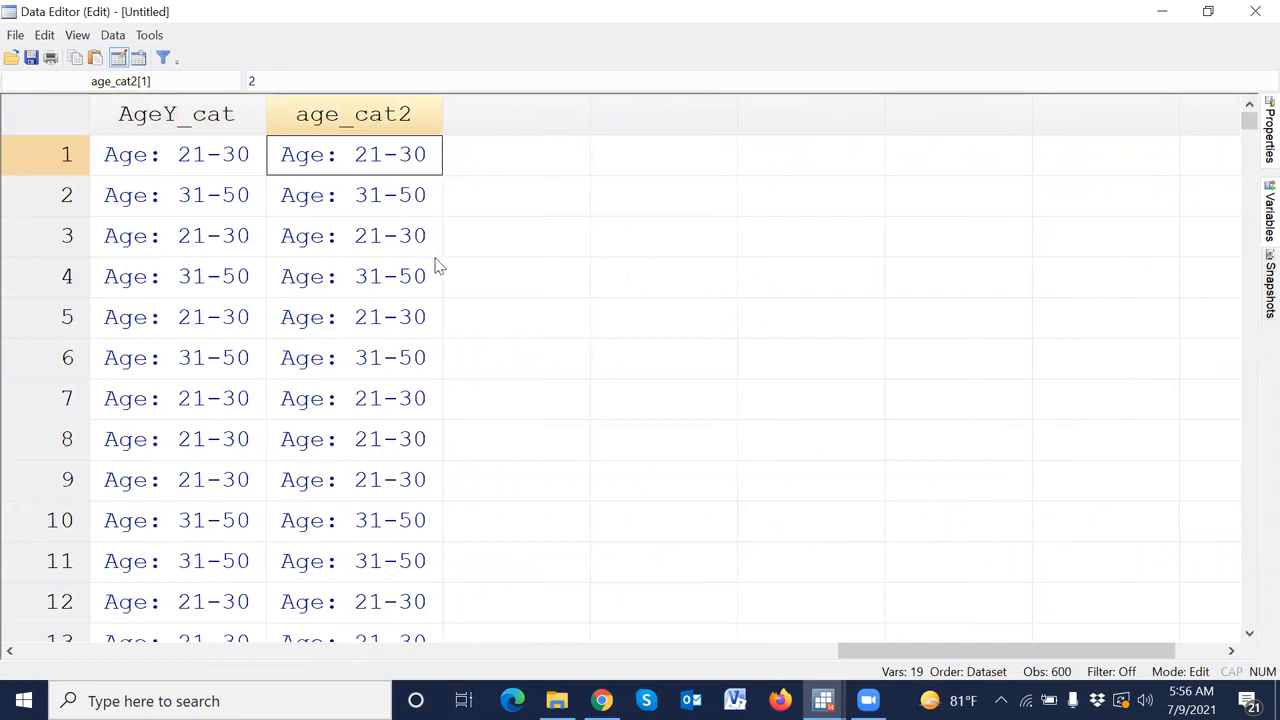
{"action": "key", "text": "alt+Tab"}
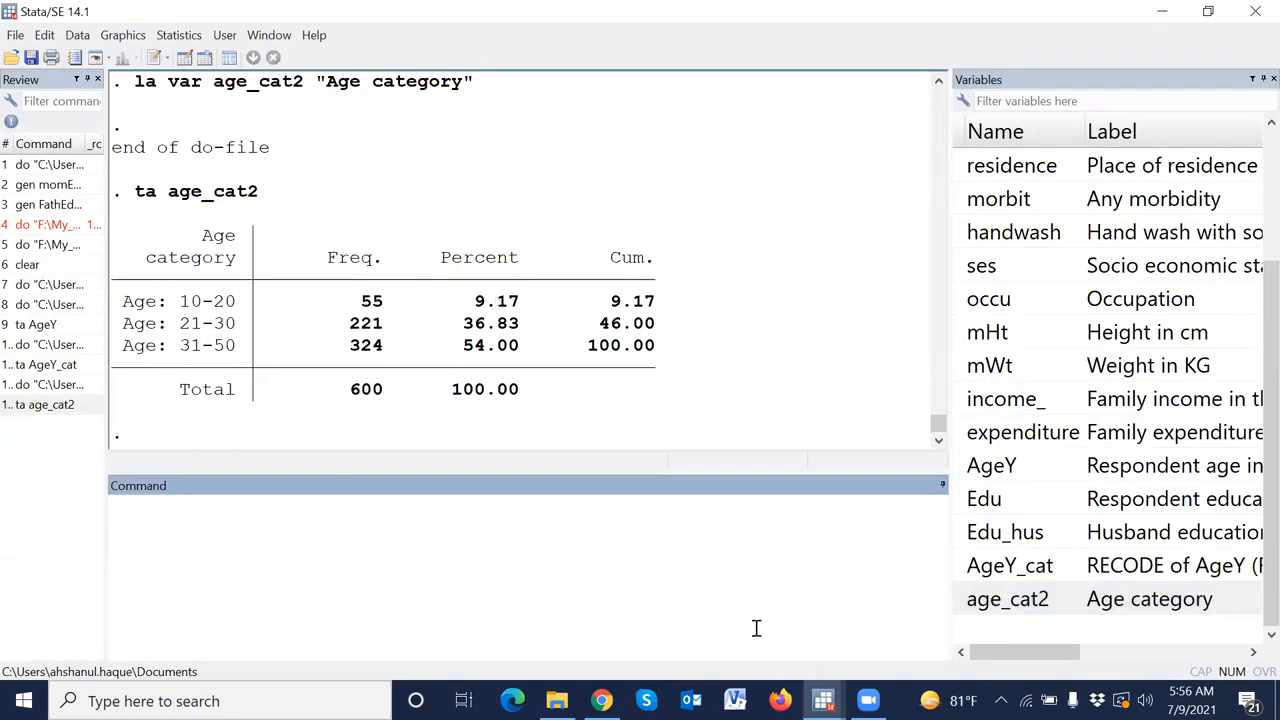
Look over the age_cat2 block in the do-file and return to the main Stata window.
{"action": "mouse_move", "coordinate": [823, 700]}
{"action": "left_click", "coordinate": [760, 590]}
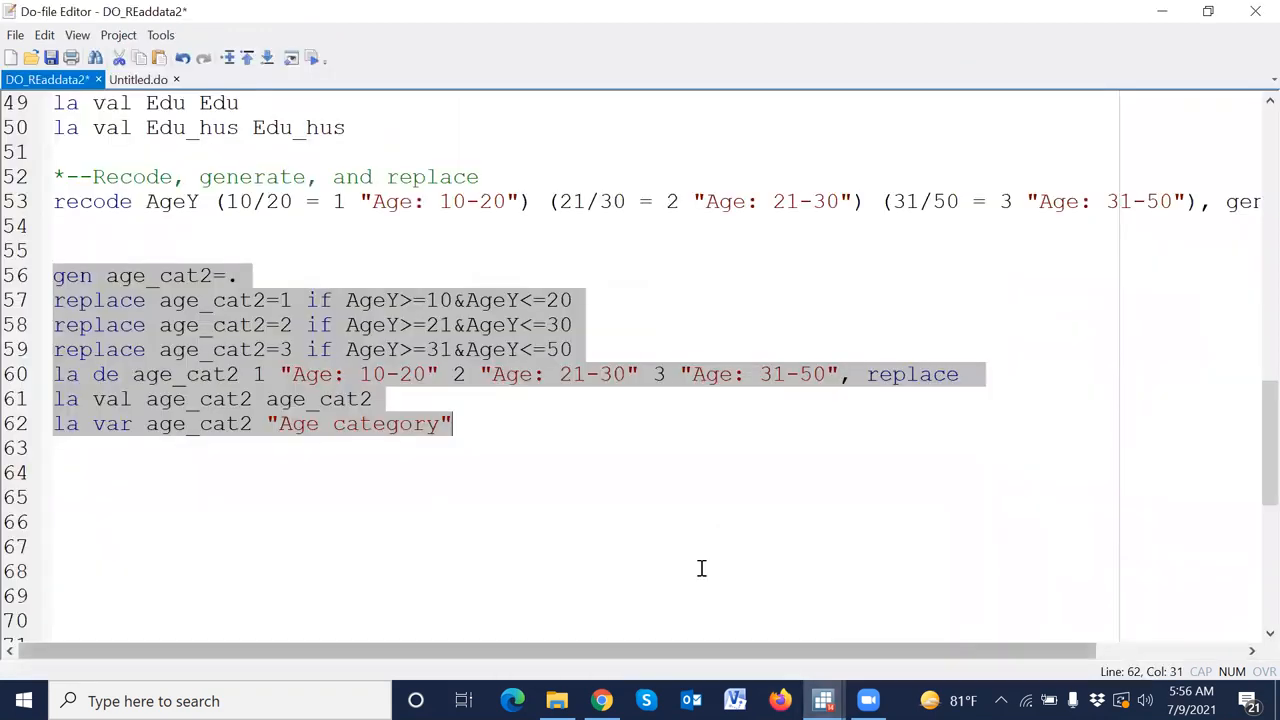
{"action": "left_click", "coordinate": [431, 512]}
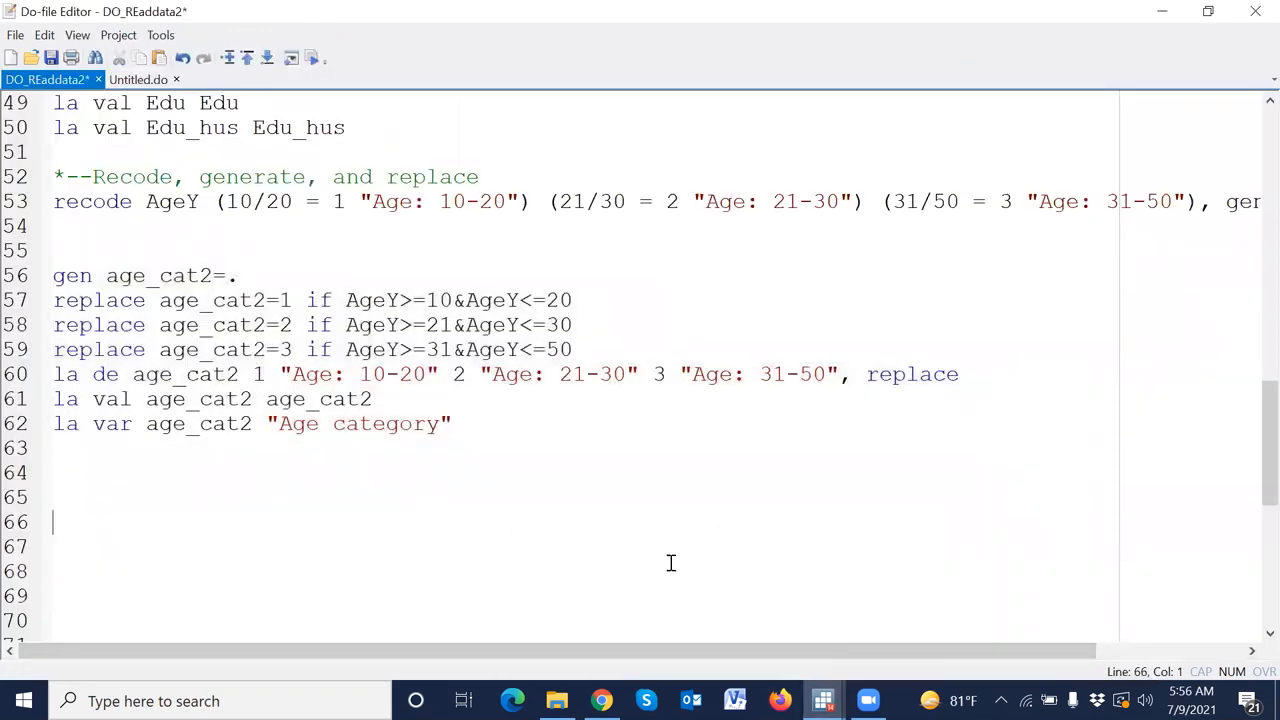
{"action": "mouse_move", "coordinate": [823, 700]}
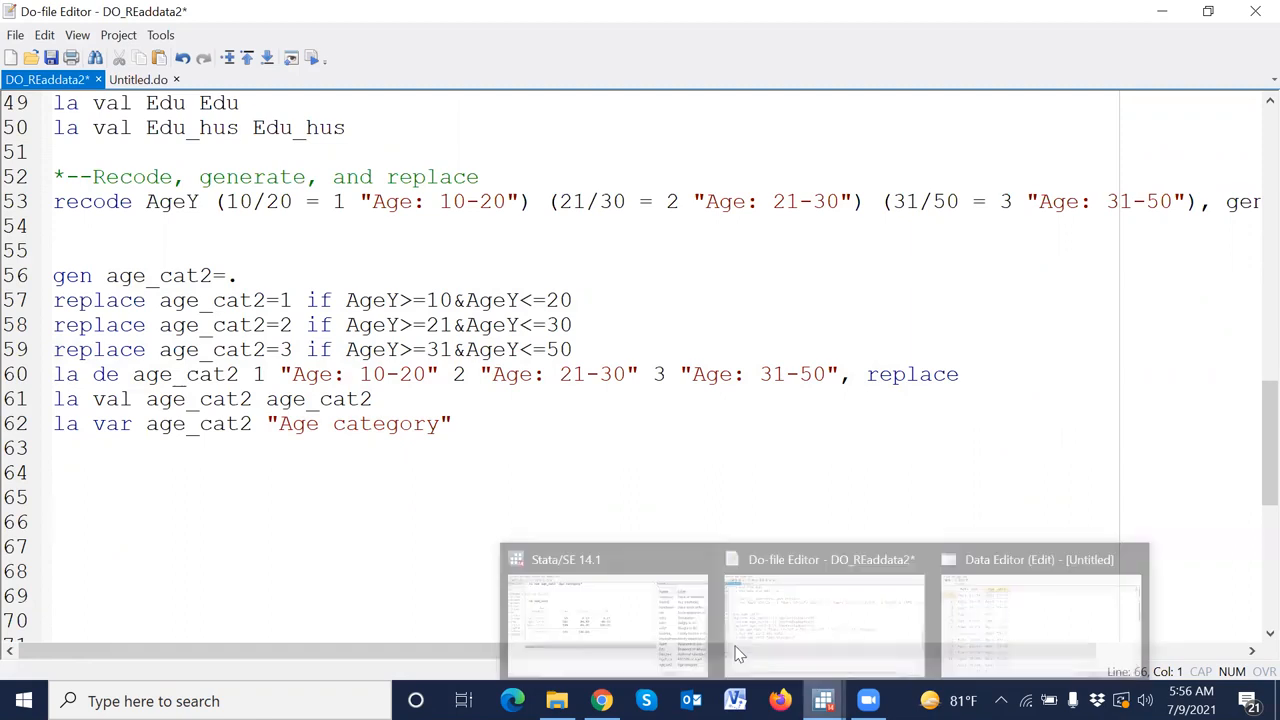
{"action": "left_click", "coordinate": [617, 613]}
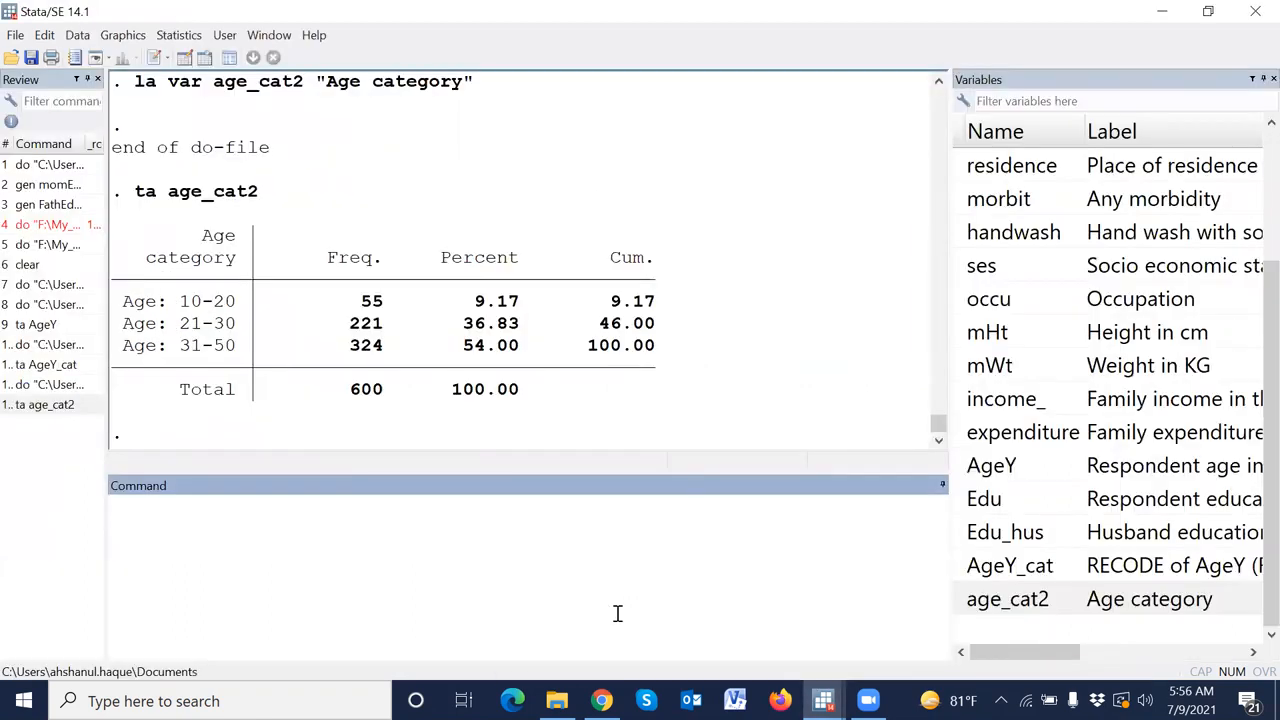
Generate the height-in-metres variable ht_mtr from the command line with gen ht_mtr= mHt/100.
{"action": "left_click", "coordinate": [1000, 340]}
{"action": "left_click", "coordinate": [1006, 366]}
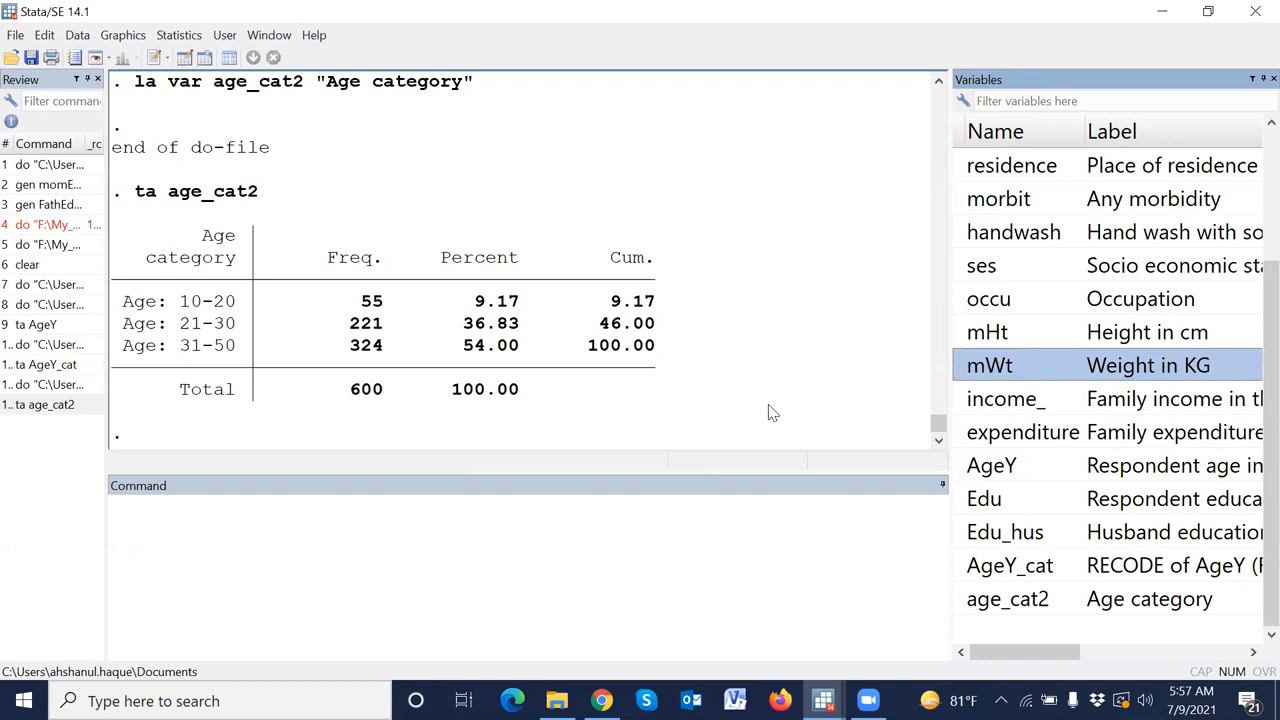
{"action": "left_click", "coordinate": [608, 543]}
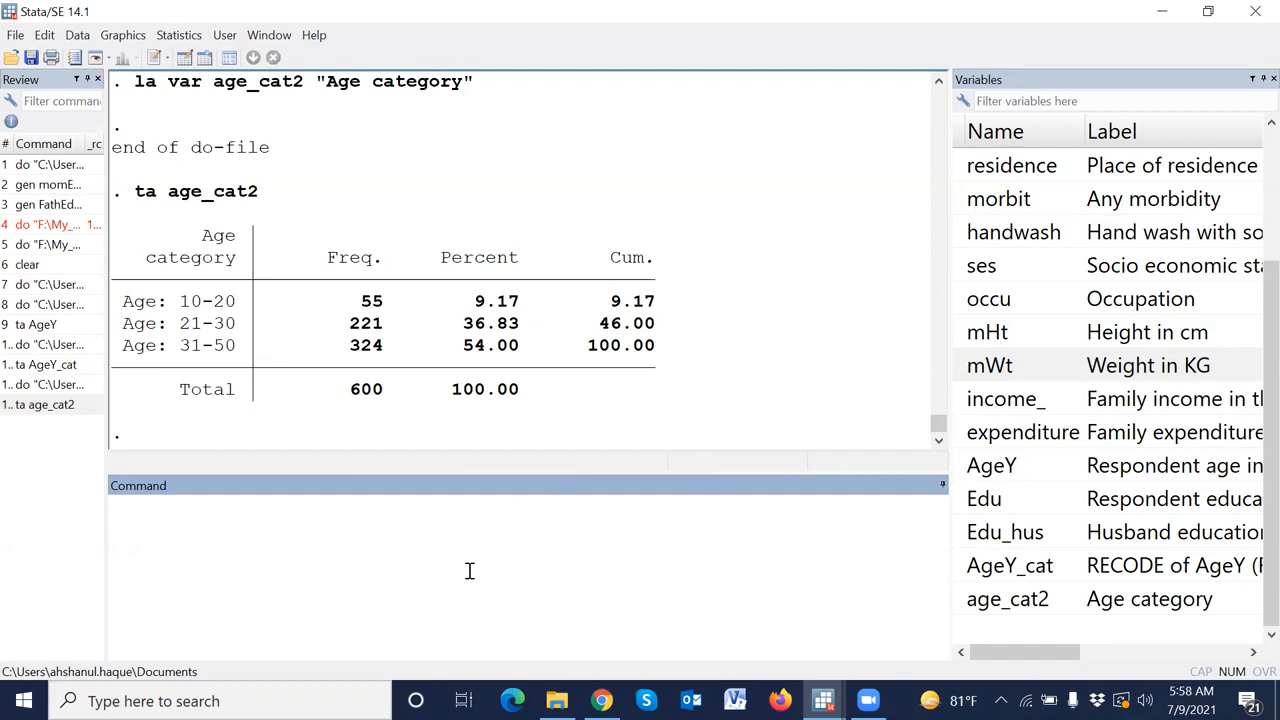
{"action": "type", "text": "gen ht_mter"}
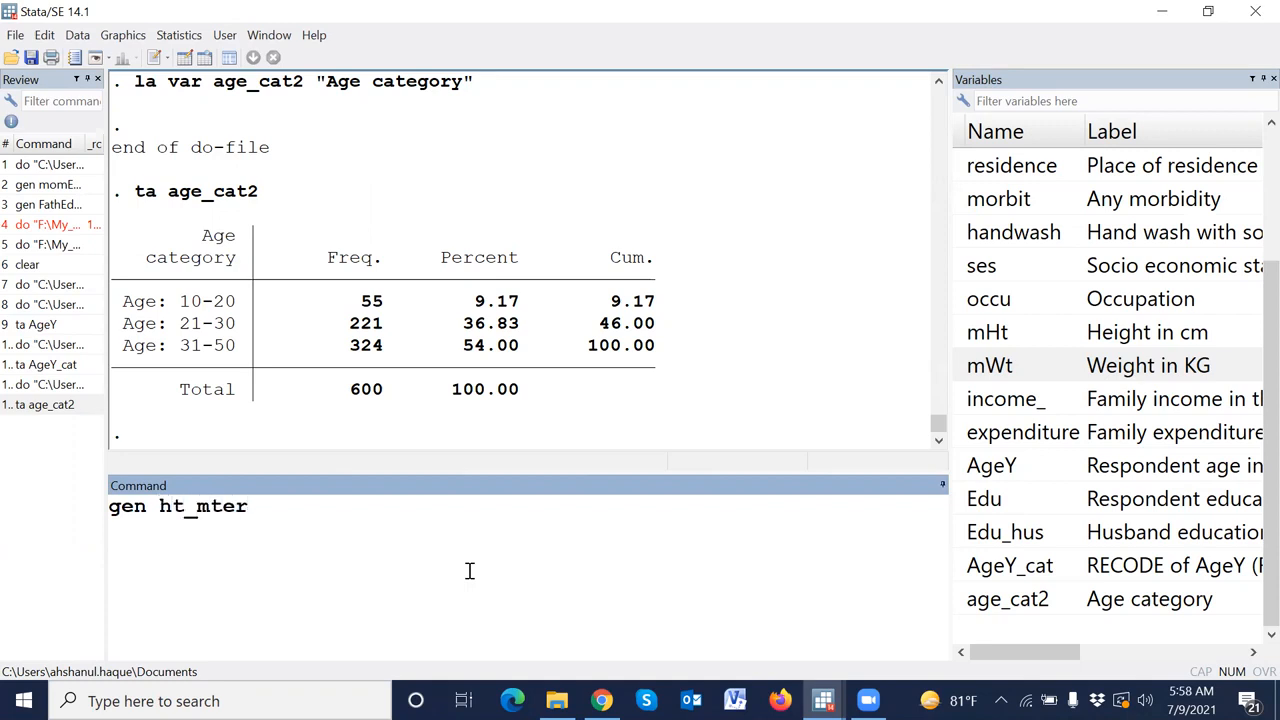
{"action": "key", "text": "BackSpace"}
{"action": "key", "text": "BackSpace"}
{"action": "type", "text": "r"}
{"action": "type", "text": "=-"}
{"action": "key", "text": "BackSpace"}
{"action": "left_click", "coordinate": [956, 336]}
{"action": "left_click", "coordinate": [638, 543]}
{"action": "type", "text": "/100"}
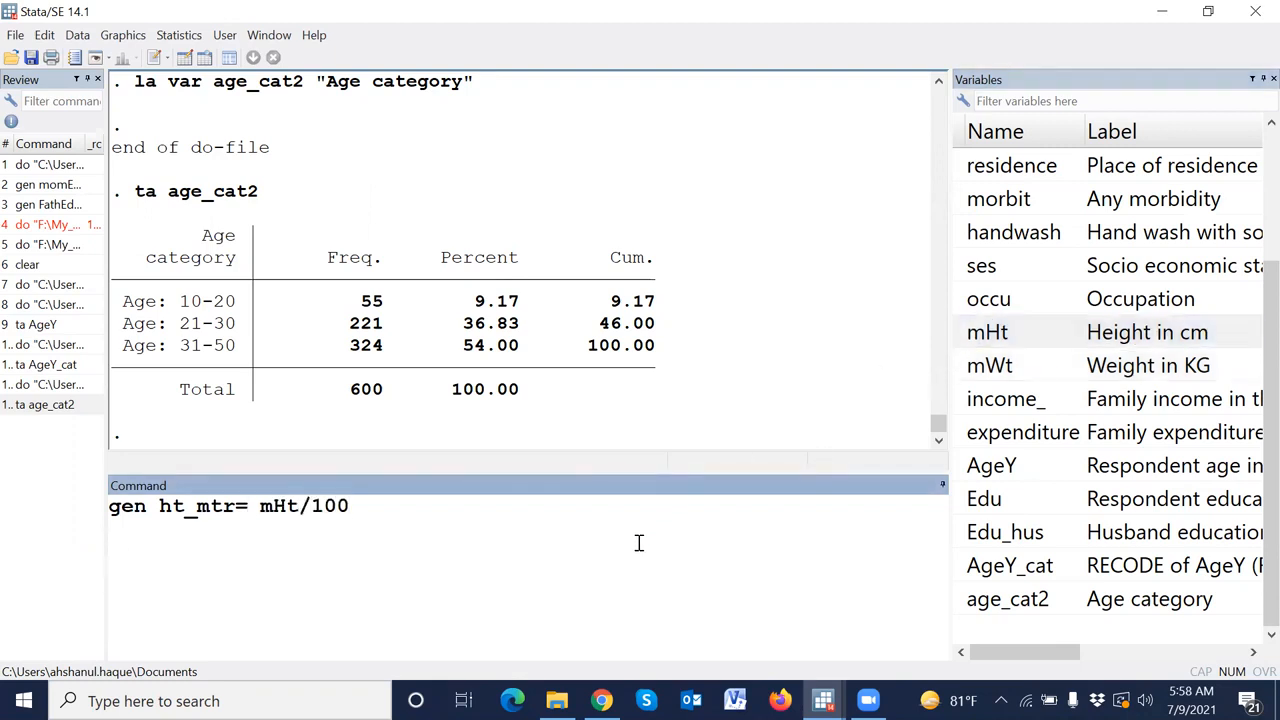
{"action": "key", "text": "Return"}
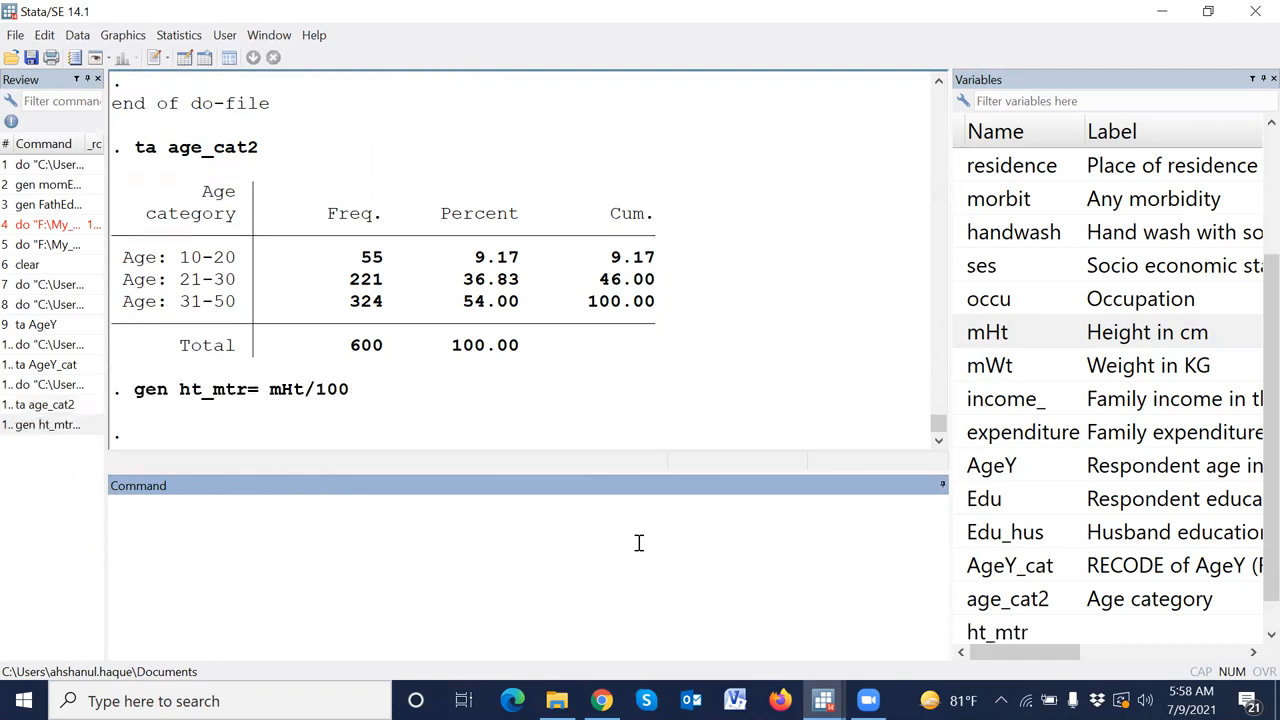
Generate the body mass index variable with the command gen bmi = mWt/ ht_mtr^2.
{"action": "type", "text": "bmi ="}
{"action": "double_click", "coordinate": [985, 365]}
{"action": "type", "text": "/"}
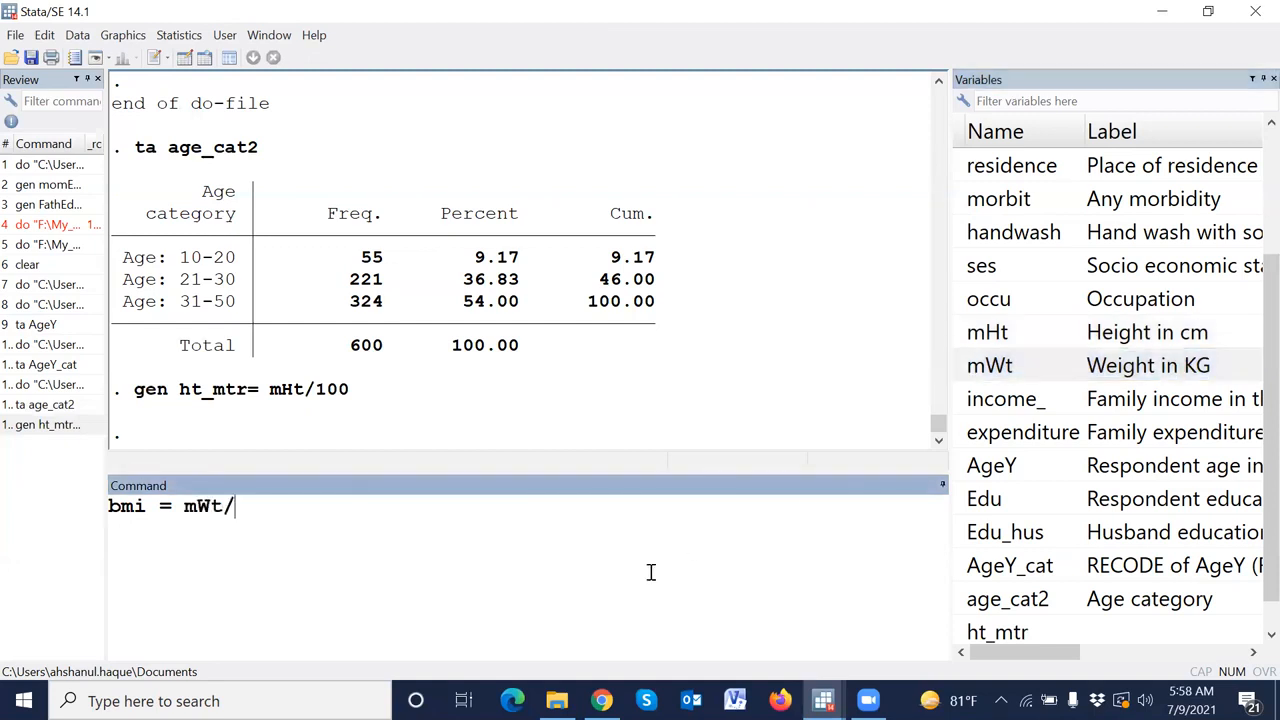
{"action": "left_click", "coordinate": [975, 636]}
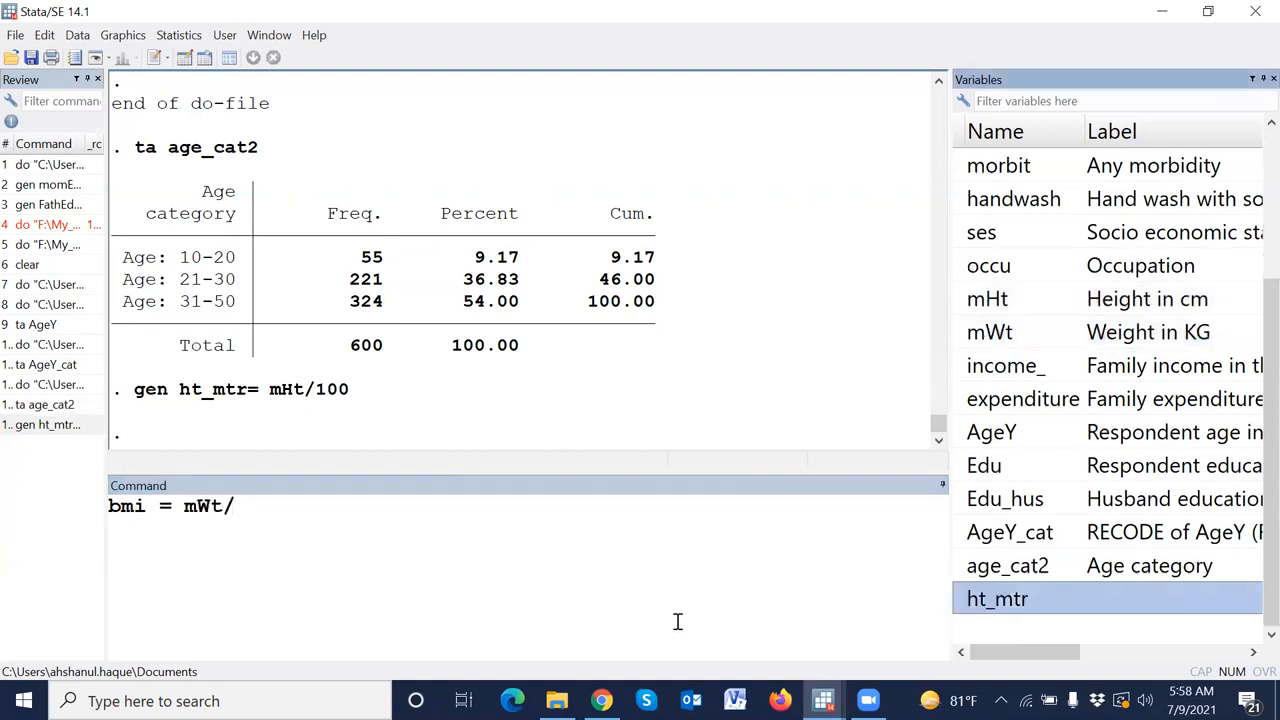
{"action": "double_click", "coordinate": [960, 600]}
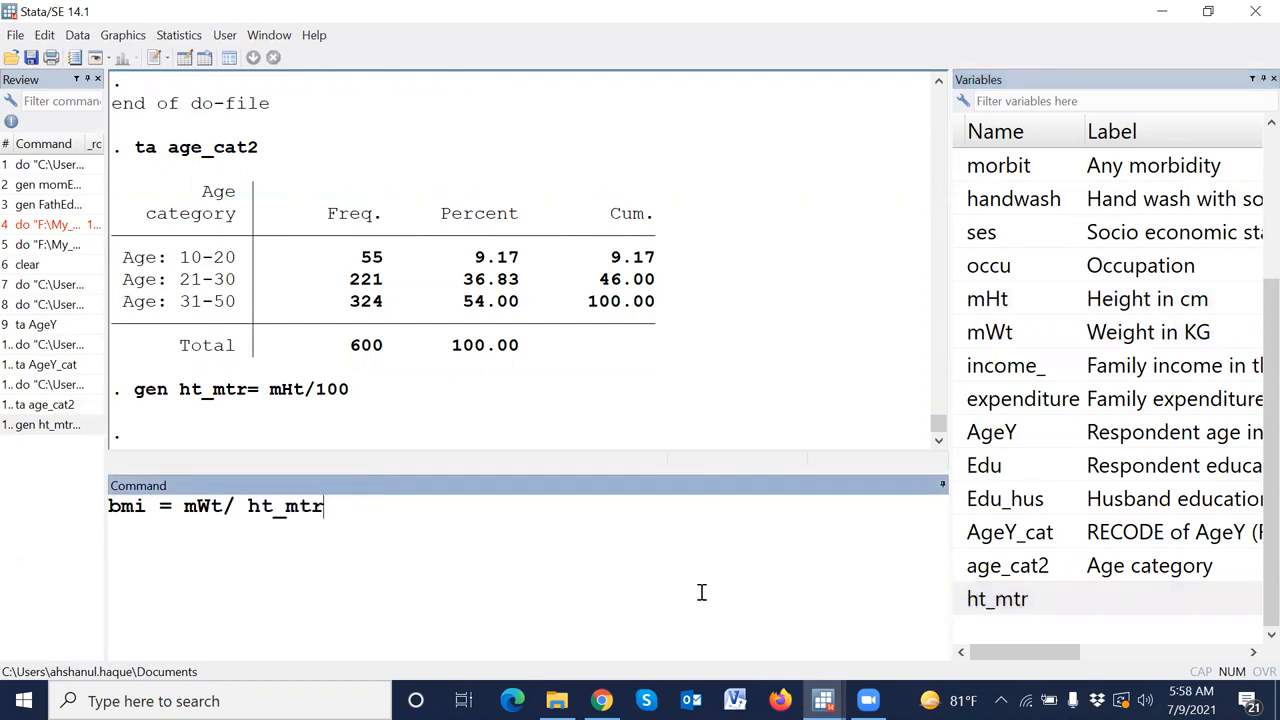
{"action": "type", "text": "^2"}
{"action": "left_click", "coordinate": [109, 506]}
{"action": "type", "text": "gen"}
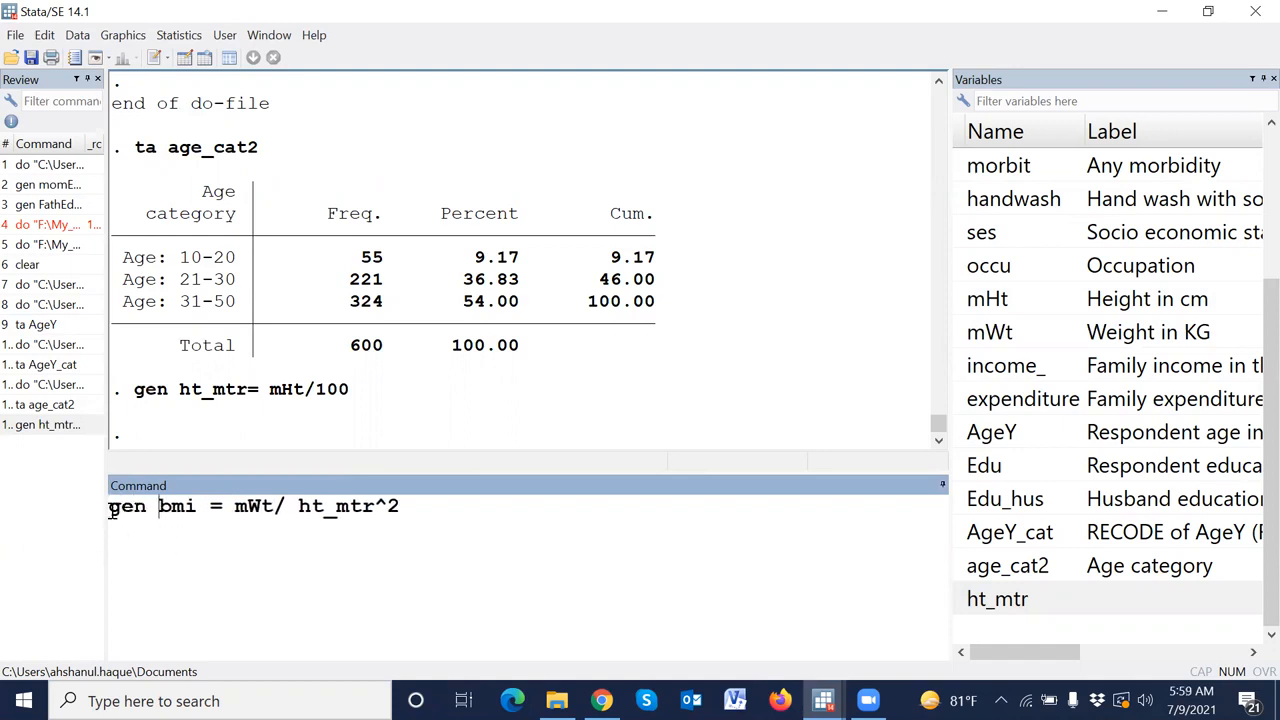
{"action": "key", "text": "Return"}
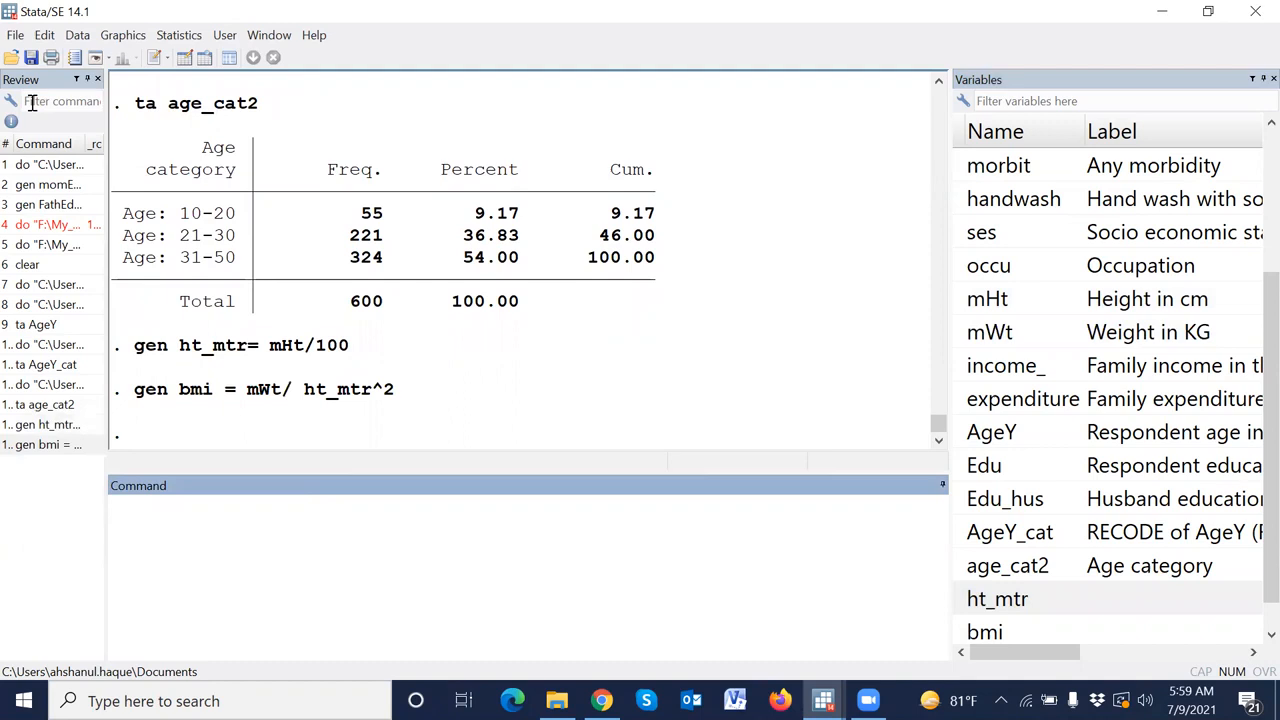
Inspect the ht_mtr and bmi columns in the Data Editor, close it and check the end of the variable list.
{"action": "left_click", "coordinate": [185, 58]}
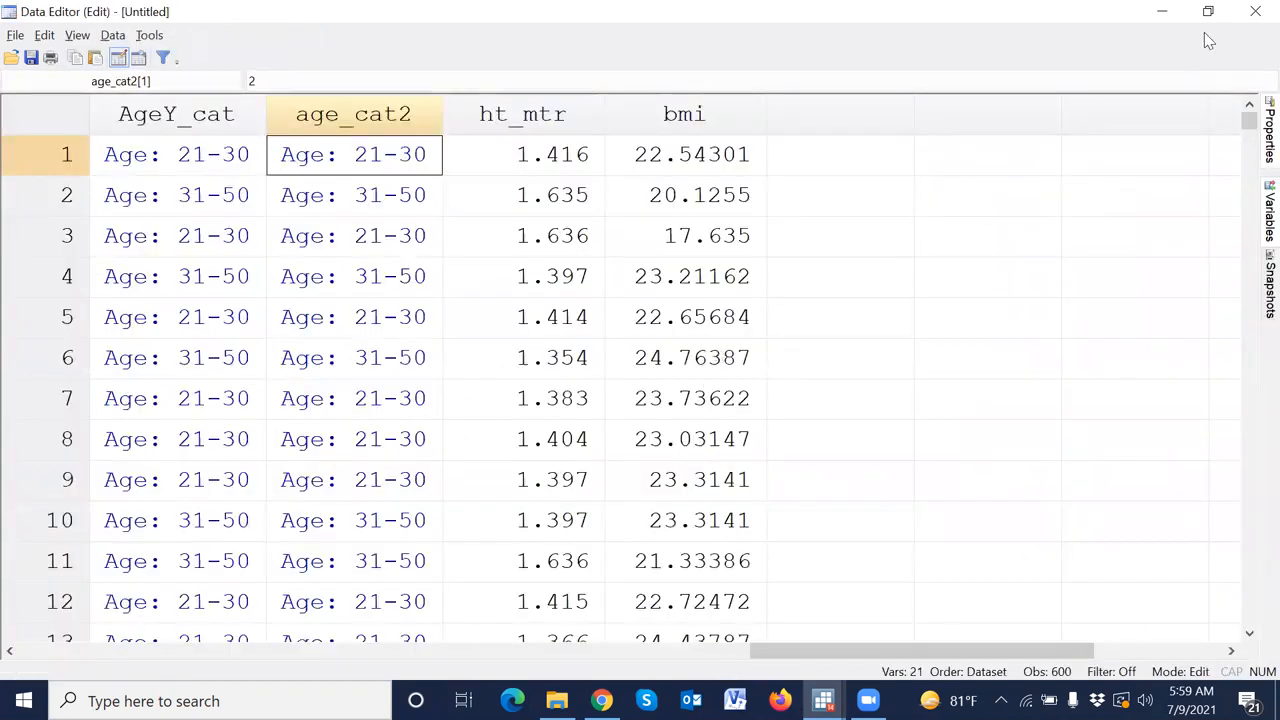
{"action": "left_click", "coordinate": [1254, 12]}
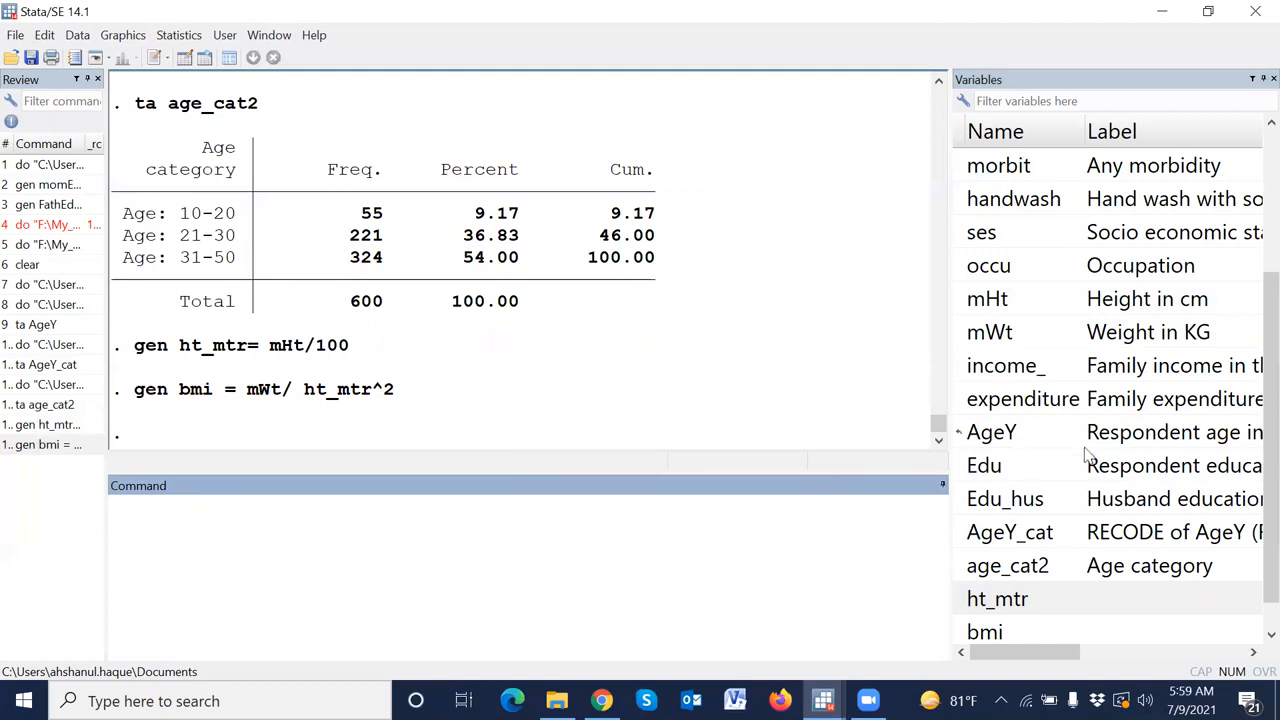
{"action": "scroll", "coordinate": [1062, 465], "scroll_direction": "down", "scroll_amount": 1}
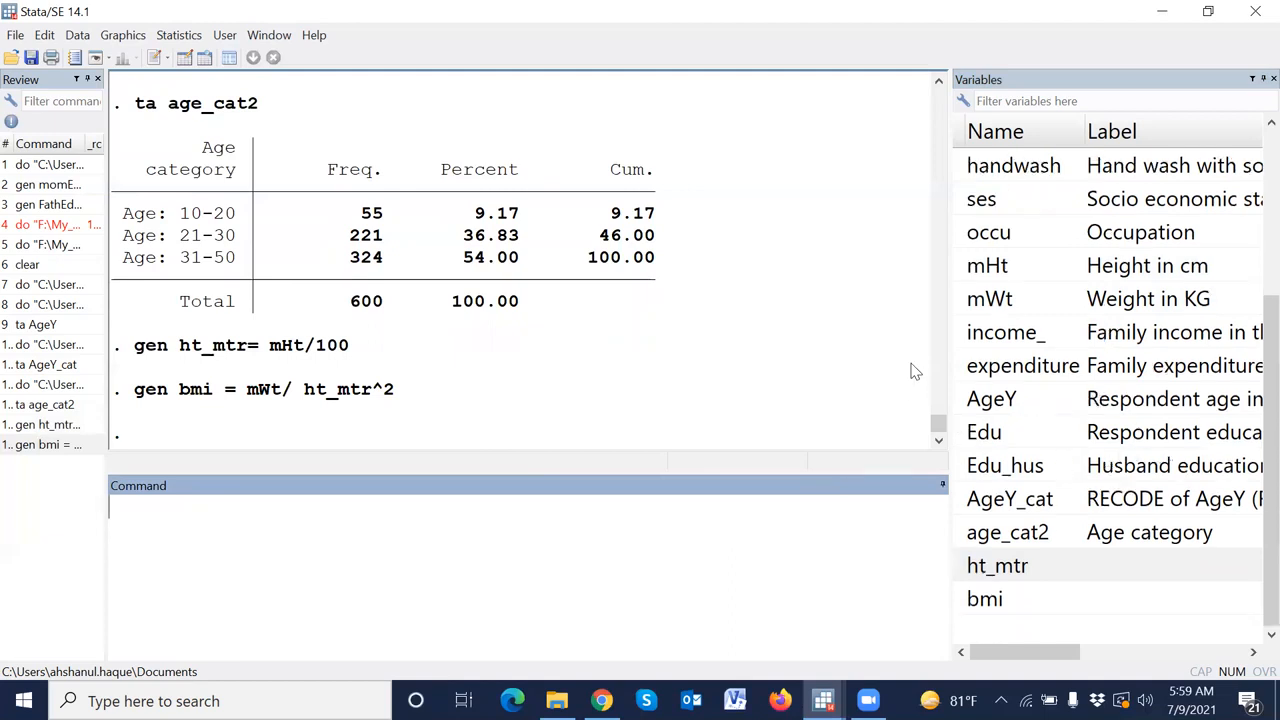
Make room to read the full variable labels and tabulate respondent education with ta Edu.
{"action": "left_click_drag", "start_coordinate": [951, 331], "coordinate": [740, 335]}
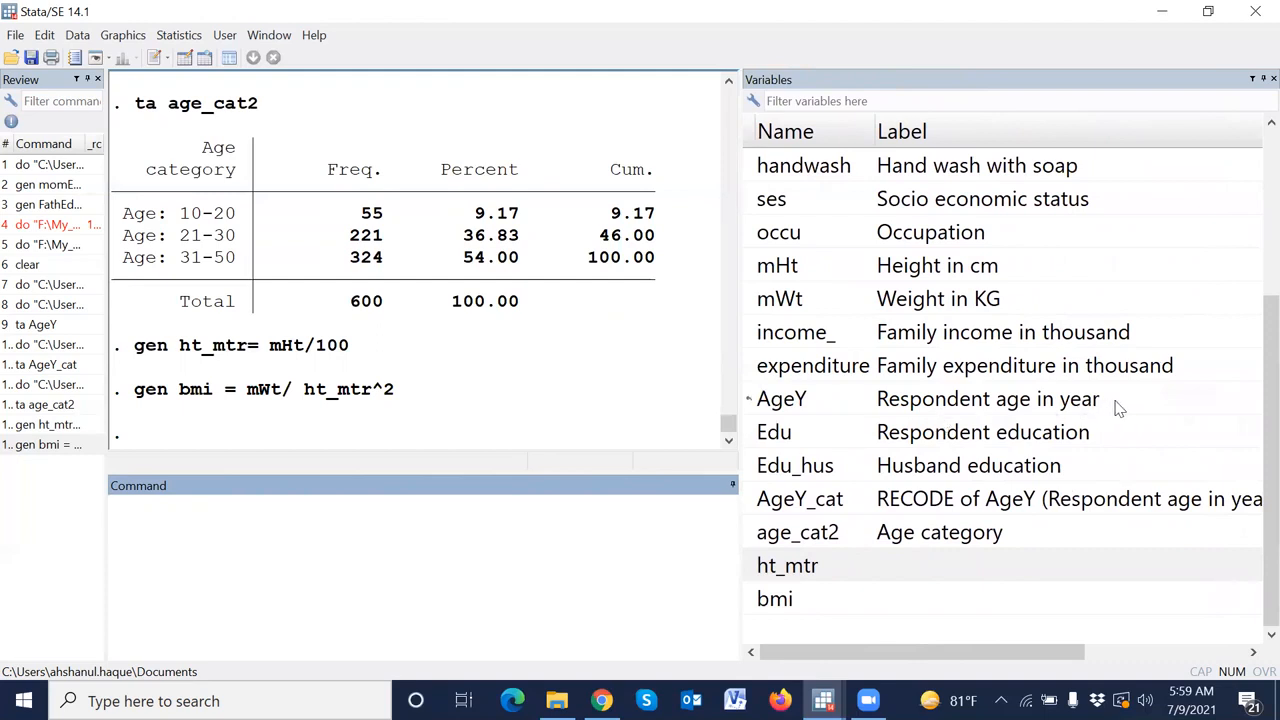
{"action": "left_click", "coordinate": [969, 437]}
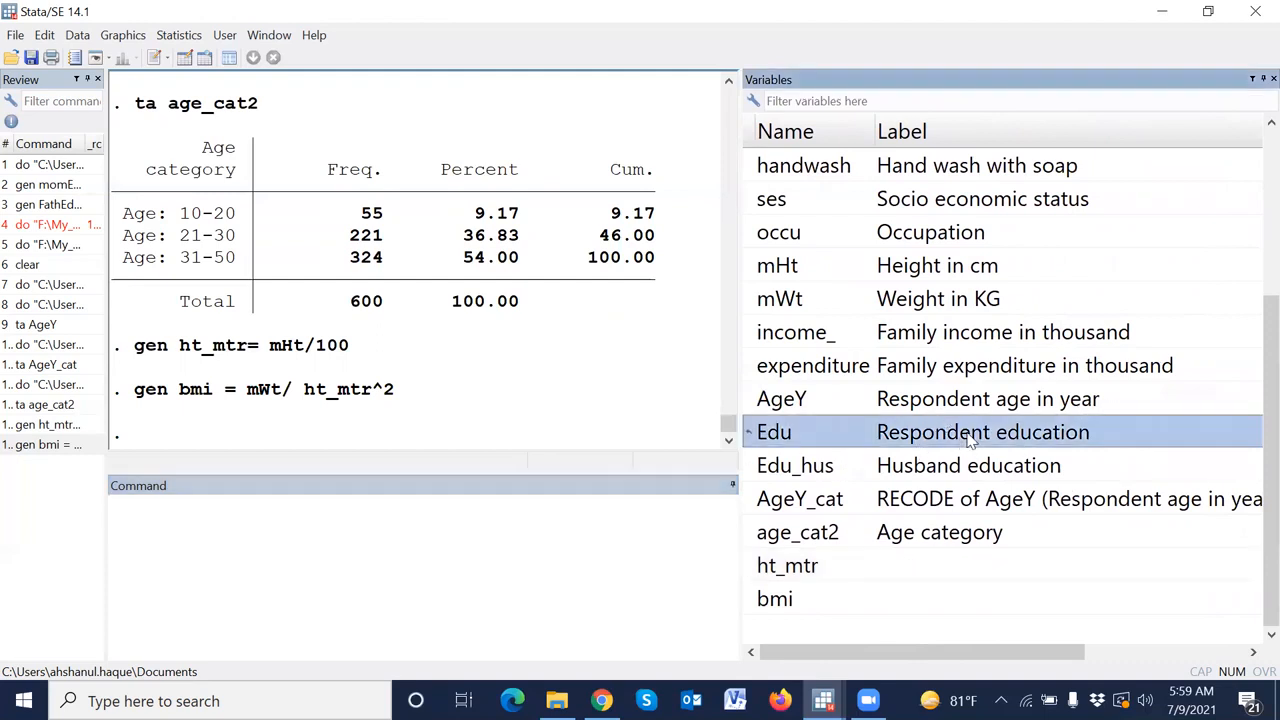
{"action": "left_click", "coordinate": [946, 470]}
{"action": "left_click", "coordinate": [601, 559]}
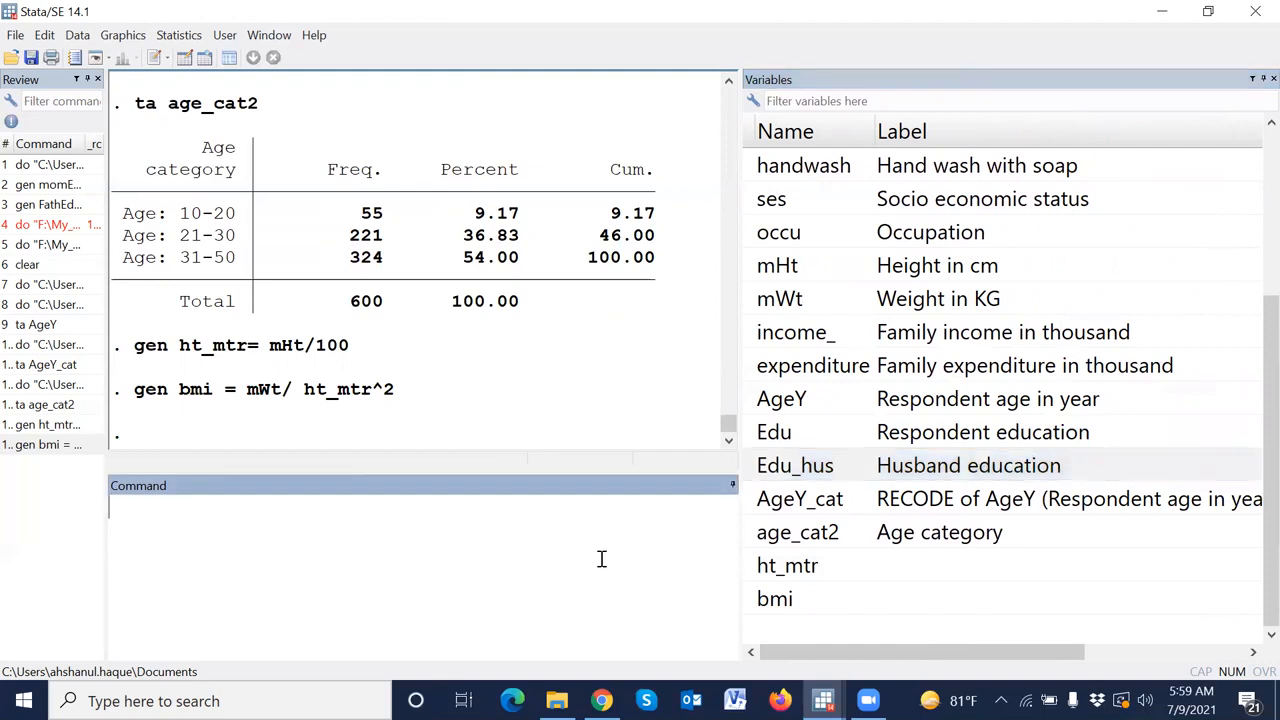
{"action": "type", "text": "ta"}
{"action": "double_click", "coordinate": [760, 438]}
{"action": "key", "text": "Return"}
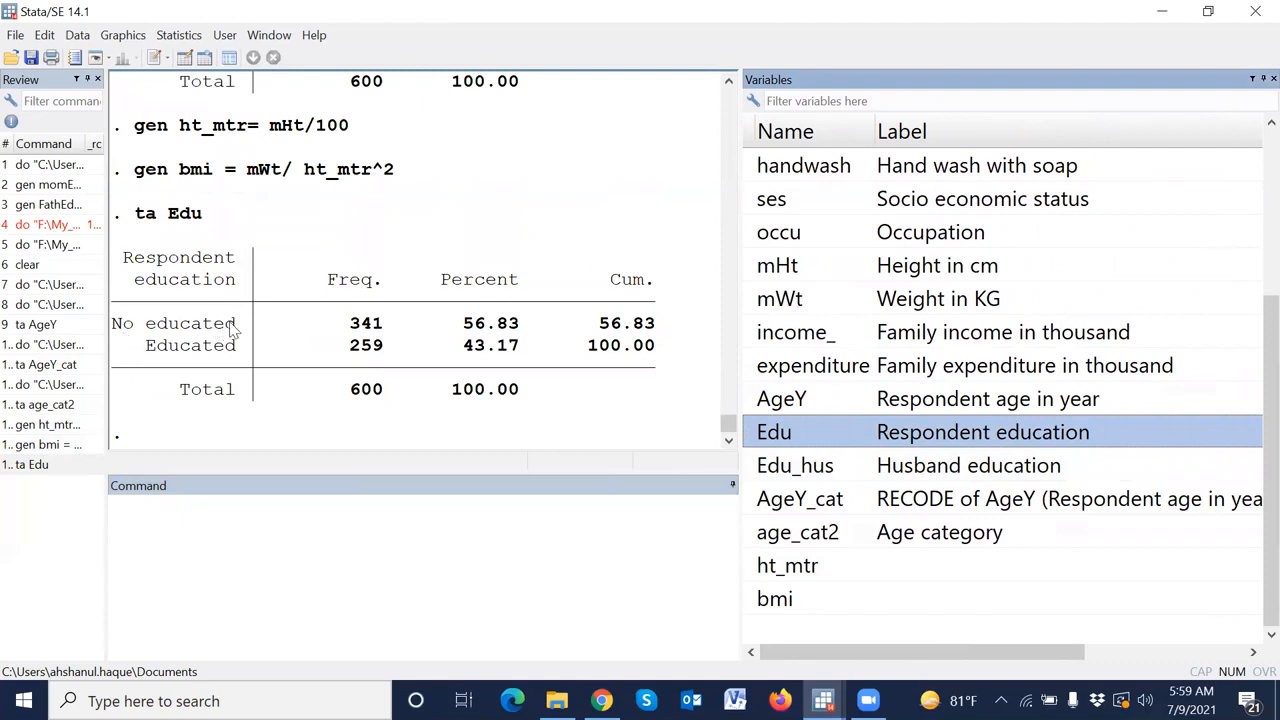
Tabulate husband education with the command ta Edu_hus.
{"action": "left_click", "coordinate": [271, 553]}
{"action": "type", "text": "ta"}
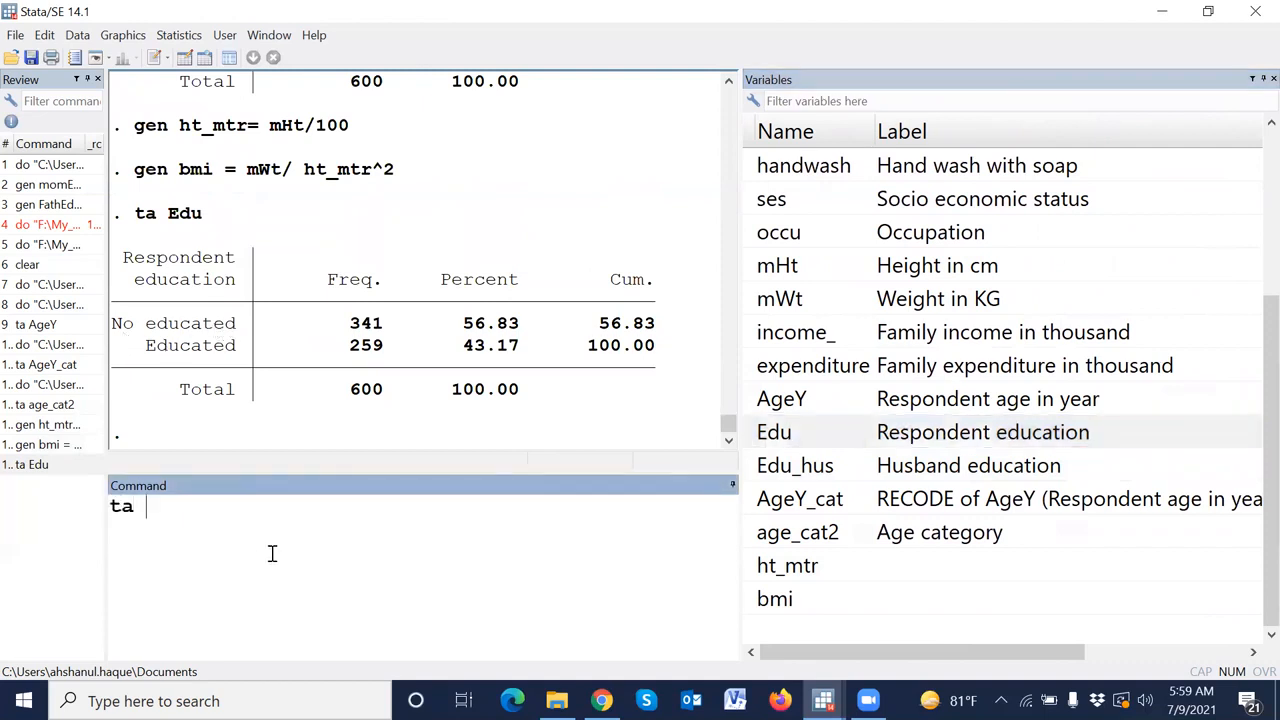
{"action": "left_click", "coordinate": [752, 470]}
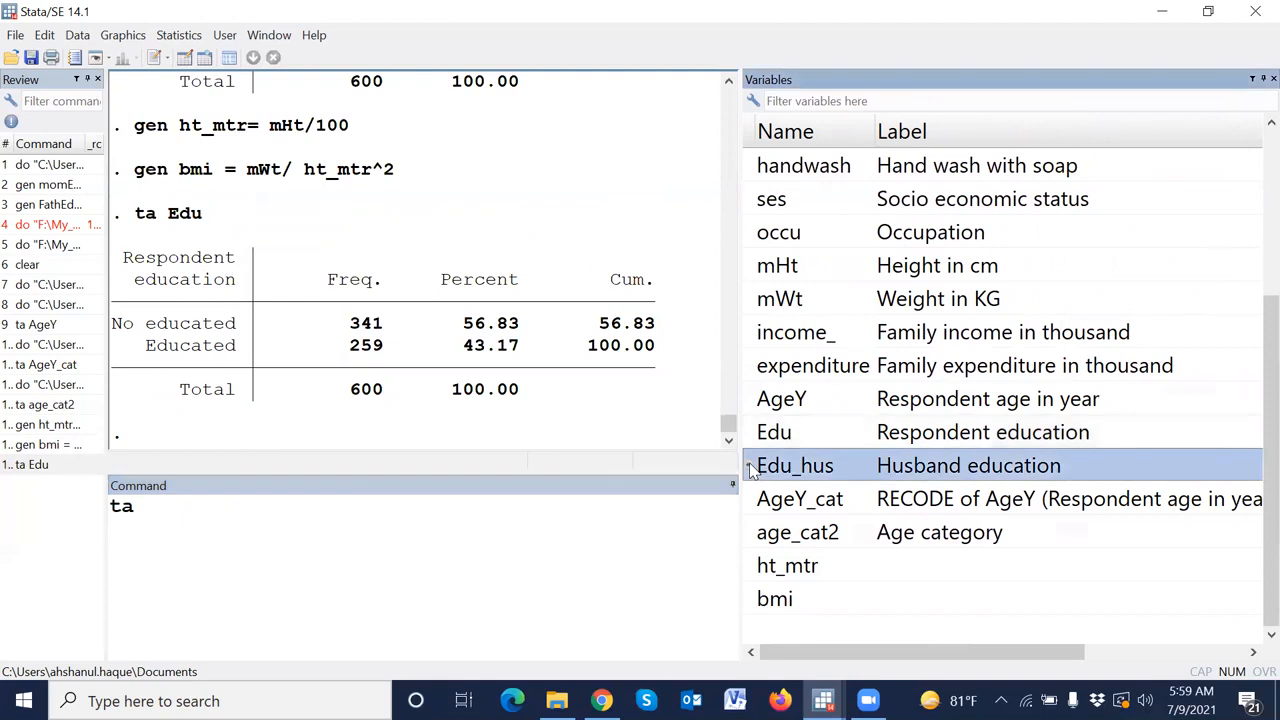
{"action": "key", "text": "Return"}
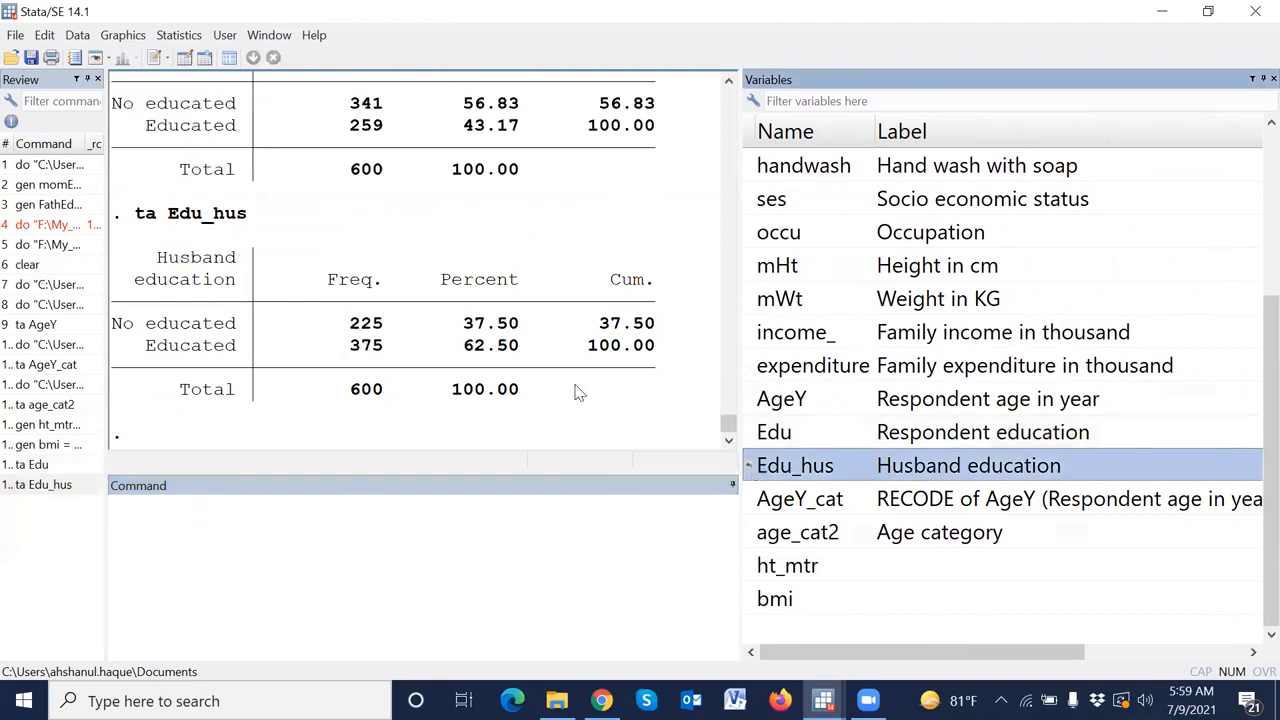
Widen the results area and prefix all value labels with their numeric codes using numlabel, add.
{"action": "left_click_drag", "start_coordinate": [741, 320], "coordinate": [1008, 275]}
{"action": "scroll", "coordinate": [385, 345], "scroll_direction": "up", "scroll_amount": 1}
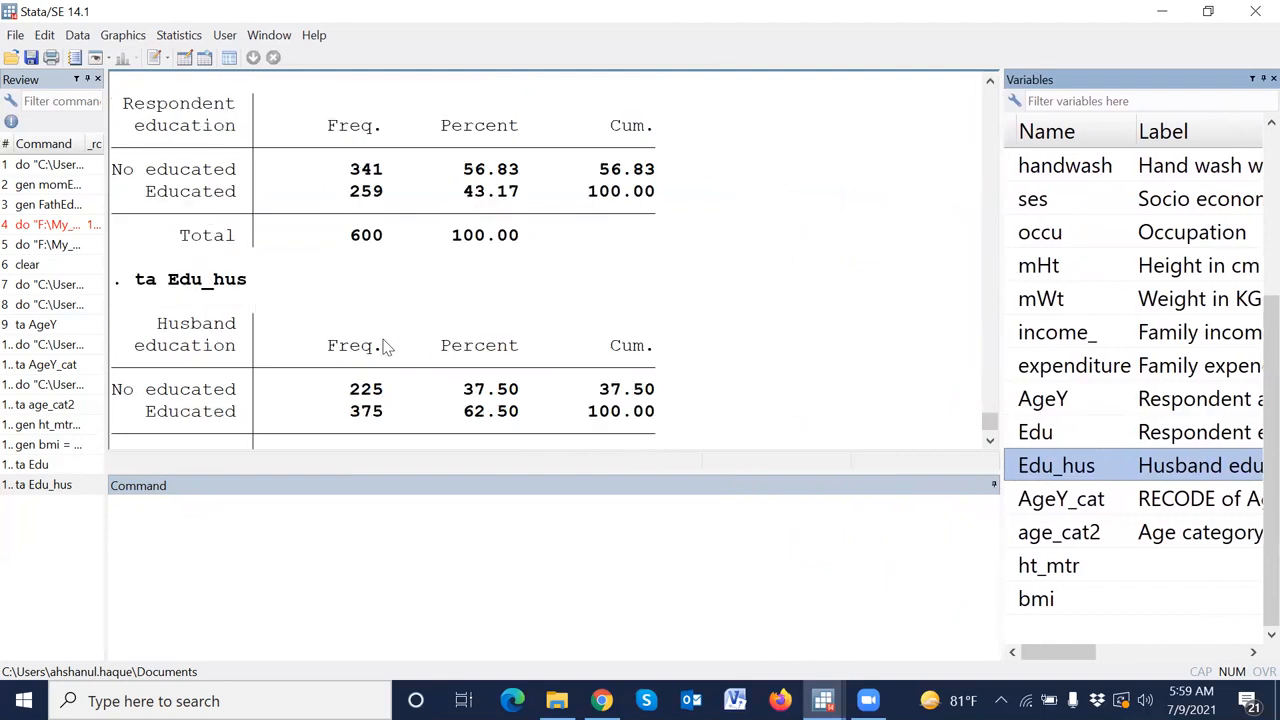
{"action": "left_click_drag", "start_coordinate": [113, 170], "coordinate": [248, 178]}
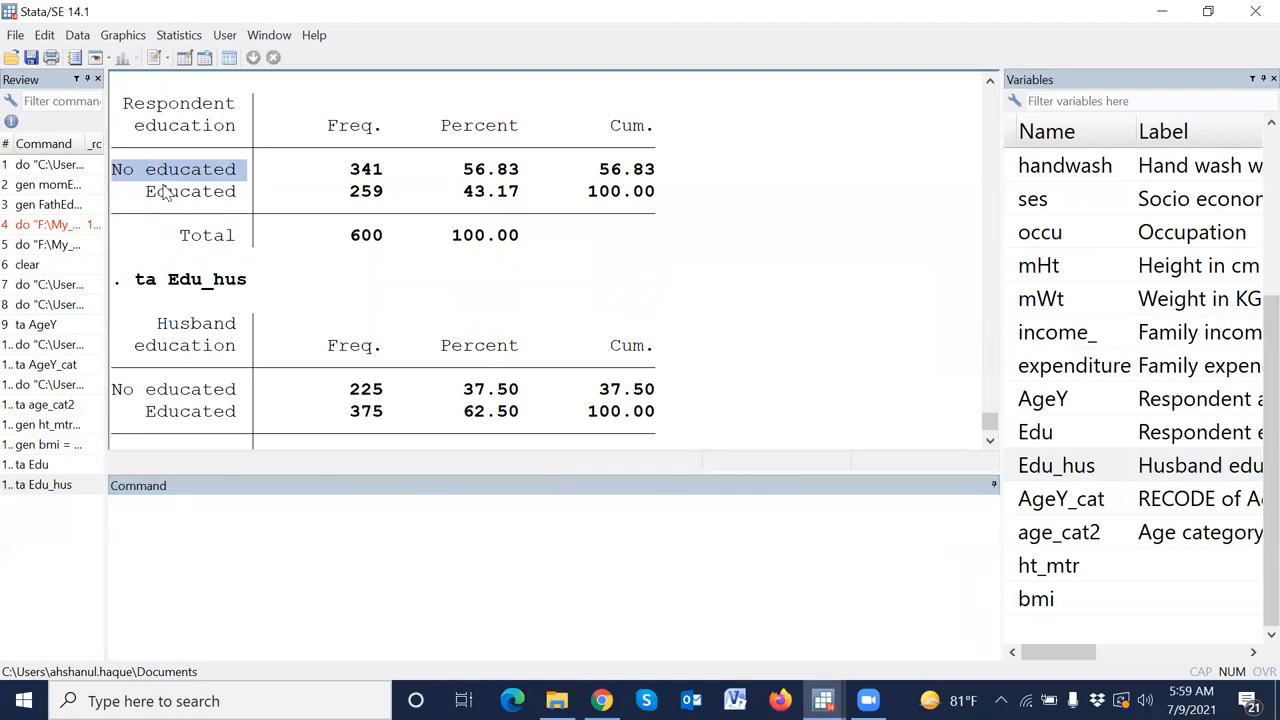
{"action": "left_click", "coordinate": [241, 576]}
{"action": "type", "text": "numlabel, add"}
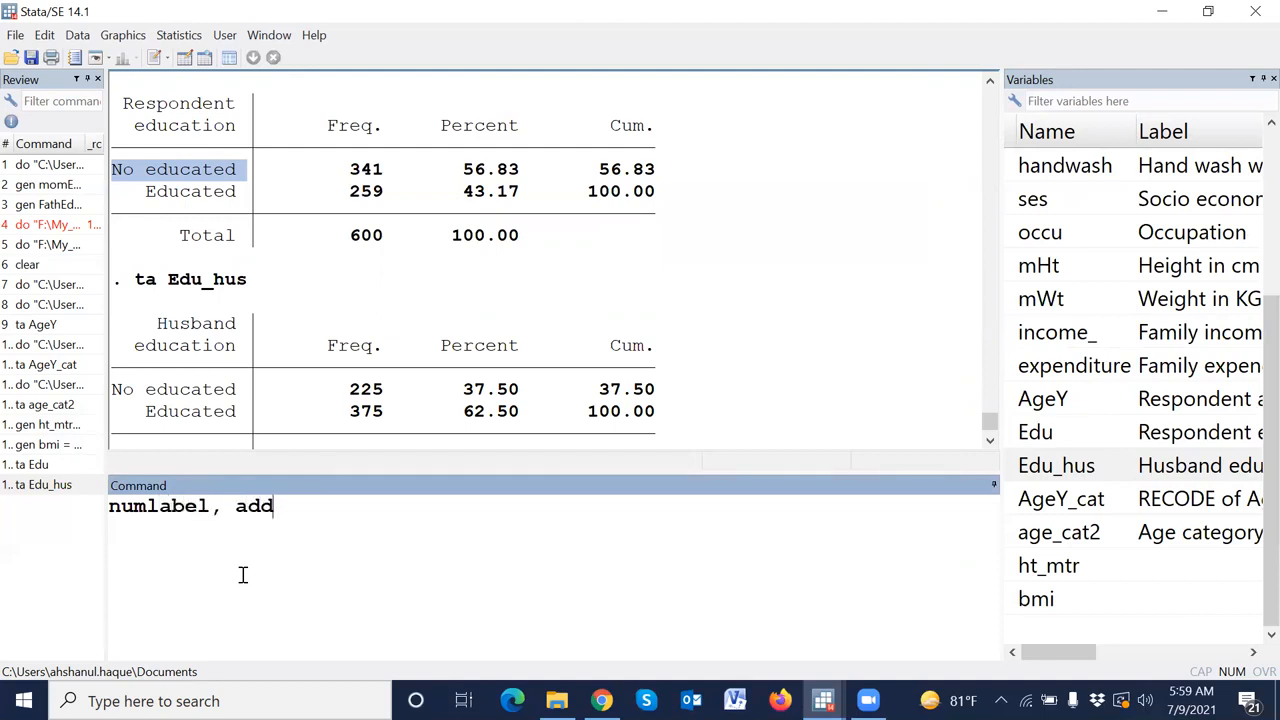
{"action": "left_click_drag", "start_coordinate": [289, 506], "coordinate": [103, 506]}
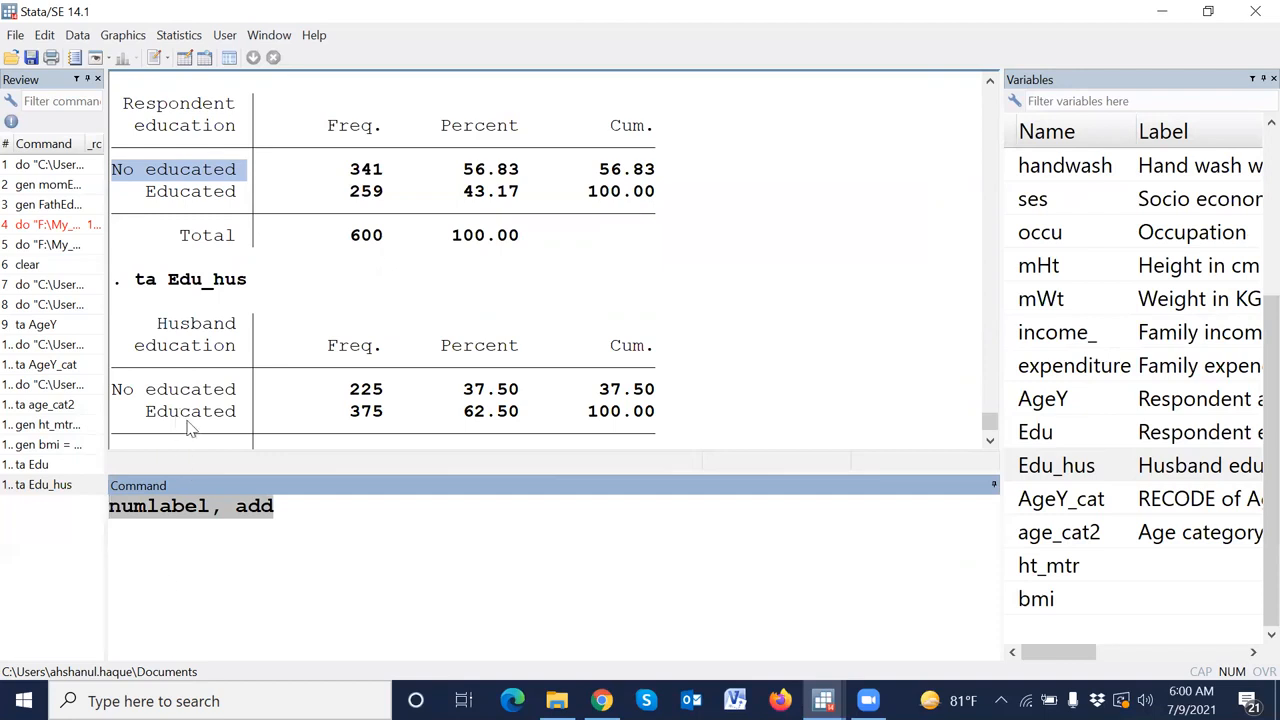
{"action": "left_click", "coordinate": [313, 519]}
{"action": "key", "text": "Return"}
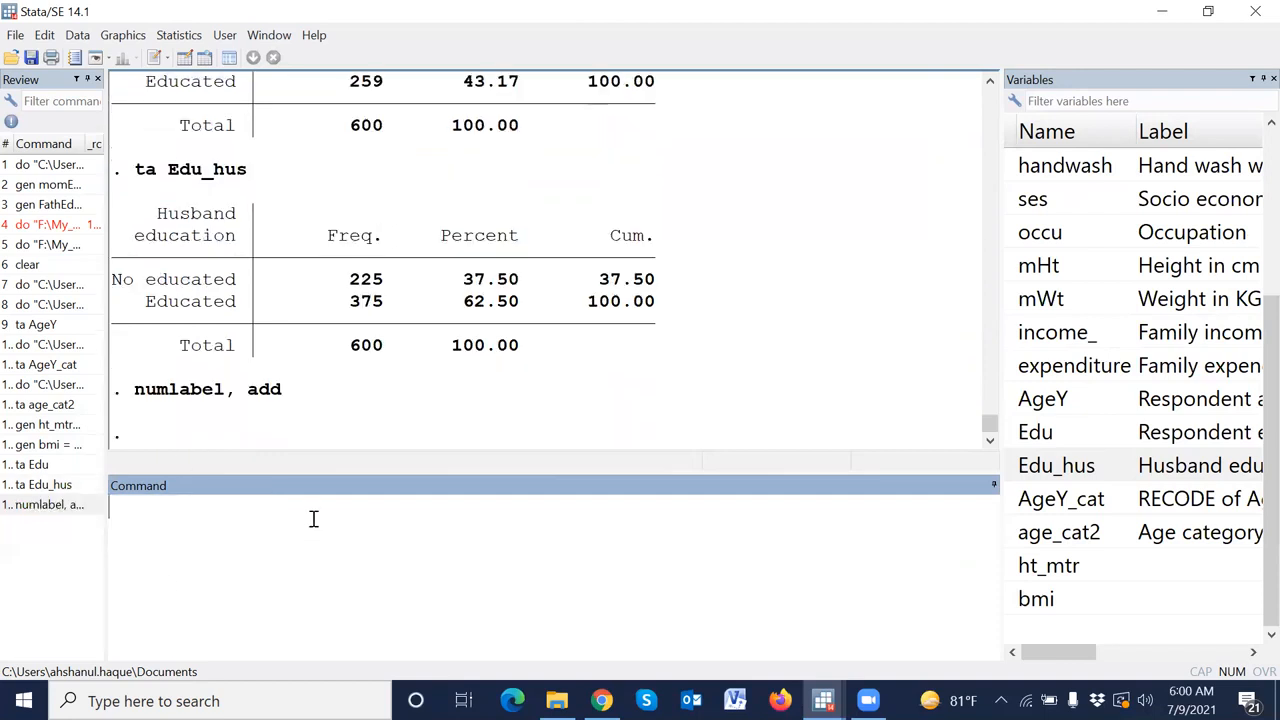
Rerun the earlier ta Edu and ta Edu_hus commands from the command history.
{"action": "left_click", "coordinate": [52, 468]}
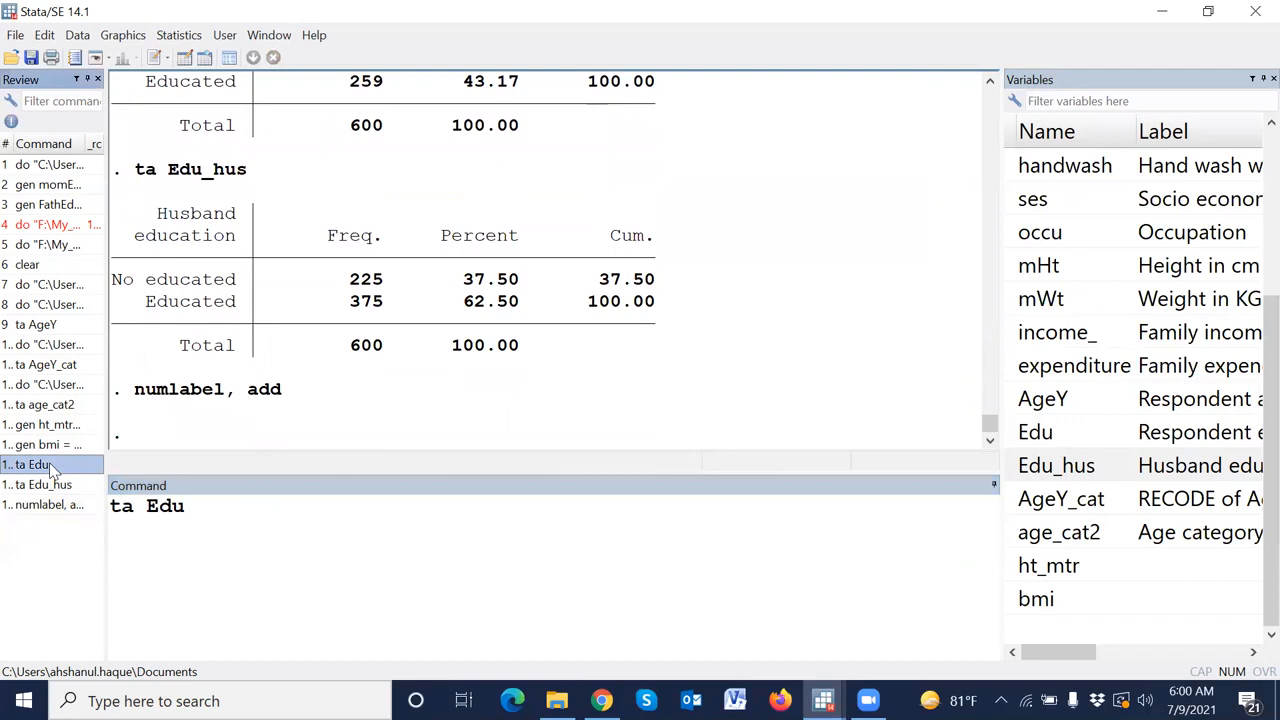
{"action": "double_click", "coordinate": [52, 466]}
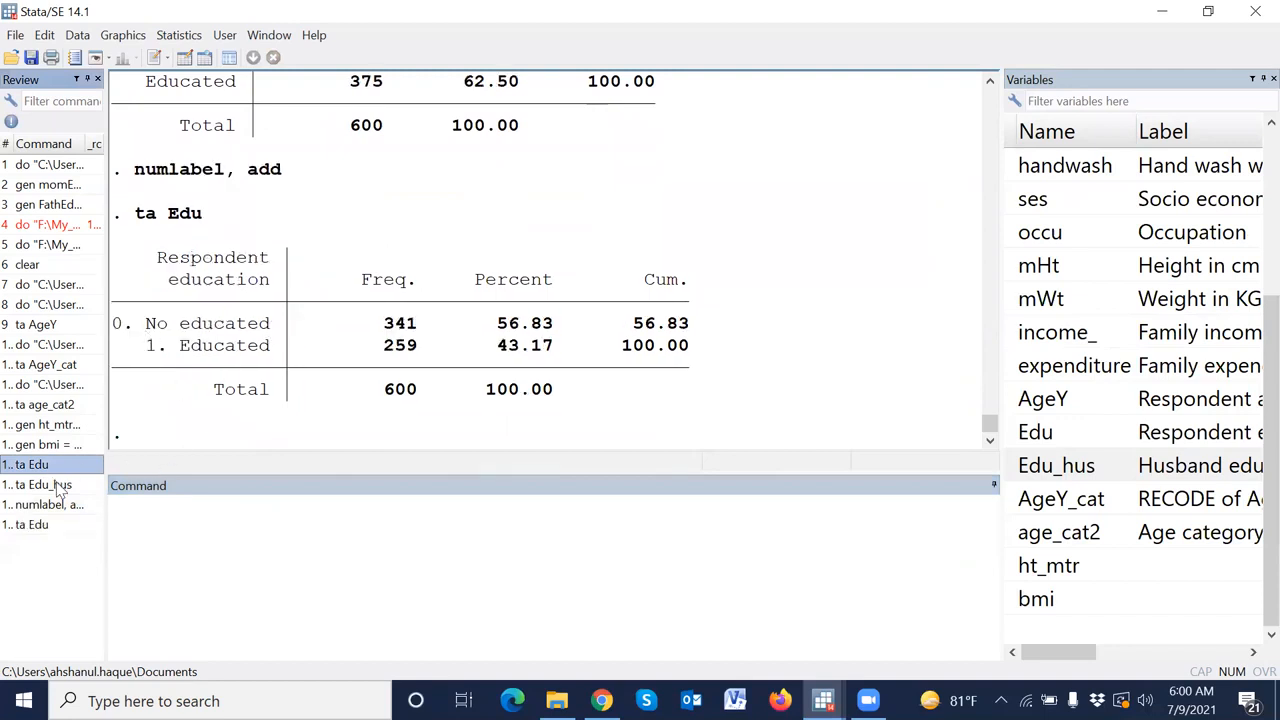
{"action": "left_click", "coordinate": [58, 485]}
{"action": "double_click", "coordinate": [58, 485]}
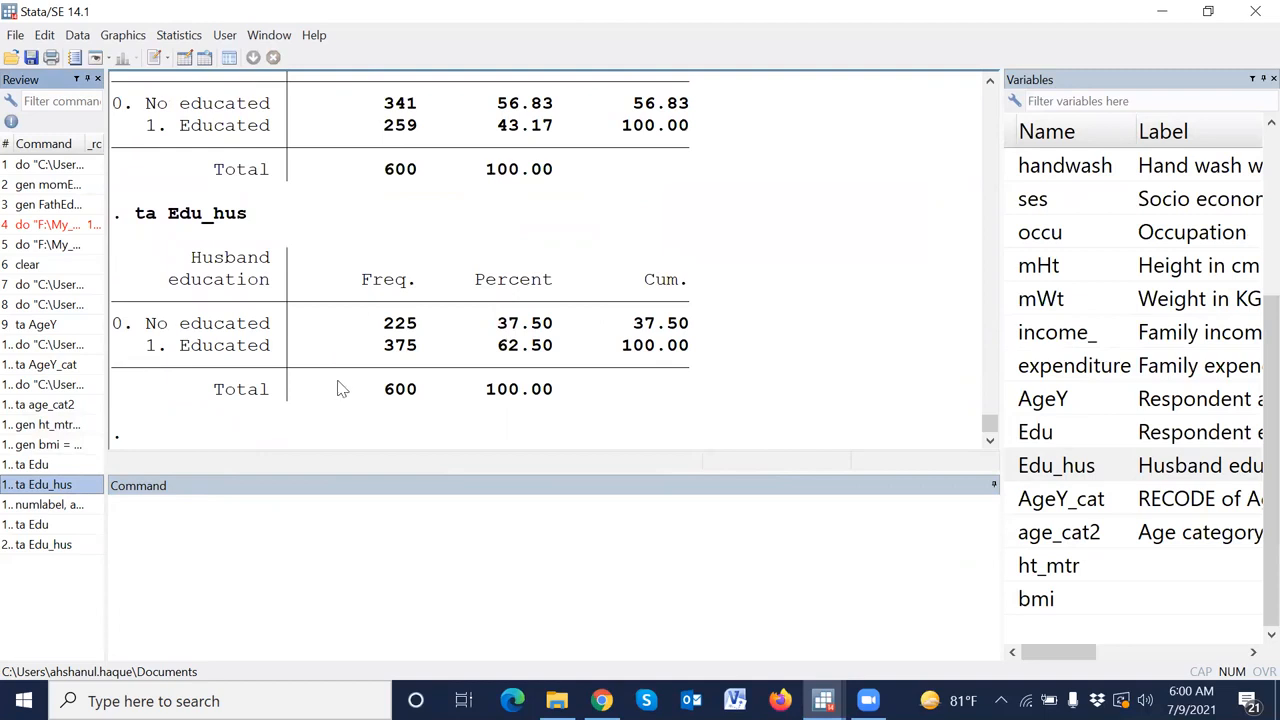
Create a new variable education with all values missing by running gen education=.
{"action": "left_click", "coordinate": [223, 541]}
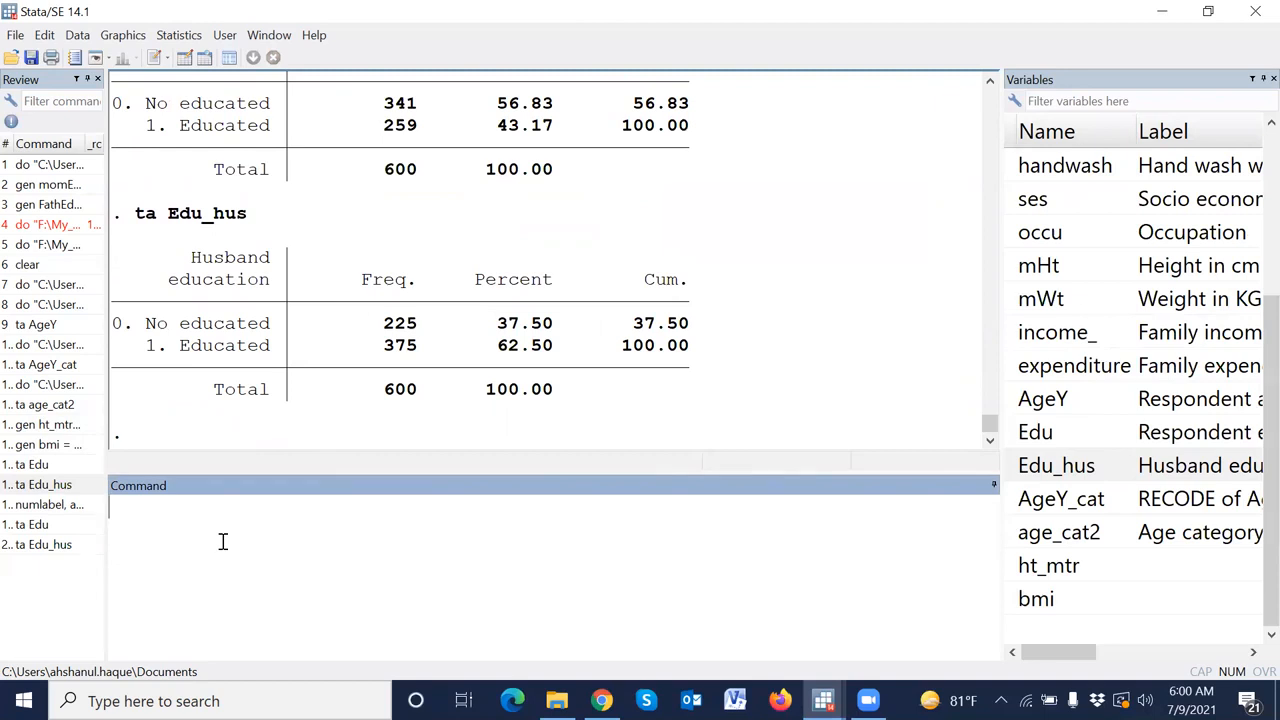
{"action": "type", "text": "education="}
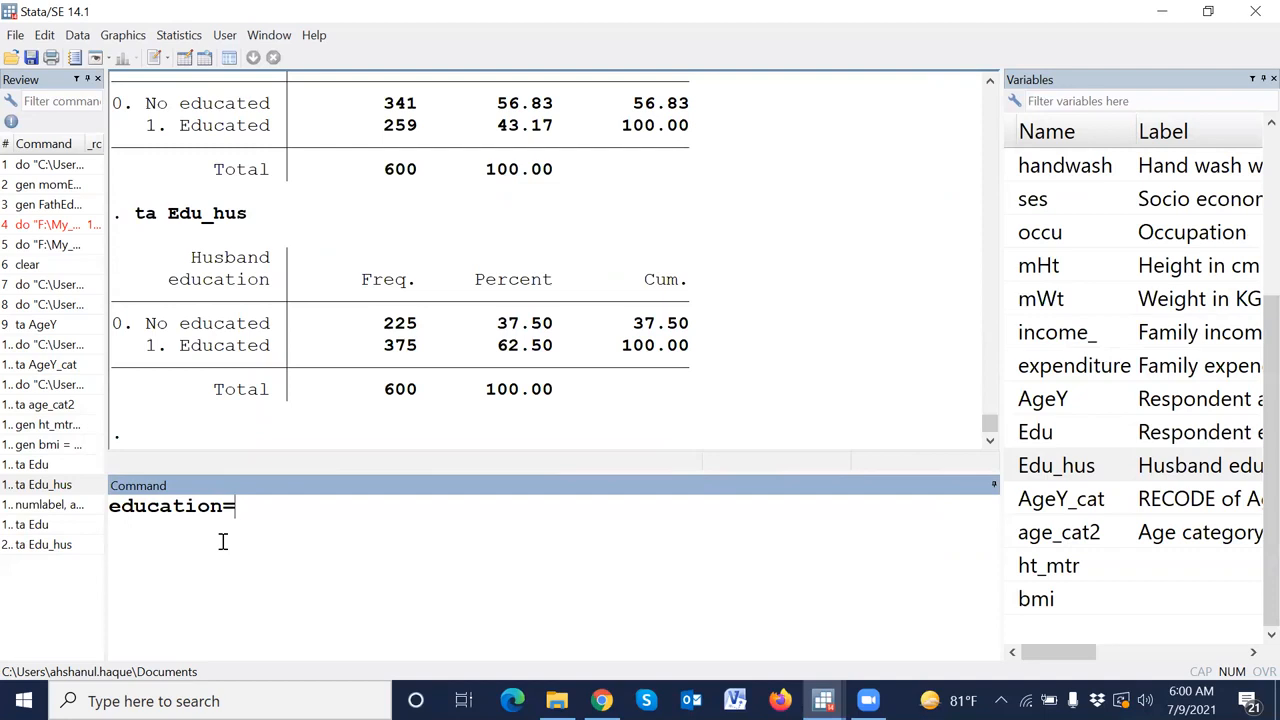
{"action": "key", "text": "Return"}
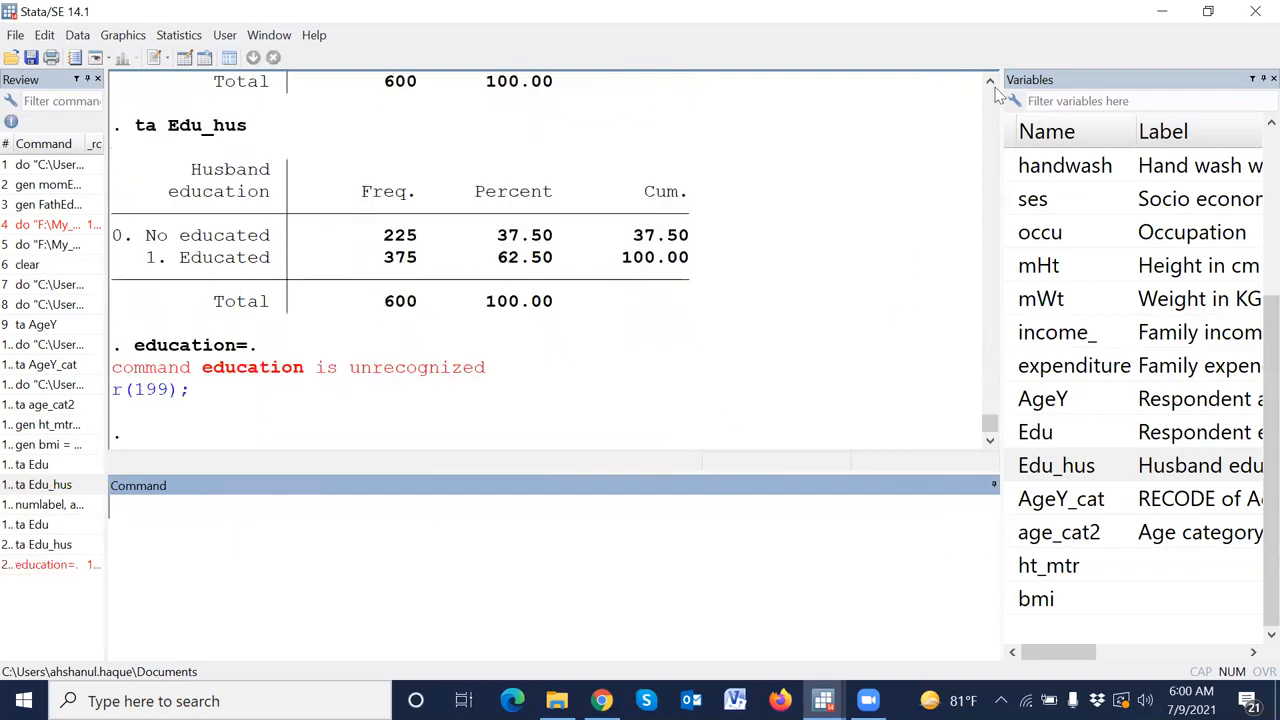
{"action": "left_click", "coordinate": [78, 570]}
{"action": "left_click", "coordinate": [112, 510]}
{"action": "type", "text": "gen education=."}
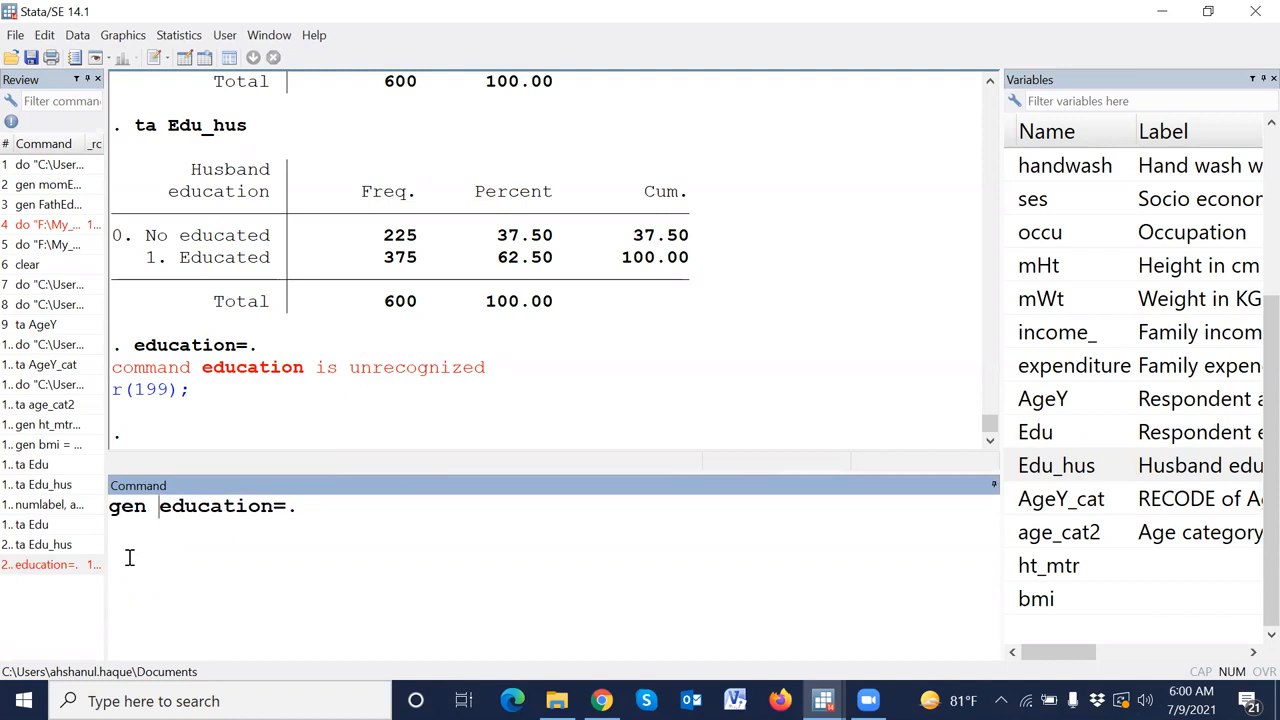
{"action": "key", "text": "Return"}
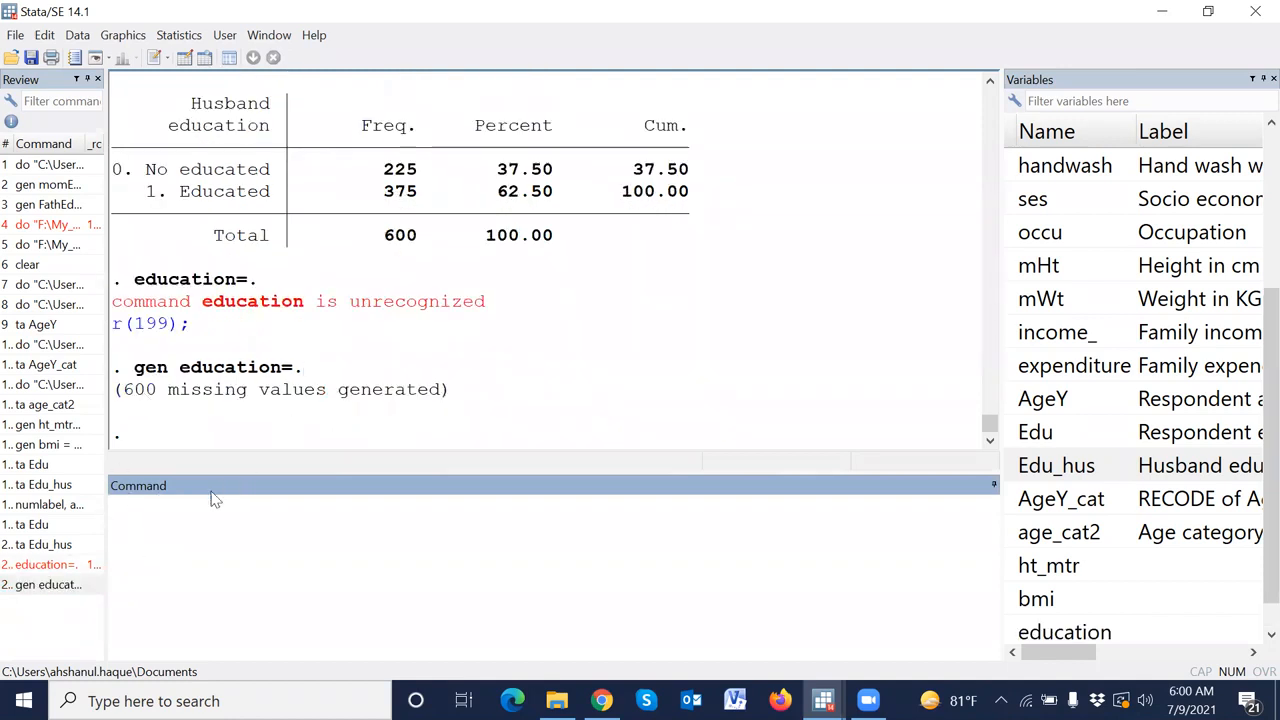
Compose the command replace education=1 if Edu==1& Edu_hus==0 without running it.
{"action": "type", "text": "replace"}
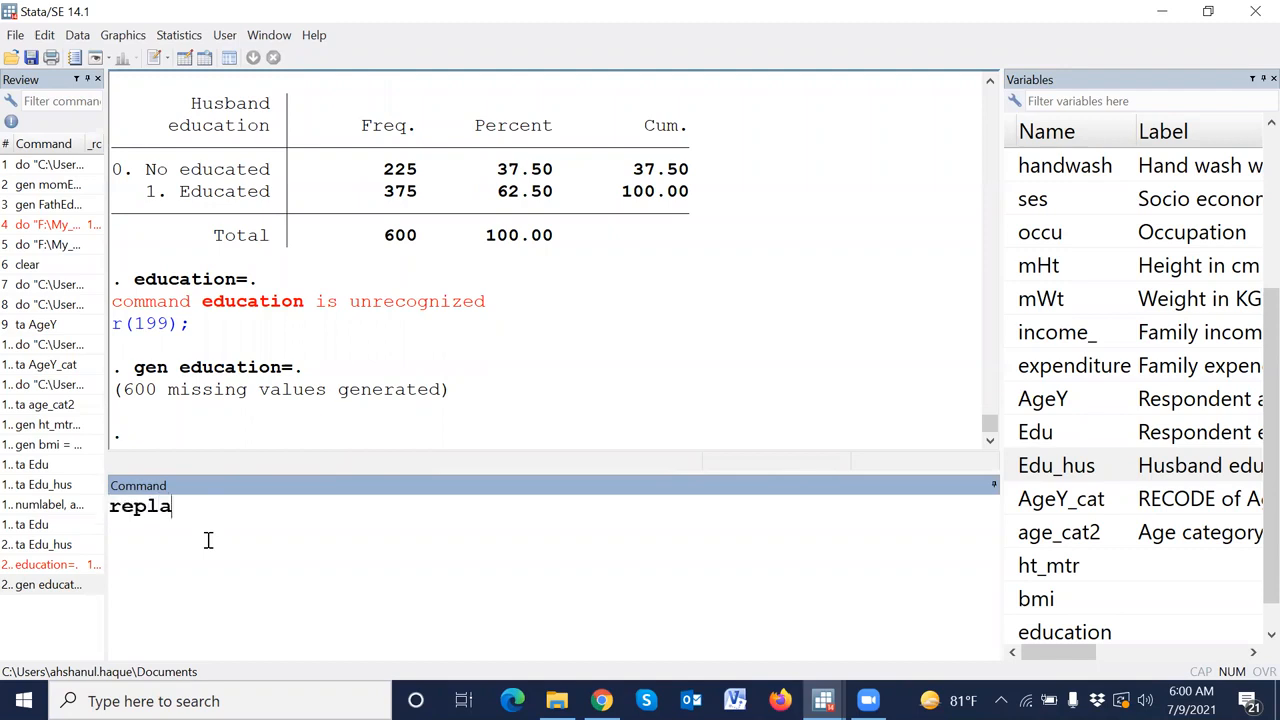
{"action": "left_click", "coordinate": [1015, 638]}
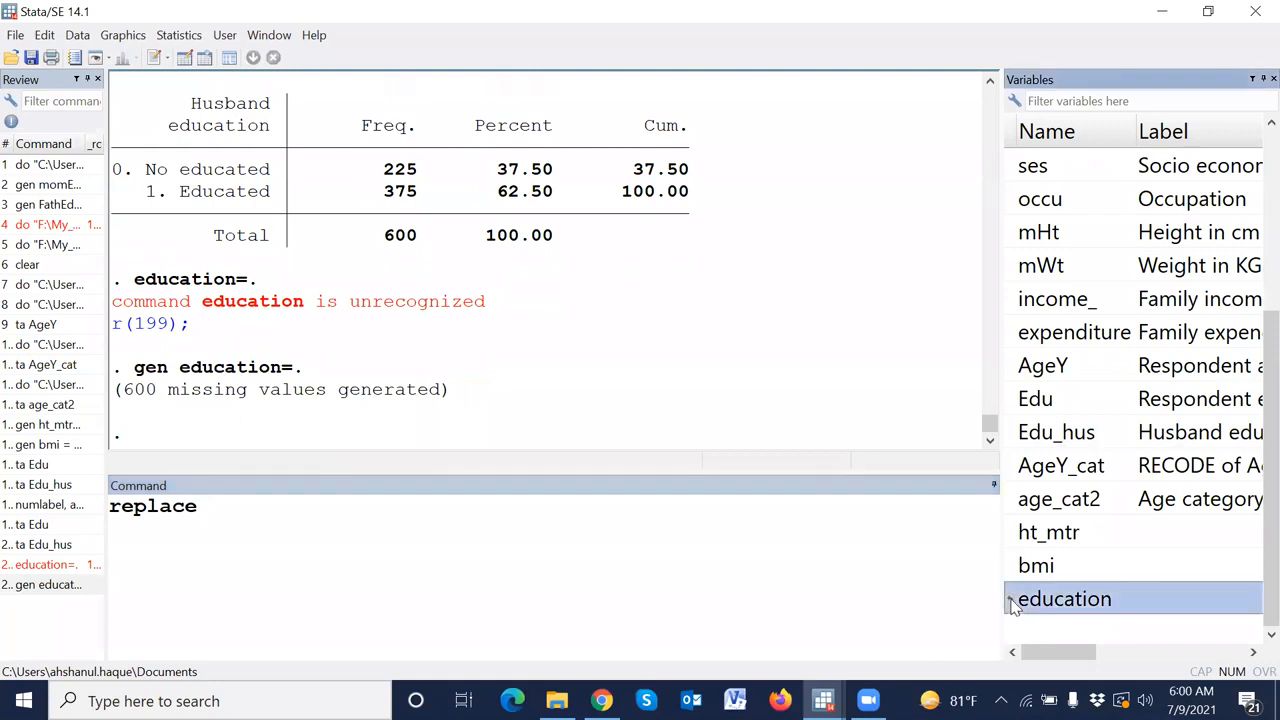
{"action": "double_click", "coordinate": [1014, 605]}
{"action": "type", "text": "=1 "}
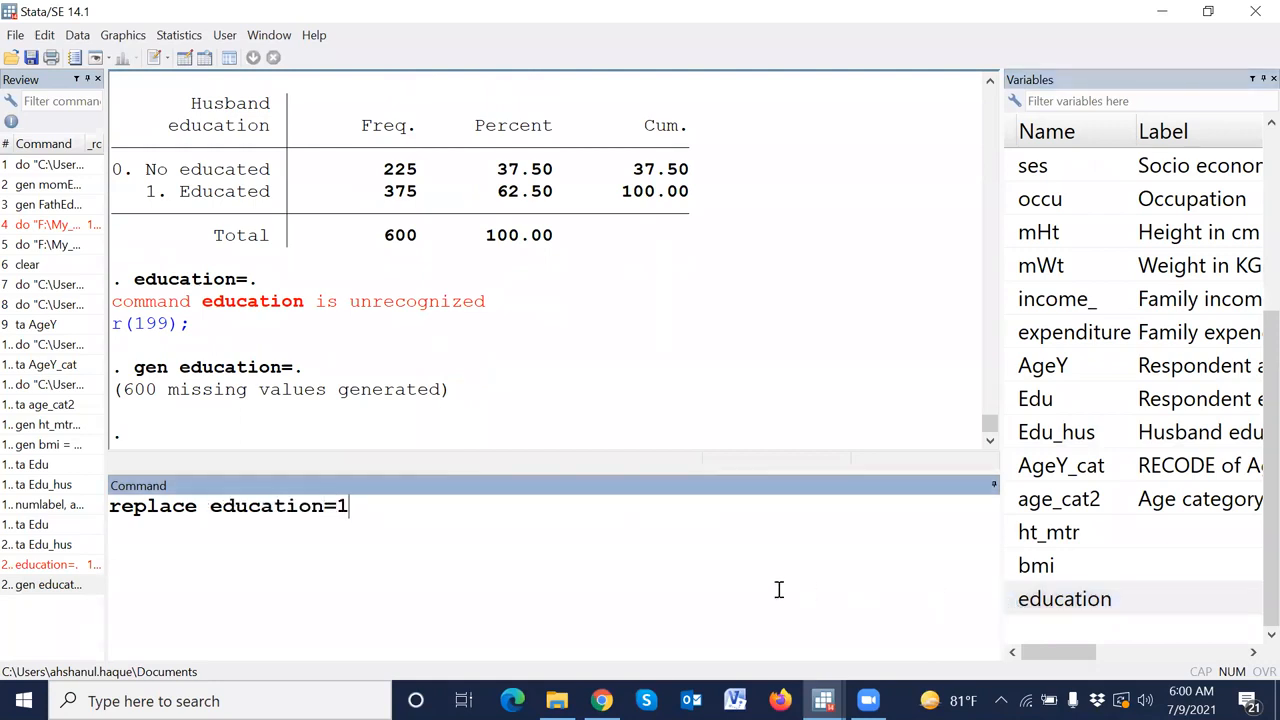
{"action": "type", "text": "if"}
{"action": "double_click", "coordinate": [1008, 398]}
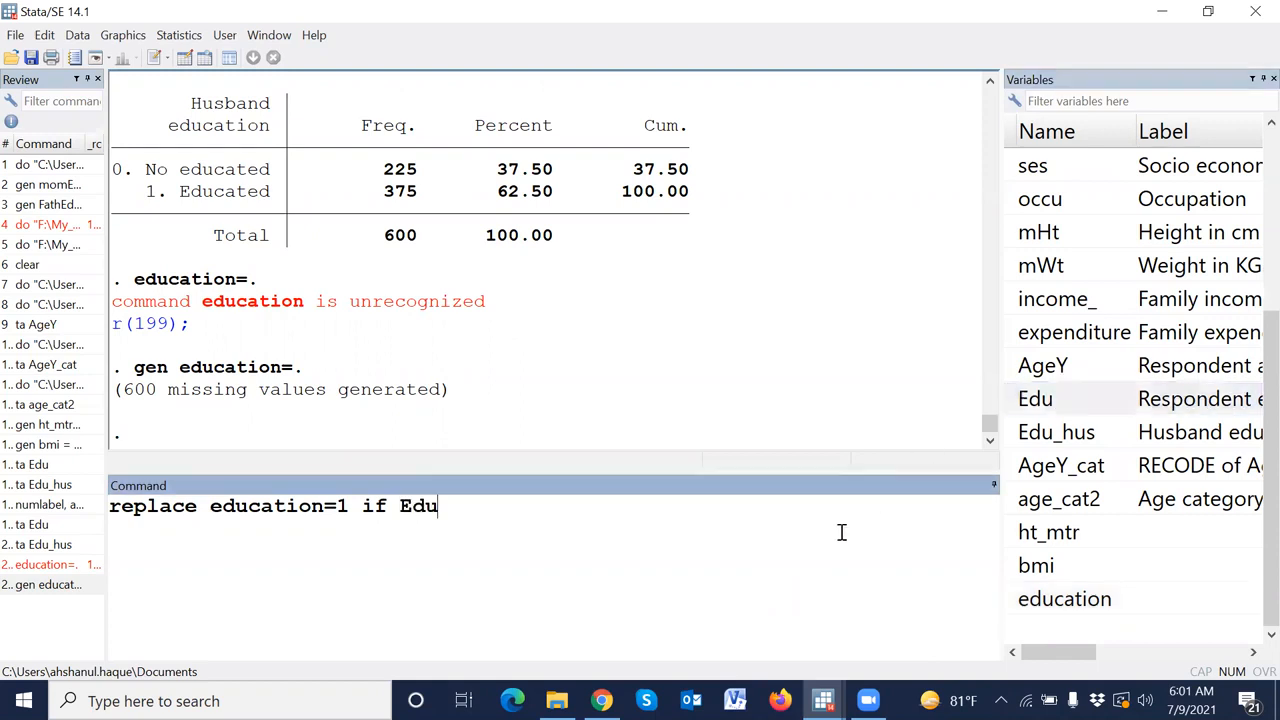
{"action": "type", "text": "==1&"}
{"action": "double_click", "coordinate": [1012, 432]}
{"action": "left_click", "coordinate": [813, 548]}
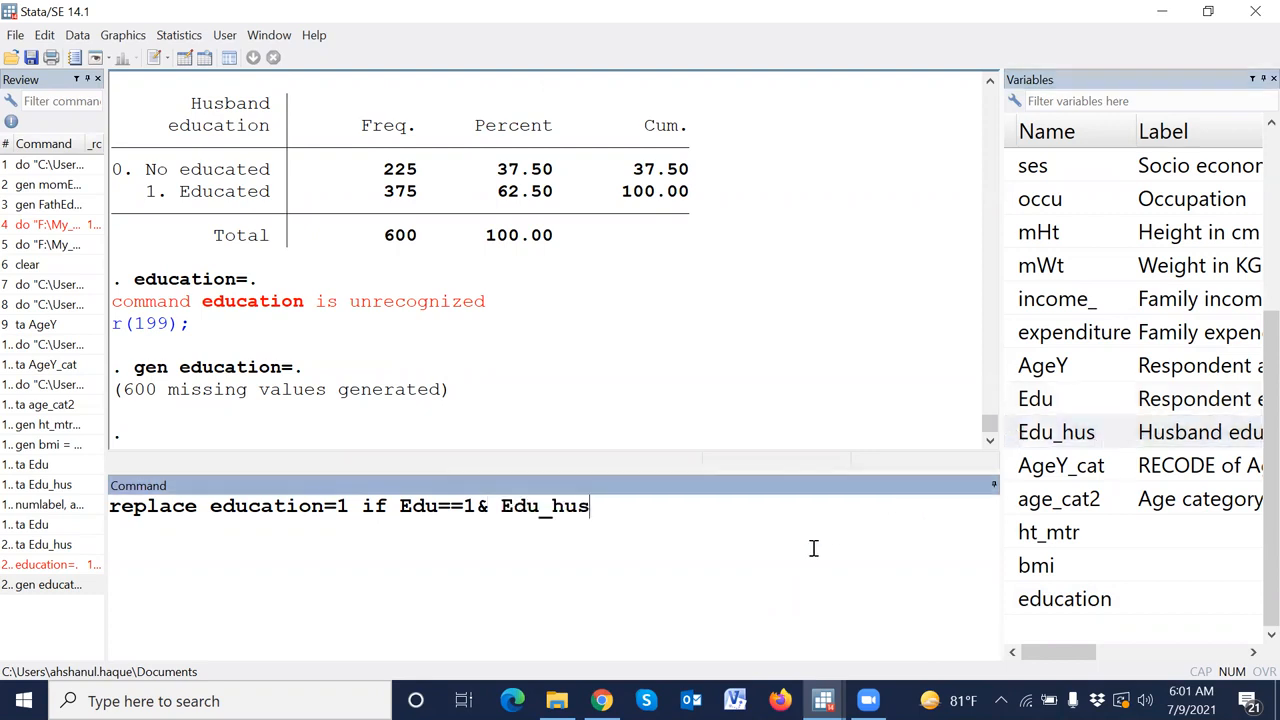
{"action": "type", "text": "==0"}
{"action": "left_click_drag", "start_coordinate": [361, 510], "coordinate": [462, 506]}
{"action": "triple_click", "coordinate": [374, 508]}
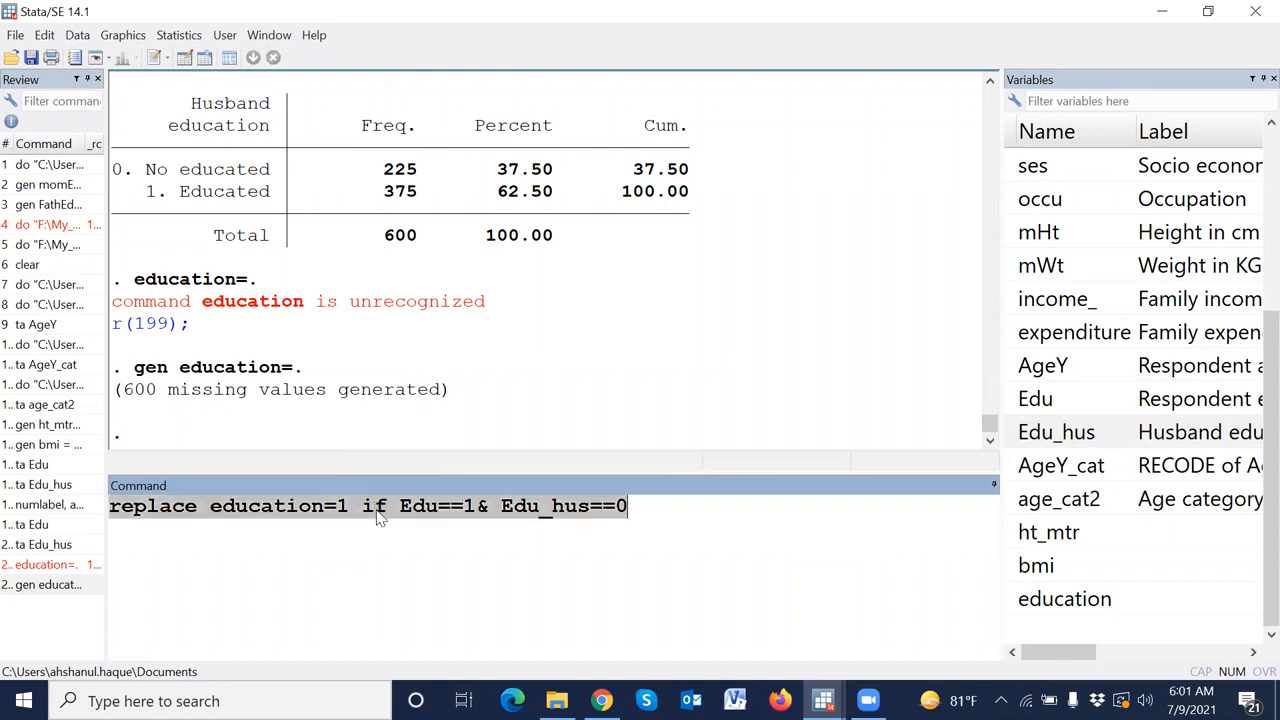
{"action": "left_click", "coordinate": [453, 515]}
{"action": "left_click_drag", "start_coordinate": [442, 506], "coordinate": [466, 506]}
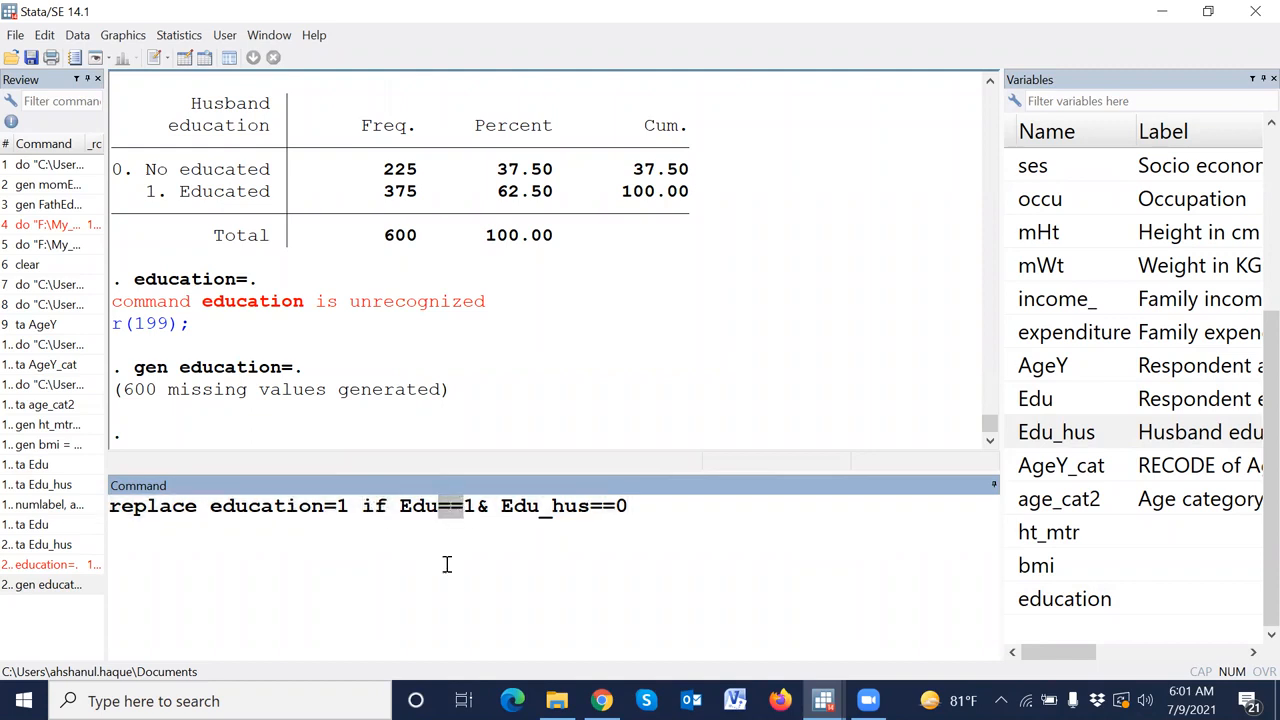
{"action": "left_click", "coordinate": [375, 510]}
{"action": "left_click_drag", "start_coordinate": [324, 506], "coordinate": [337, 507]}
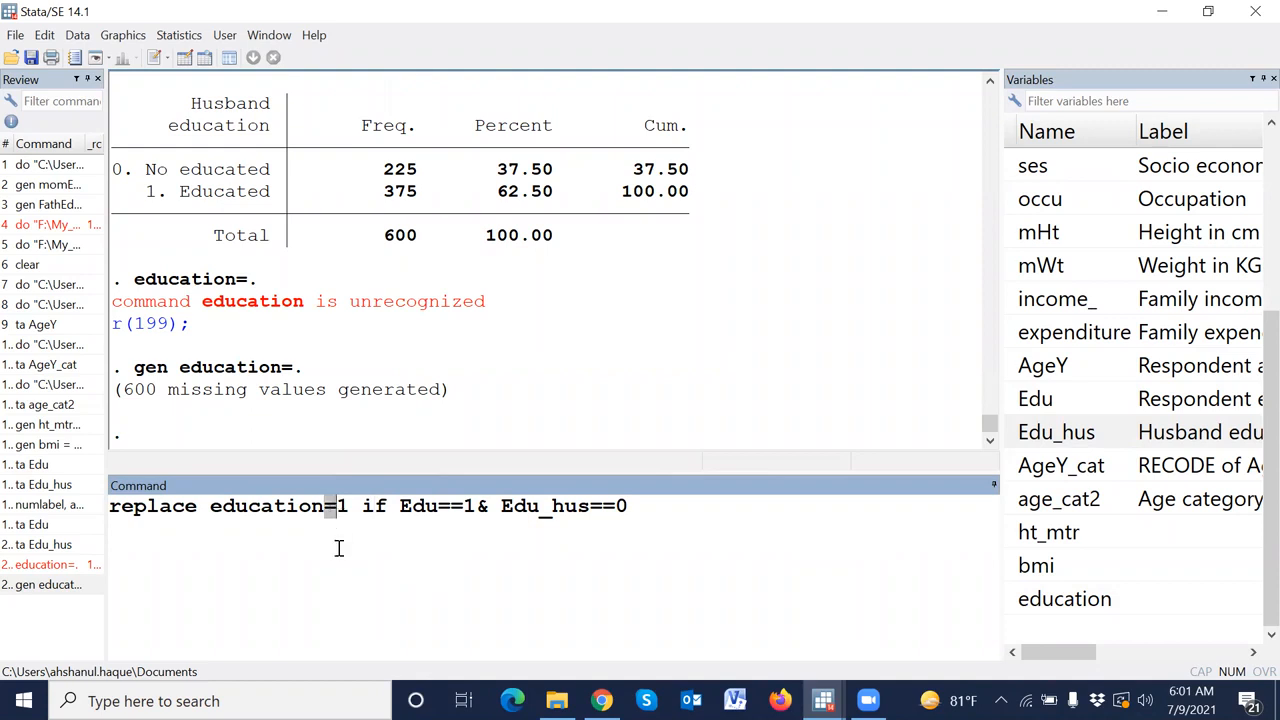
{"action": "left_click", "coordinate": [444, 544]}
{"action": "mouse_move", "coordinate": [362, 508]}
{"action": "left_mouse_down"}
{"action": "mouse_move", "coordinate": [626, 507]}
{"action": "mouse_move", "coordinate": [634, 524]}
{"action": "mouse_move", "coordinate": [638, 512]}
{"action": "mouse_move", "coordinate": [362, 508]}
{"action": "left_mouse_up"}
{"action": "left_click", "coordinate": [372, 522]}
{"action": "double_click", "coordinate": [376, 506]}
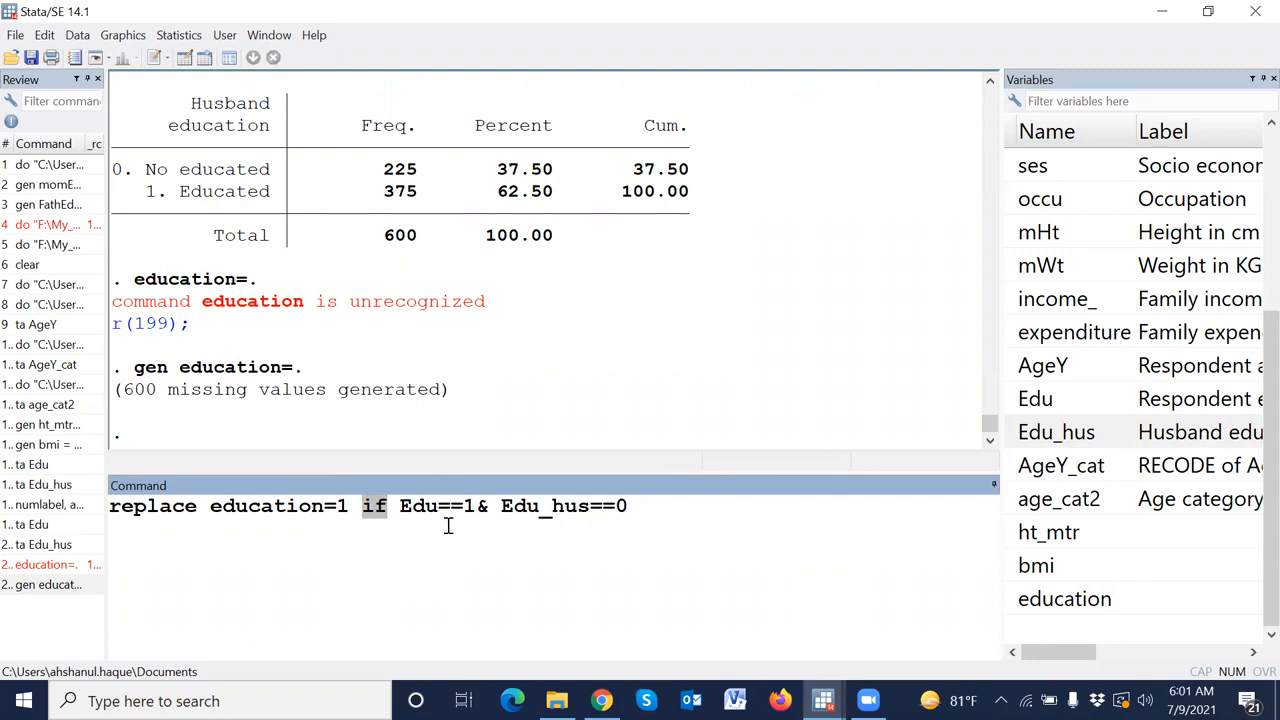
{"action": "left_click", "coordinate": [254, 590]}
Correct the Edu condition in the pending command to 0 and run replace education=1 if Edu==0& Edu_hus==0.
{"action": "left_click", "coordinate": [474, 507]}
{"action": "key", "text": "BackSpace"}
{"action": "type", "text": "0"}
{"action": "left_click", "coordinate": [650, 510]}
{"action": "key", "text": "Return"}
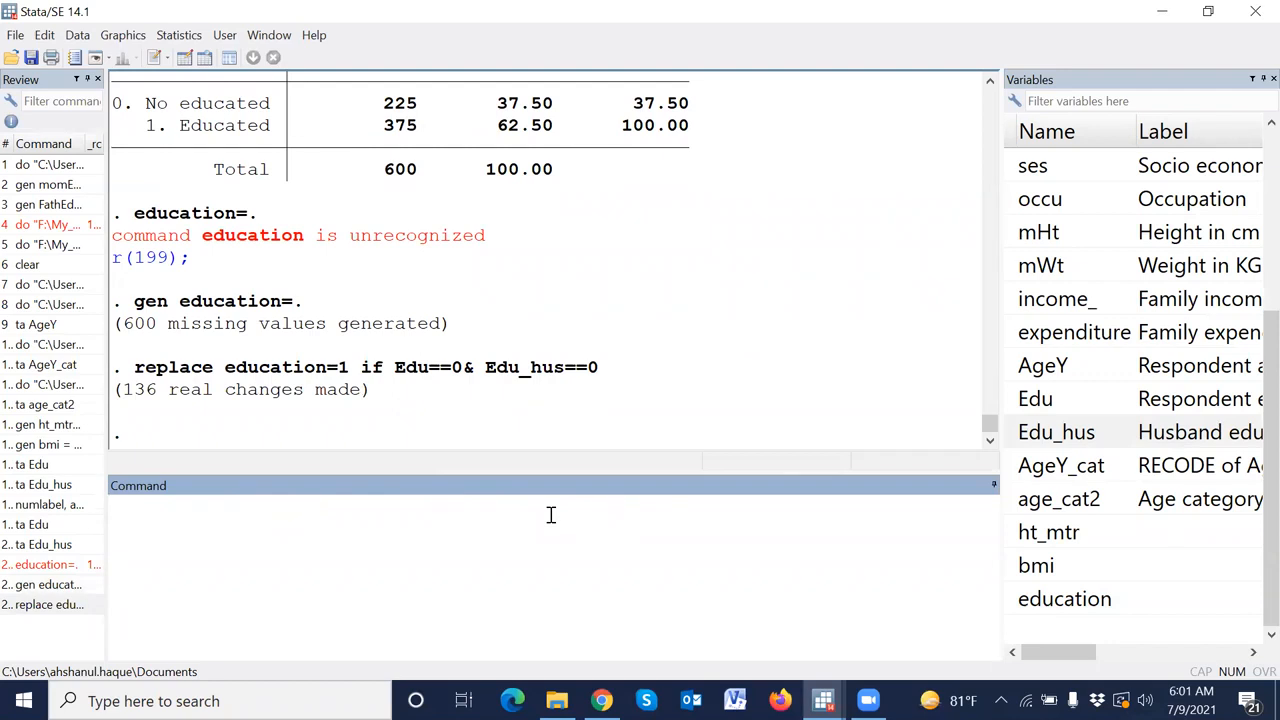
Reuse the previous replace command to run replace education=2 if Edu==1& Edu_hus==0.
{"action": "left_click", "coordinate": [48, 604]}
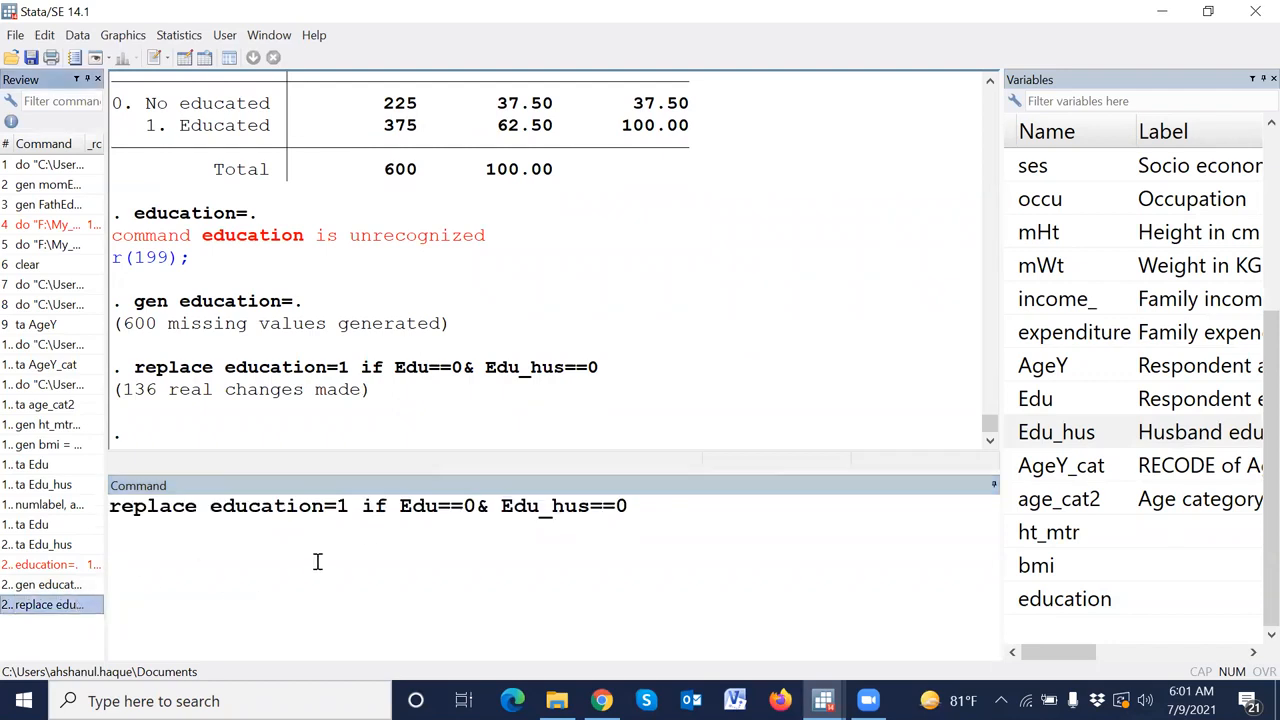
{"action": "left_click", "coordinate": [348, 506]}
{"action": "key", "text": "BackSpace"}
{"action": "type", "text": "2"}
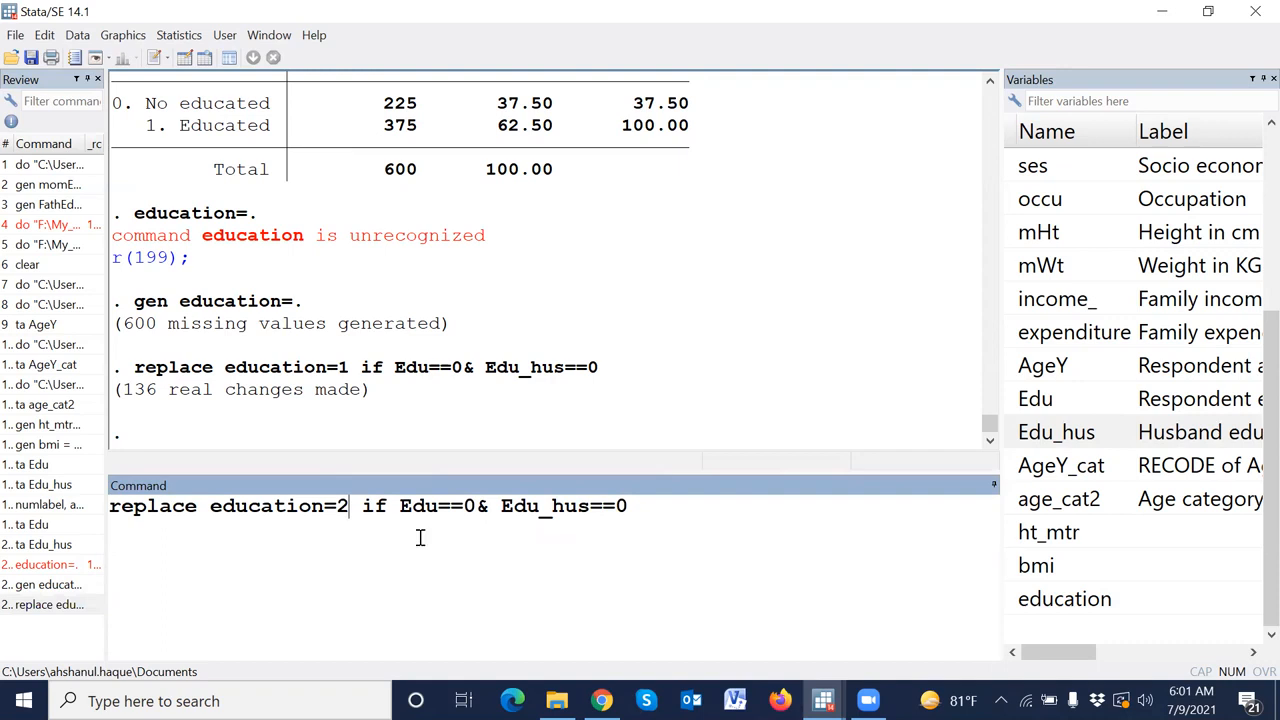
{"action": "left_click", "coordinate": [476, 505]}
{"action": "key", "text": "BackSpace"}
{"action": "type", "text": "1"}
{"action": "key", "text": "Return"}
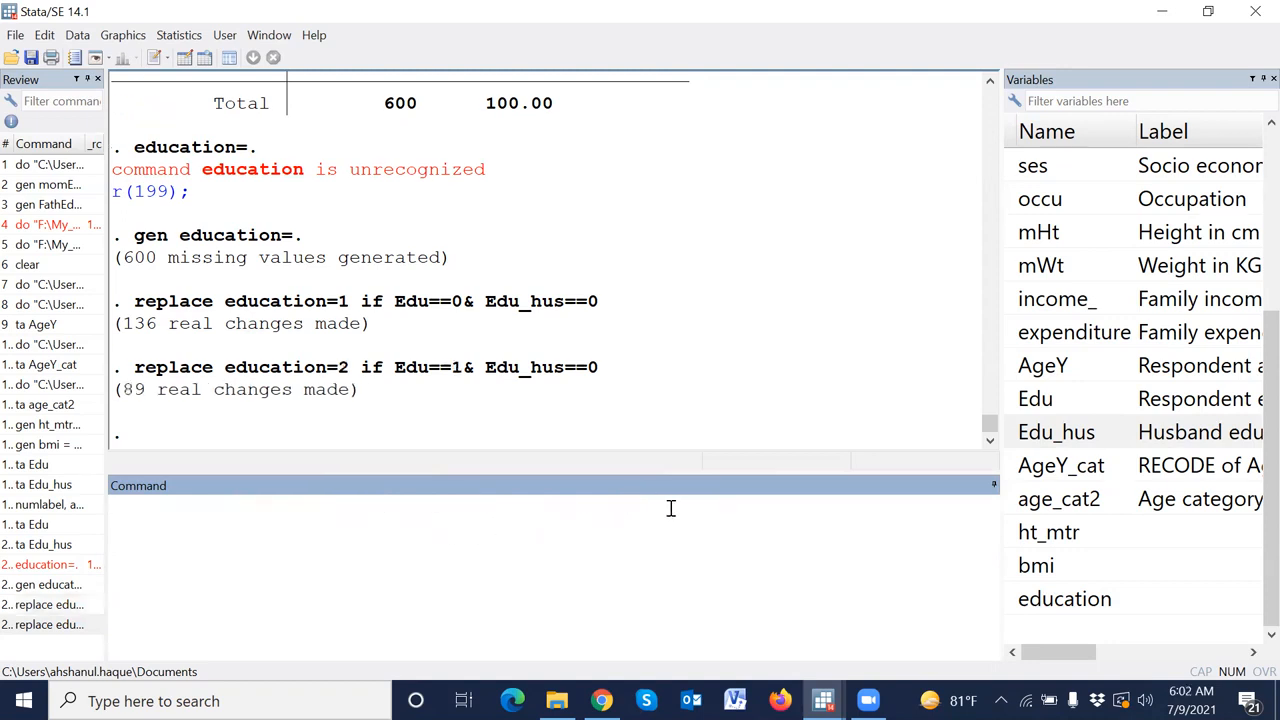
Adapt the last replace command and run replace education=3 if Edu==0& Edu_hus==1.
{"action": "left_click", "coordinate": [45, 624]}
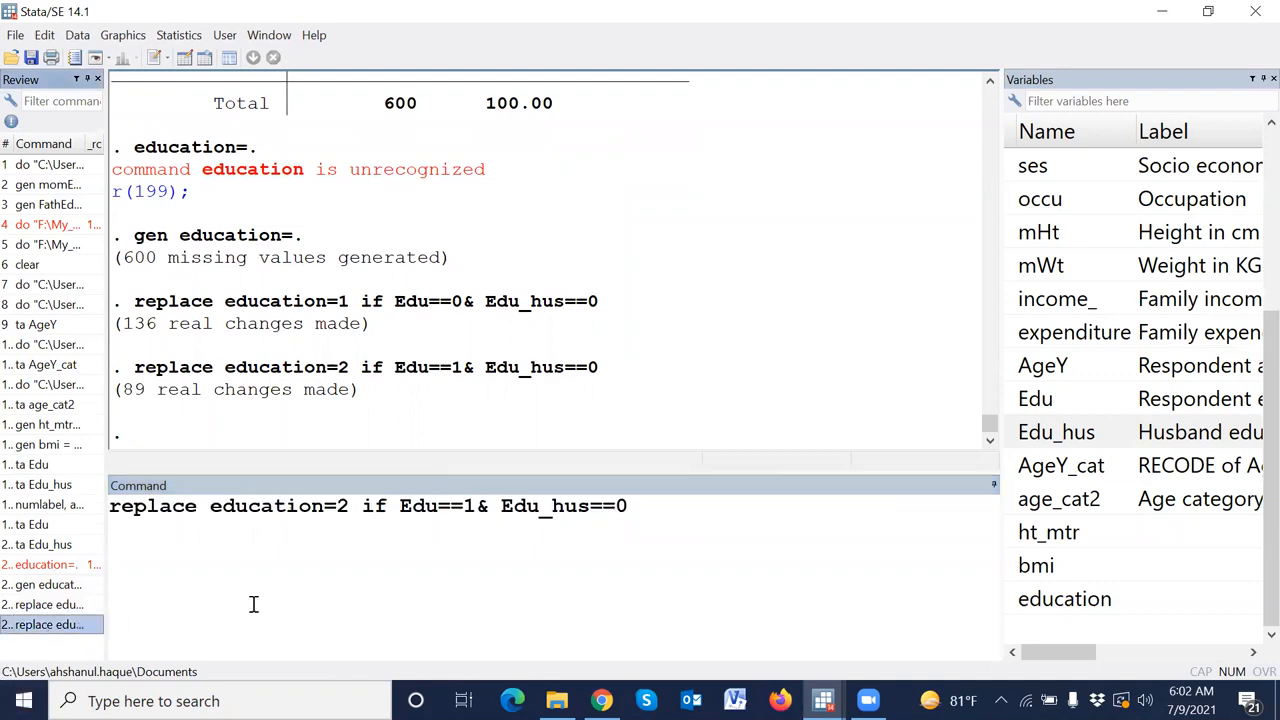
{"action": "left_click", "coordinate": [349, 505]}
{"action": "key", "text": "BackSpace"}
{"action": "type", "text": "3"}
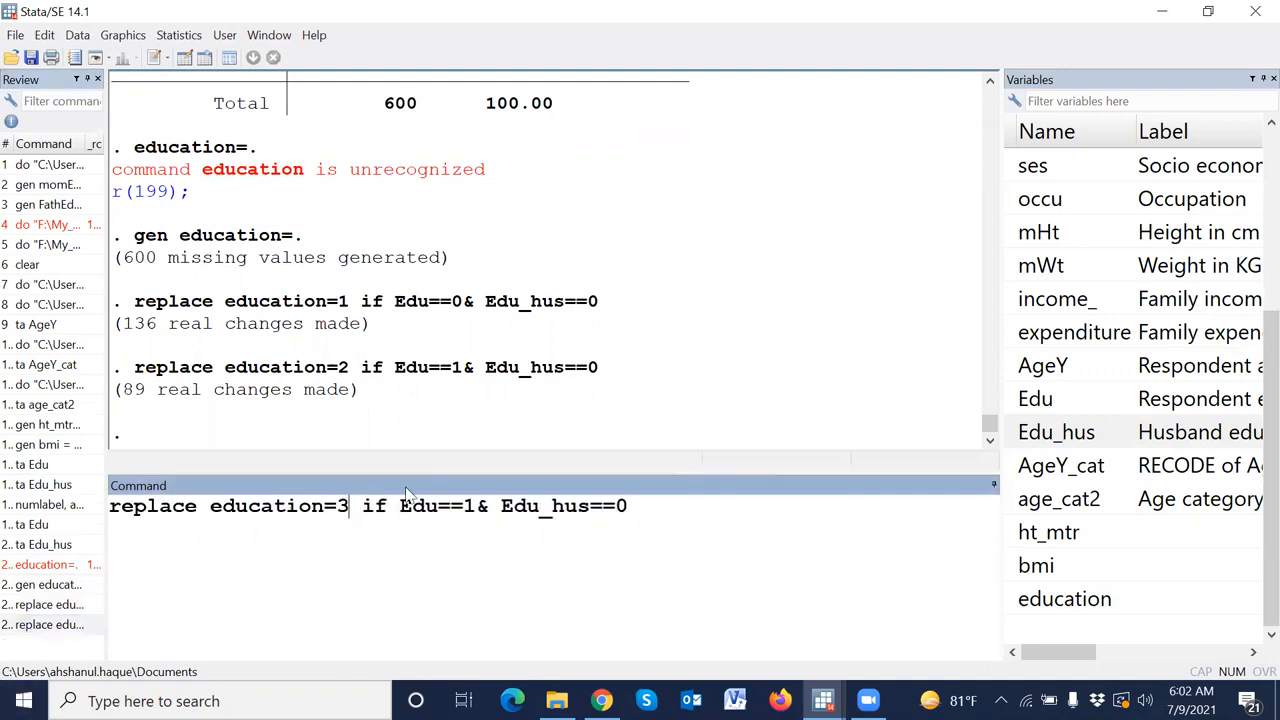
{"action": "key", "text": "BackSpace"}
{"action": "type", "text": "0"}
{"action": "left_click", "coordinate": [640, 502]}
{"action": "key", "text": "BackSpace"}
{"action": "type", "text": "1"}
{"action": "key", "text": "Return"}
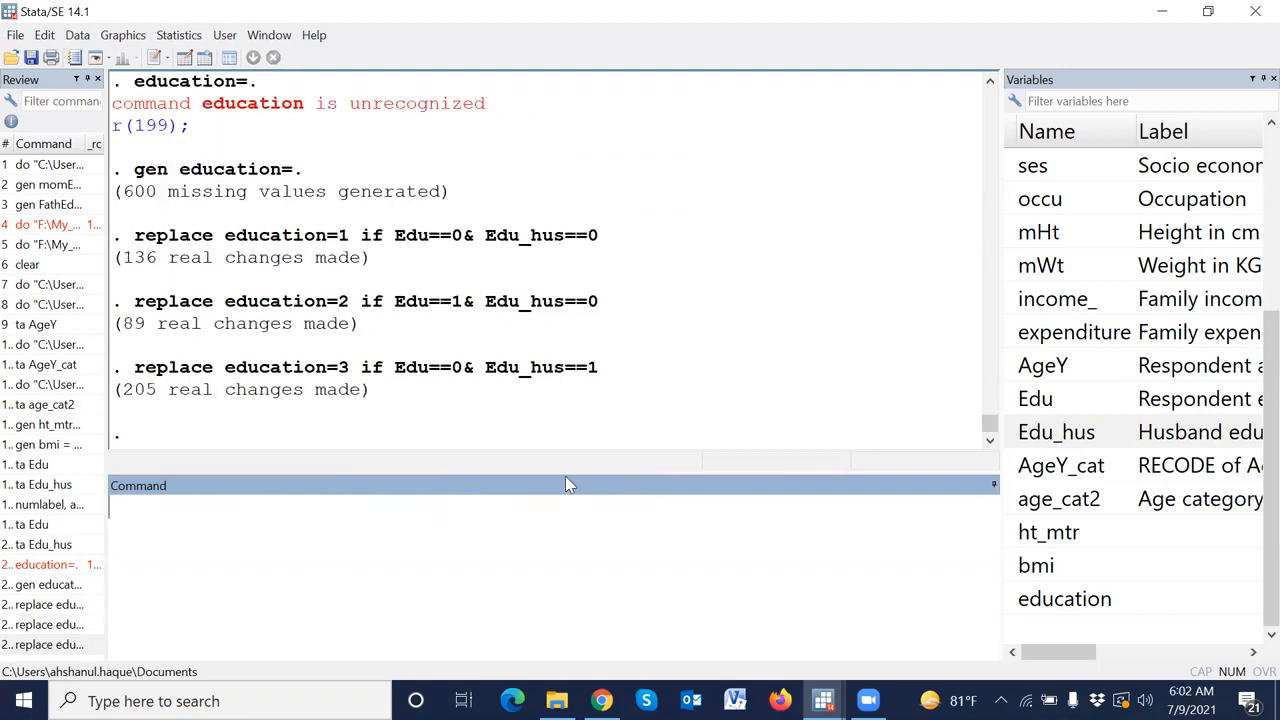
Adapt the last replace command and run replace education=3 if Edu==1& Edu_hus==1.
{"action": "left_click", "coordinate": [96, 642]}
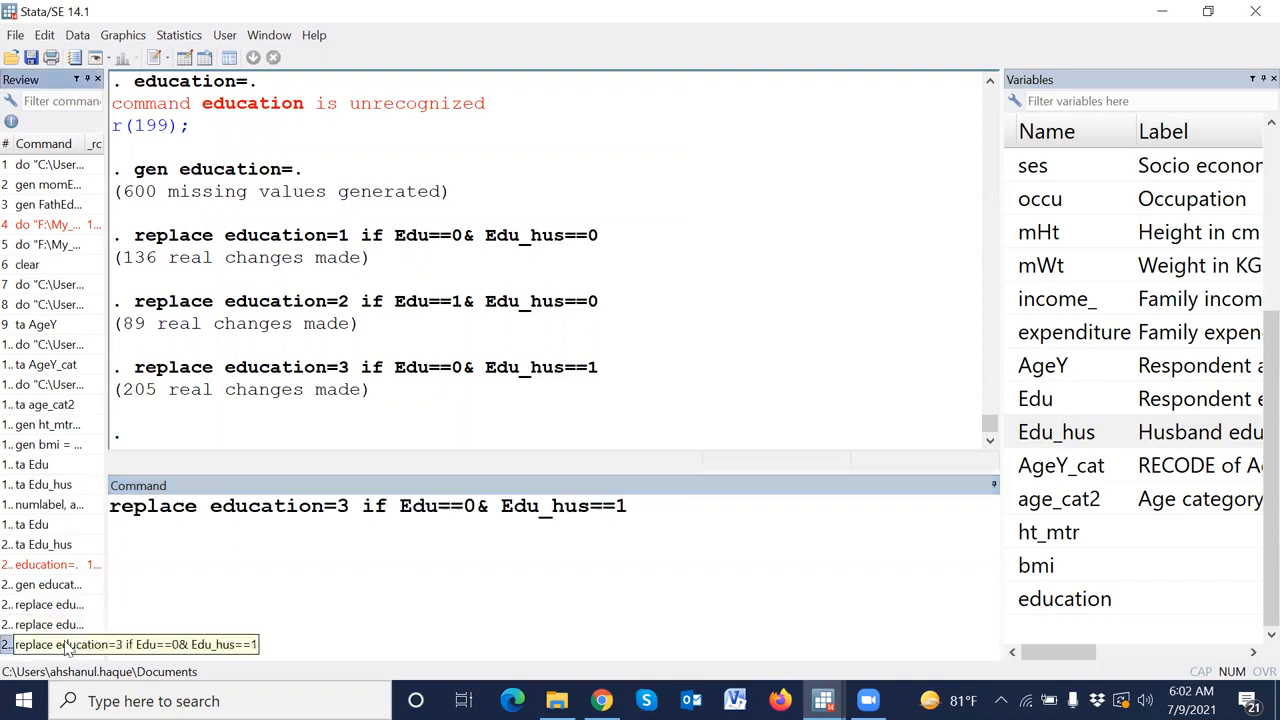
{"action": "left_click", "coordinate": [478, 506]}
{"action": "key", "text": "BackSpace"}
{"action": "type", "text": "1"}
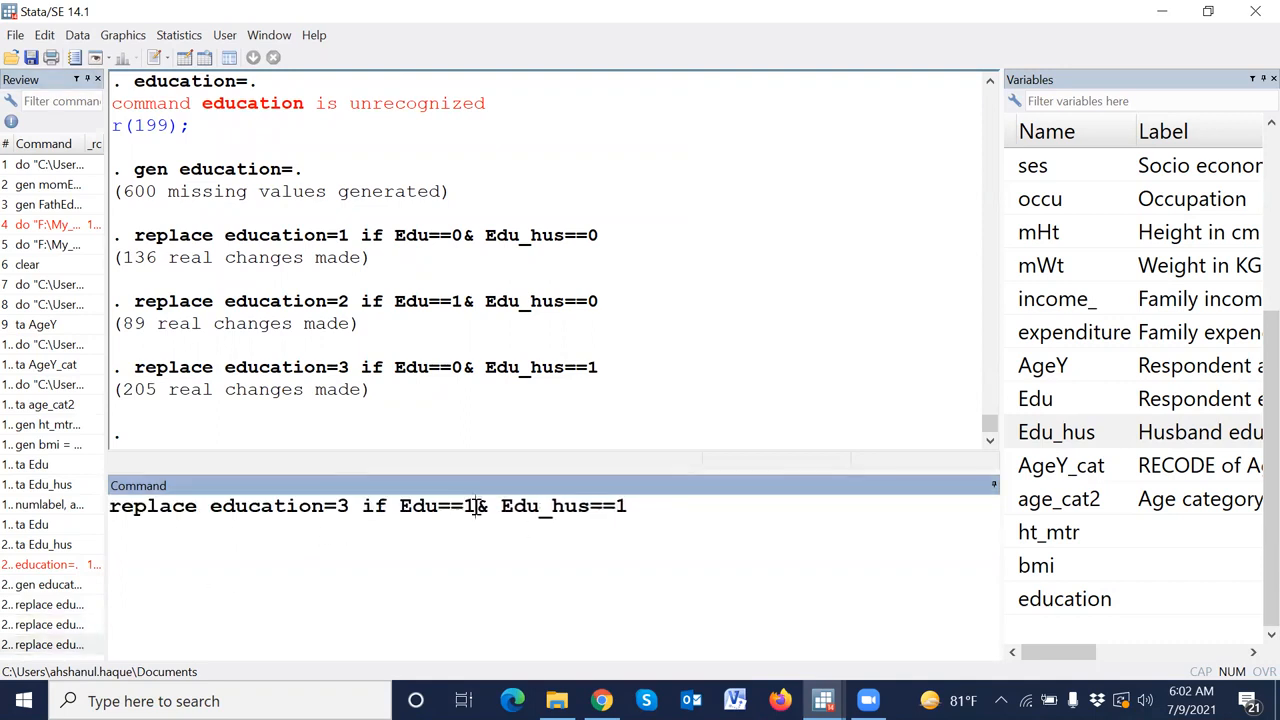
{"action": "key", "text": "Return"}
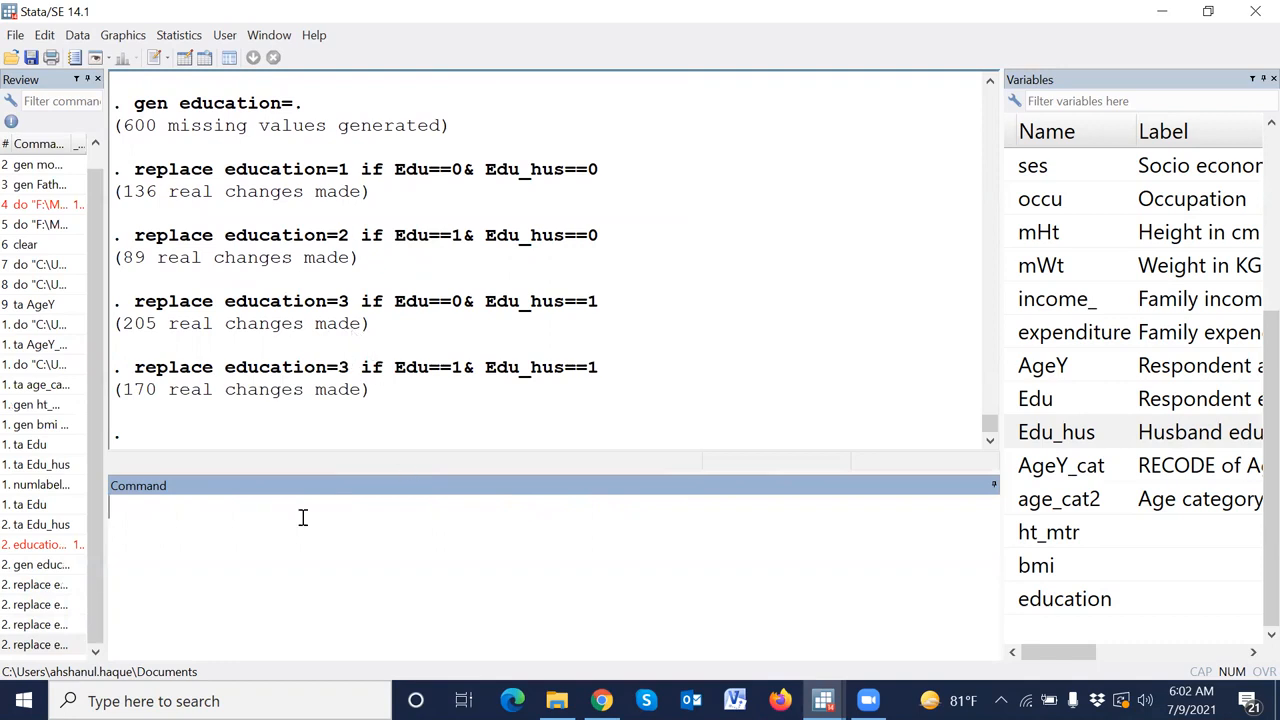
Cut the gen education command and the four replace education commands out of the command history.
{"action": "left_click", "coordinate": [66, 566]}
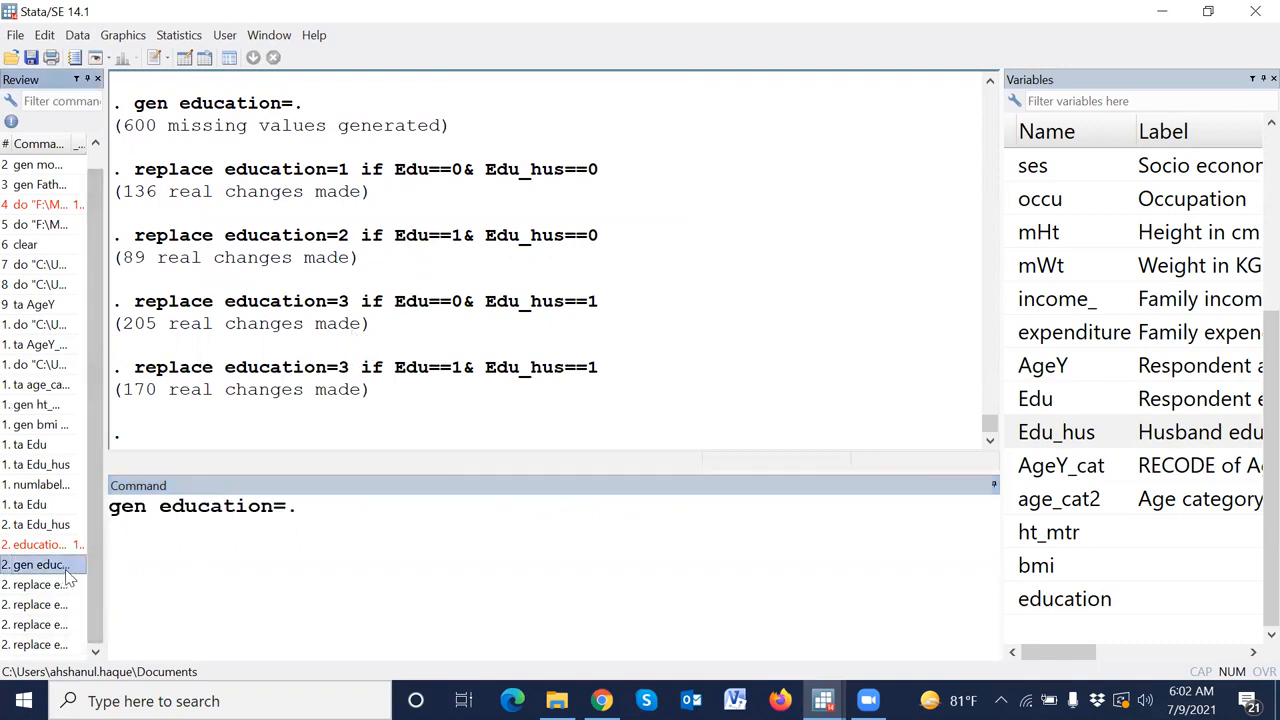
{"action": "left_click", "coordinate": [60, 646], "text": "shift"}
{"action": "key", "text": "Delete"}
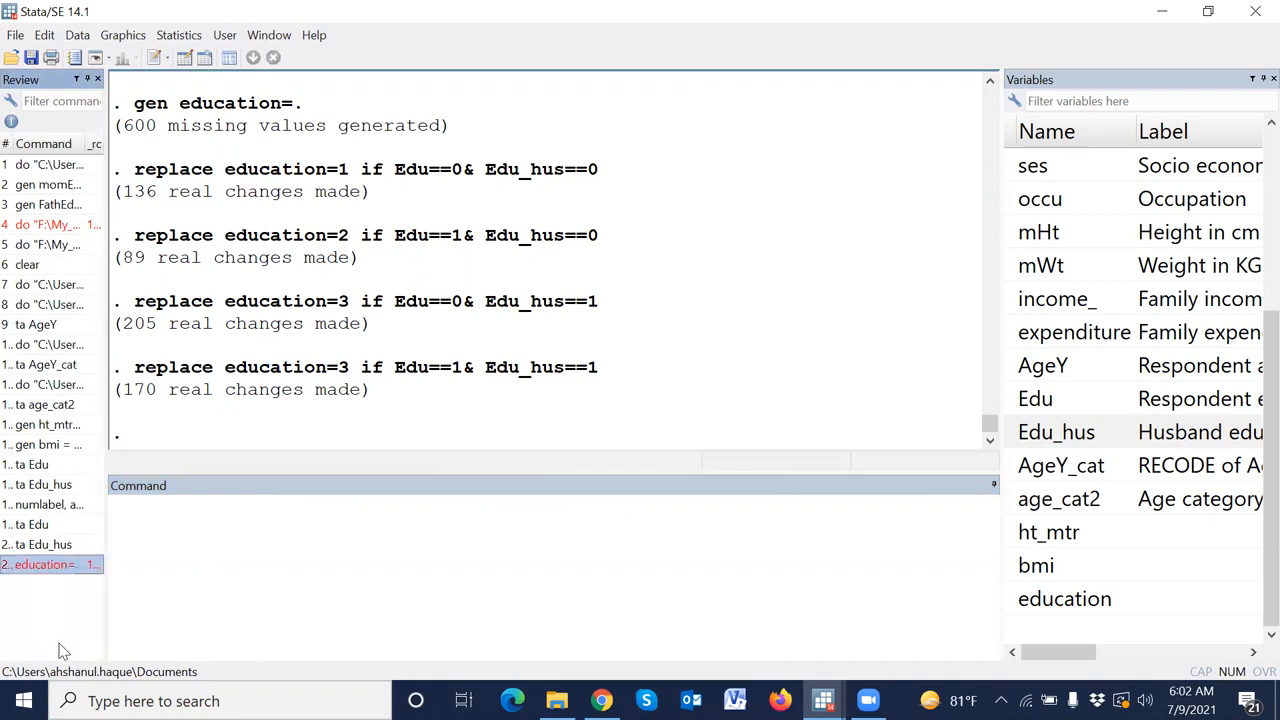
Switch to the DO_REaddata2 do-file and delete the surplus blank lines above the gen ht_m command.
{"action": "mouse_move", "coordinate": [823, 700]}
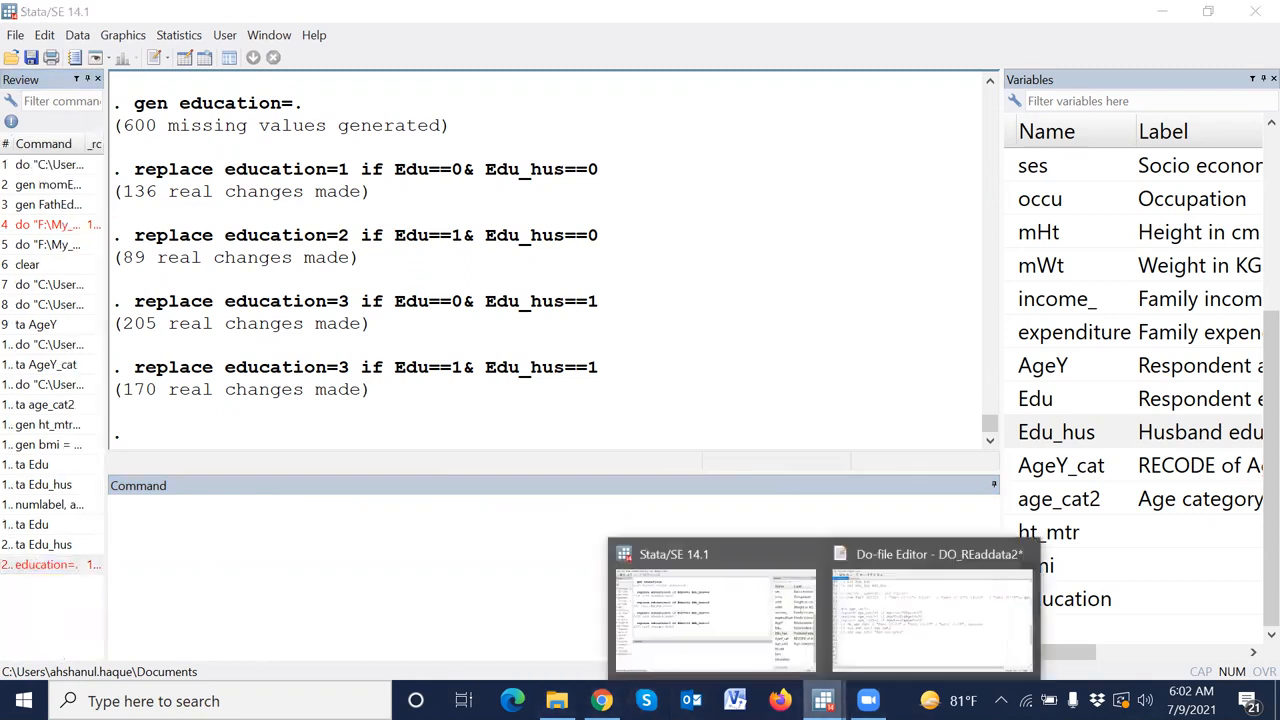
{"action": "left_click", "coordinate": [875, 650]}
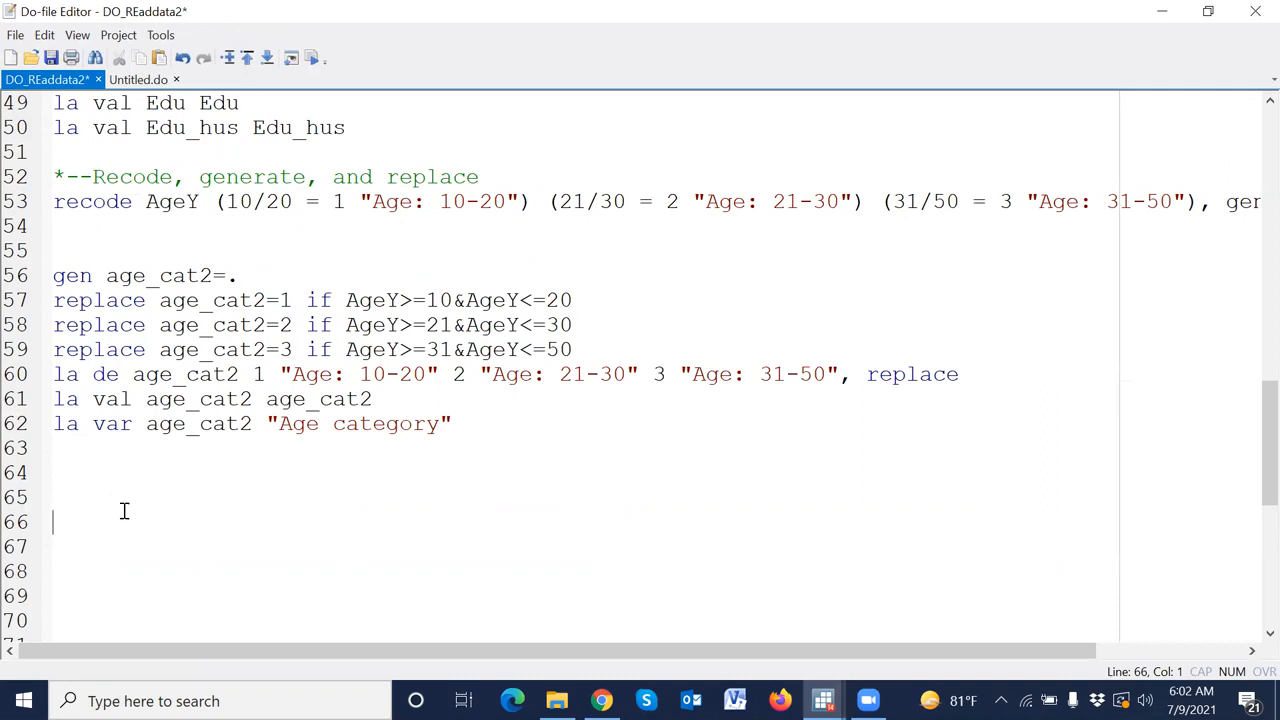
{"action": "left_click", "coordinate": [107, 505]}
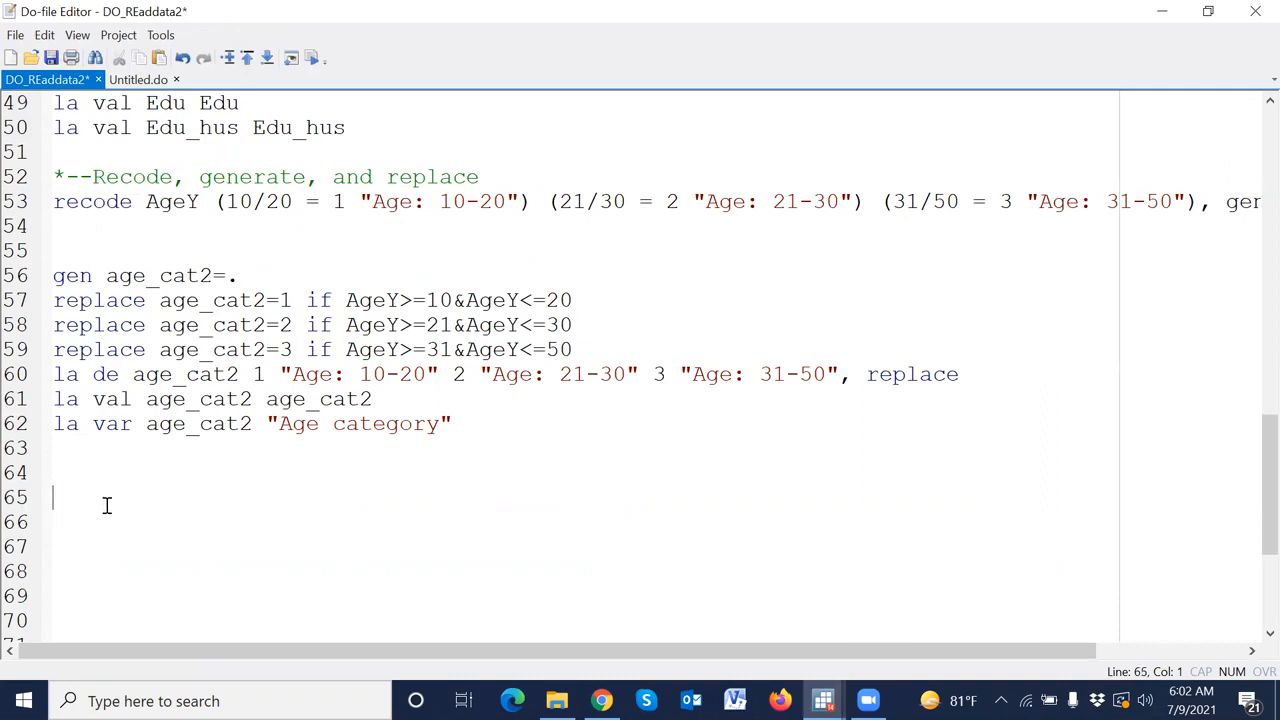
{"action": "scroll", "coordinate": [107, 505], "scroll_direction": "down", "scroll_amount": 3}
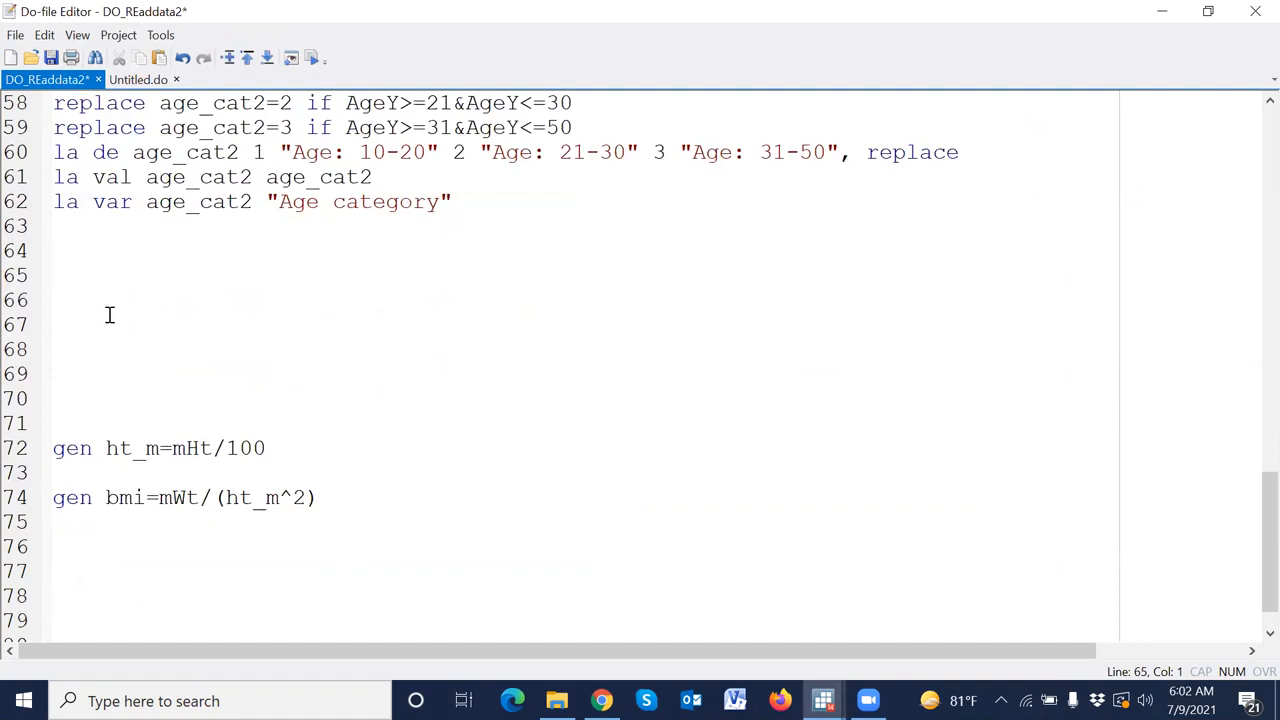
{"action": "key", "text": "Delete"}
{"action": "key", "text": "Delete"}
{"action": "key", "text": "Delete"}
{"action": "key", "text": "Delete"}
{"action": "key", "text": "Delete"}
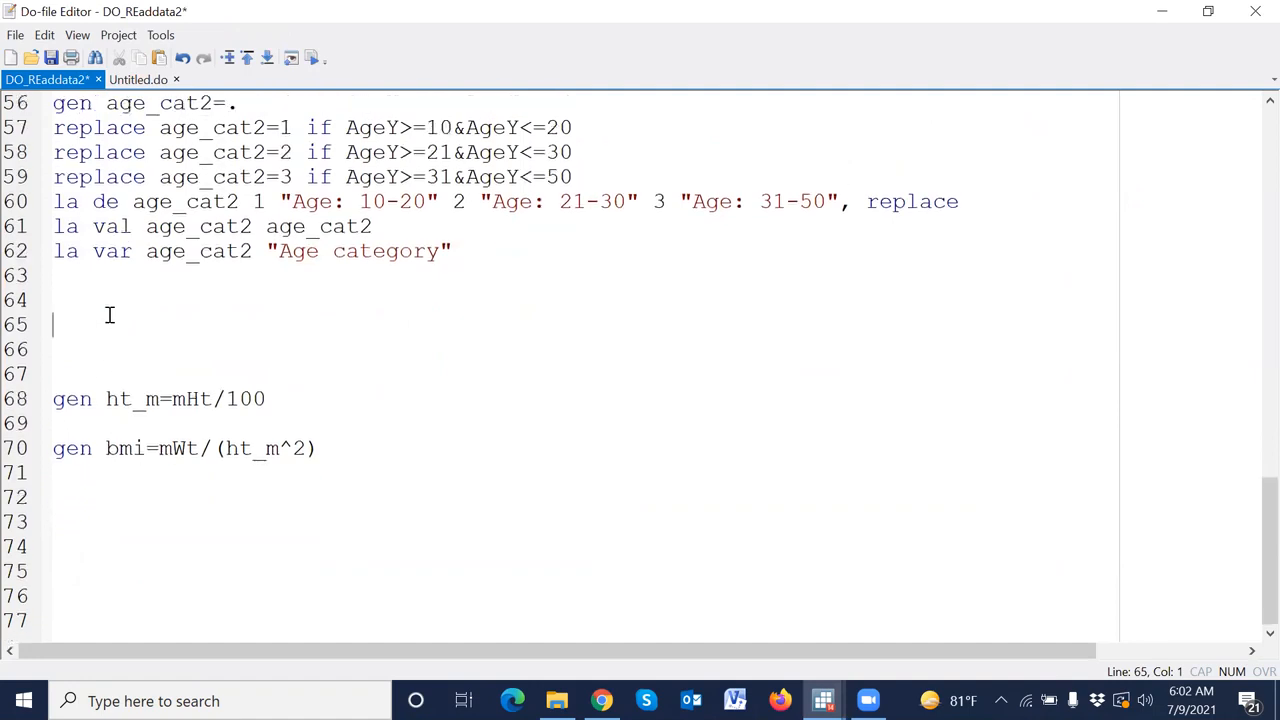
{"action": "key", "text": "Delete"}
{"action": "key", "text": "Delete"}
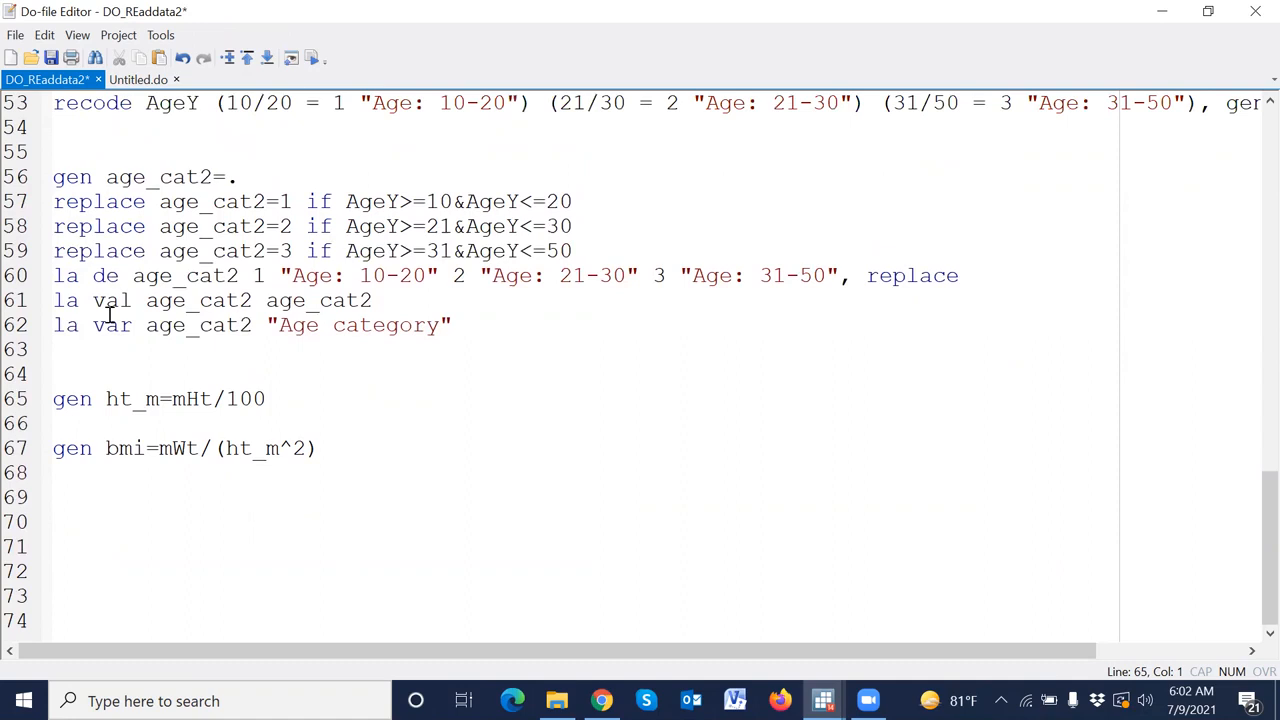
Rename ht_m to ht_mtr in both the height generation line and the bmi formula.
{"action": "left_click", "coordinate": [159, 399]}
{"action": "type", "text": "t"}
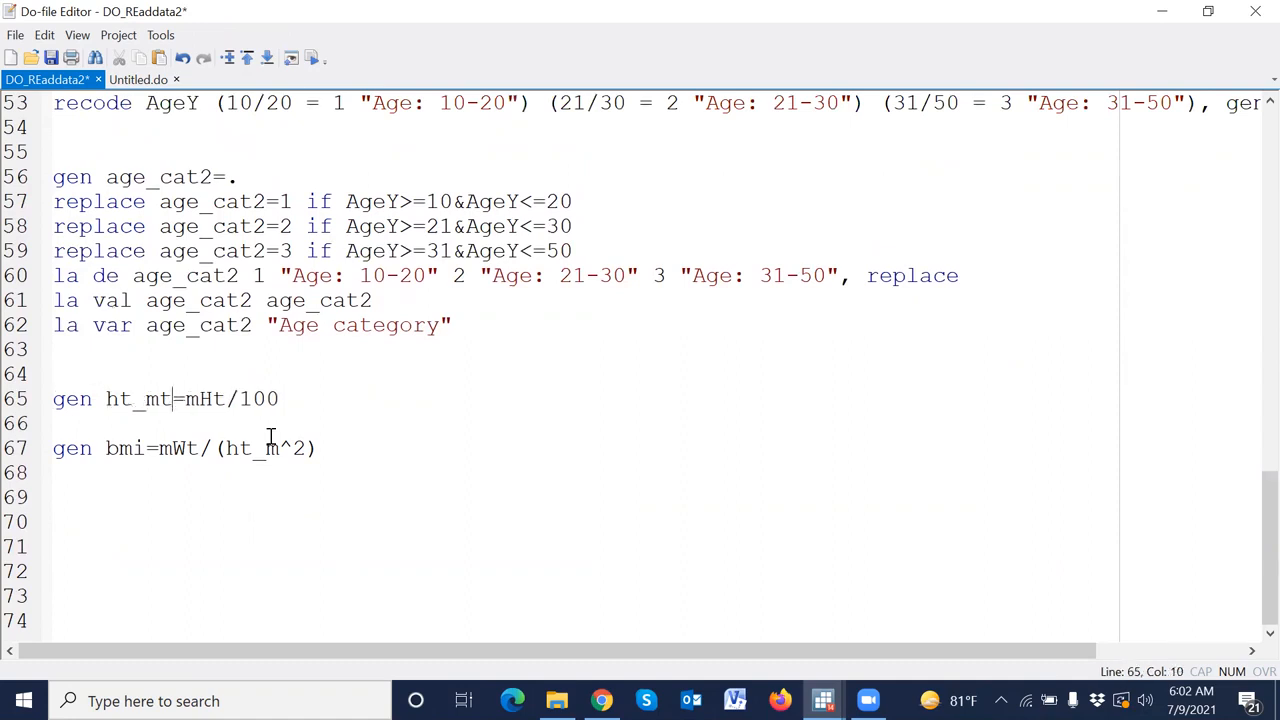
{"action": "type", "text": "r"}
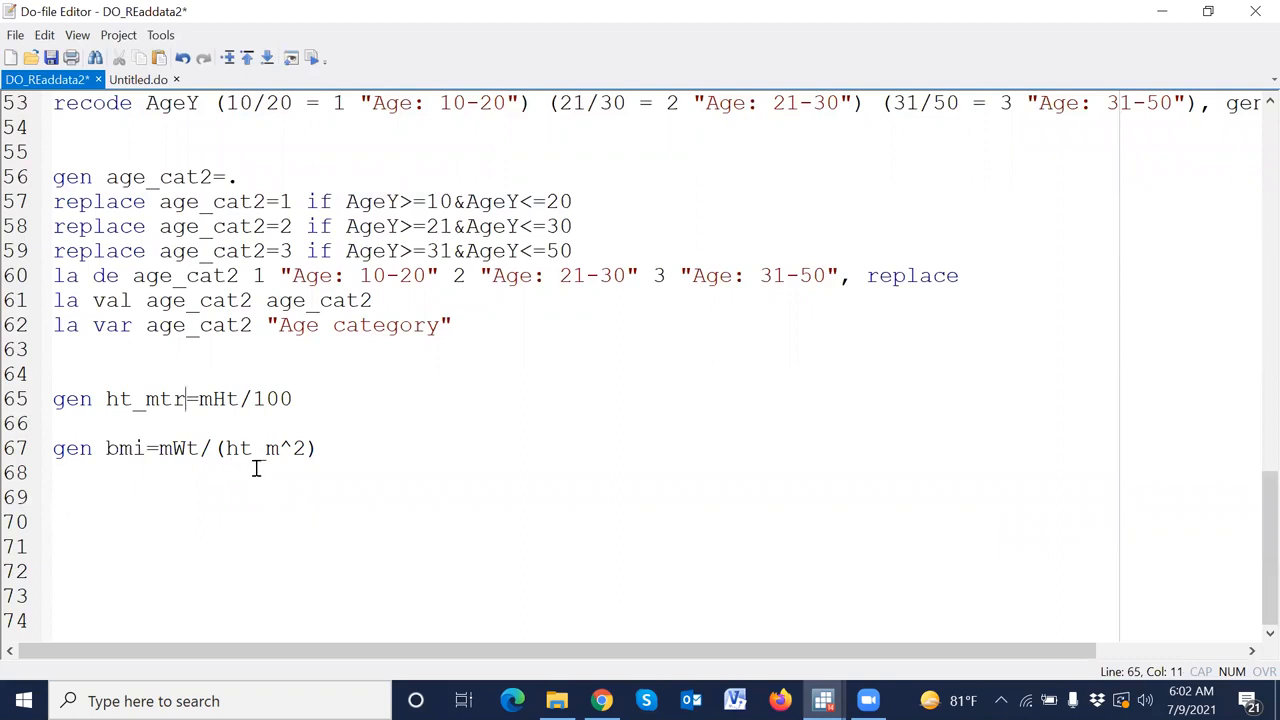
{"action": "left_click", "coordinate": [279, 449]}
{"action": "type", "text": "tr"}
Paste the cut education commands below the bmi line and remove the blank line between the ht_mtr and bmi commands.
{"action": "left_click", "coordinate": [170, 499]}
{"action": "type", "text": "gen education=. replace education=1 if Edu==0& Edu_hus==0 replace education=2 if Edu==1& Edu_hus==0 replace education=3 if Edu==0& Edu_hus==1 replace education=3 if Edu==1& Edu_hus==1"}
{"action": "left_click", "coordinate": [117, 428]}
{"action": "key", "text": "Delete"}
Add a la var command below the bmi line that labels bmi as "Body mass index".
{"action": "left_click", "coordinate": [362, 422]}
{"action": "key", "text": "Return"}
{"action": "type", "text": "l"}
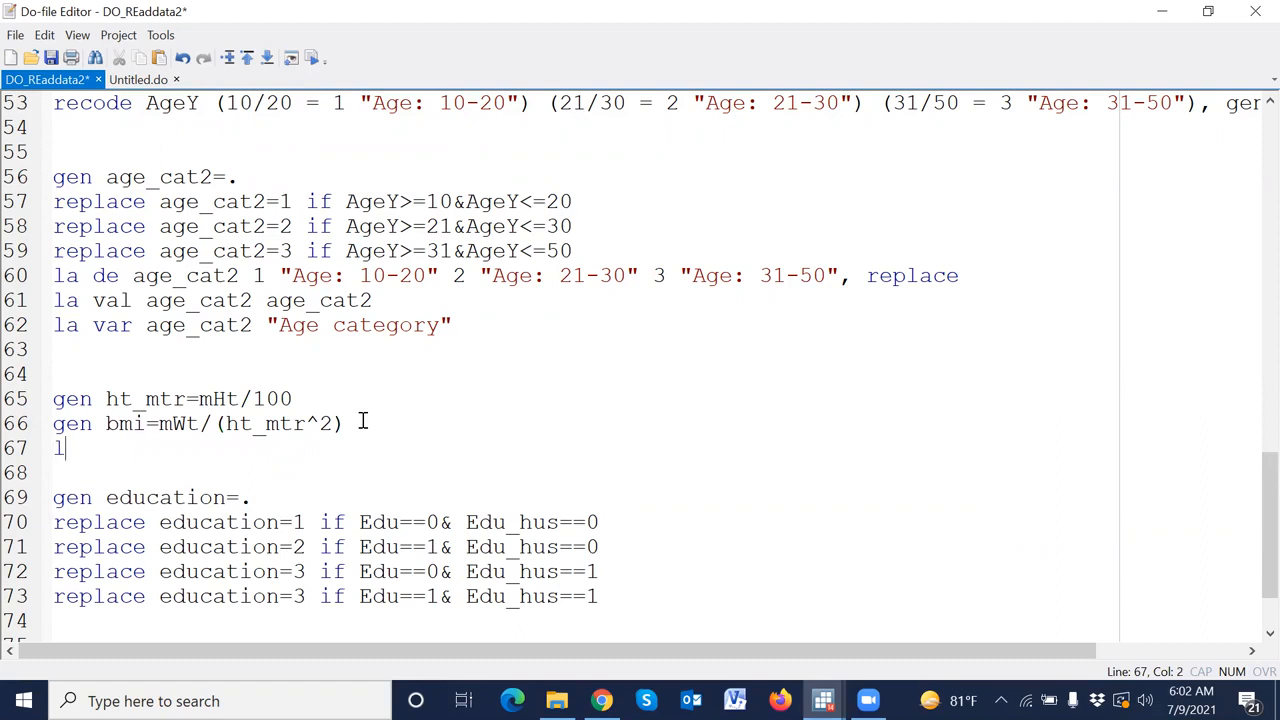
{"action": "type", "text": "a var bmi "}
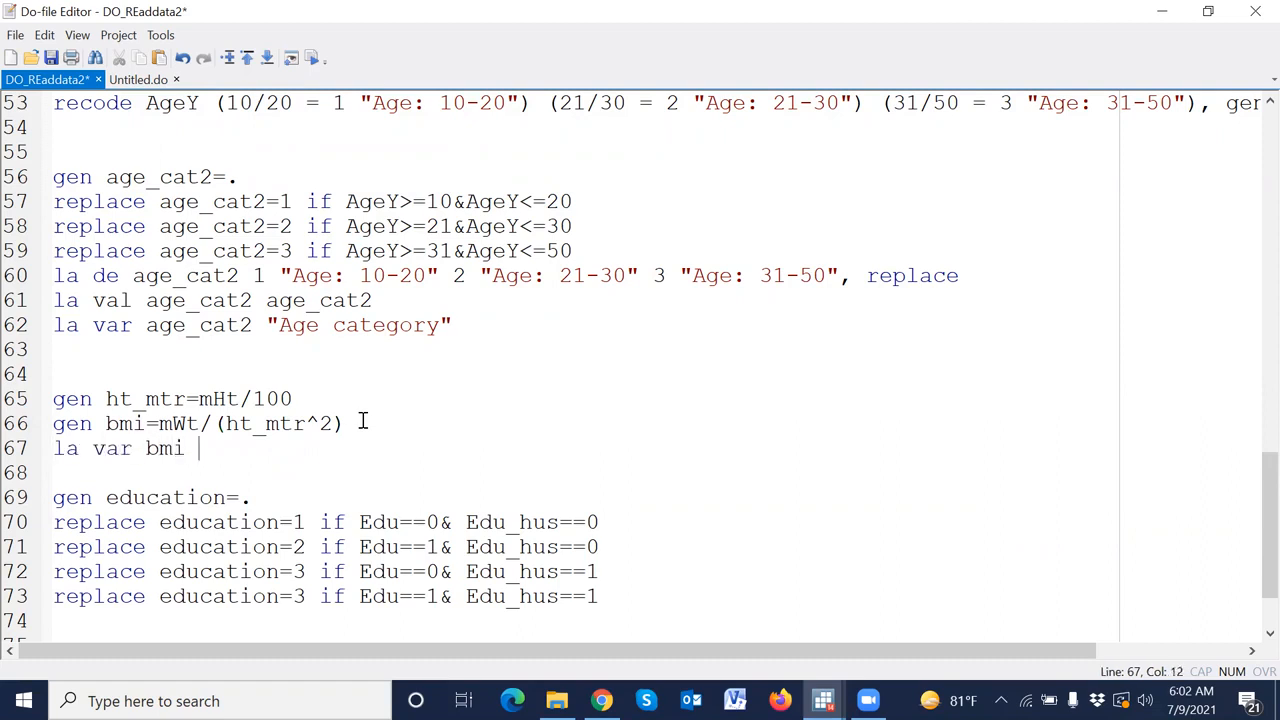
{"action": "type", "text": "\"\""}
{"action": "key", "text": "Left"}
{"action": "type", "text": "Body mass index"}
Review the replace education commands and set education to 4 in the one for Edu==1 & Edu_hus==1.
{"action": "scroll", "coordinate": [430, 470], "scroll_direction": "down", "scroll_amount": 2}
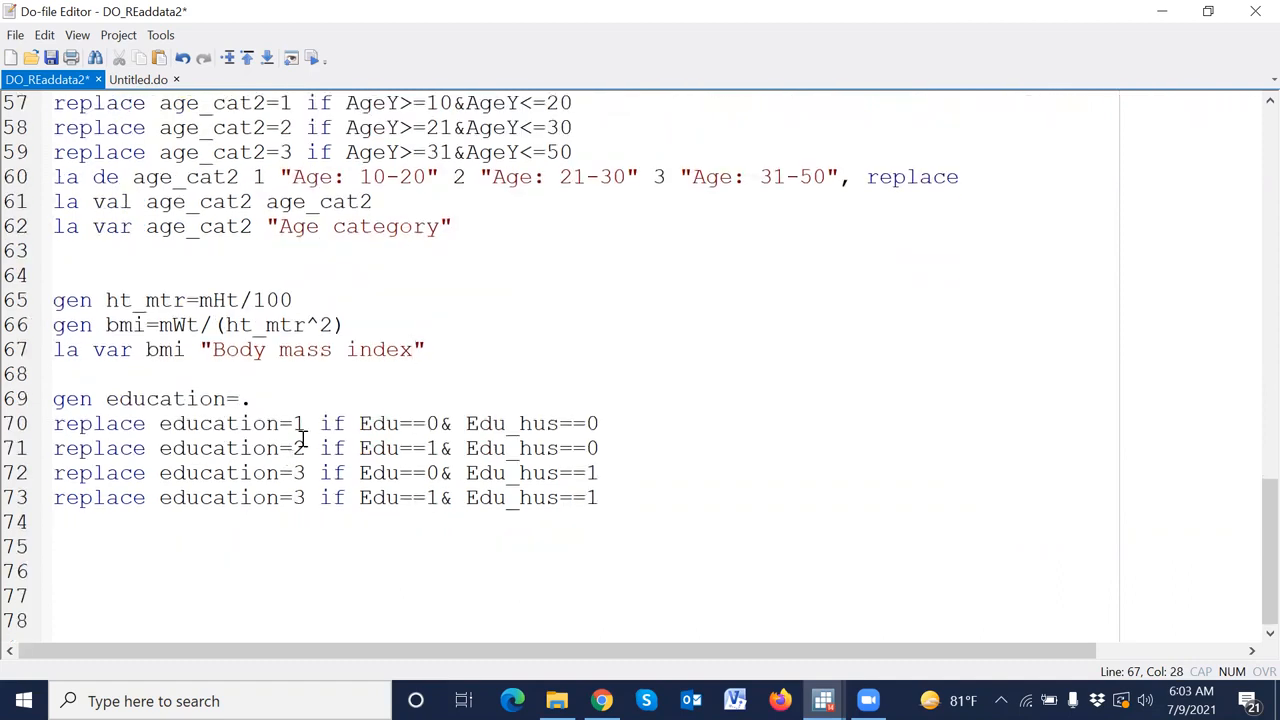
{"action": "left_click_drag", "start_coordinate": [27, 428], "coordinate": [27, 512]}
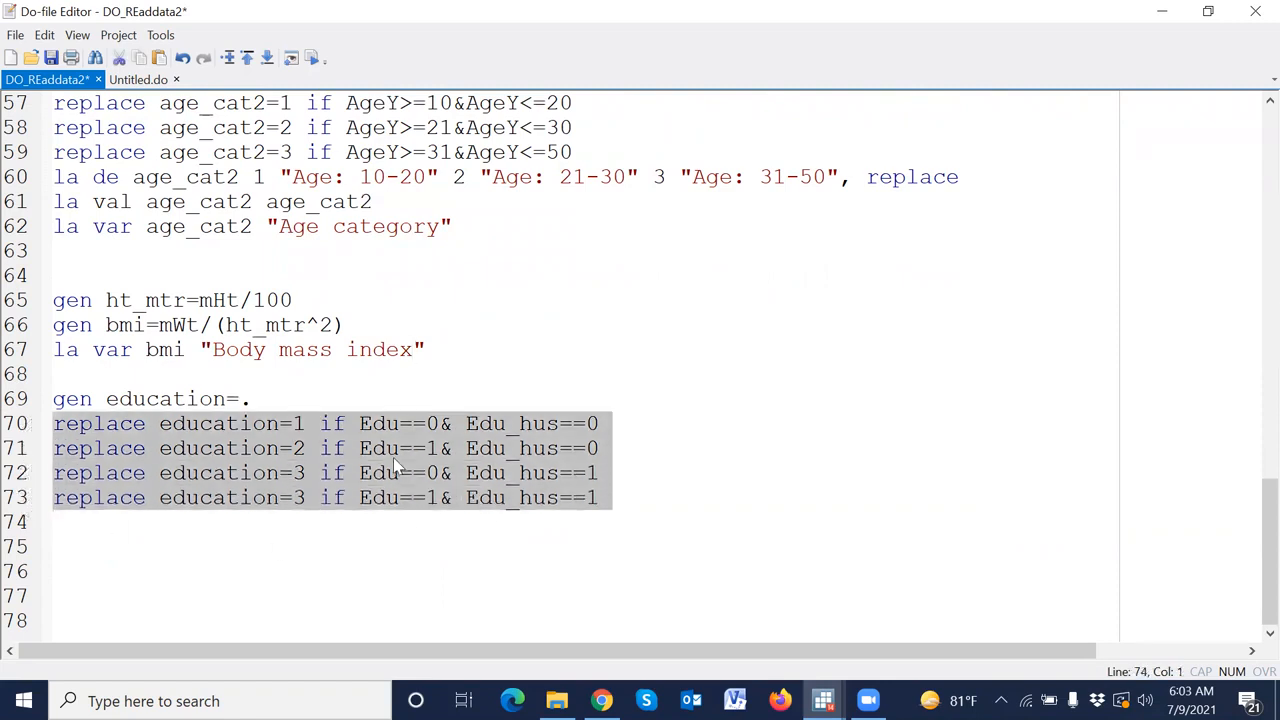
{"action": "left_click", "coordinate": [625, 500]}
{"action": "left_click", "coordinate": [296, 424]}
{"action": "left_click_drag", "start_coordinate": [296, 424], "coordinate": [612, 424]}
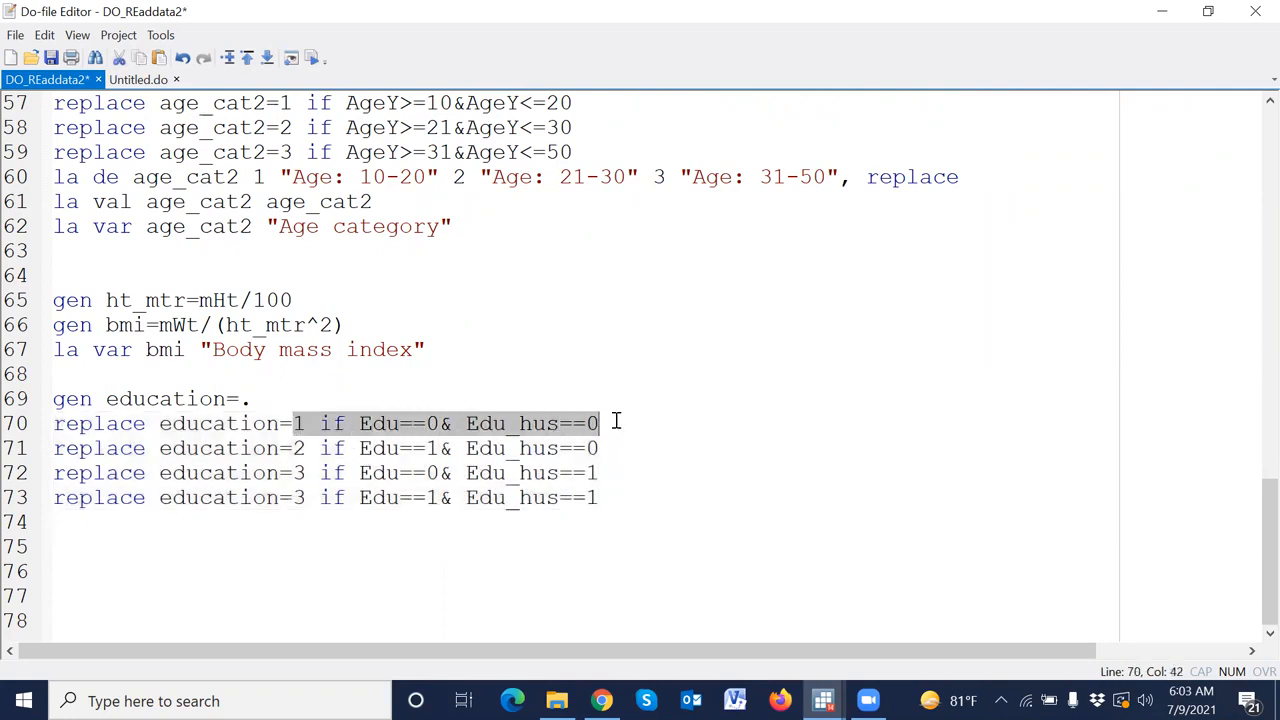
{"action": "left_click_drag", "start_coordinate": [296, 449], "coordinate": [664, 447]}
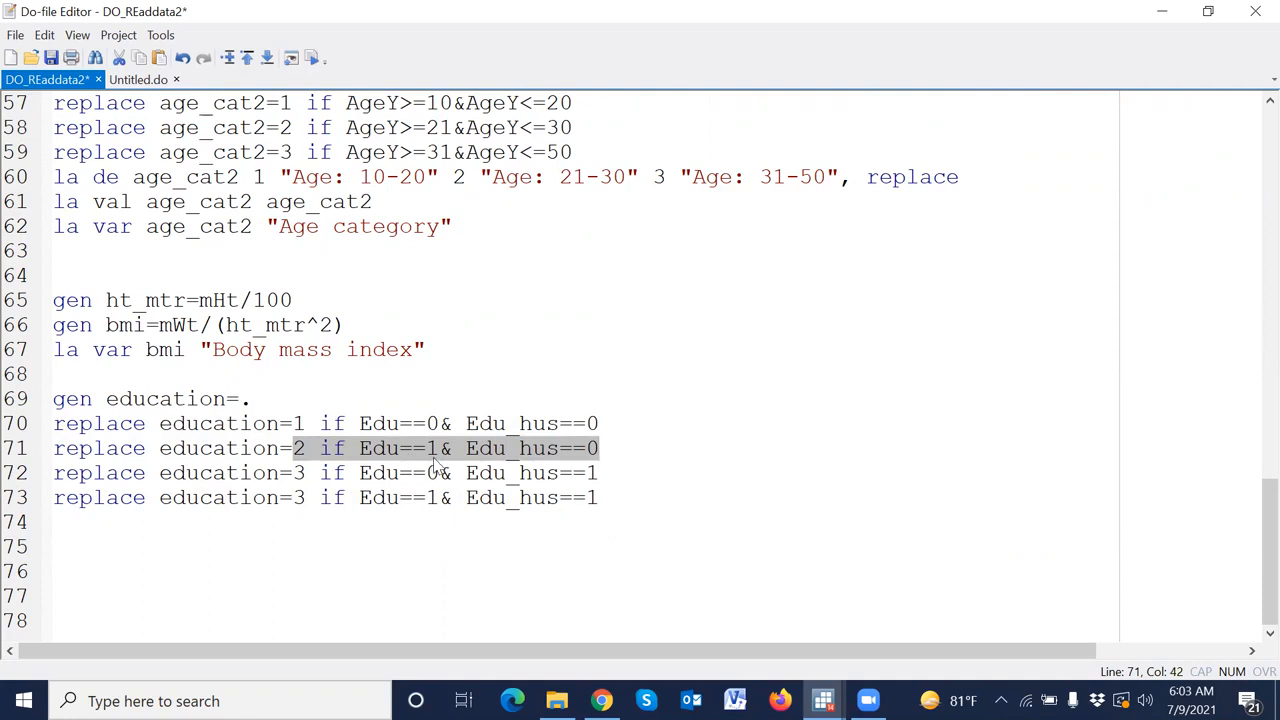
{"action": "left_click", "coordinate": [303, 497]}
{"action": "key", "text": "BackSpace"}
{"action": "type", "text": "4"}
Below the replace commands, write la de education with empty labels for values 1 to 4 and the replace option.
{"action": "left_click", "coordinate": [136, 552]}
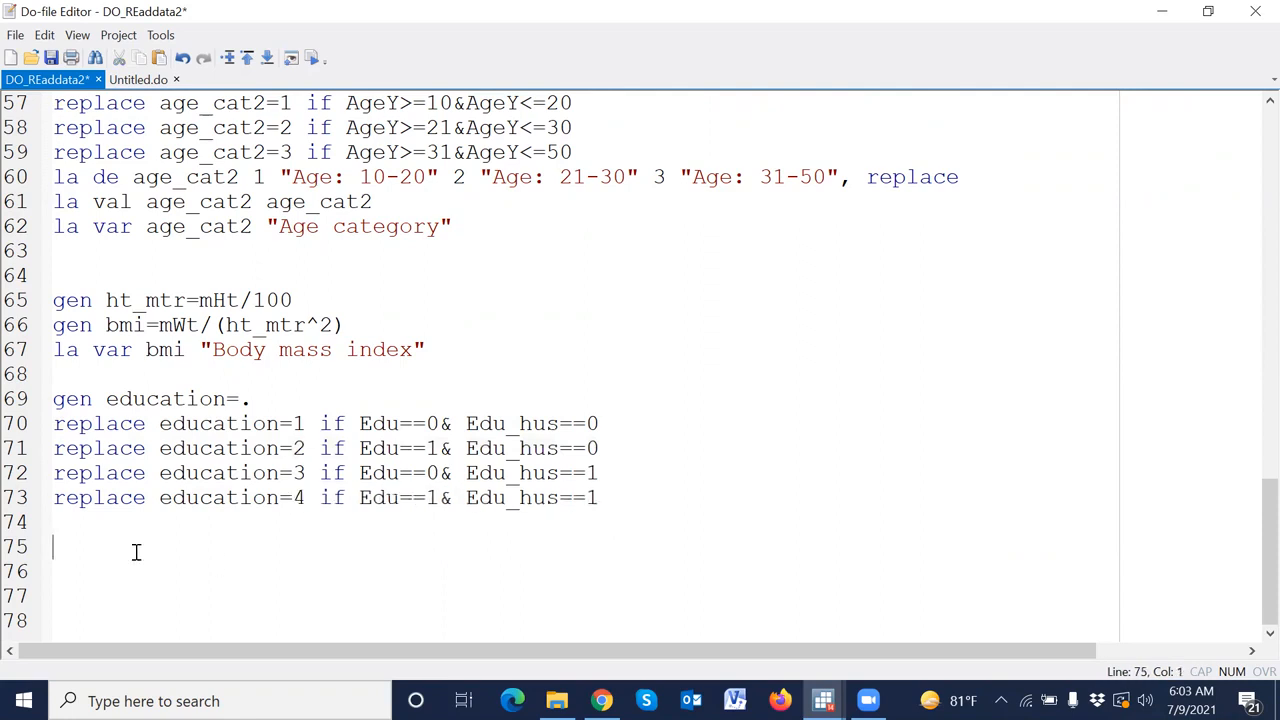
{"action": "type", "text": "la de"}
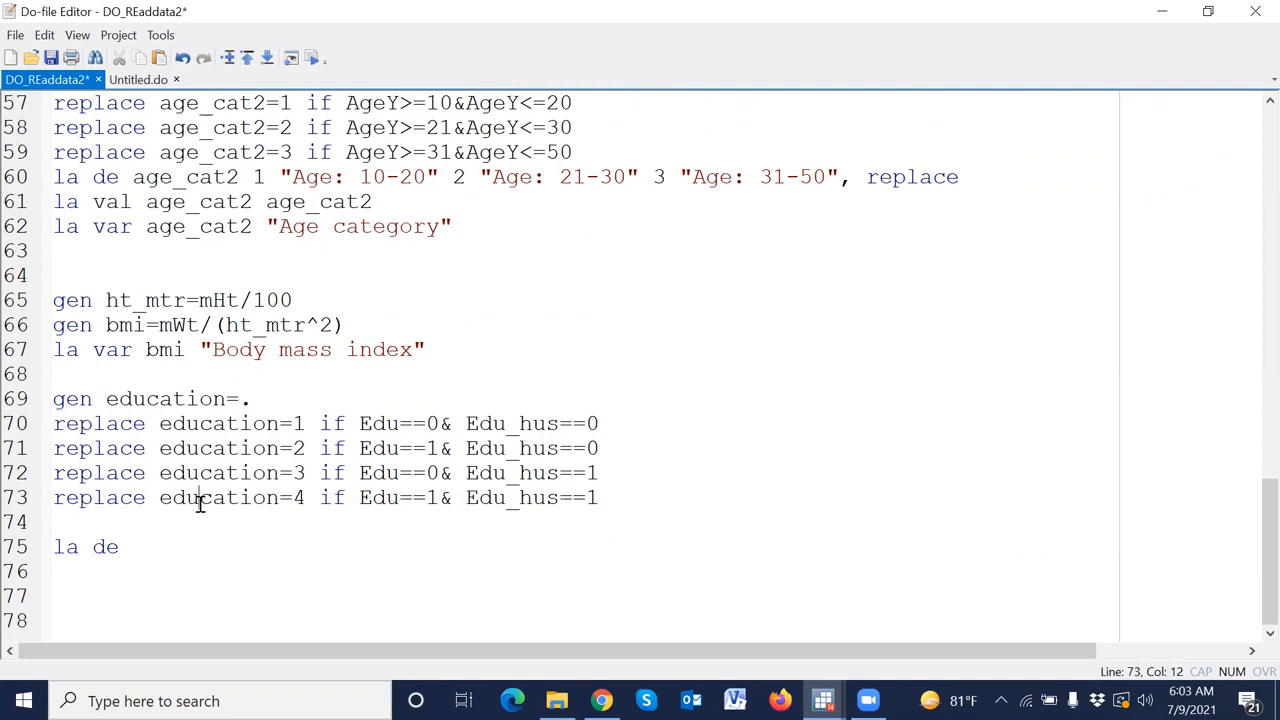
{"action": "double_click", "coordinate": [200, 505]}
{"action": "key", "text": "ctrl+c"}
{"action": "left_click", "coordinate": [158, 546]}
{"action": "key", "text": "ctrl+v"}
{"action": "type", "text": "\"\""}
{"action": "key", "text": "BackSpace"}
{"action": "key", "text": "BackSpace"}
{"action": "type", "text": "1 \"\" 2 \"\" 3 \"\" 4"}
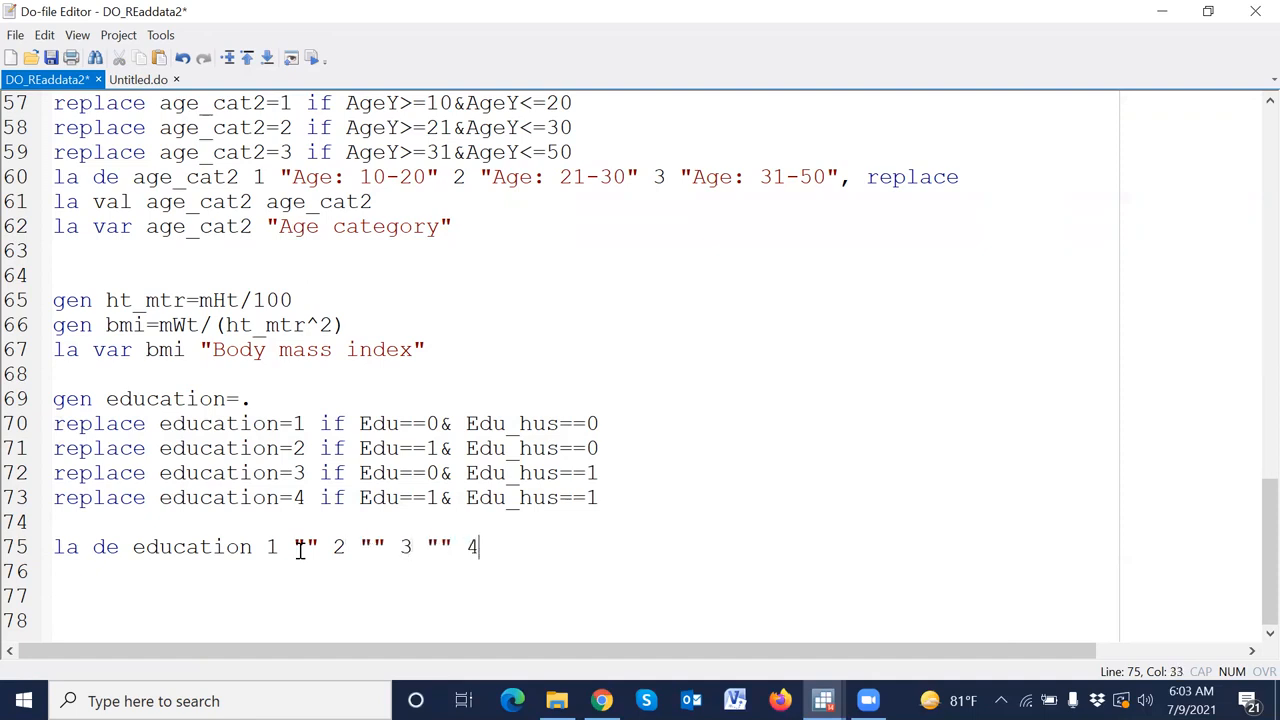
{"action": "type", "text": " \"\", replace"}
Add the command la val education education on the line below the label definition.
{"action": "key", "text": "Return"}
{"action": "type", "text": "l"}
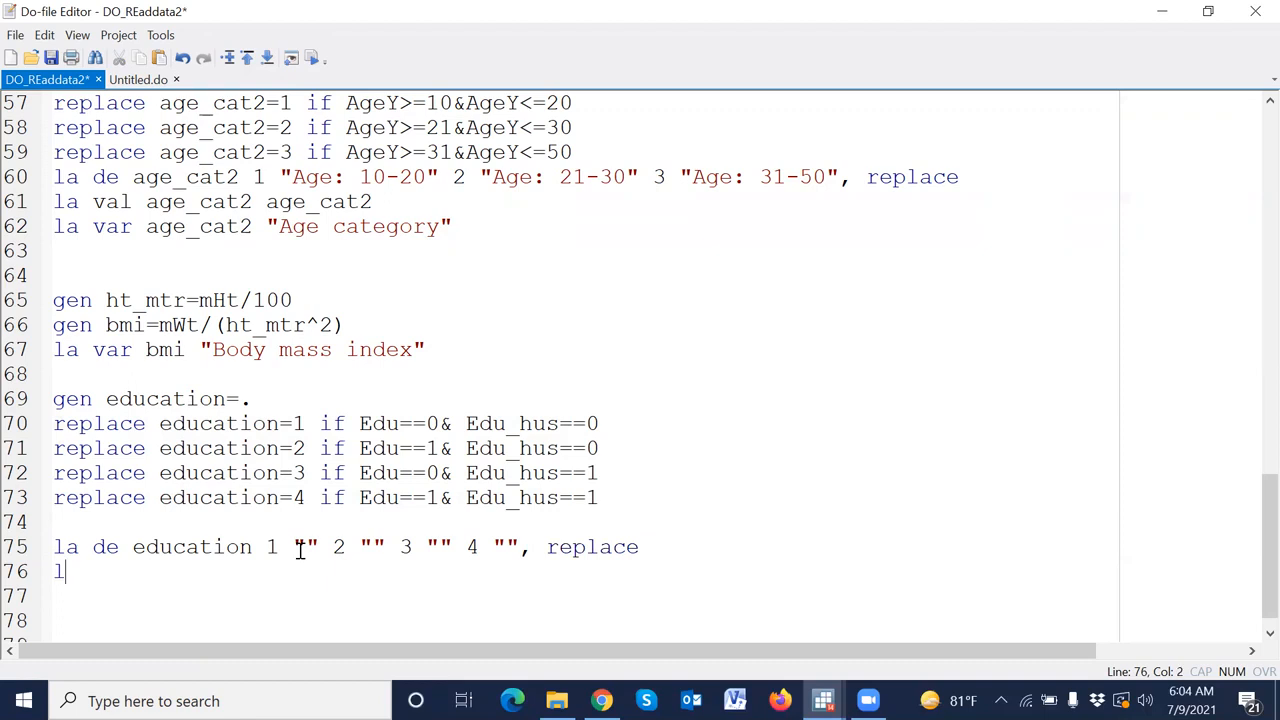
{"action": "type", "text": "a val education education"}
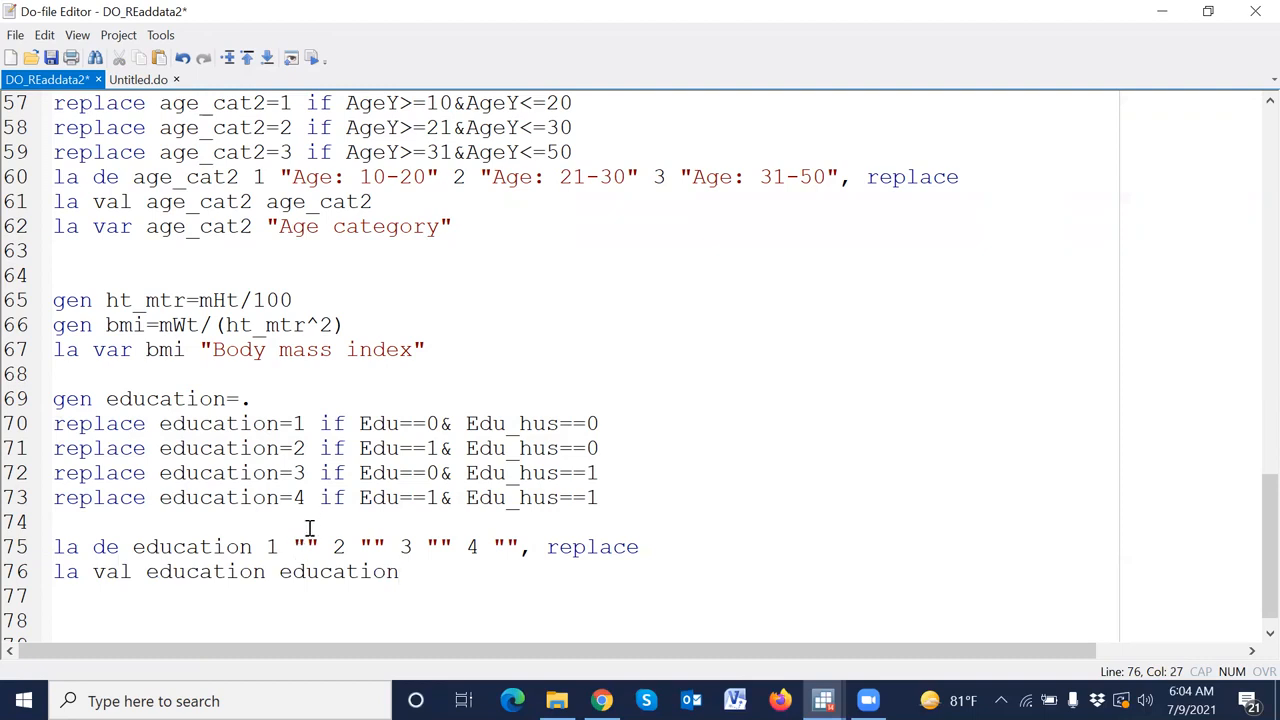
Fill in the label for education value 1 as "Mother not educated, father educated".
{"action": "left_click", "coordinate": [306, 547]}
{"action": "type", "text": "Mother"}
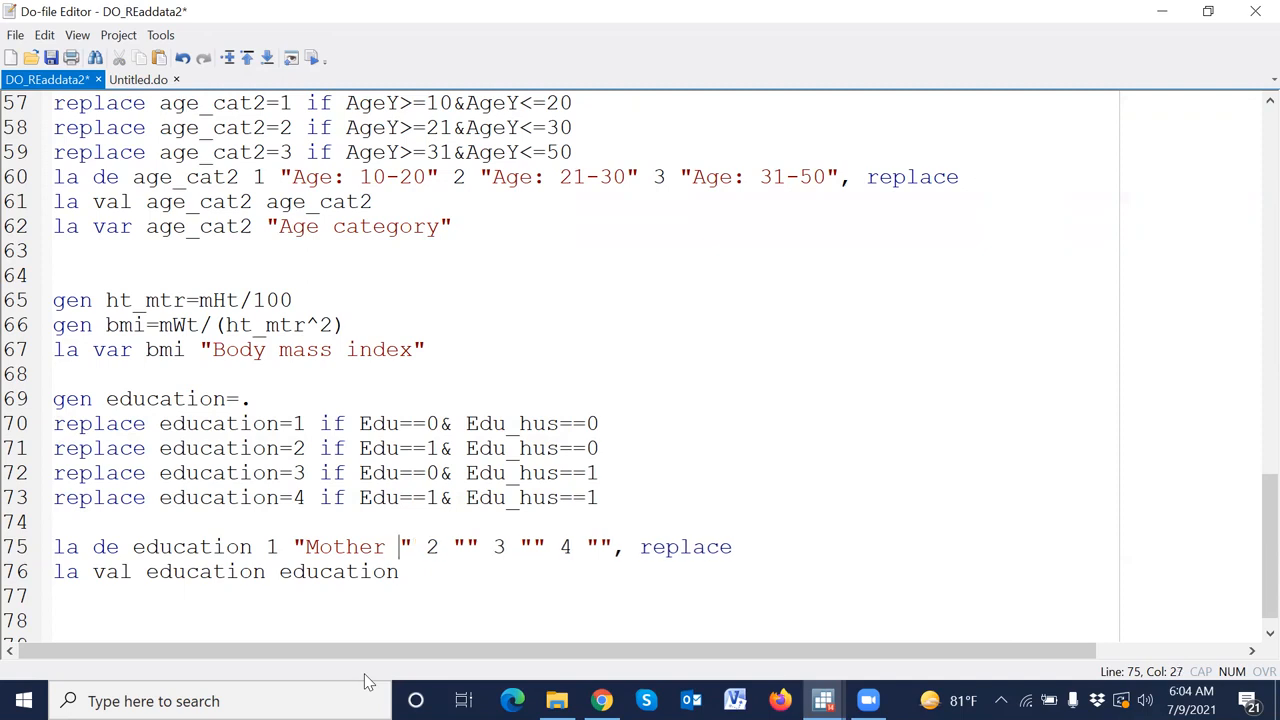
{"action": "key", "text": "BackSpace"}
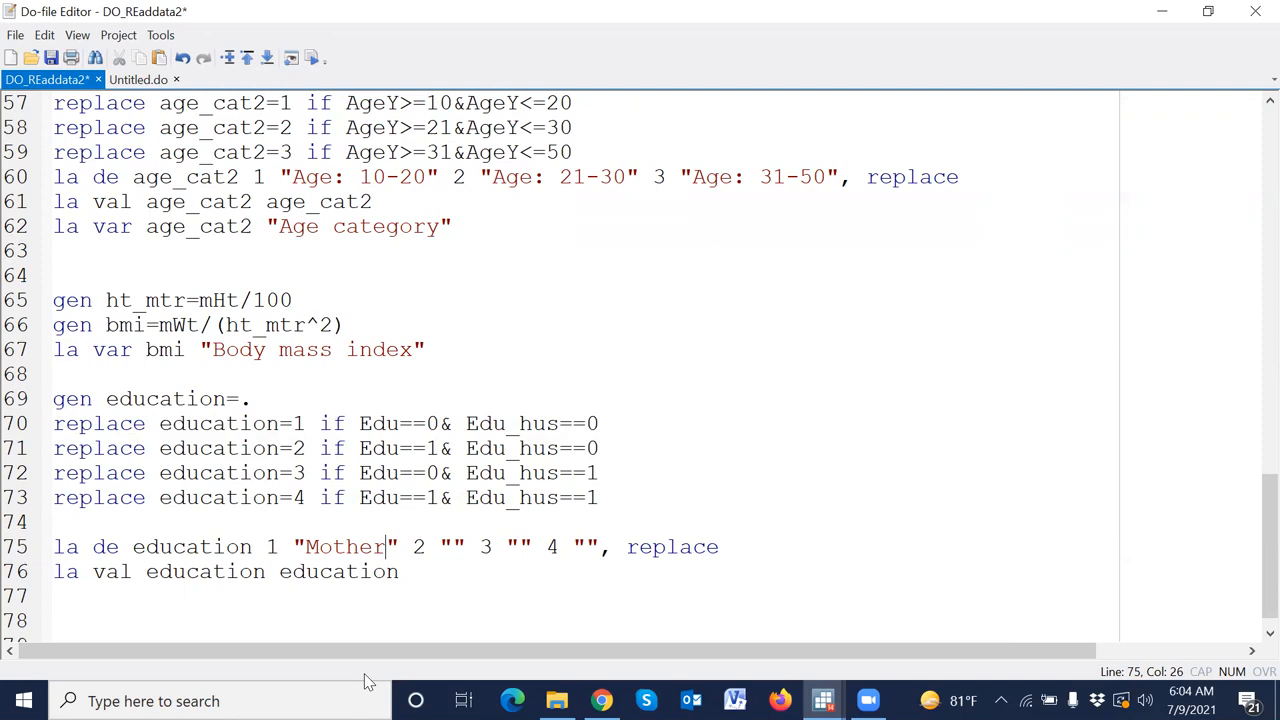
{"action": "type", "text": "not "}
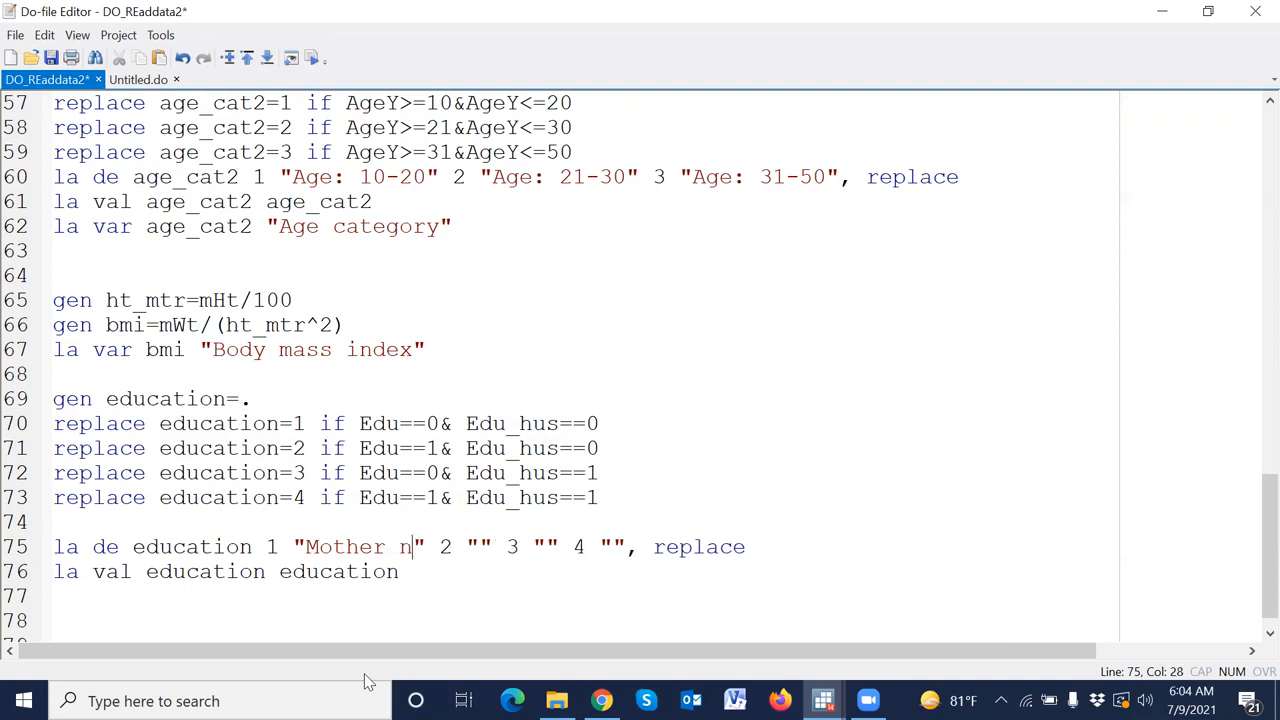
{"action": "type", "text": "educate"}
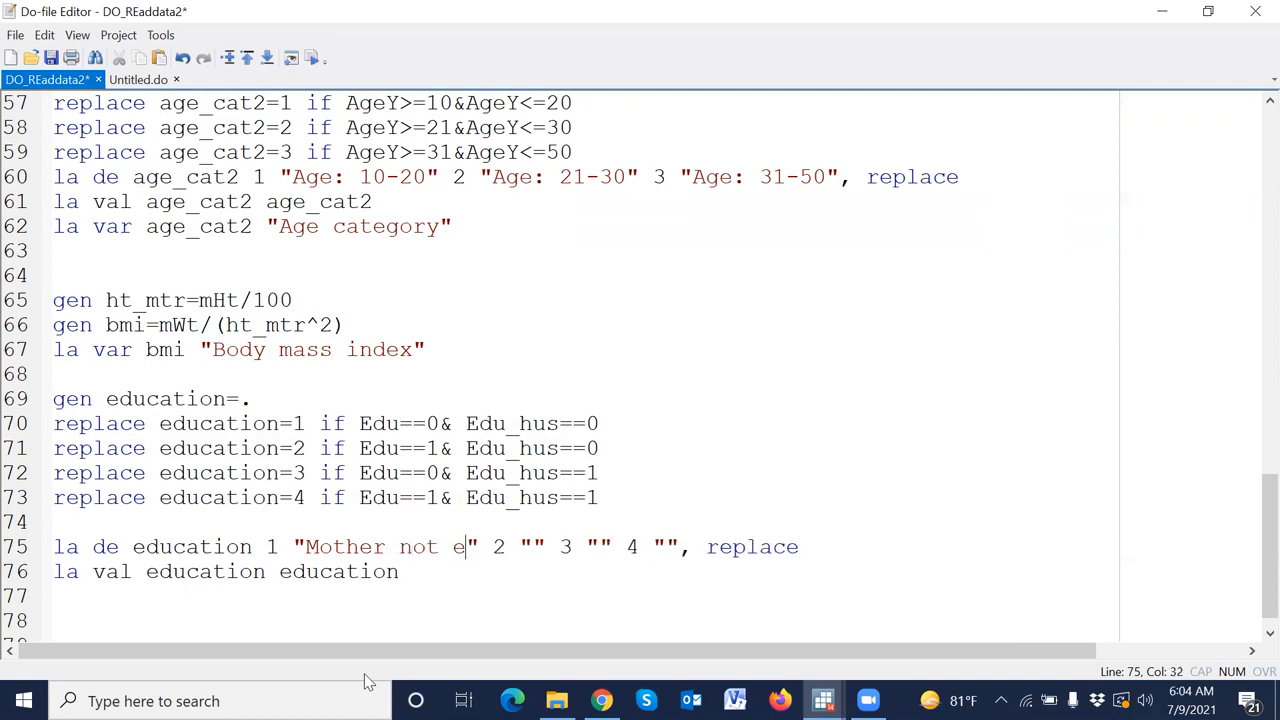
{"action": "type", "text": "d"}
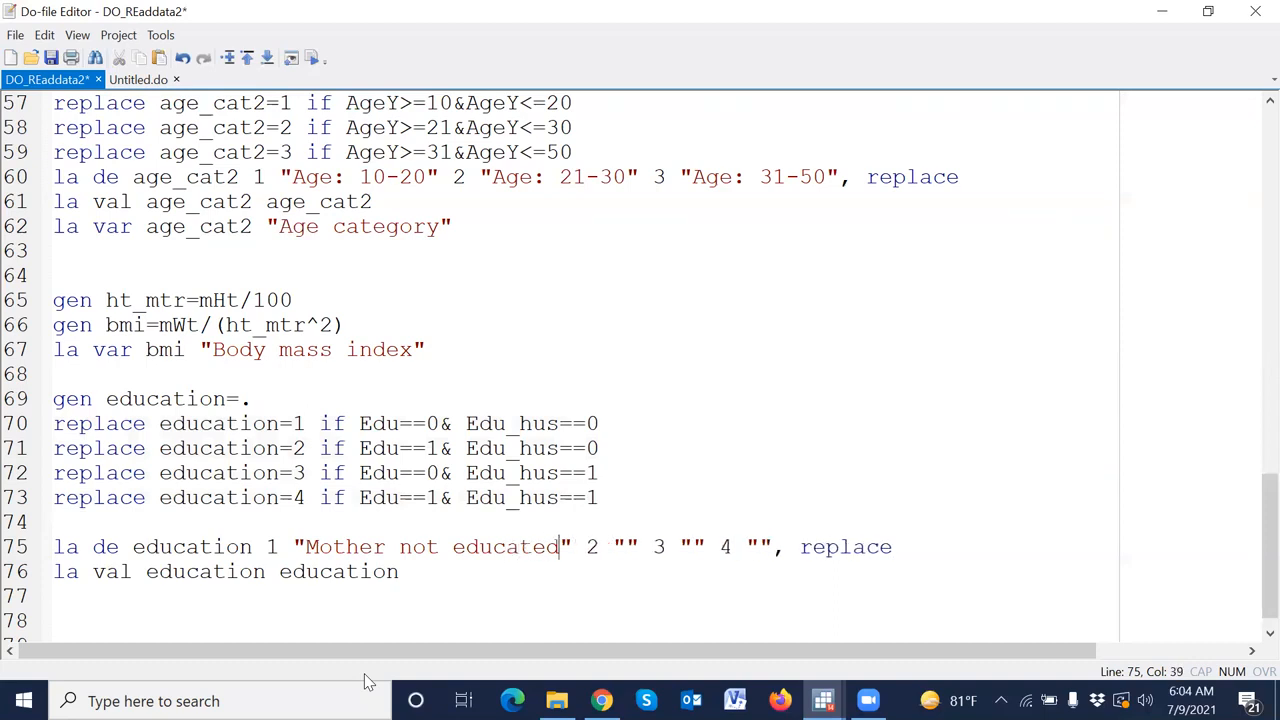
{"action": "type", "text": ", fath"}
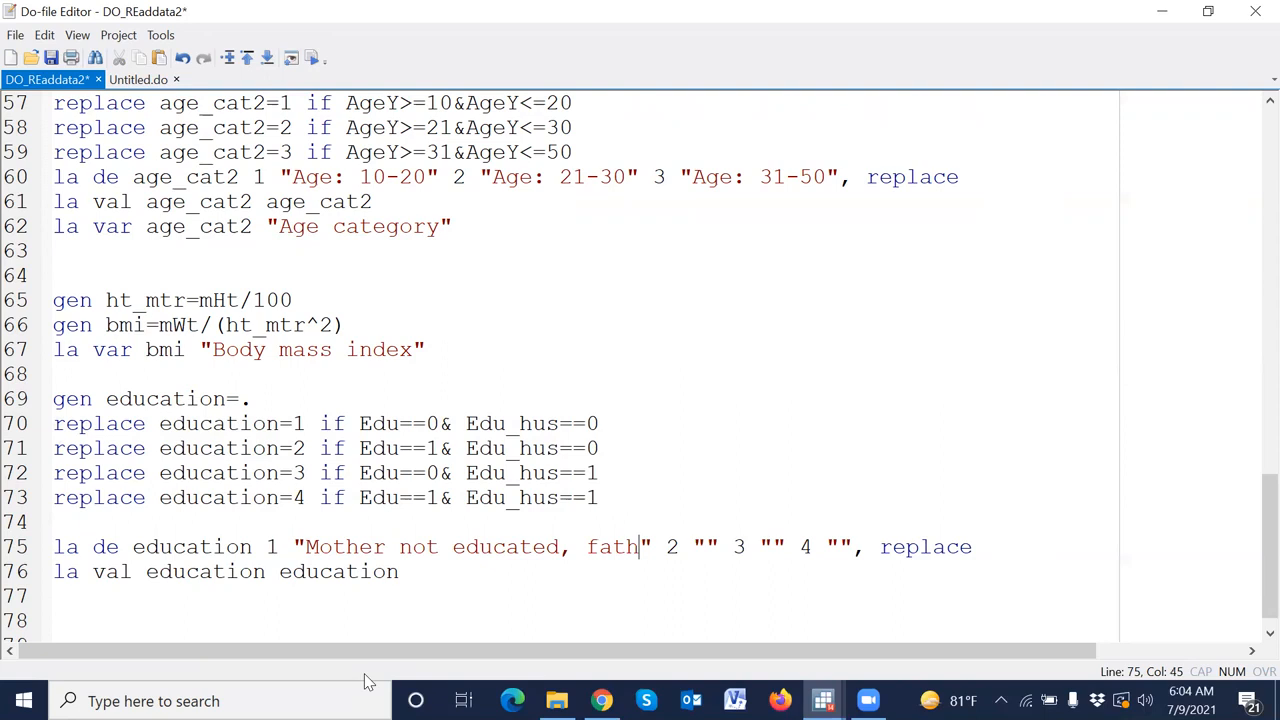
{"action": "type", "text": "er"}
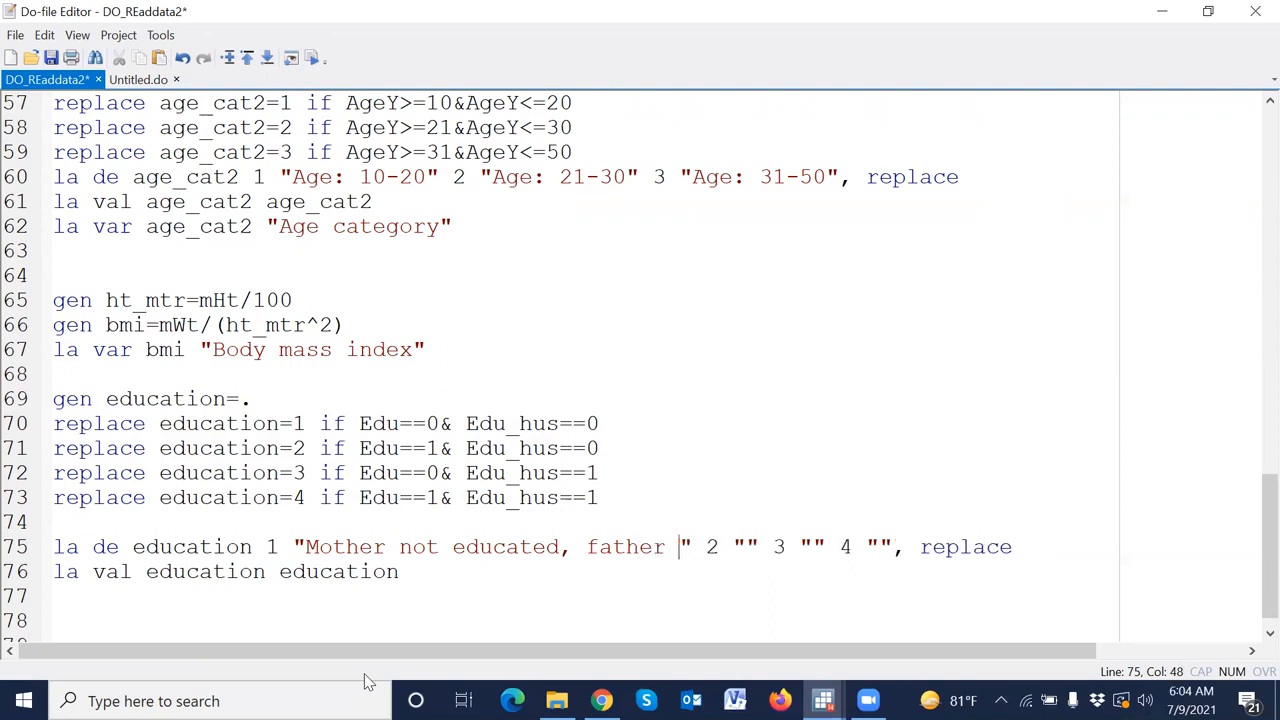
{"action": "type", "text": " educated"}
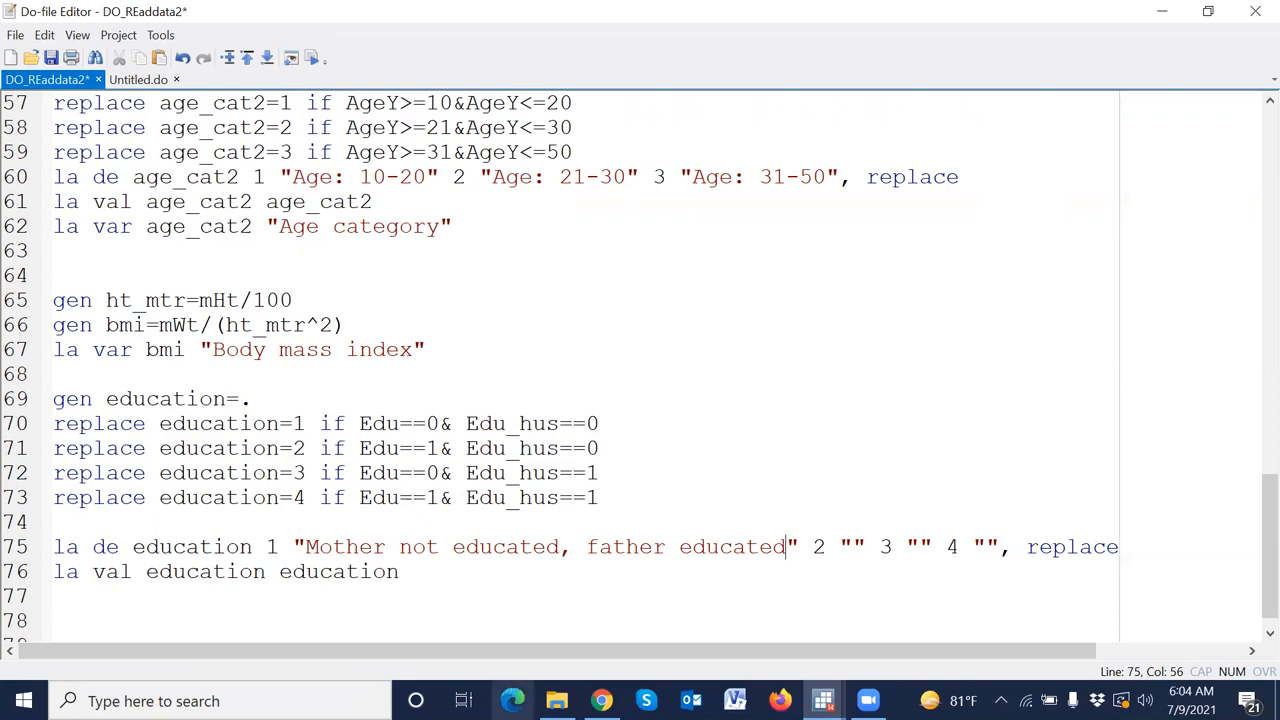
Reword the label for education value 1 to "Mother and father not educated".
{"action": "left_click_drag", "start_coordinate": [304, 547], "coordinate": [790, 547]}
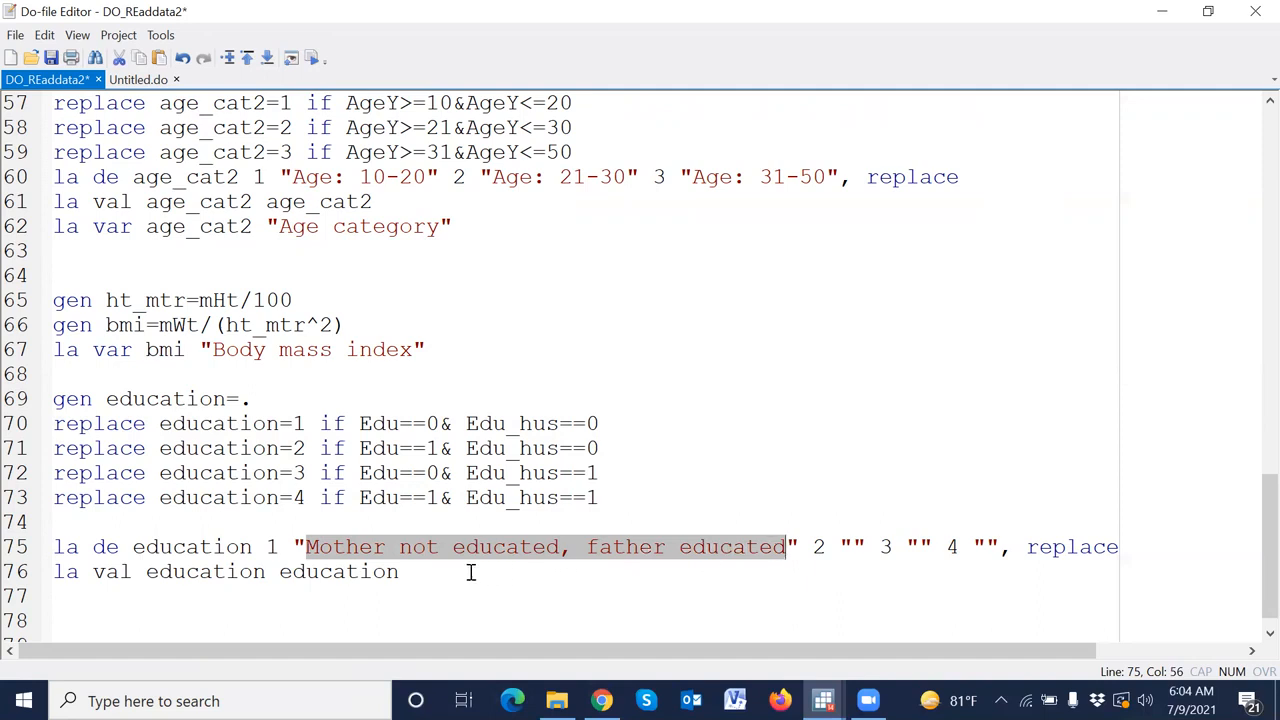
{"action": "left_click_drag", "start_coordinate": [790, 547], "coordinate": [587, 541]}
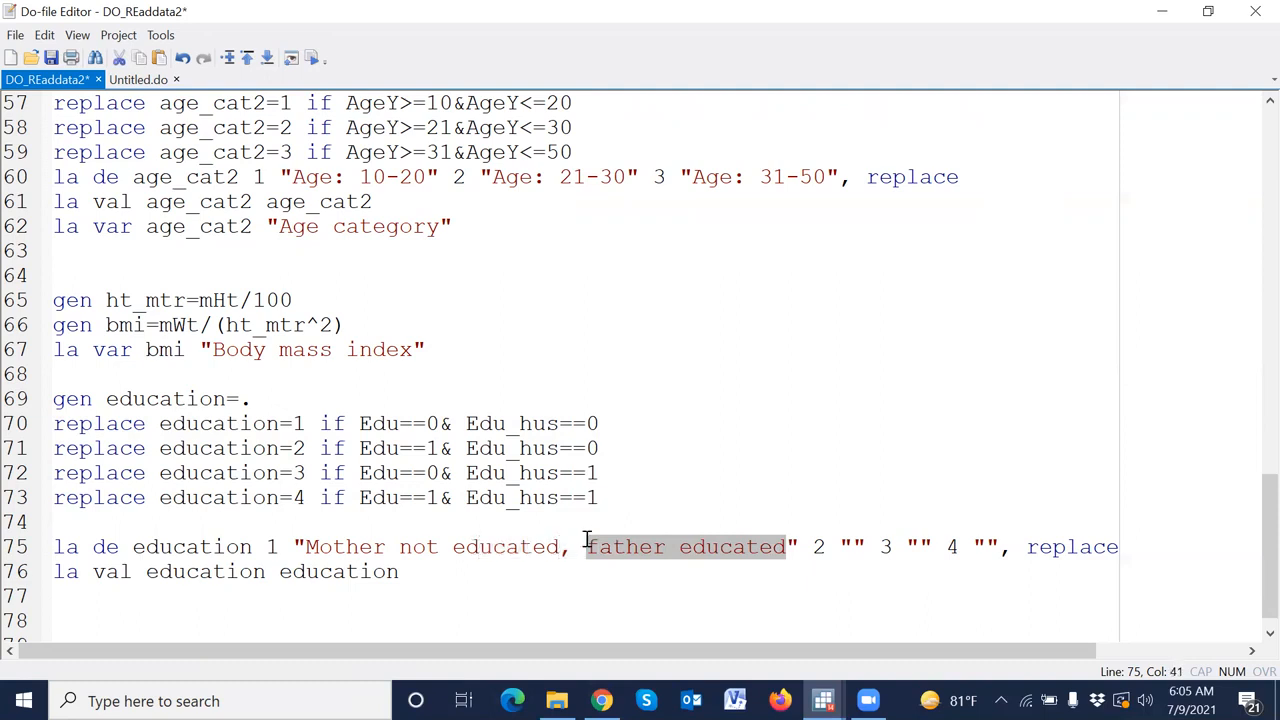
{"action": "key", "text": "BackSpace"}
{"action": "key", "text": "BackSpace"}
{"action": "key", "text": "BackSpace"}
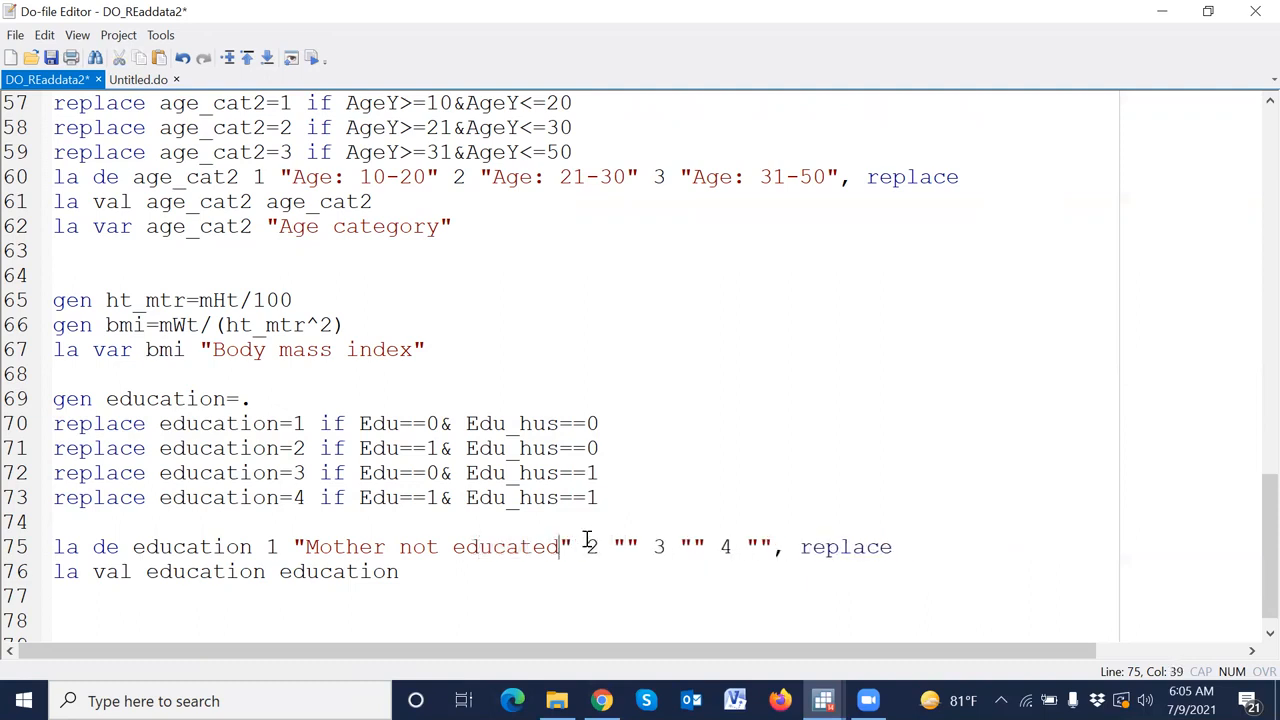
{"action": "left_click", "coordinate": [397, 547]}
{"action": "type", "text": "and father"}
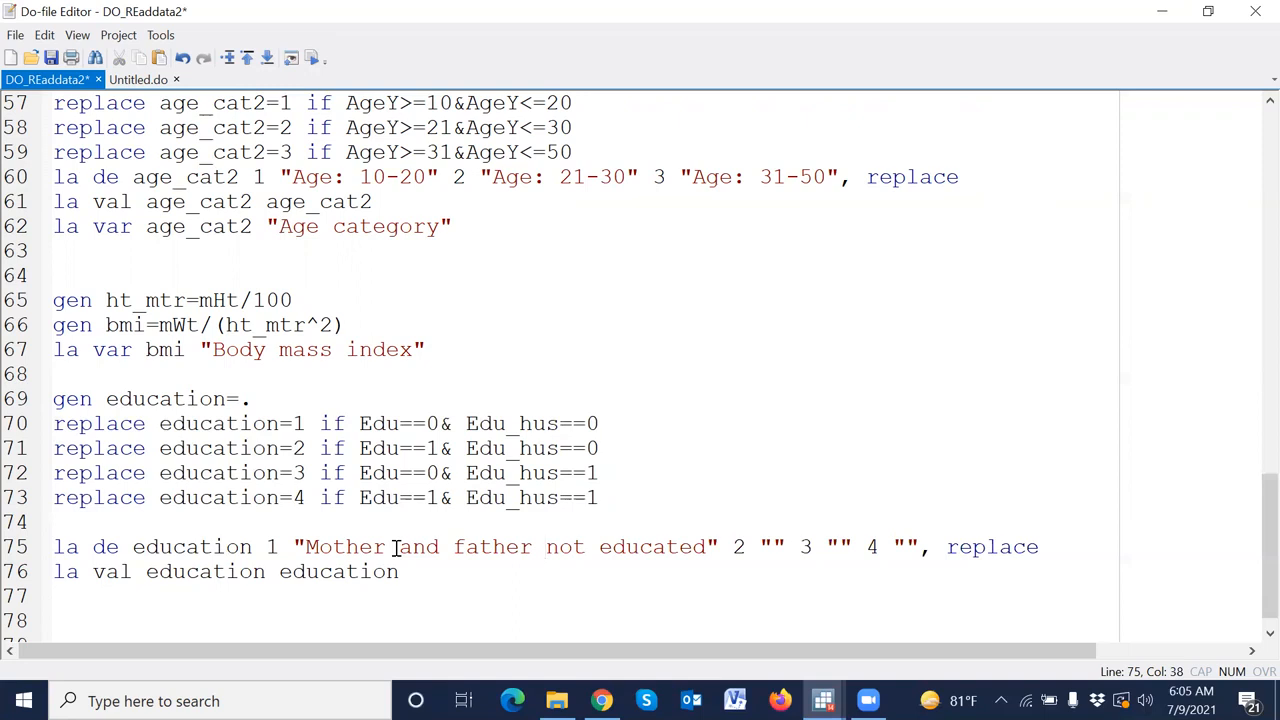
Fill in the education labels "Mother educated" for value 2 and "Father educated" for value 3.
{"action": "left_click", "coordinate": [772, 546]}
{"action": "type", "text": "Mothe"}
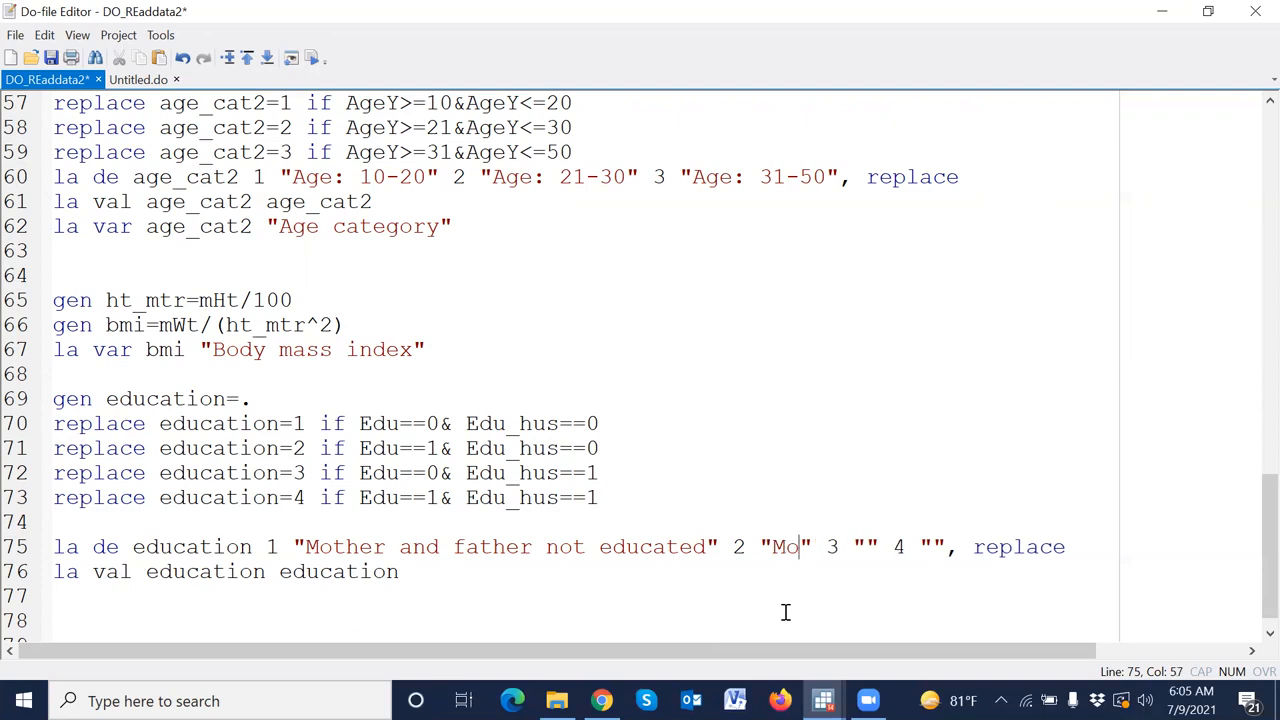
{"action": "type", "text": "r "}
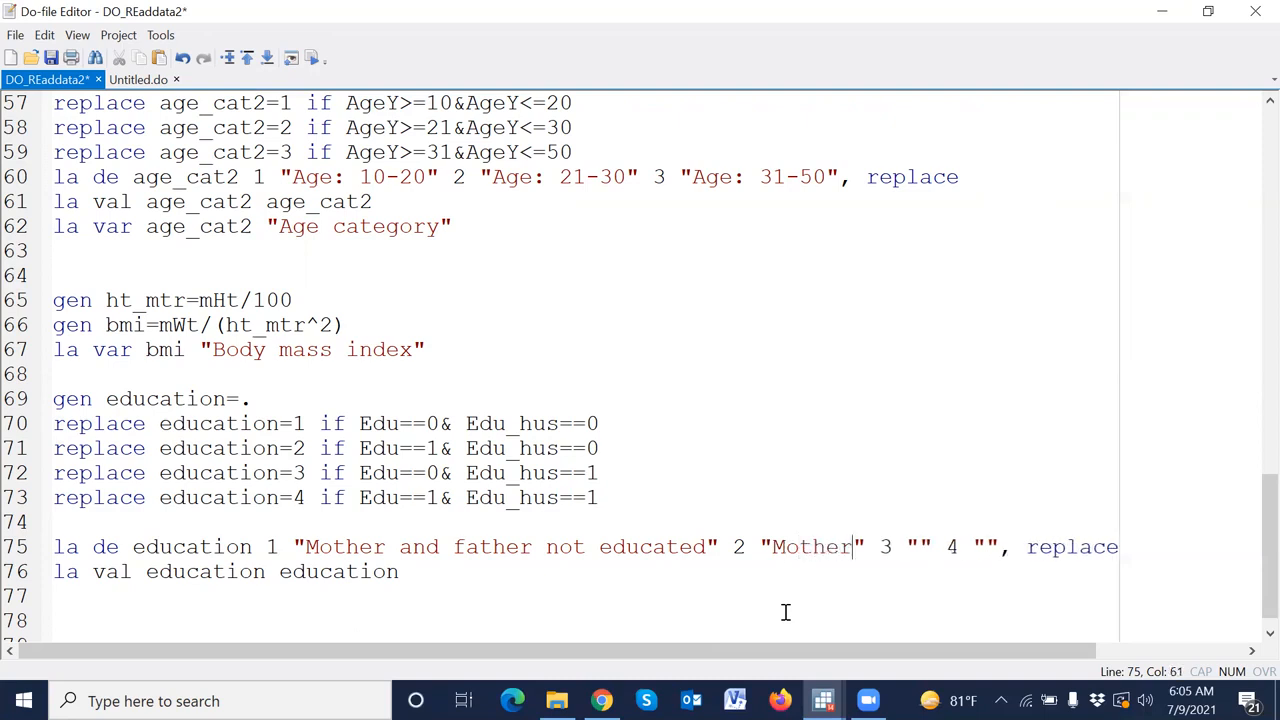
{"action": "type", "text": "educated"}
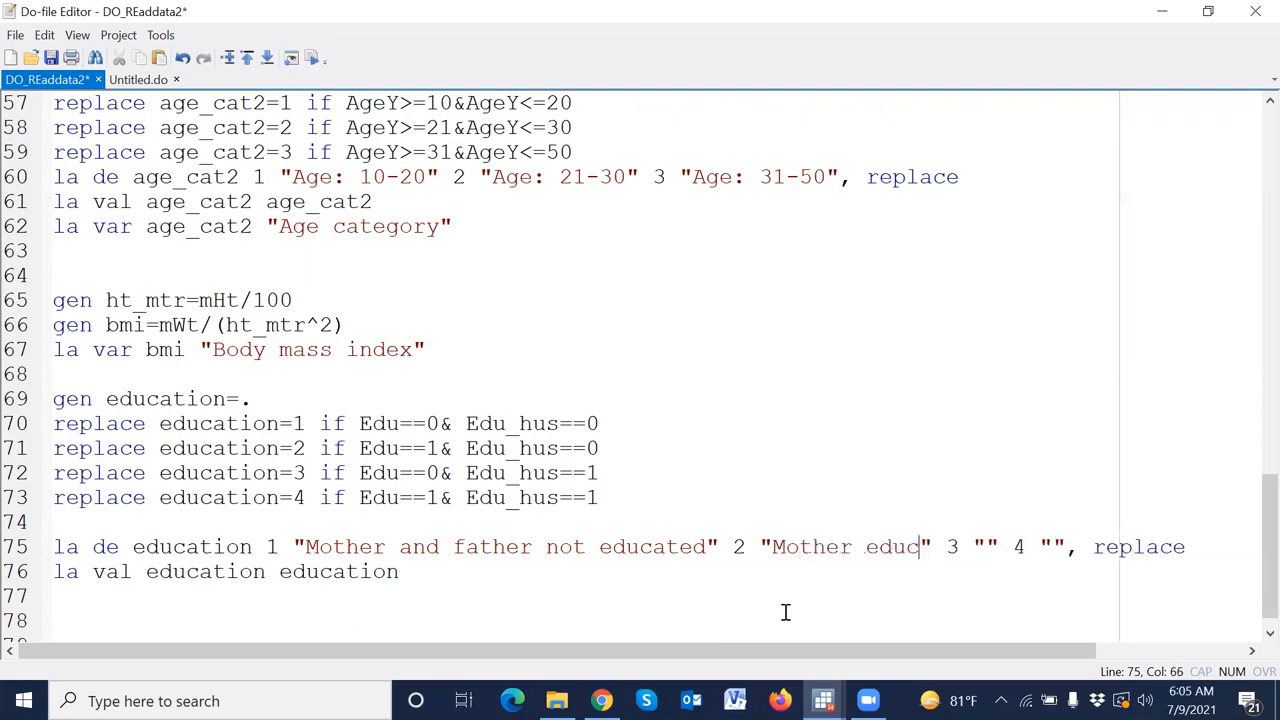
{"action": "left_click", "coordinate": [1040, 547]}
{"action": "type", "text": "Father"}
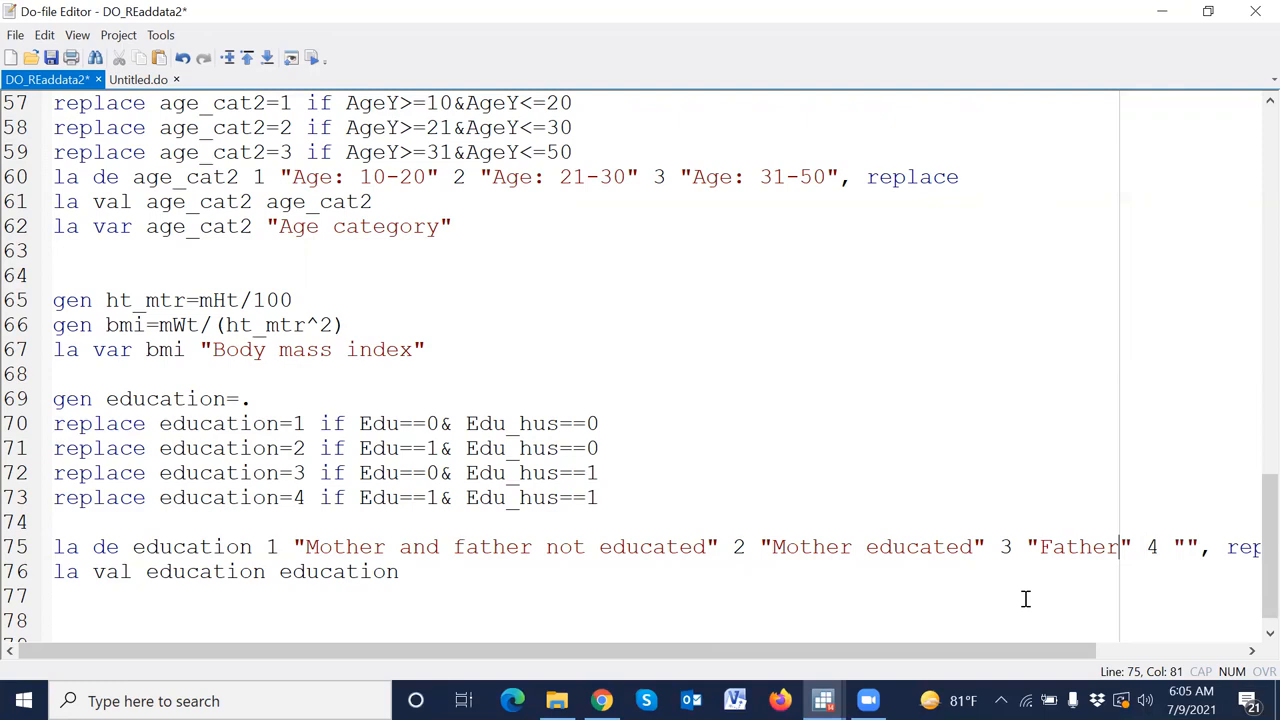
{"action": "type", "text": " educat"}
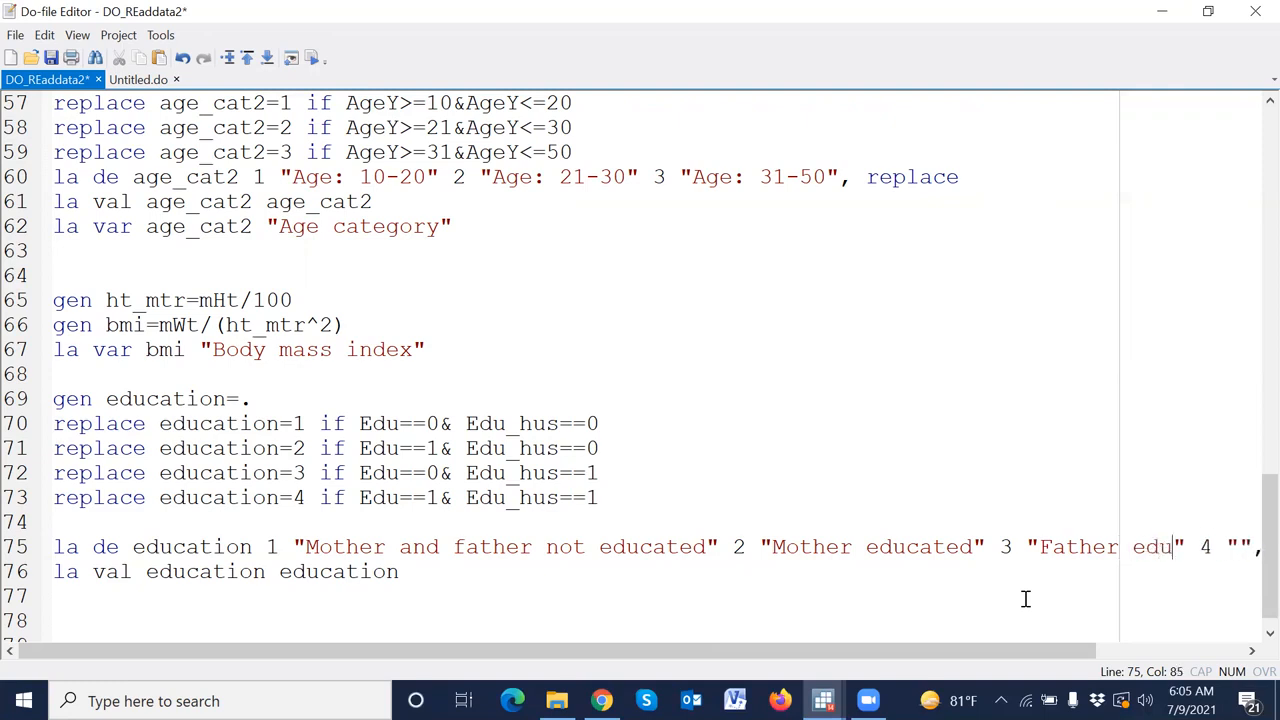
{"action": "type", "text": "ed"}
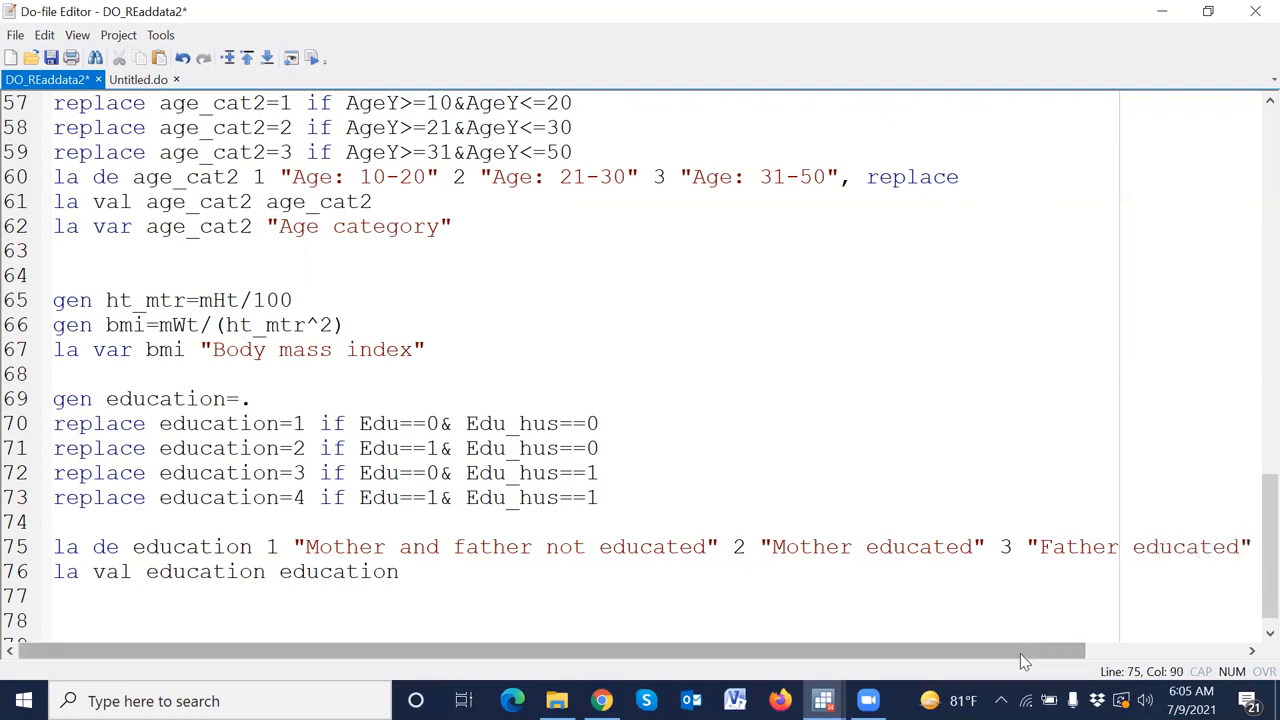
Continue the la de education command on a new line with /// before "Father educated" and remove the leading space.
{"action": "left_click_drag", "start_coordinate": [1022, 660], "coordinate": [971, 654]}
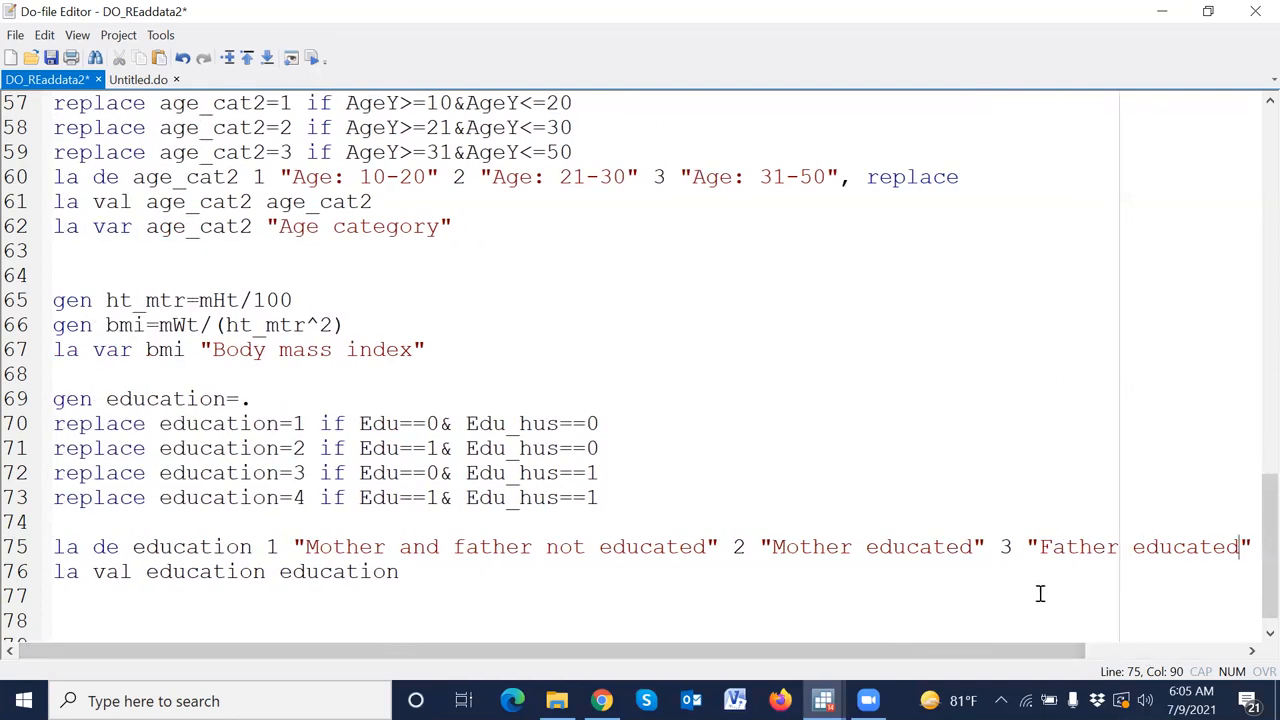
{"action": "left_click", "coordinate": [1011, 547]}
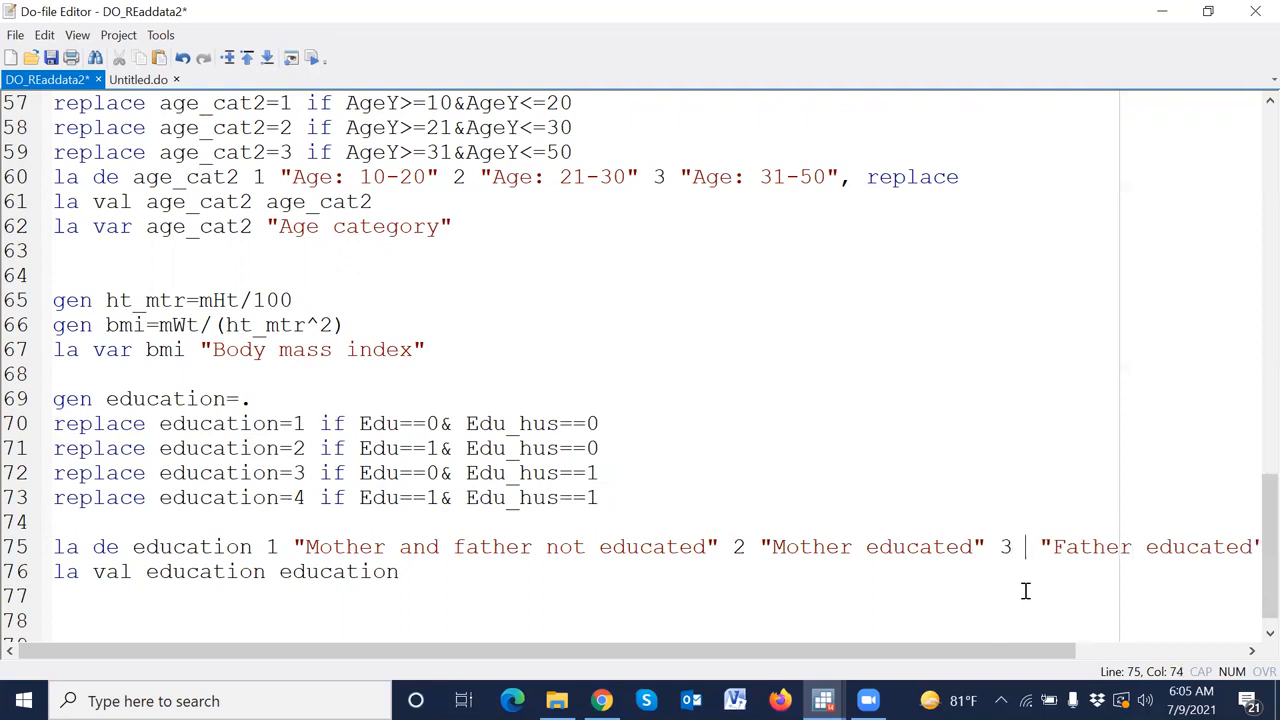
{"action": "type", "text": "///"}
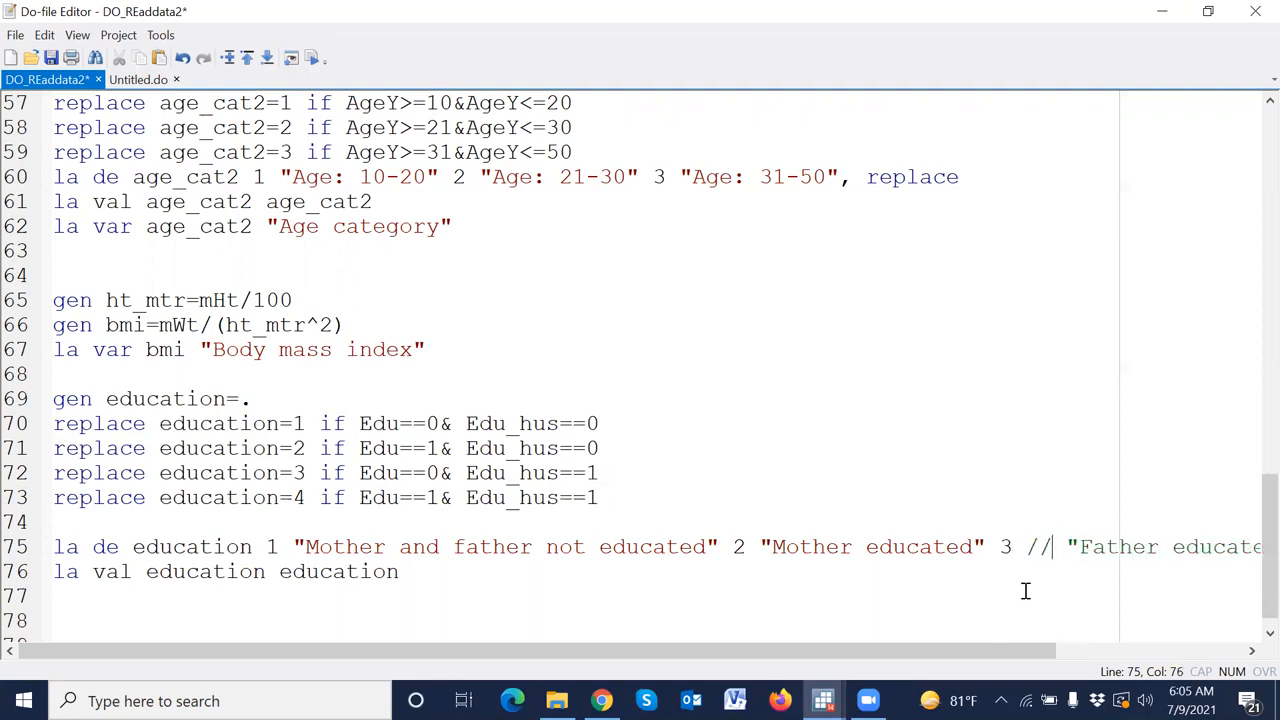
{"action": "key", "text": "Return"}
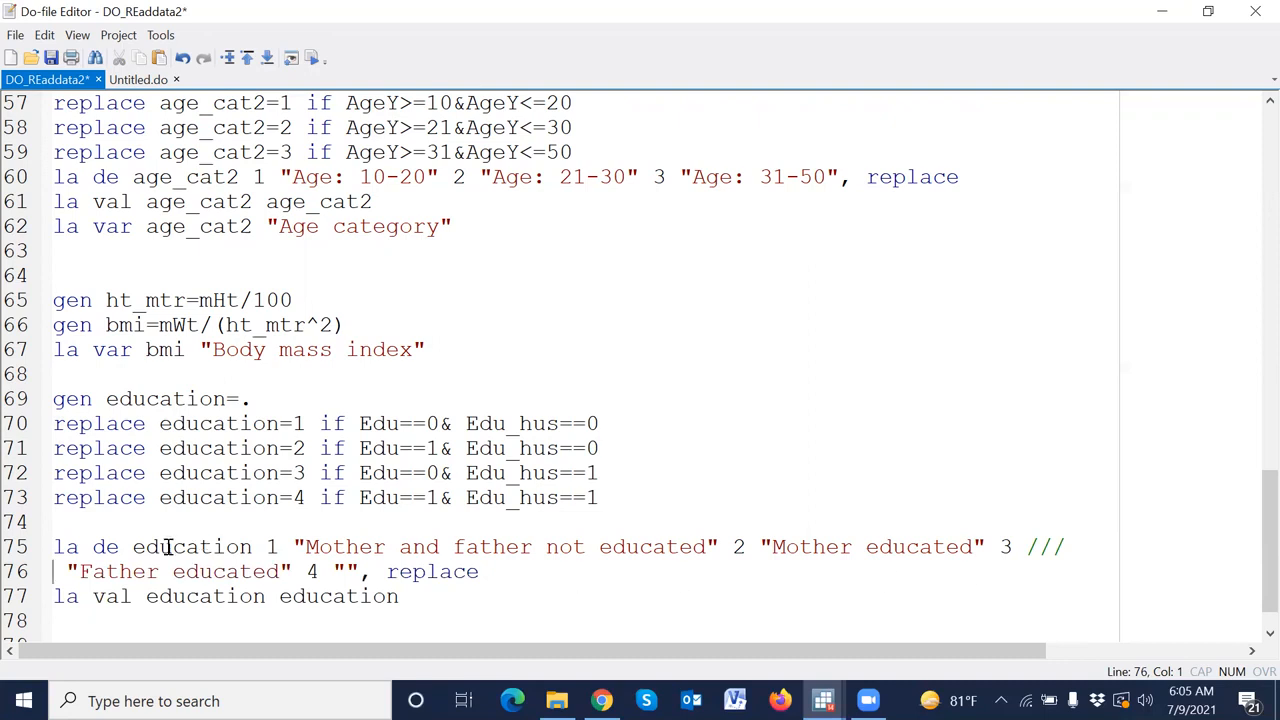
{"action": "key", "text": "Delete"}
Insert three blank lines between the la de education and la val education commands.
{"action": "left_click", "coordinate": [465, 580]}
{"action": "key", "text": "Return"}
{"action": "key", "text": "Return"}
{"action": "key", "text": "Return"}
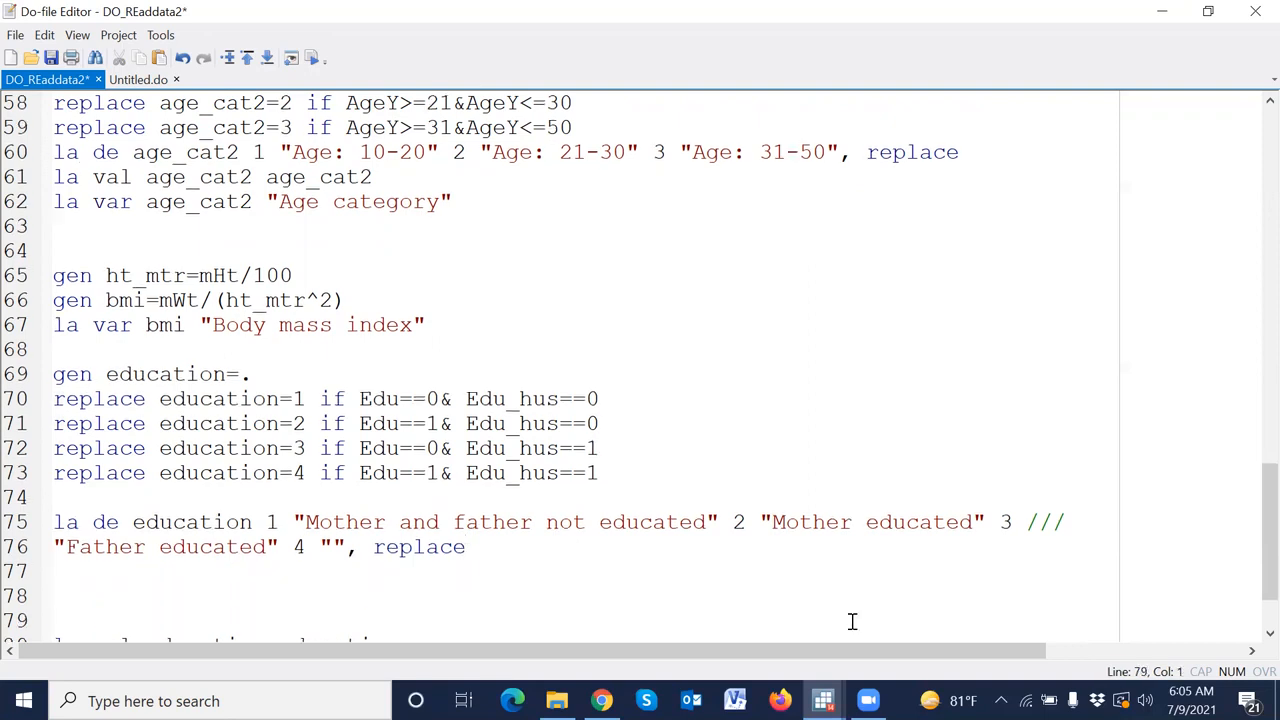
Fill in the label "Both are educated" for education value 4 in the la de education command.
{"action": "left_click", "coordinate": [338, 548]}
{"action": "type", "text": "Both "}
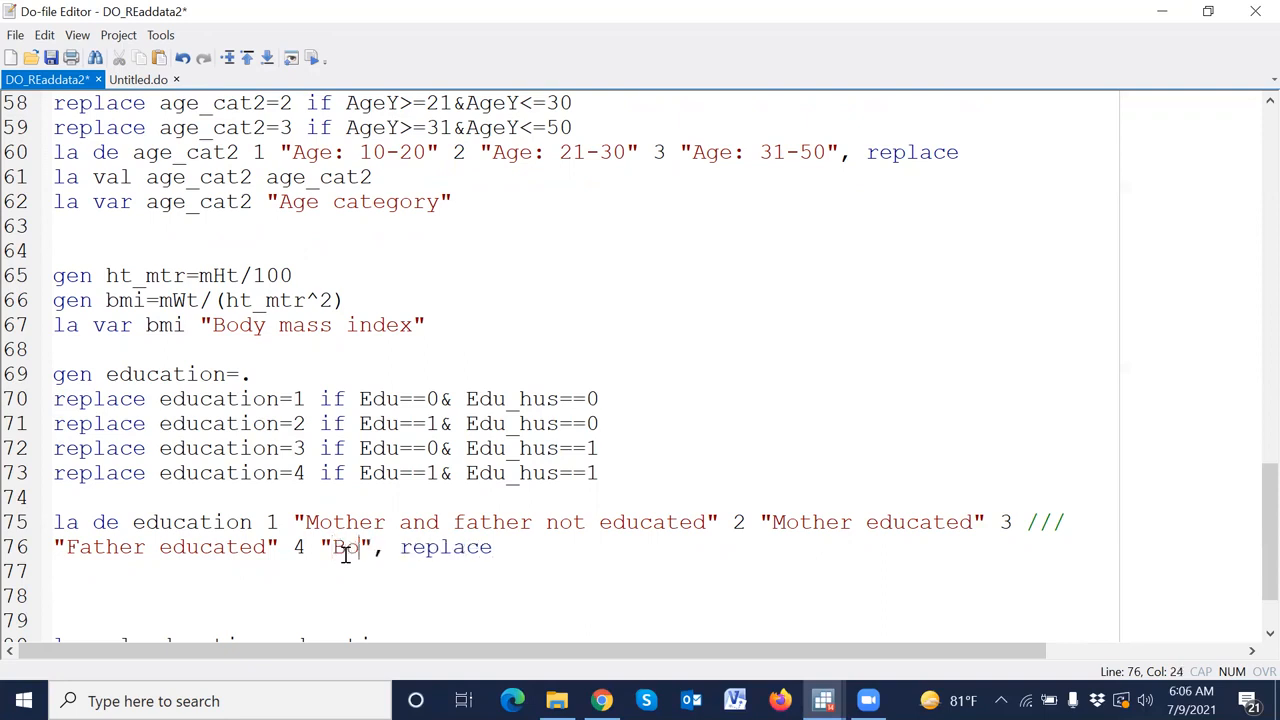
{"action": "type", "text": "are "}
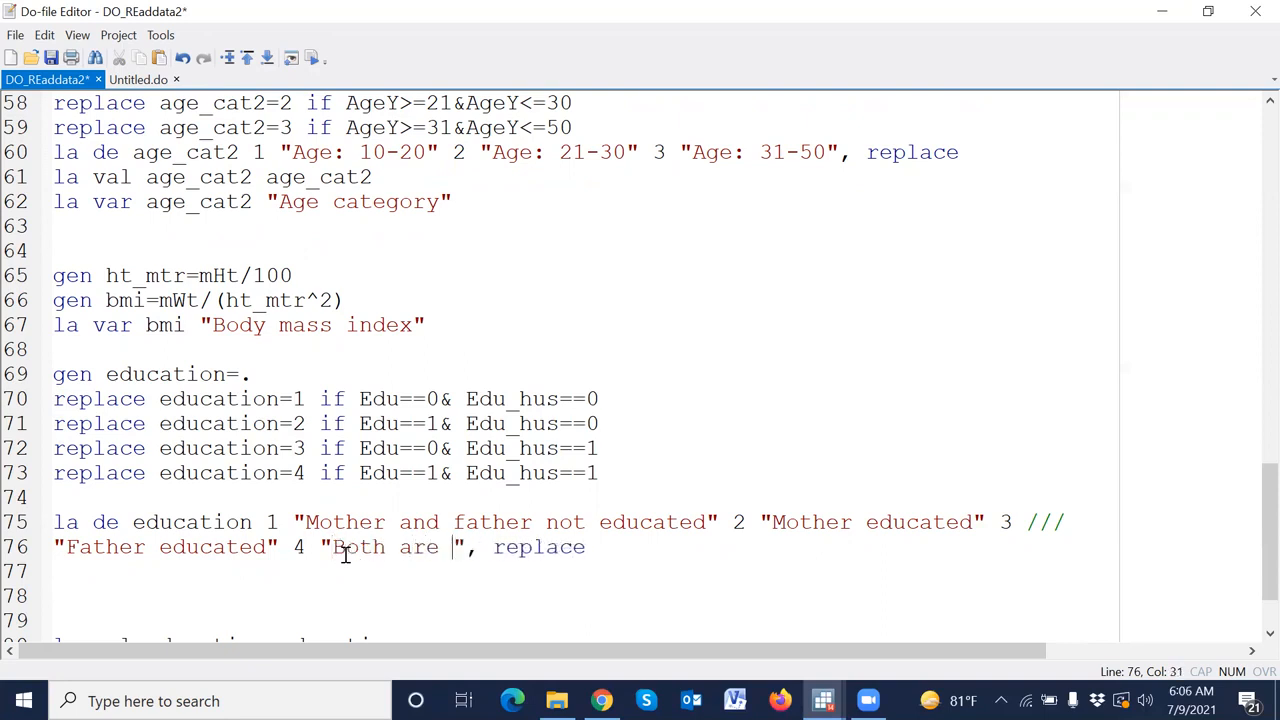
{"action": "type", "text": "educate"}
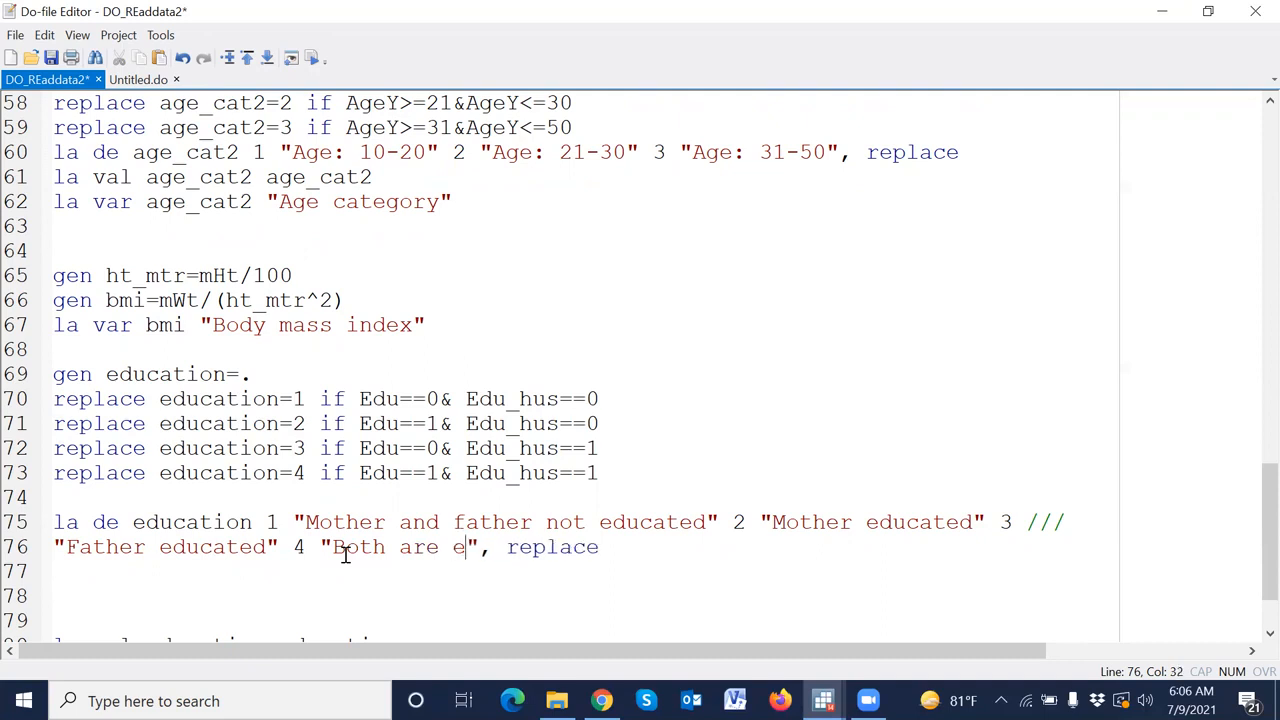
{"action": "type", "text": "d"}
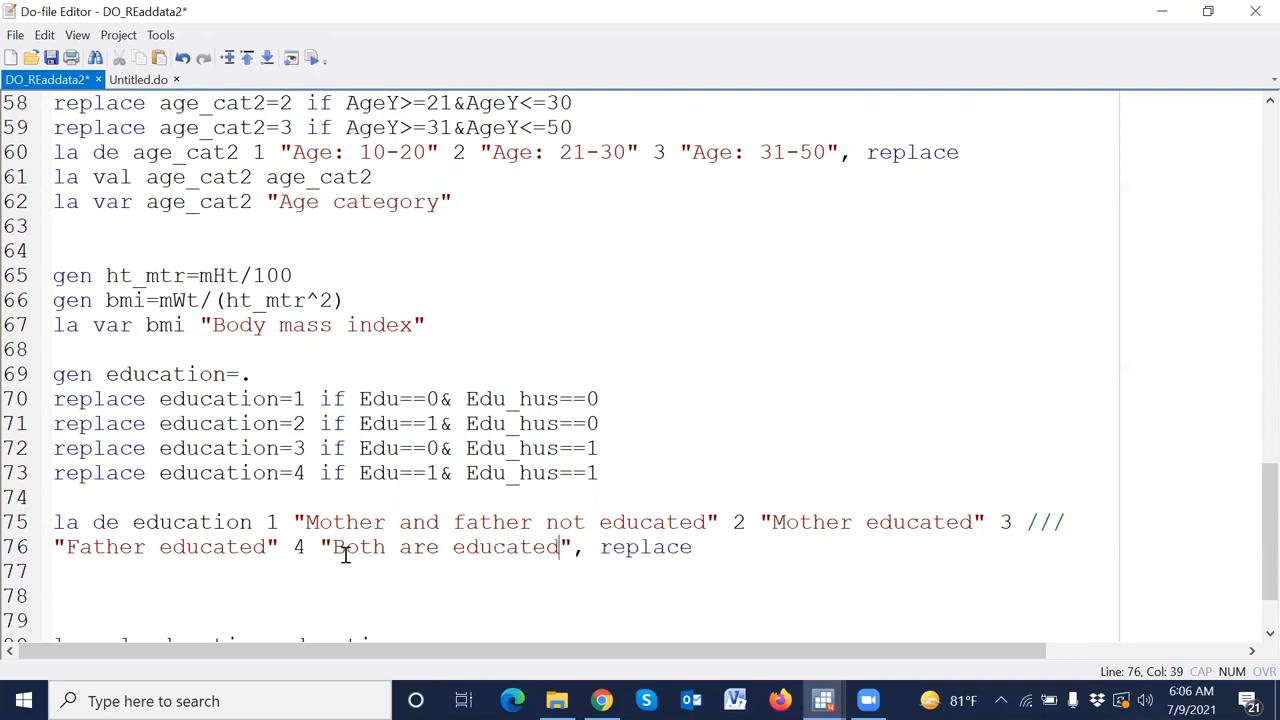
Remove the blank lines between the la de education and la val education commands.
{"action": "left_click", "coordinate": [141, 576]}
{"action": "key", "text": "Delete"}
{"action": "key", "text": "Delete"}
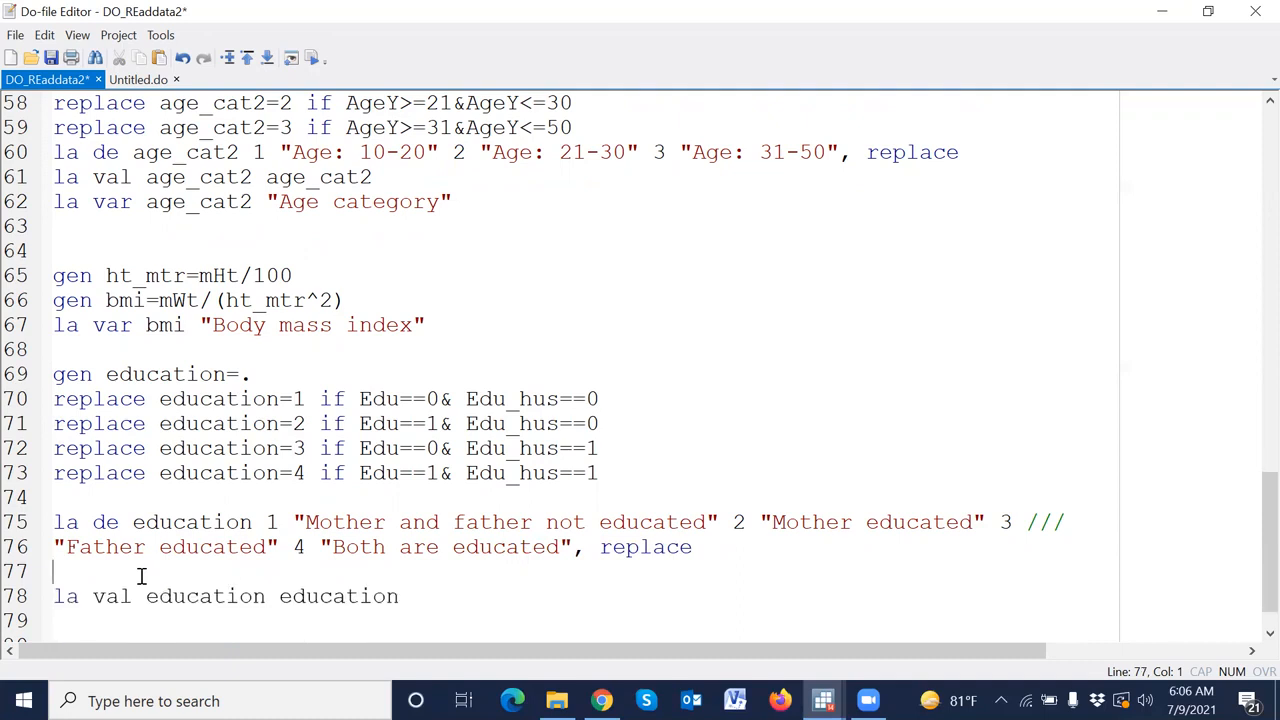
{"action": "key", "text": "Delete"}
Run the education replace, la de and la val lines of the do-file and tabulate education with ta education.
{"action": "left_click_drag", "start_coordinate": [27, 405], "coordinate": [27, 612]}
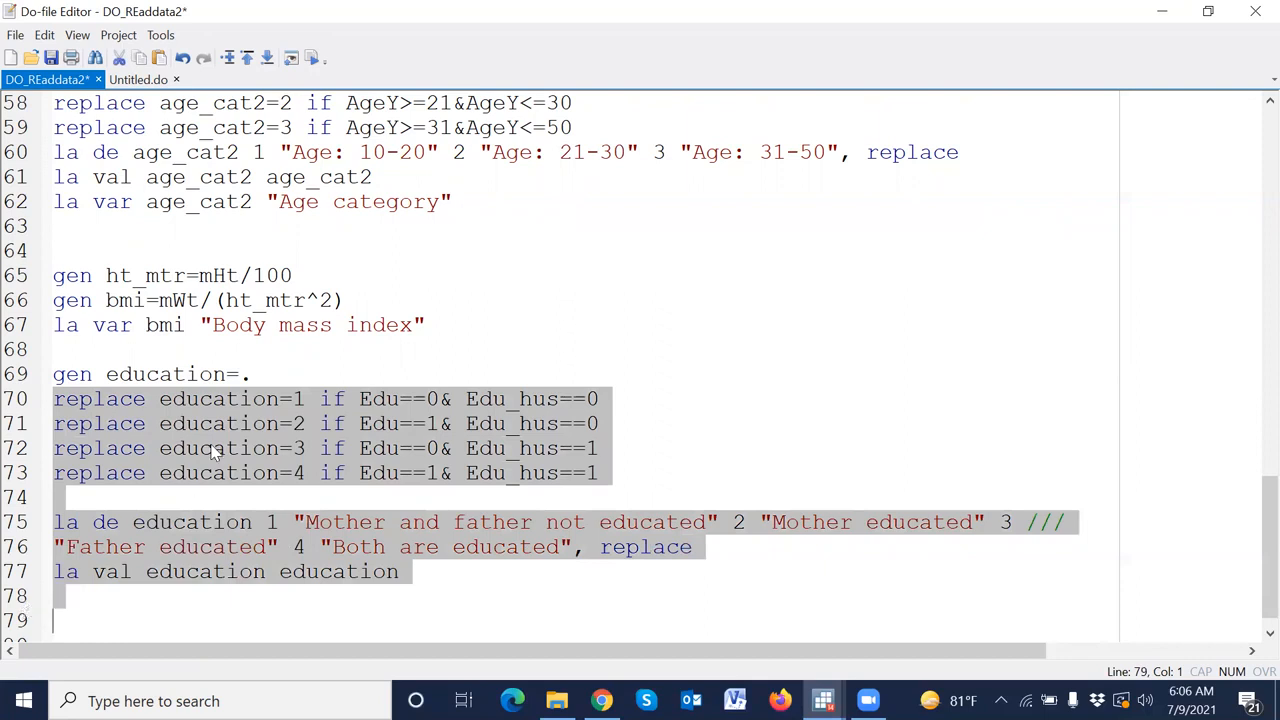
{"action": "left_click", "coordinate": [311, 57]}
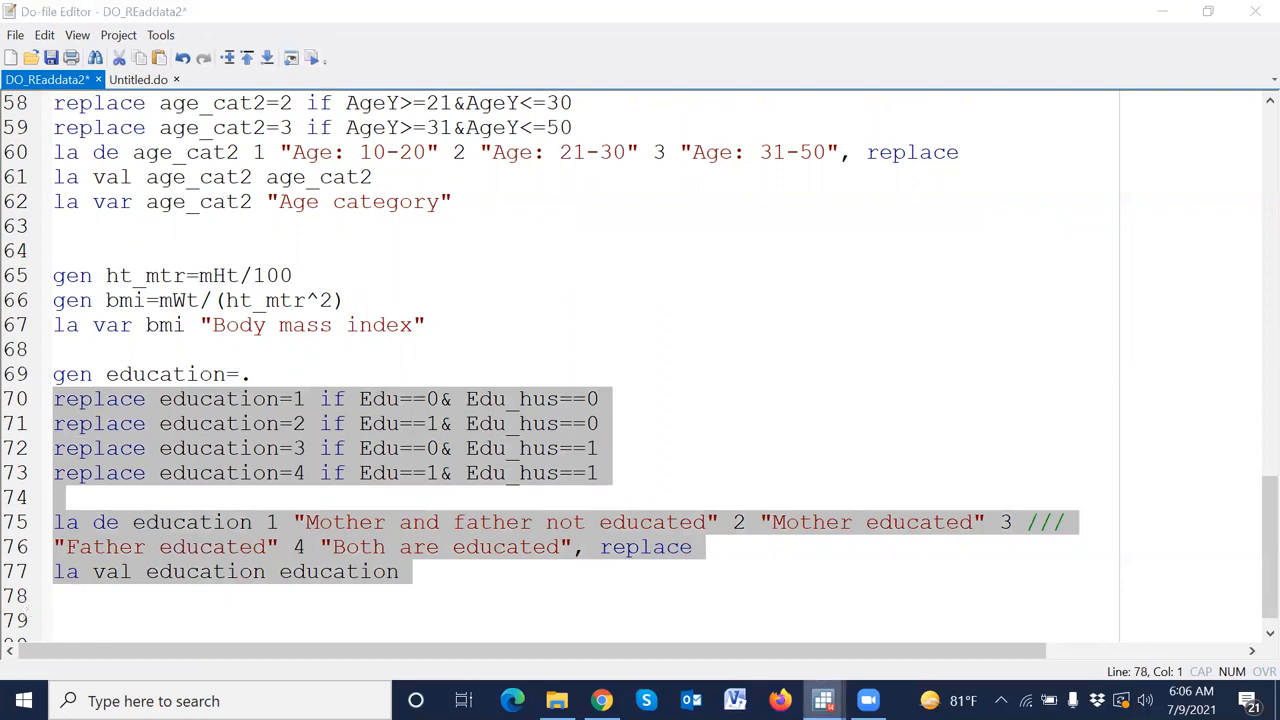
{"action": "mouse_move", "coordinate": [823, 700]}
{"action": "left_click", "coordinate": [720, 640]}
{"action": "type", "text": "ta"}
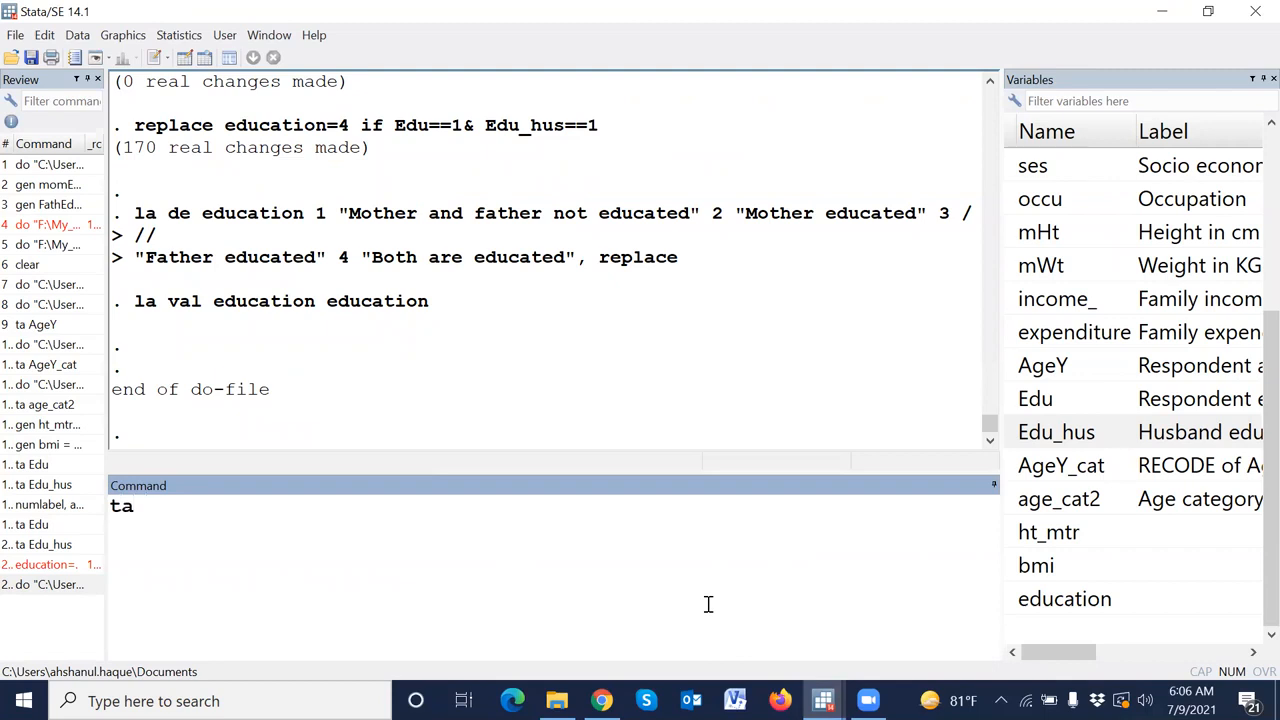
{"action": "double_click", "coordinate": [1014, 600]}
{"action": "key", "text": "Return"}
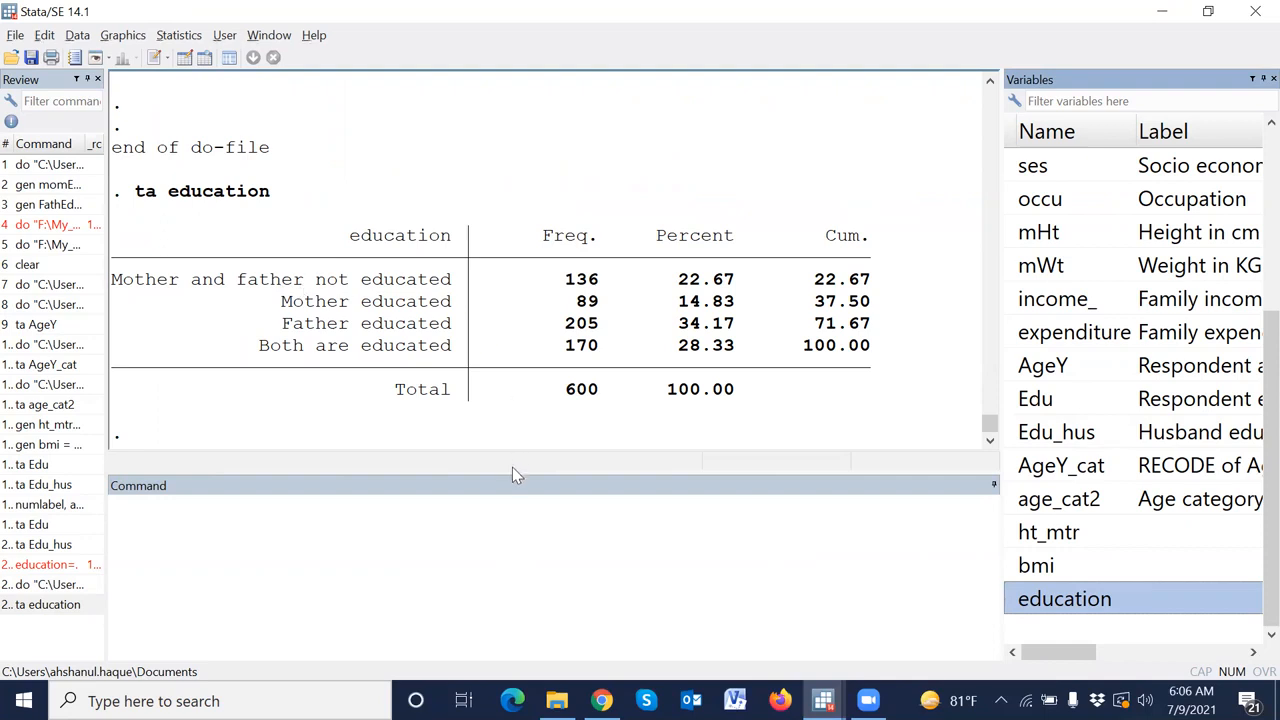
Reword the do-file label for education value 1 to "Both are not educated".
{"action": "key", "text": "alt+Tab"}
{"action": "left_click", "coordinate": [497, 609]}
{"action": "left_click_drag", "start_coordinate": [533, 522], "coordinate": [307, 522]}
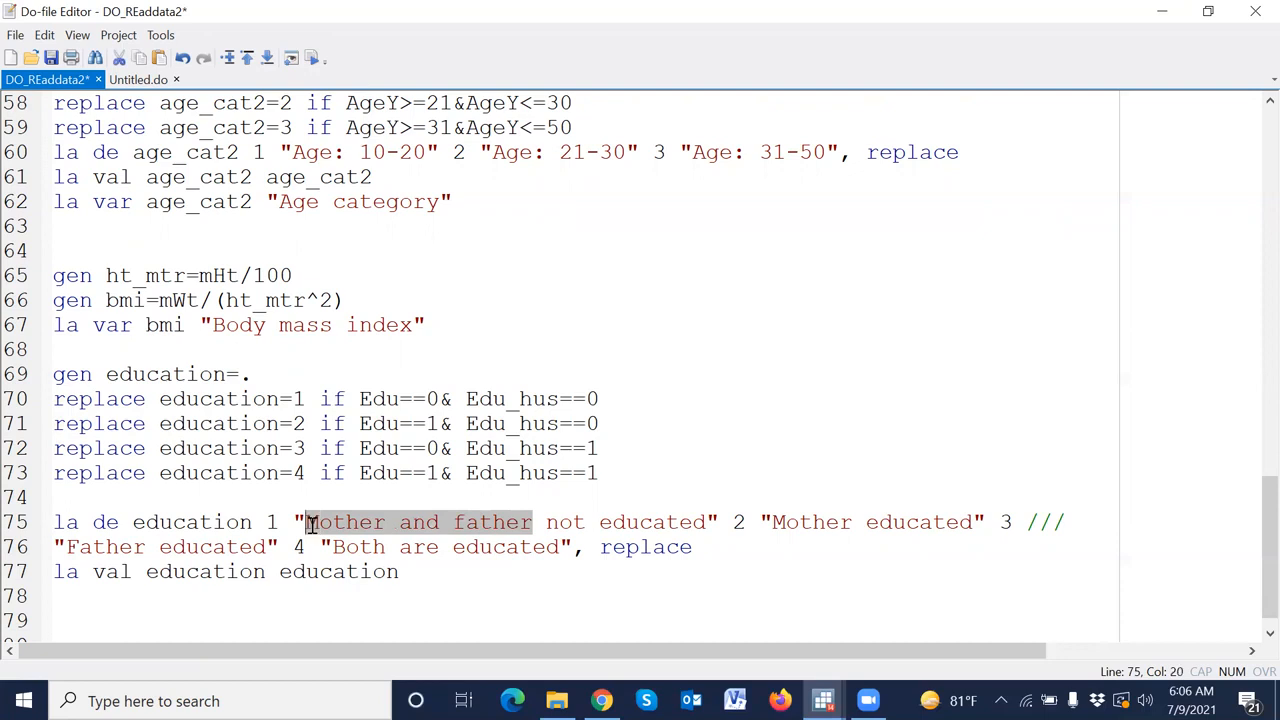
{"action": "type", "text": "Both are"}
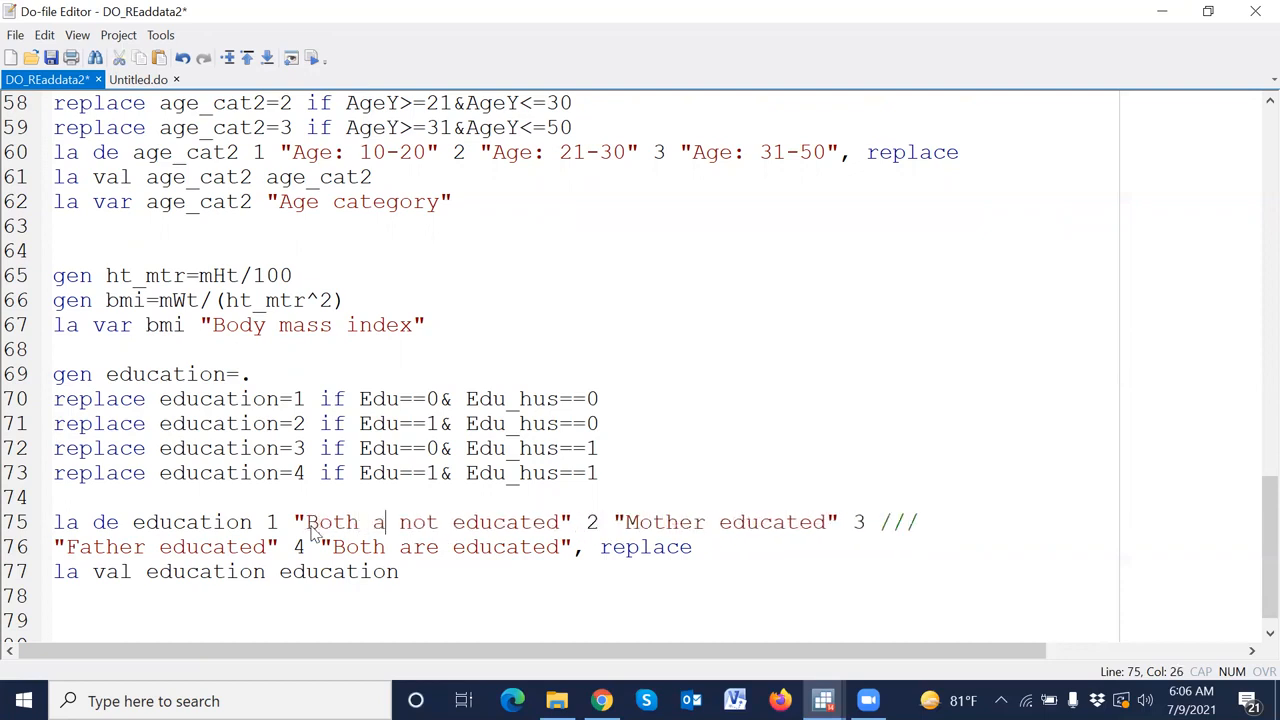
Reword the labels for education values 2 and 3 to "Mother is educated" and "Father is educated".
{"action": "left_click", "coordinate": [748, 523]}
{"action": "key", "text": "BackSpace"}
{"action": "type", "text": "is"}
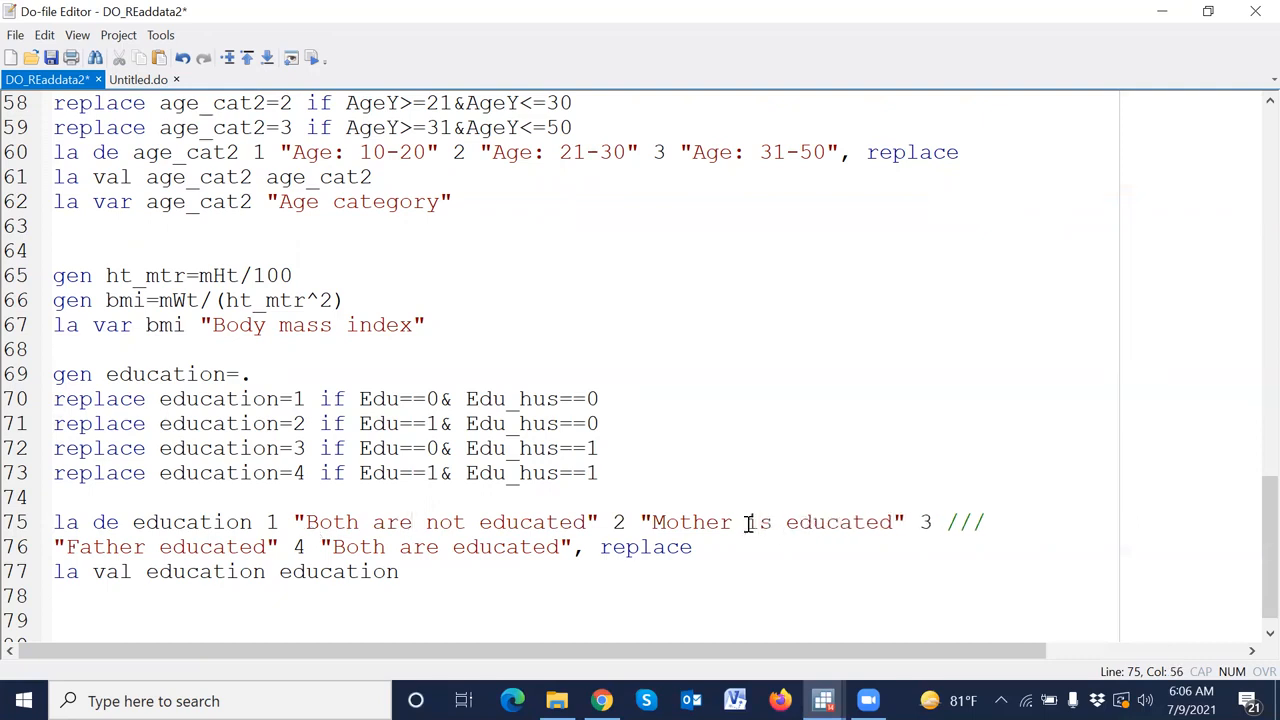
{"action": "left_click", "coordinate": [157, 547]}
{"action": "type", "text": "is"}
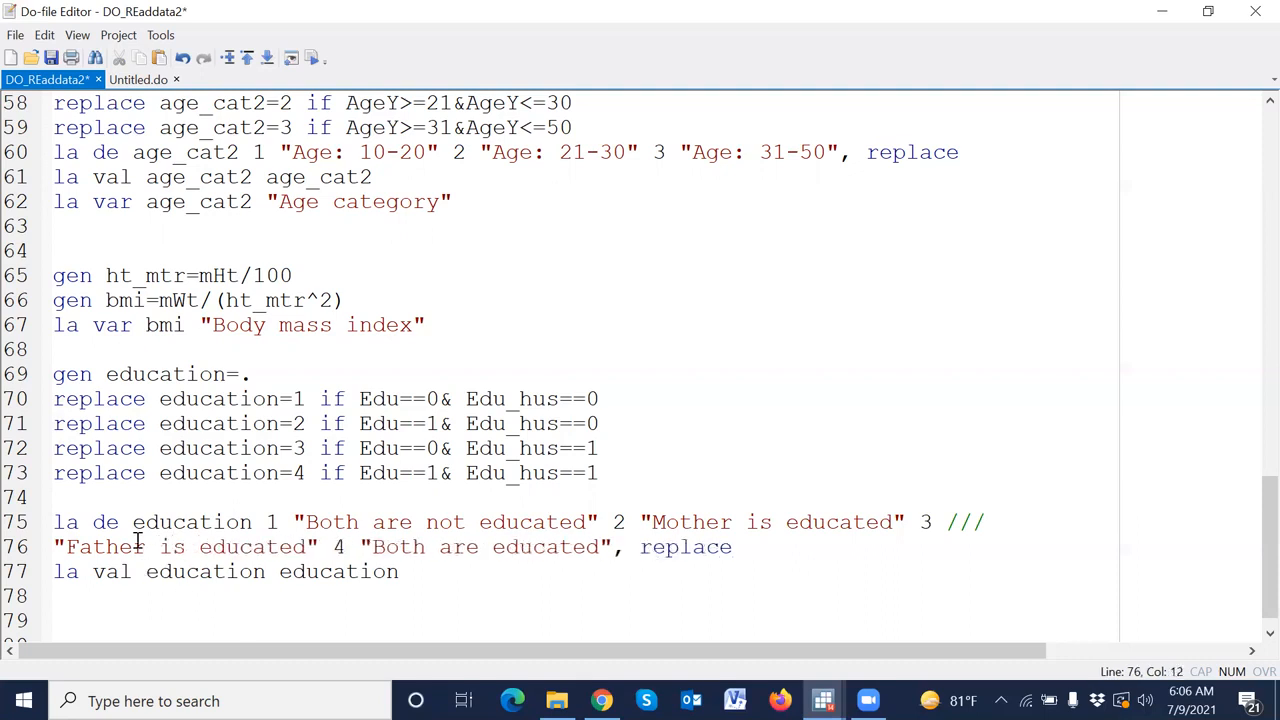
Start a la var education command on a new line below la val education education.
{"action": "left_click", "coordinate": [414, 576]}
{"action": "key", "text": "Return"}
{"action": "type", "text": "la var"}
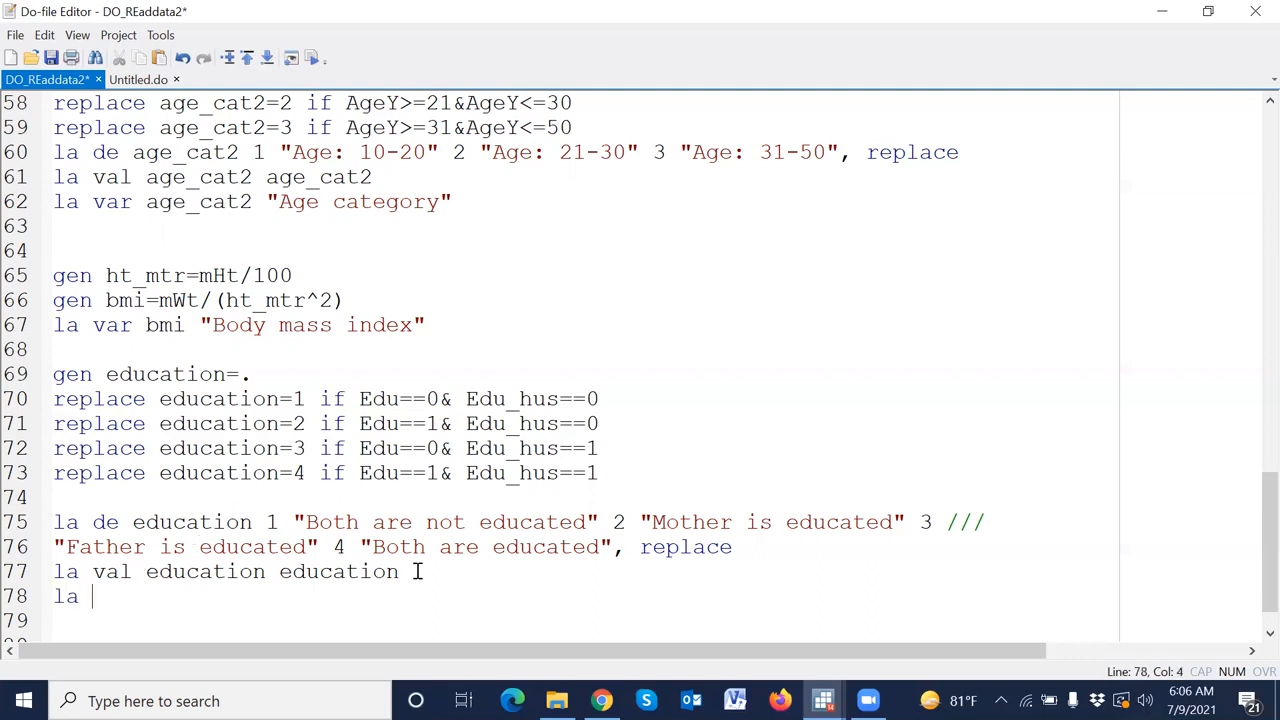
{"action": "left_click", "coordinate": [235, 571]}
{"action": "double_click", "coordinate": [235, 571]}
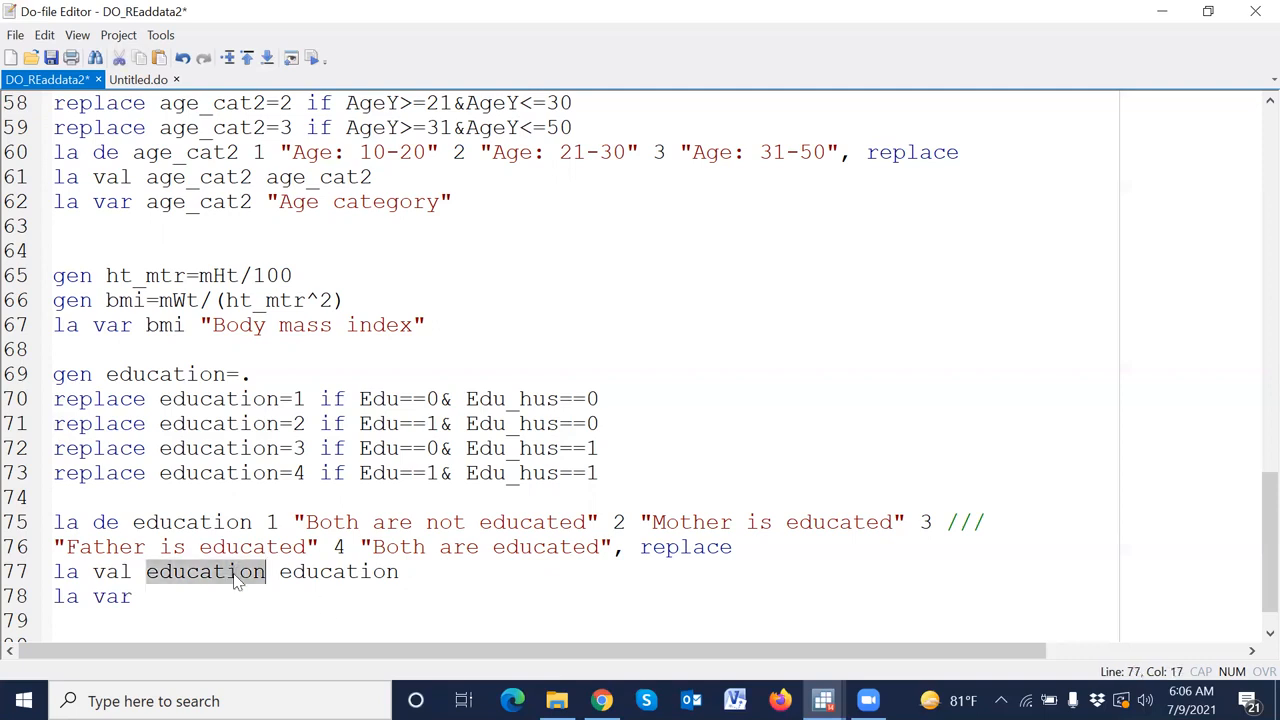
{"action": "left_click", "coordinate": [176, 598]}
{"action": "type", "text": "education"}
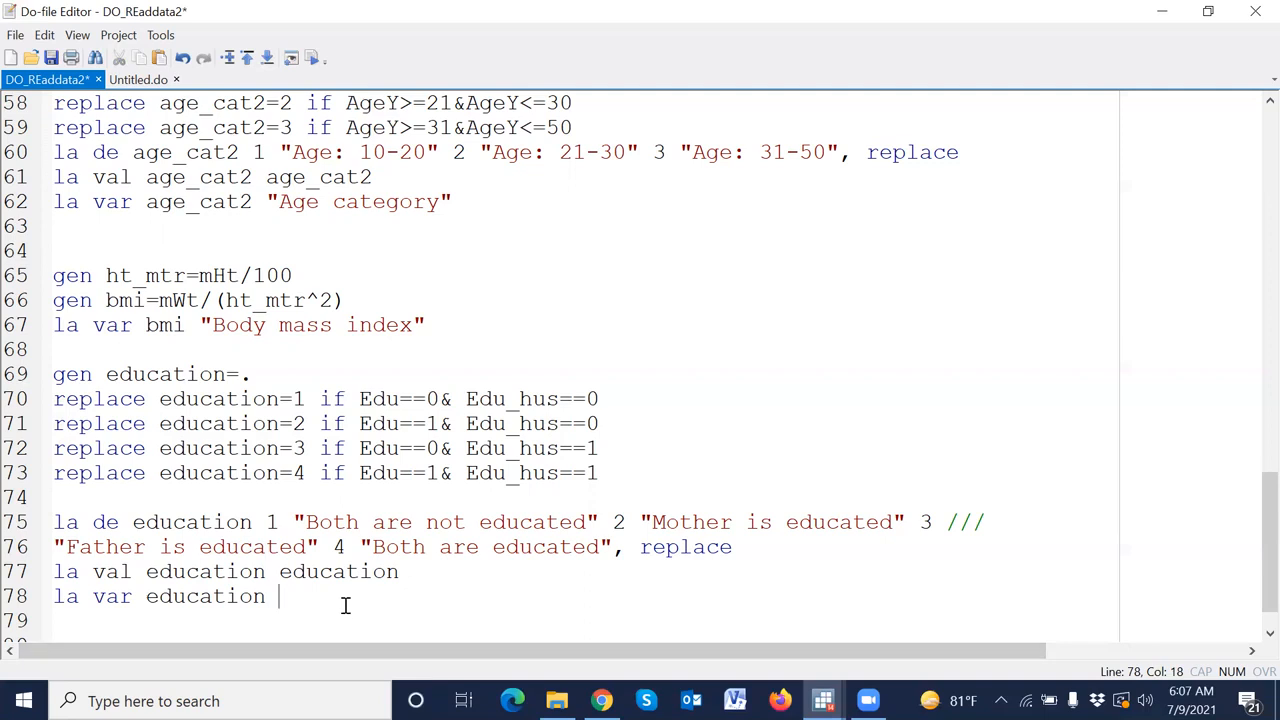
Complete the la var education command with the label "Parental education" and run that line.
{"action": "type", "text": "\"\""}
{"action": "type", "text": "Pa"}
{"action": "type", "text": "rental "}
{"action": "type", "text": "educatio"}
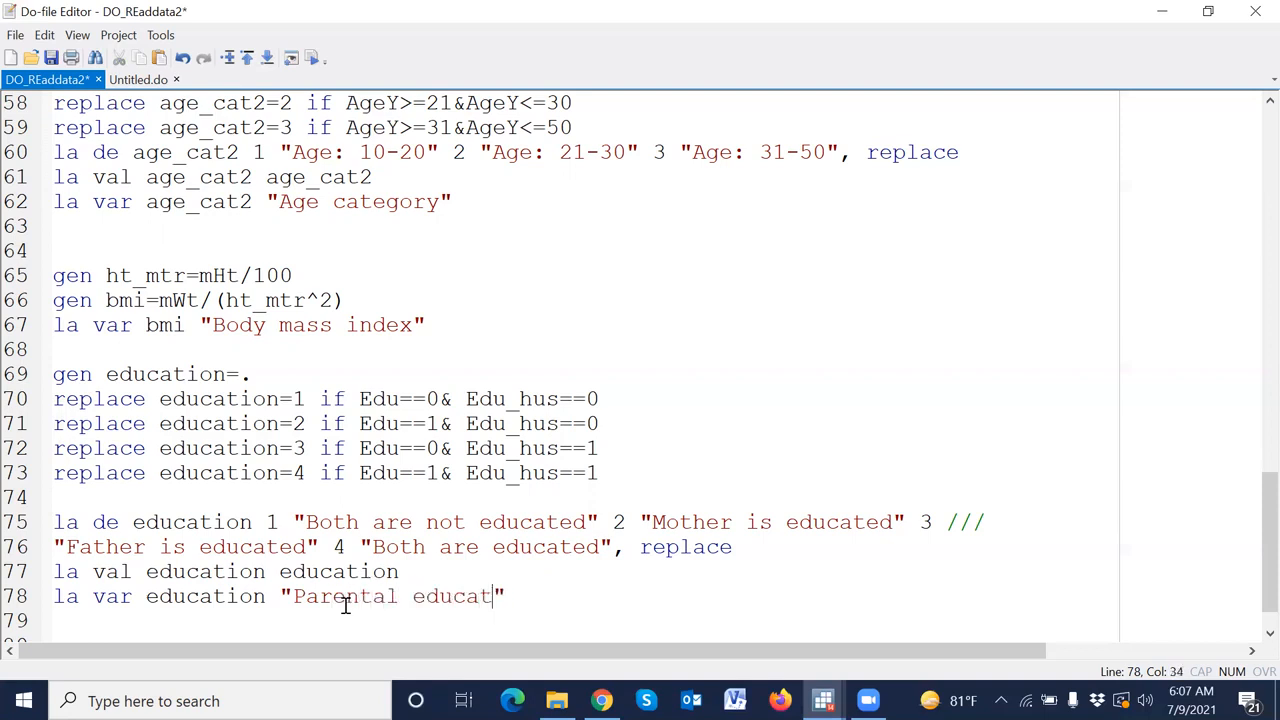
{"action": "type", "text": "n\""}
{"action": "left_click", "coordinate": [24, 599]}
{"action": "left_click", "coordinate": [312, 60]}
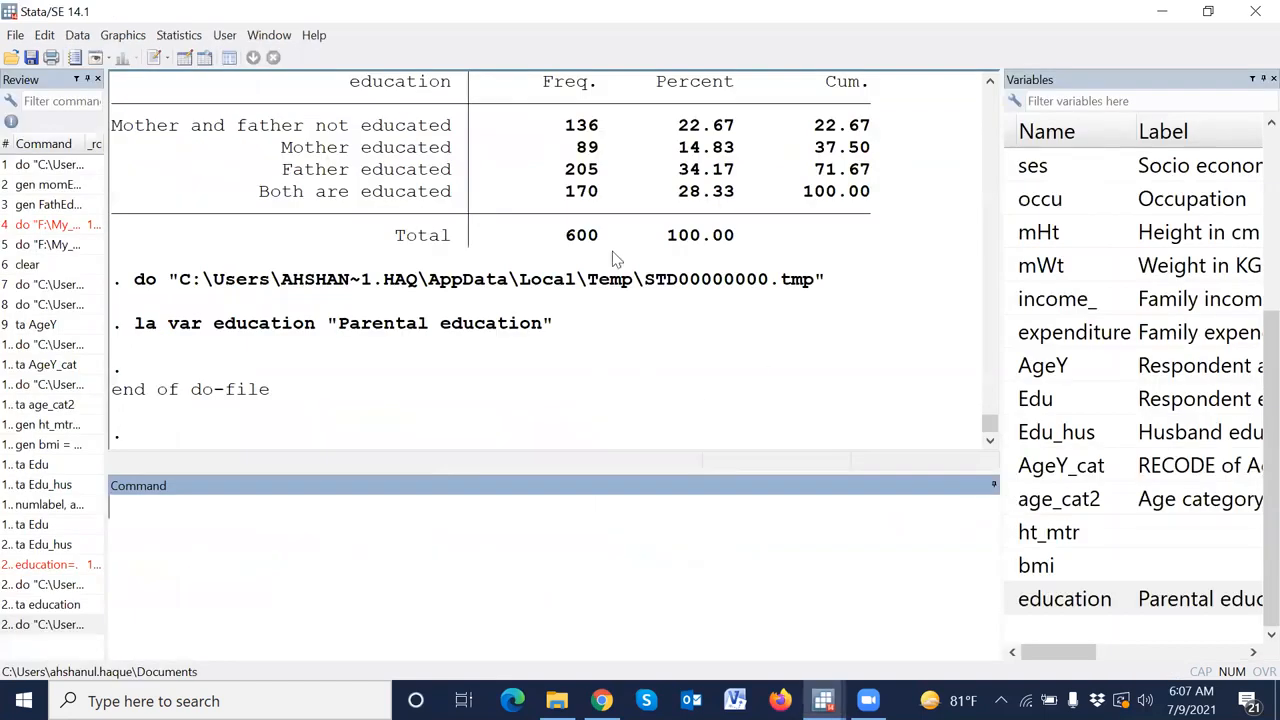
Open the dataset in the Data Editor and examine the value labels in the education column.
{"action": "left_click", "coordinate": [185, 58]}
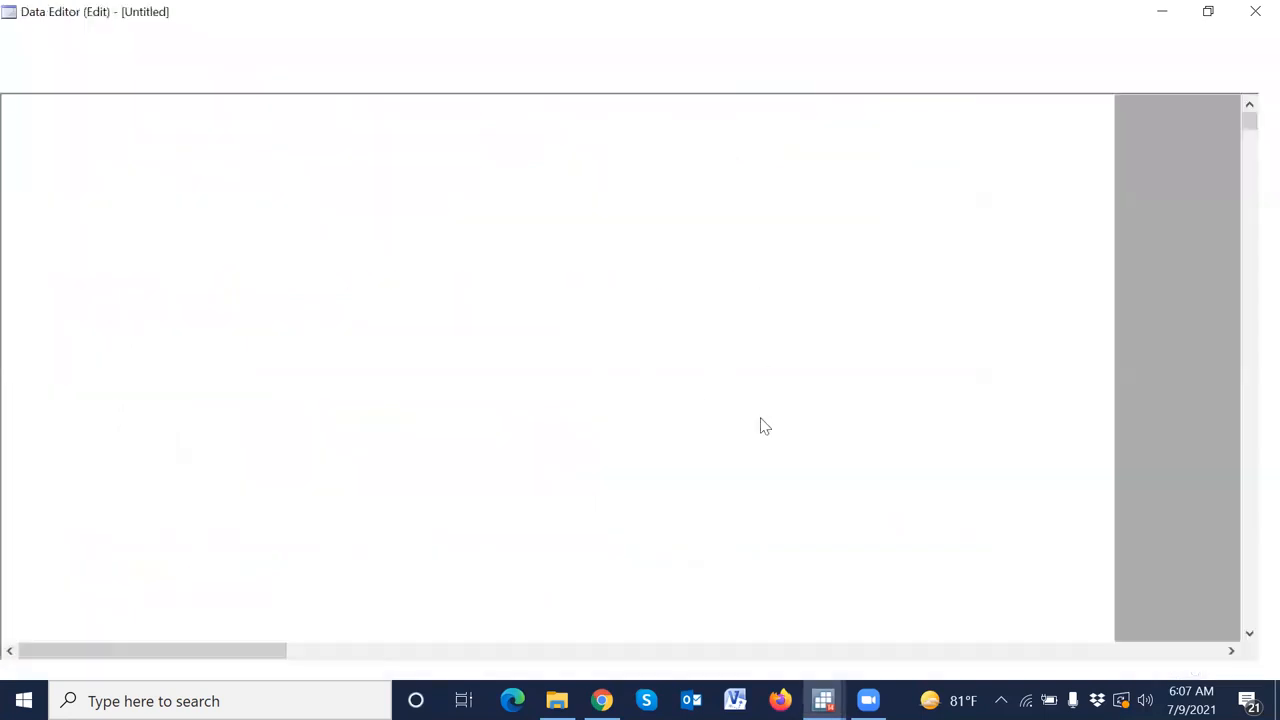
{"action": "left_click_drag", "start_coordinate": [278, 656], "coordinate": [1105, 690]}
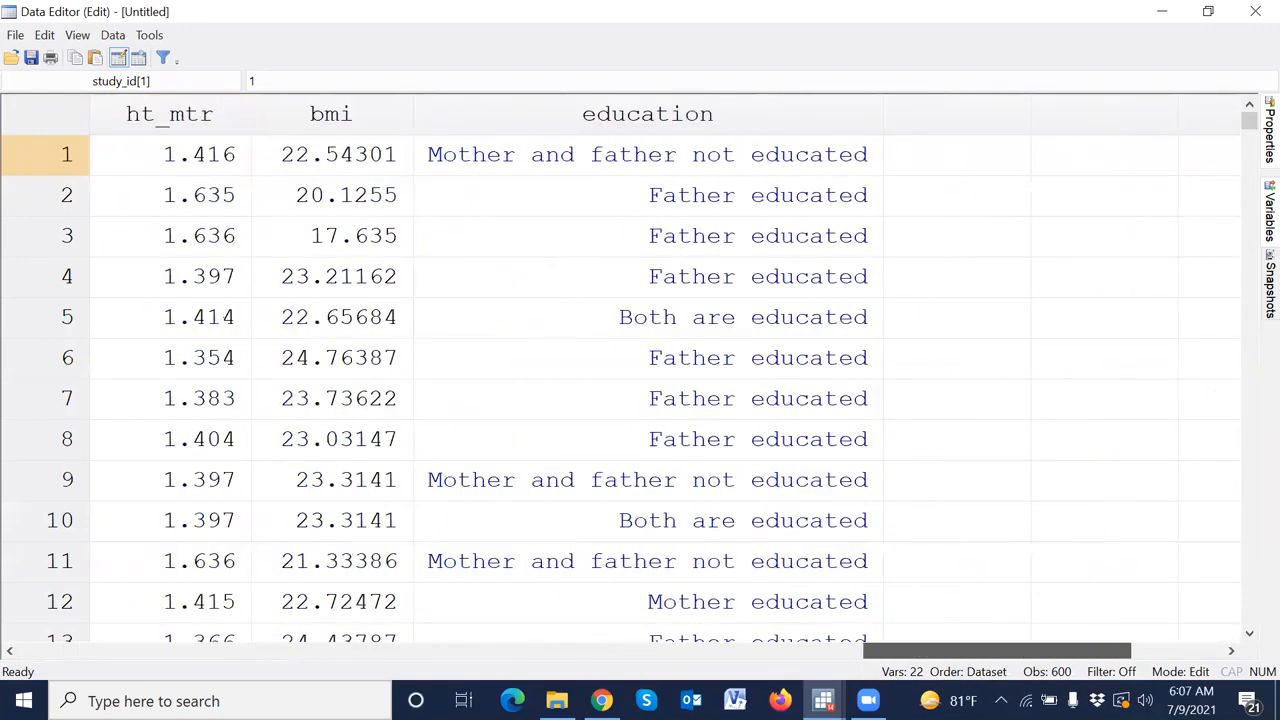
{"action": "scroll", "coordinate": [790, 330], "scroll_direction": "down", "scroll_amount": 10}
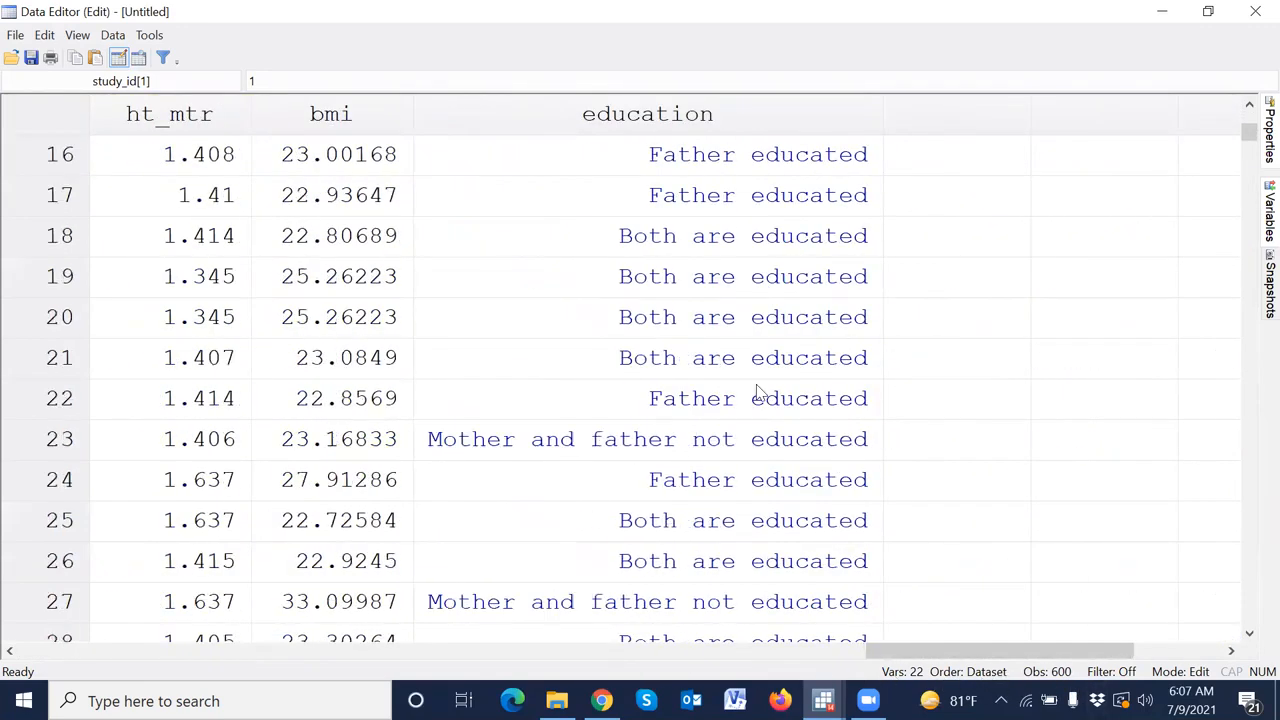
{"action": "scroll", "coordinate": [758, 458], "scroll_direction": "down", "scroll_amount": 20}
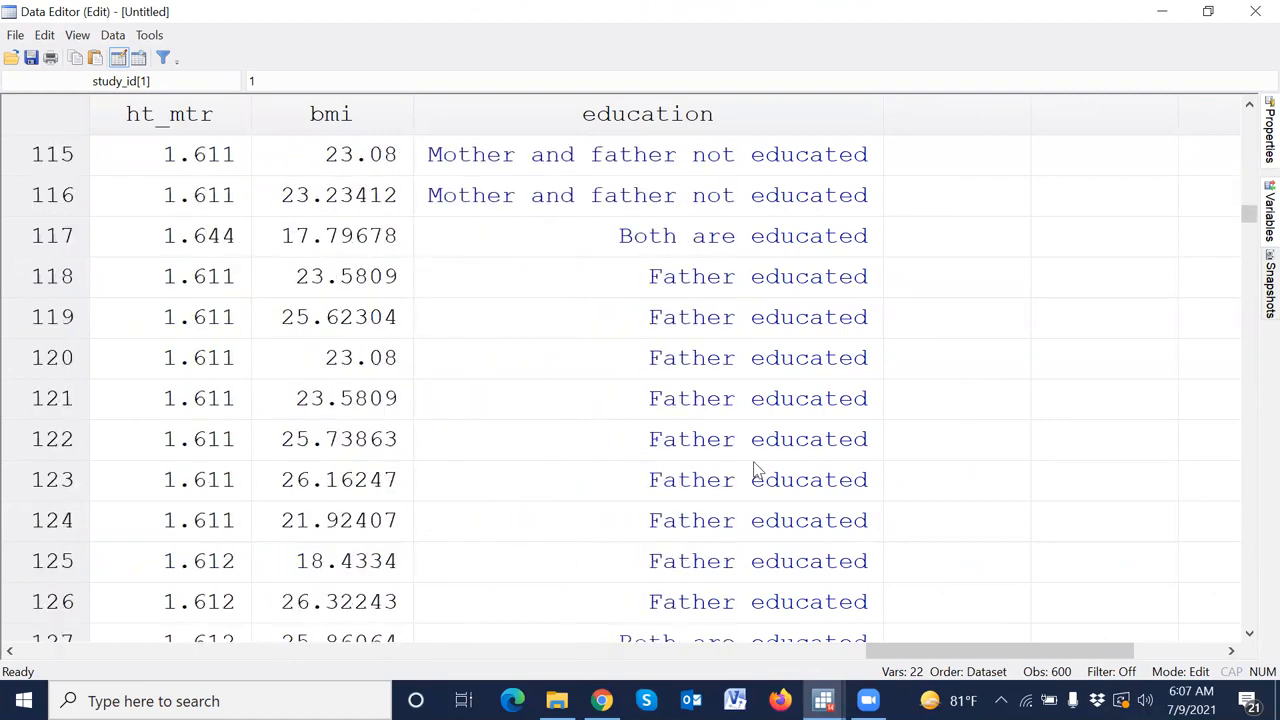
Return to the do-file and run the education lines from replace education=1 through la var education "Parental education".
{"action": "key", "text": "alt+Tab"}
{"action": "key", "text": "alt+Tab"}
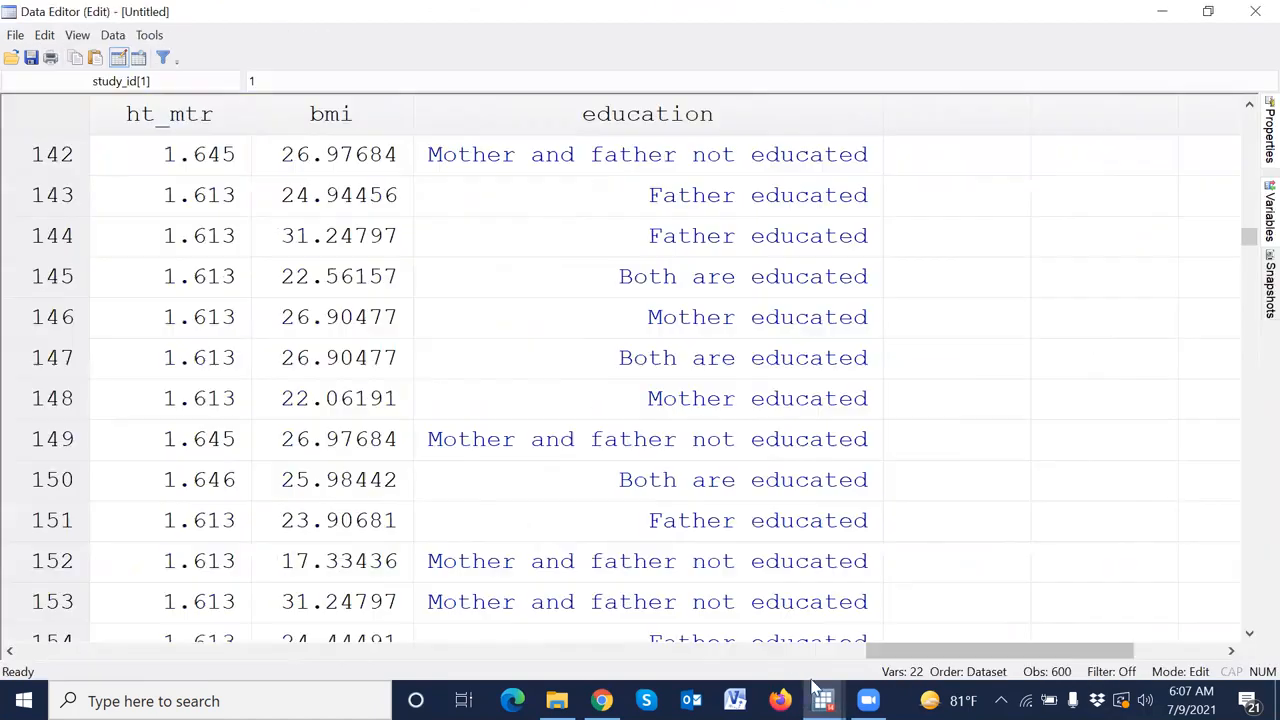
{"action": "left_click", "coordinate": [826, 703]}
{"action": "left_click", "coordinate": [877, 654]}
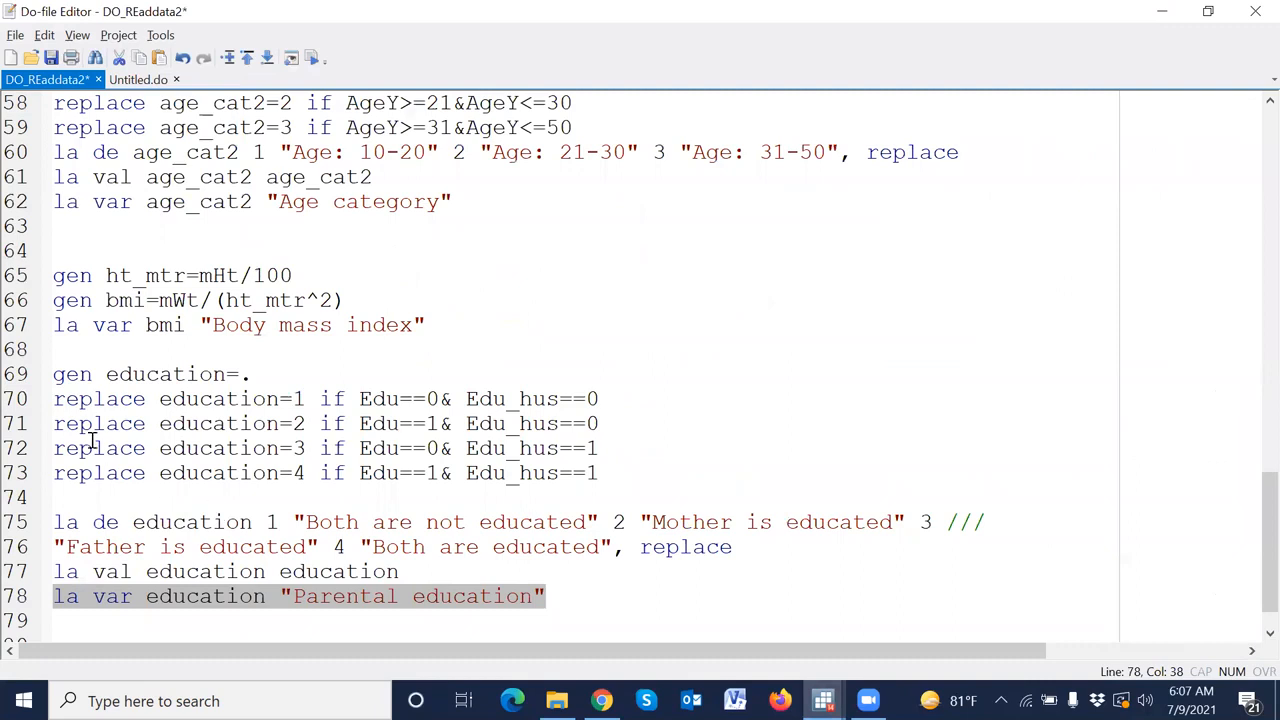
{"action": "left_click_drag", "start_coordinate": [26, 398], "coordinate": [24, 632]}
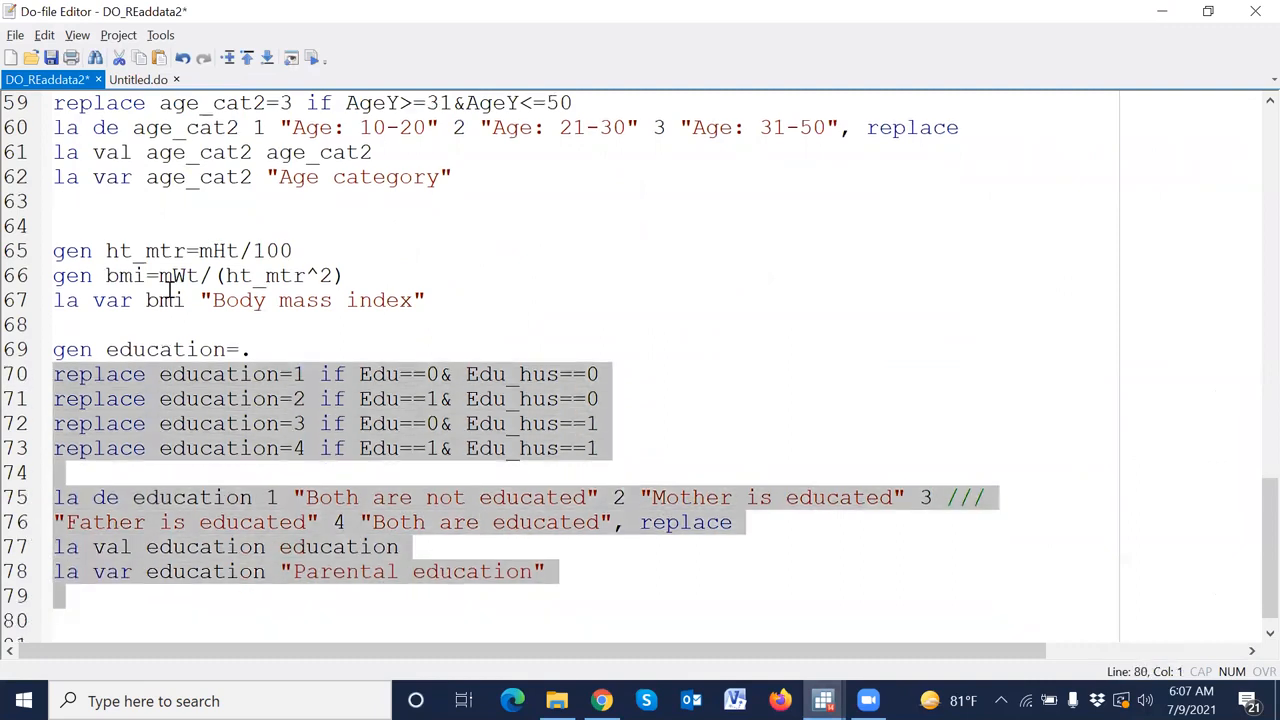
{"action": "left_click", "coordinate": [310, 57]}
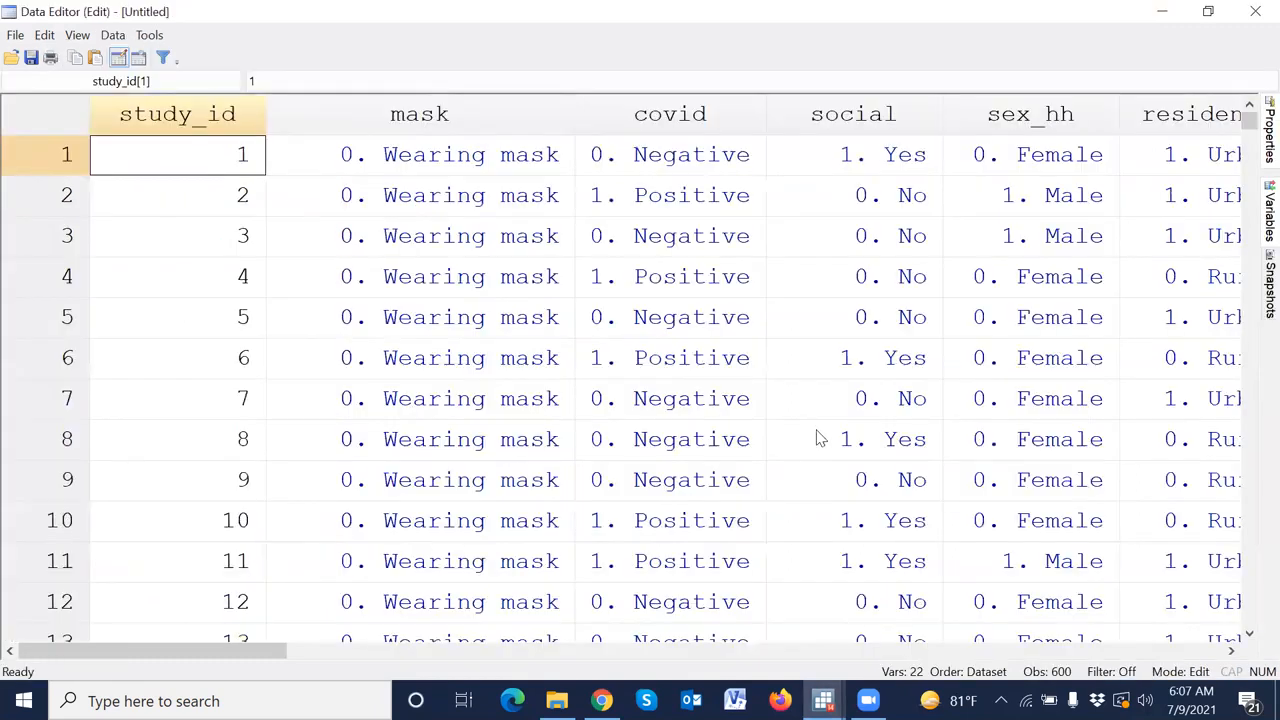
Examine the reworded labels in the education column of the Data Editor down to the last observation.
{"action": "left_click_drag", "start_coordinate": [285, 651], "coordinate": [1170, 651]}
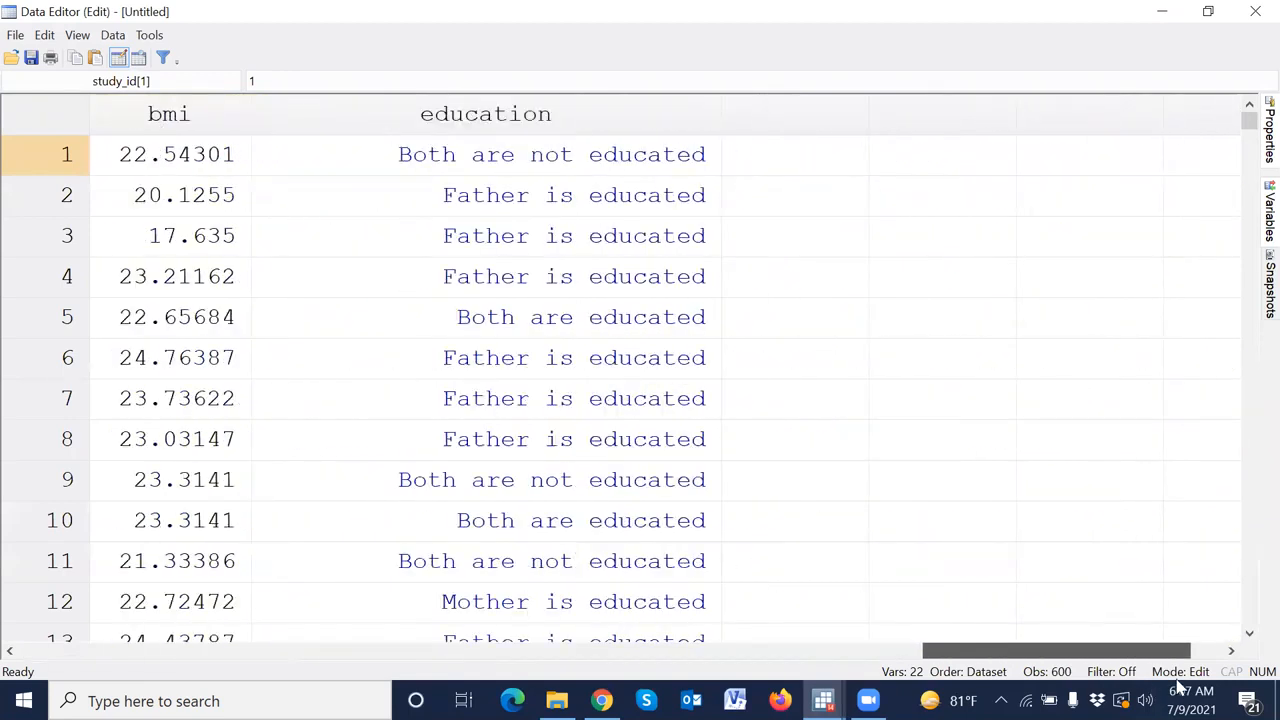
{"action": "scroll", "coordinate": [582, 300], "scroll_direction": "down", "scroll_amount": 20}
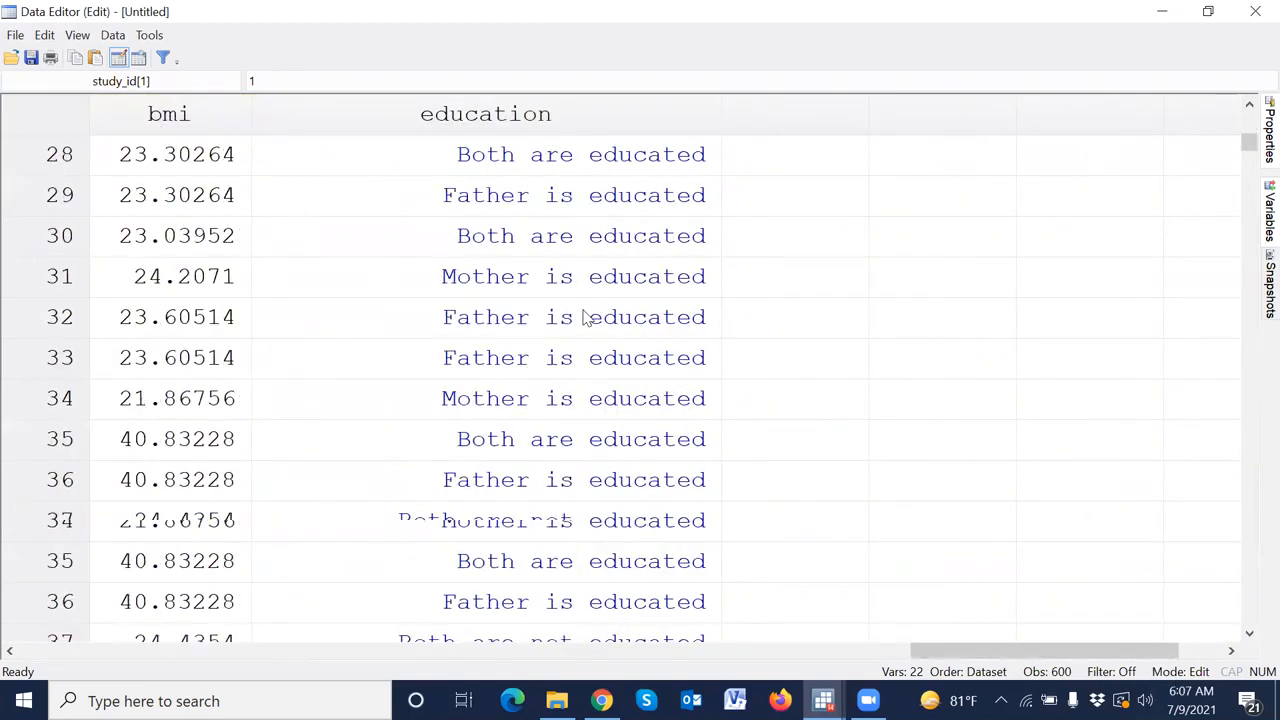
{"action": "scroll", "coordinate": [586, 317], "scroll_direction": "down", "scroll_amount": 20}
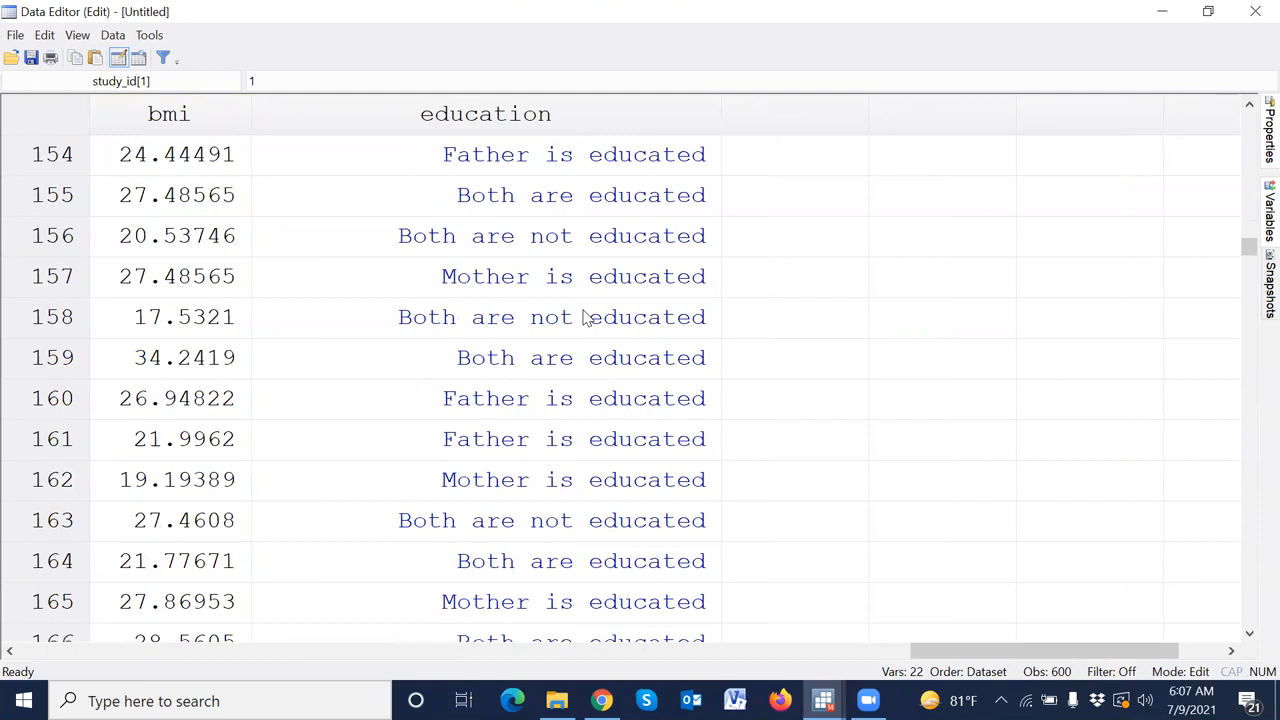
{"action": "left_click", "coordinate": [586, 317]}
{"action": "scroll", "coordinate": [608, 420], "scroll_direction": "down", "scroll_amount": 20}
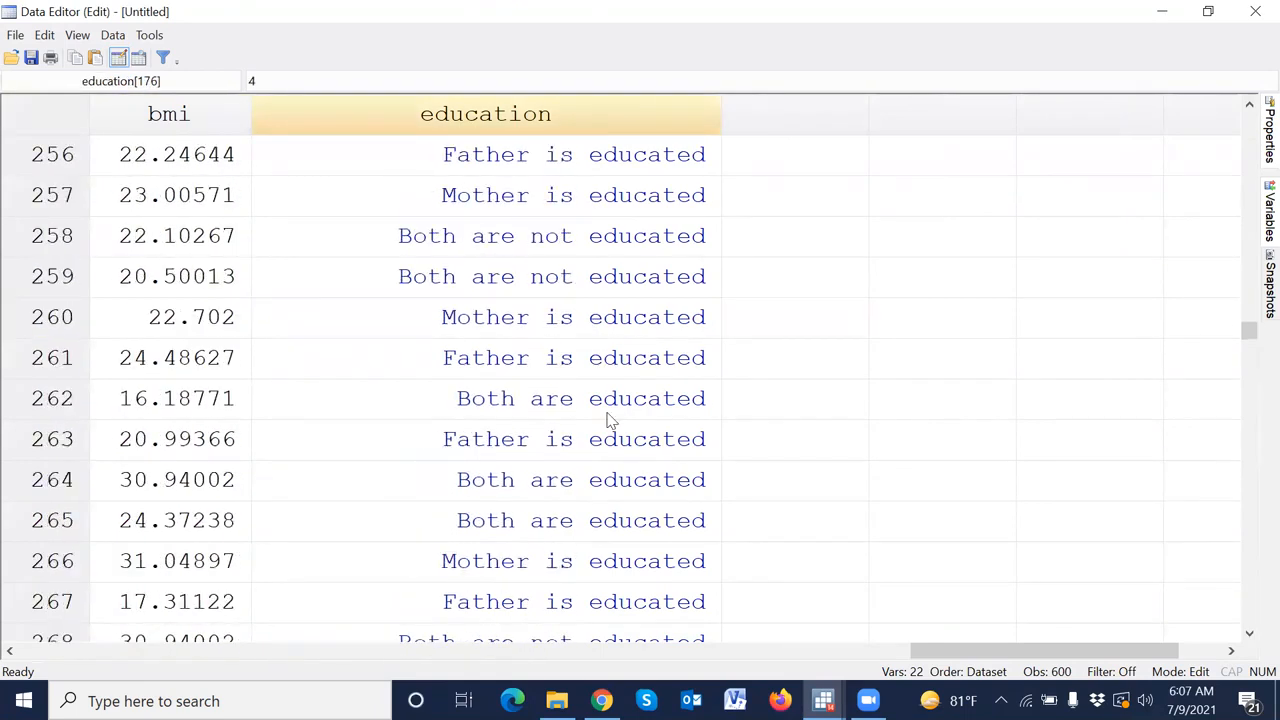
{"action": "scroll", "coordinate": [610, 420], "scroll_direction": "down", "scroll_amount": 7}
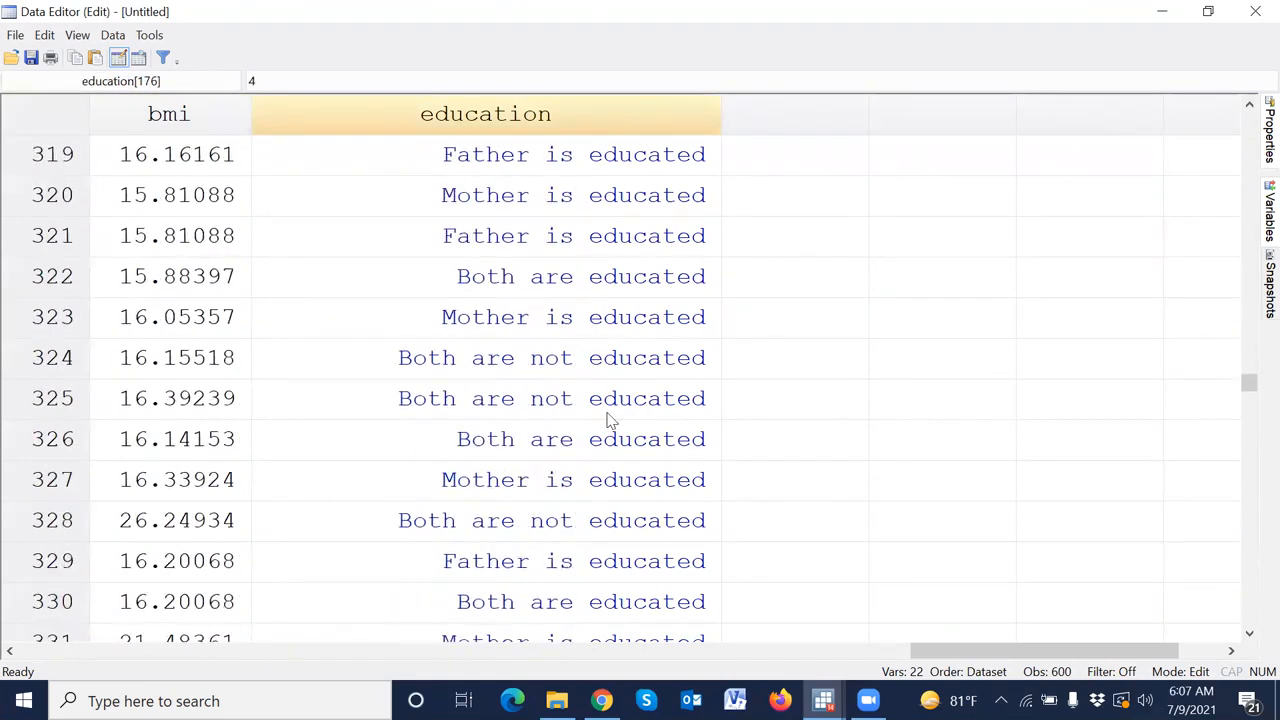
{"action": "scroll", "coordinate": [610, 420], "scroll_direction": "down", "scroll_amount": 20}
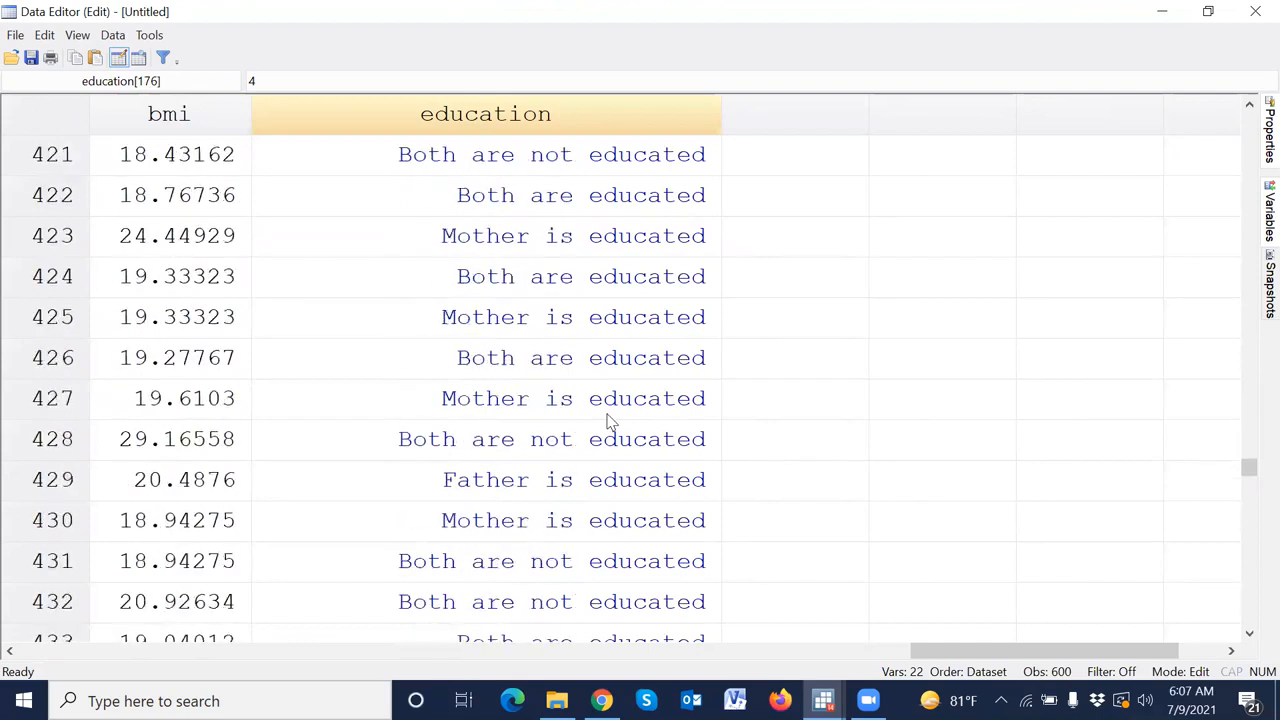
{"action": "scroll", "coordinate": [610, 420], "scroll_direction": "down", "scroll_amount": 20}
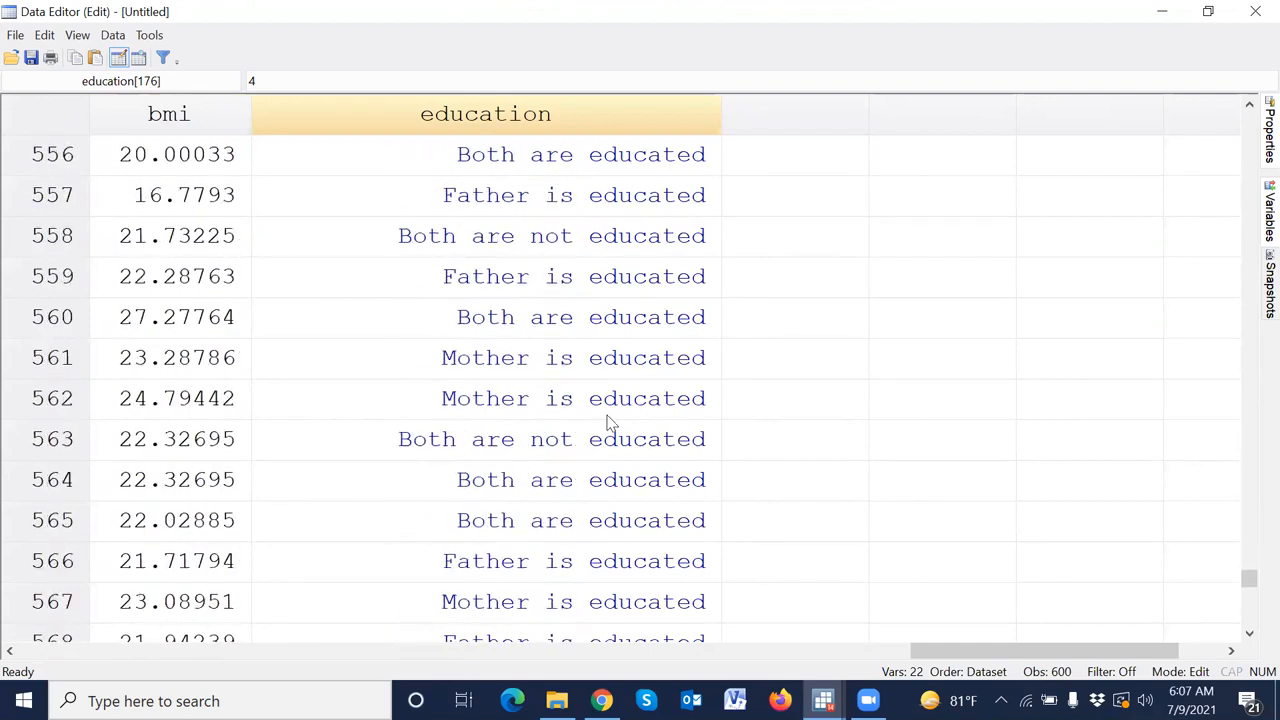
{"action": "scroll", "coordinate": [610, 420], "scroll_direction": "down", "scroll_amount": 6}
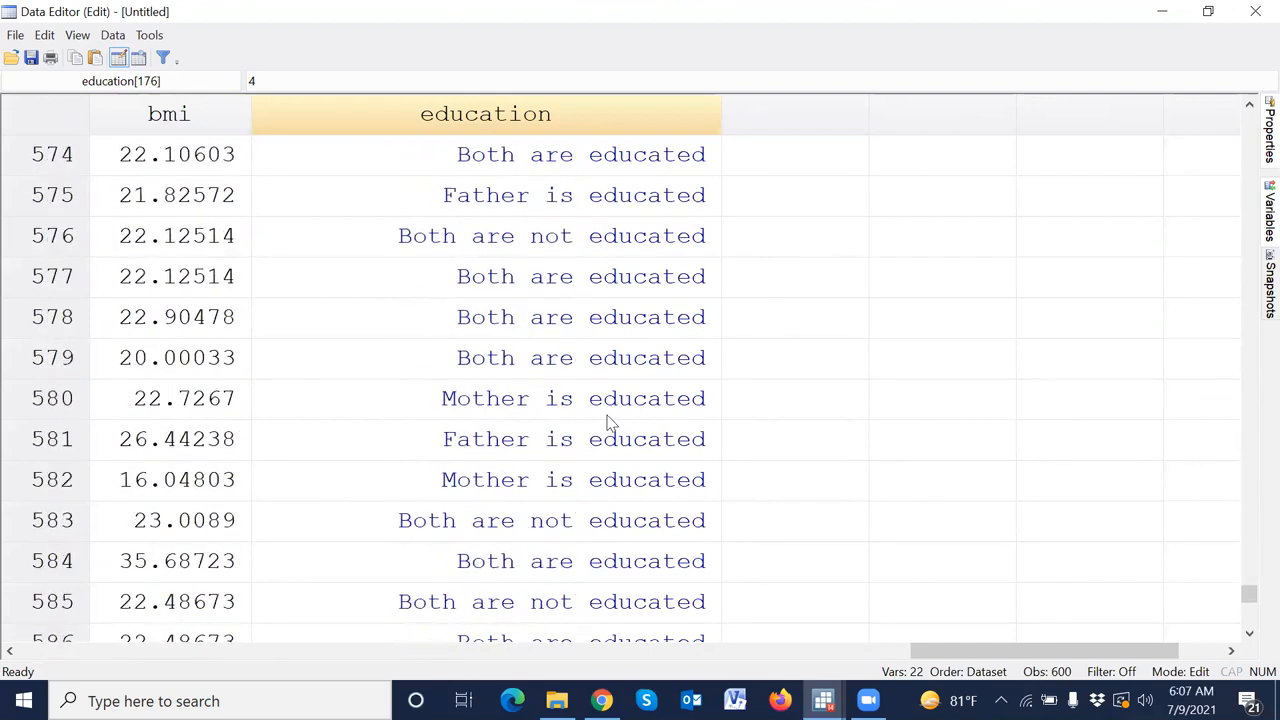
{"action": "scroll", "coordinate": [610, 420], "scroll_direction": "down", "scroll_amount": 7}
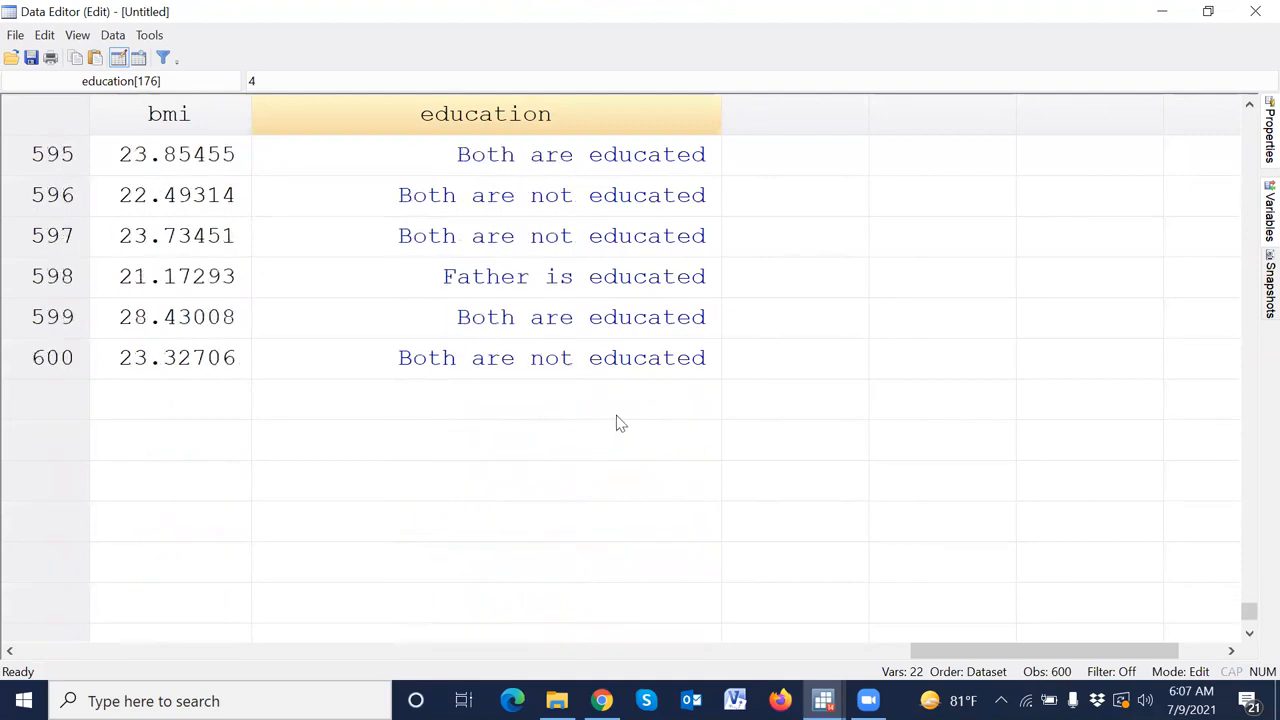
Close the Data Editor and save the do-file with the education commands.
{"action": "scroll", "coordinate": [614, 420], "scroll_direction": "up", "scroll_amount": 10}
{"action": "left_click_drag", "start_coordinate": [958, 650], "coordinate": [60, 651]}
{"action": "left_click", "coordinate": [1255, 11]}
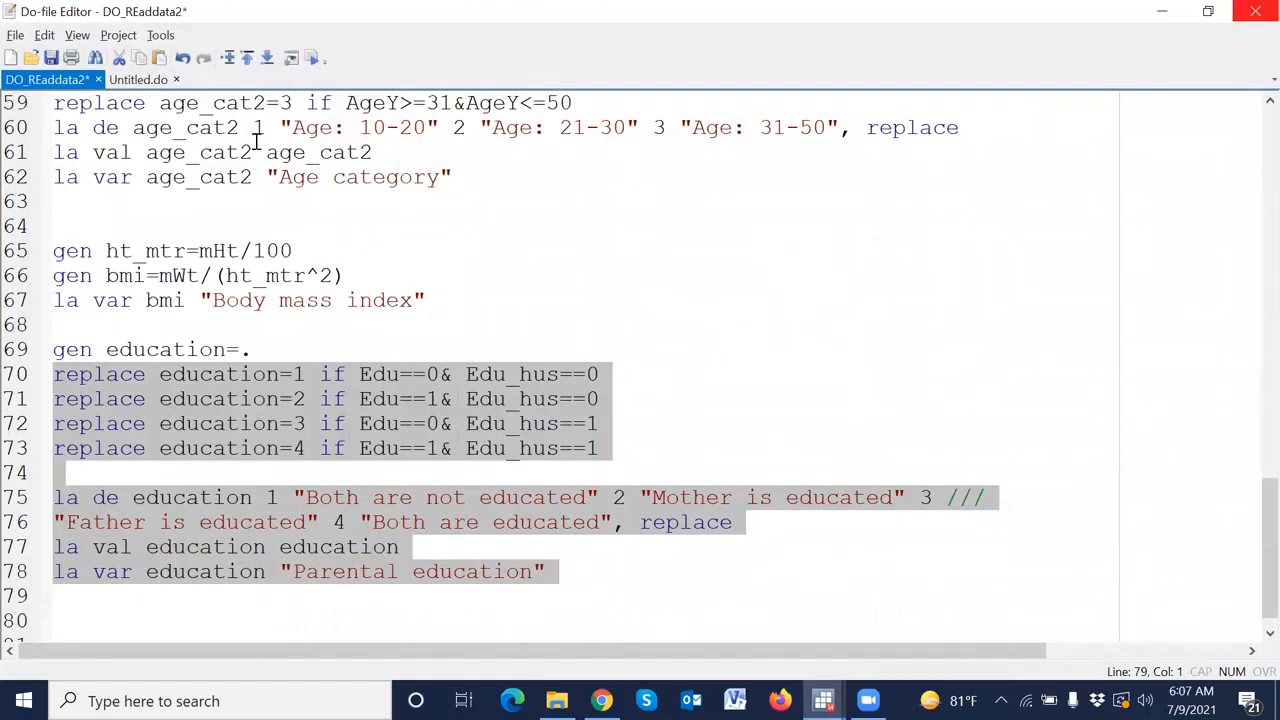
{"action": "left_click", "coordinate": [51, 58]}
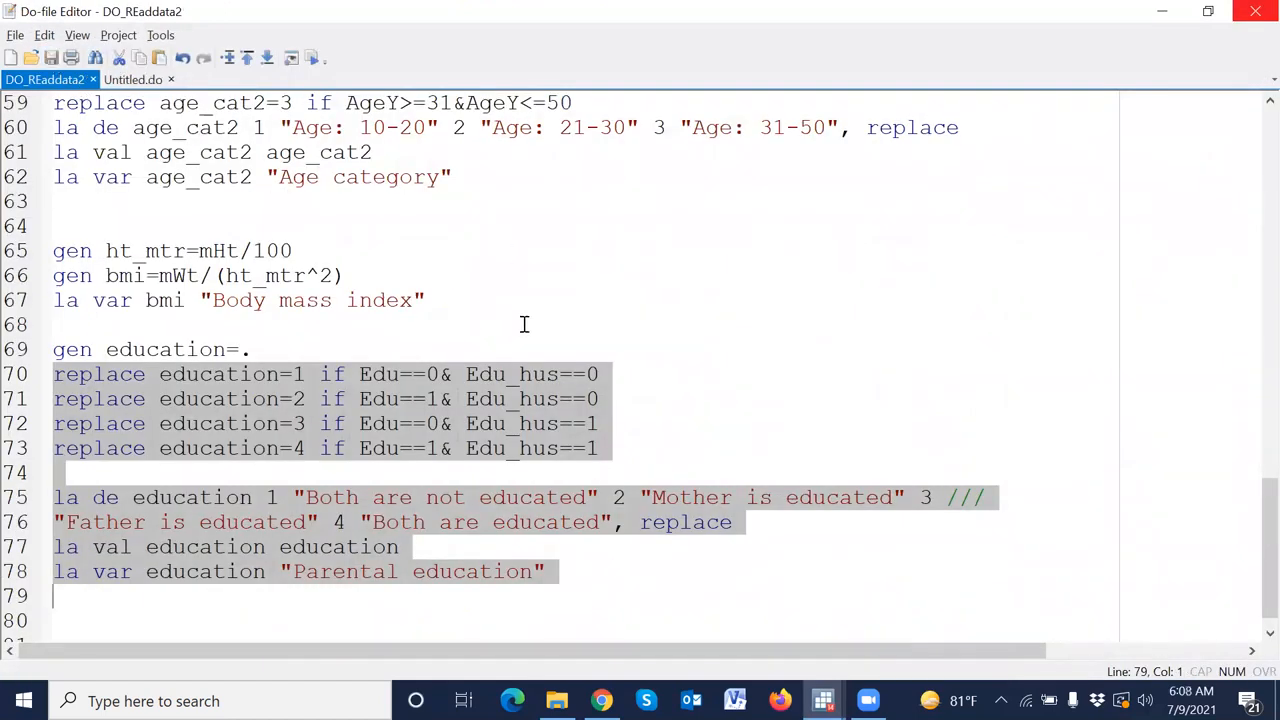
{"action": "left_click", "coordinate": [525, 324]}
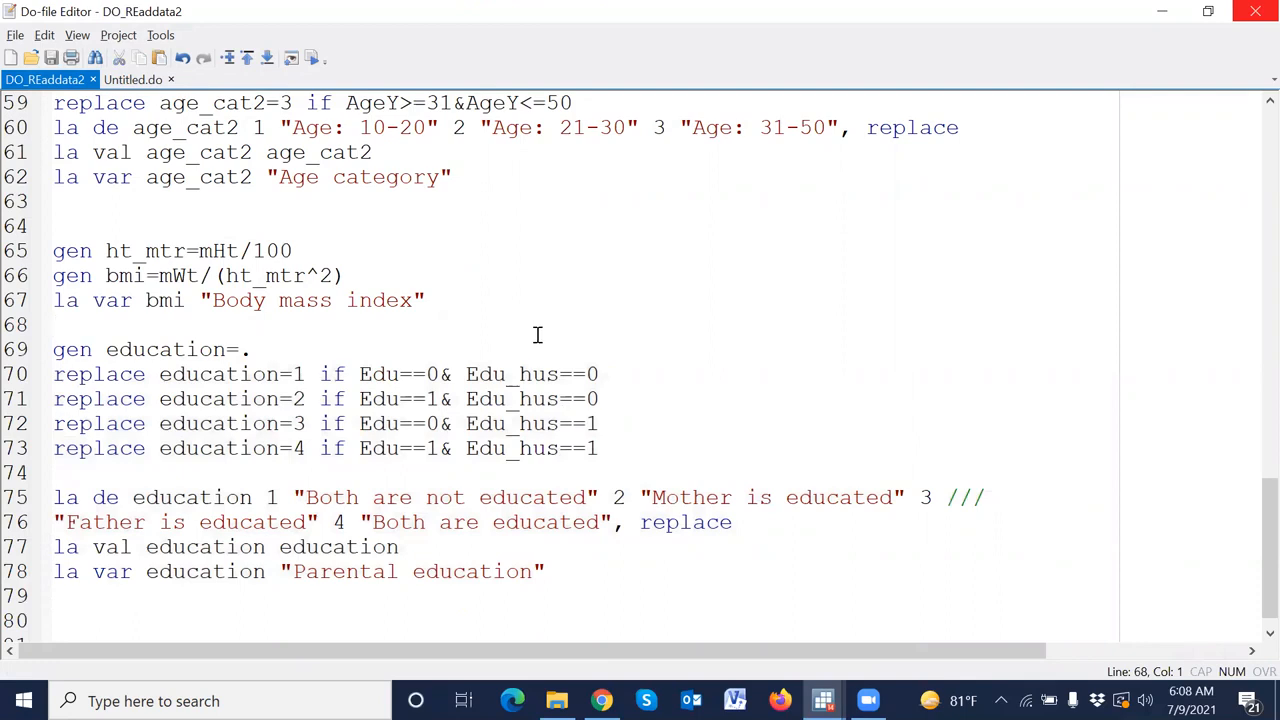
Add blank lines at the end of the do-file, below the la var education command.
{"action": "scroll", "coordinate": [488, 382], "scroll_direction": "up", "scroll_amount": 19}
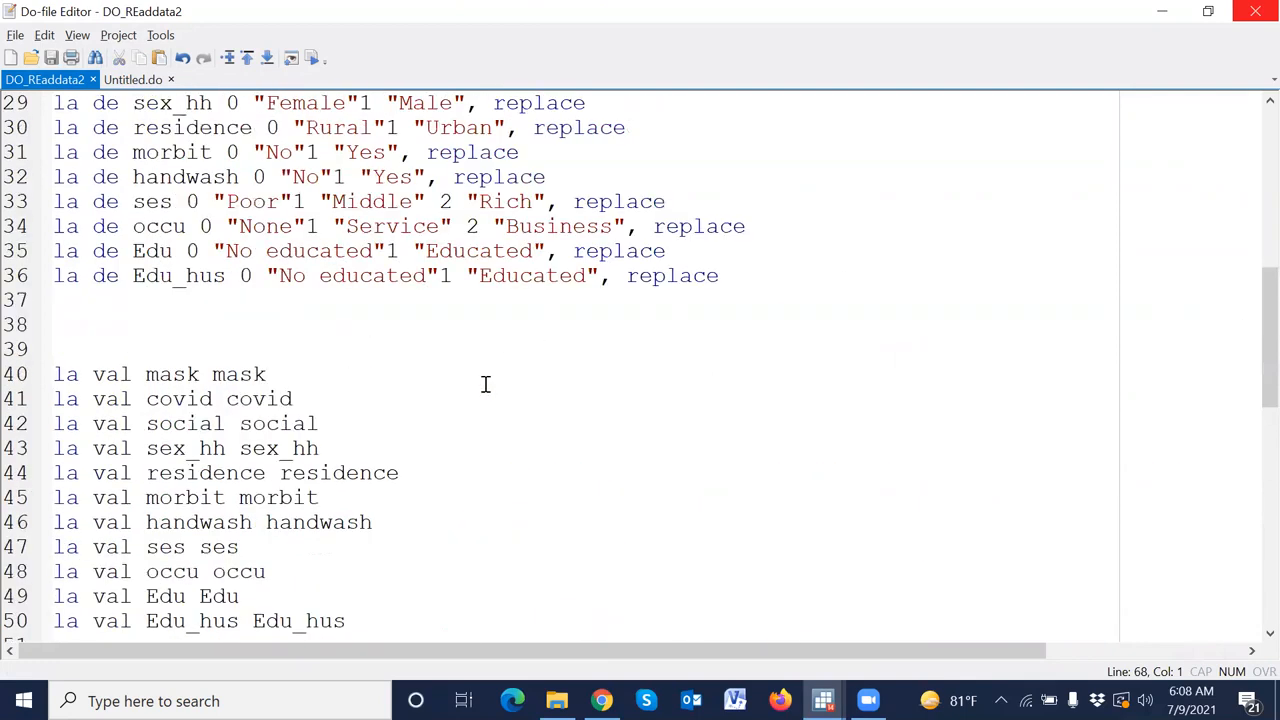
{"action": "scroll", "coordinate": [400, 413], "scroll_direction": "down", "scroll_amount": 20}
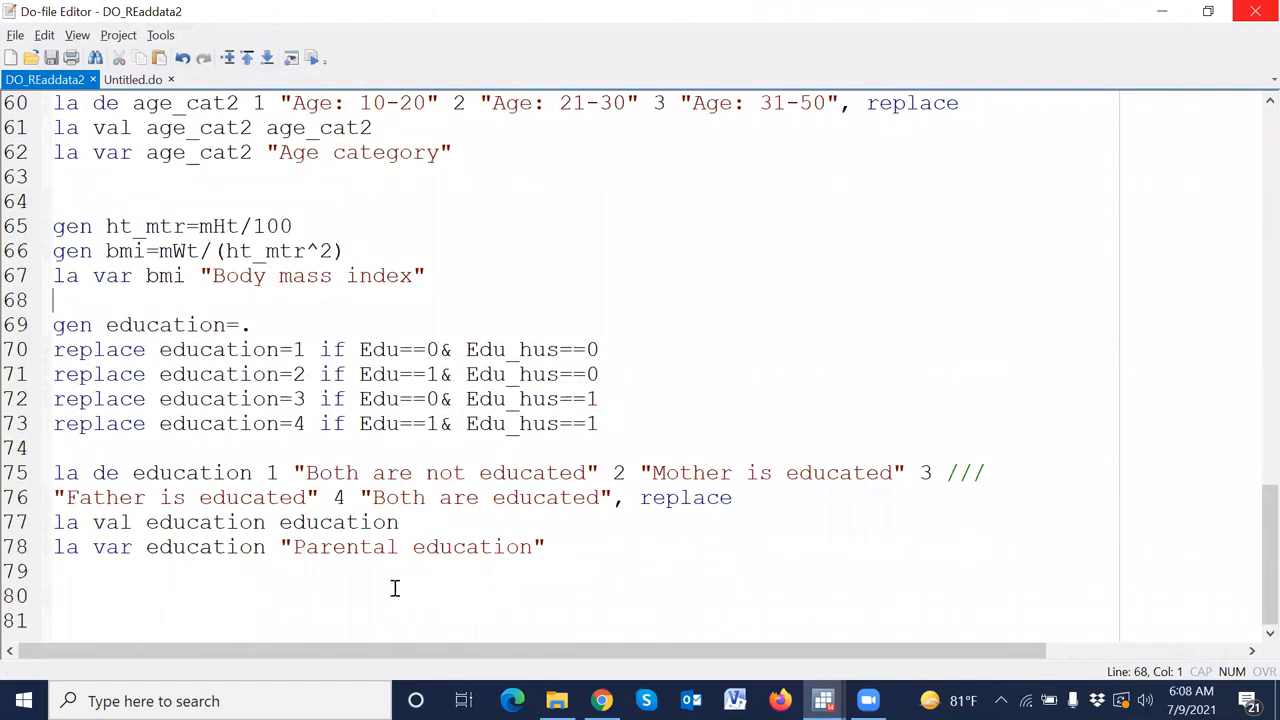
{"action": "key", "text": "Return"}
{"action": "key", "text": "Return"}
{"action": "key", "text": "Return"}
{"action": "key", "text": "Return"}
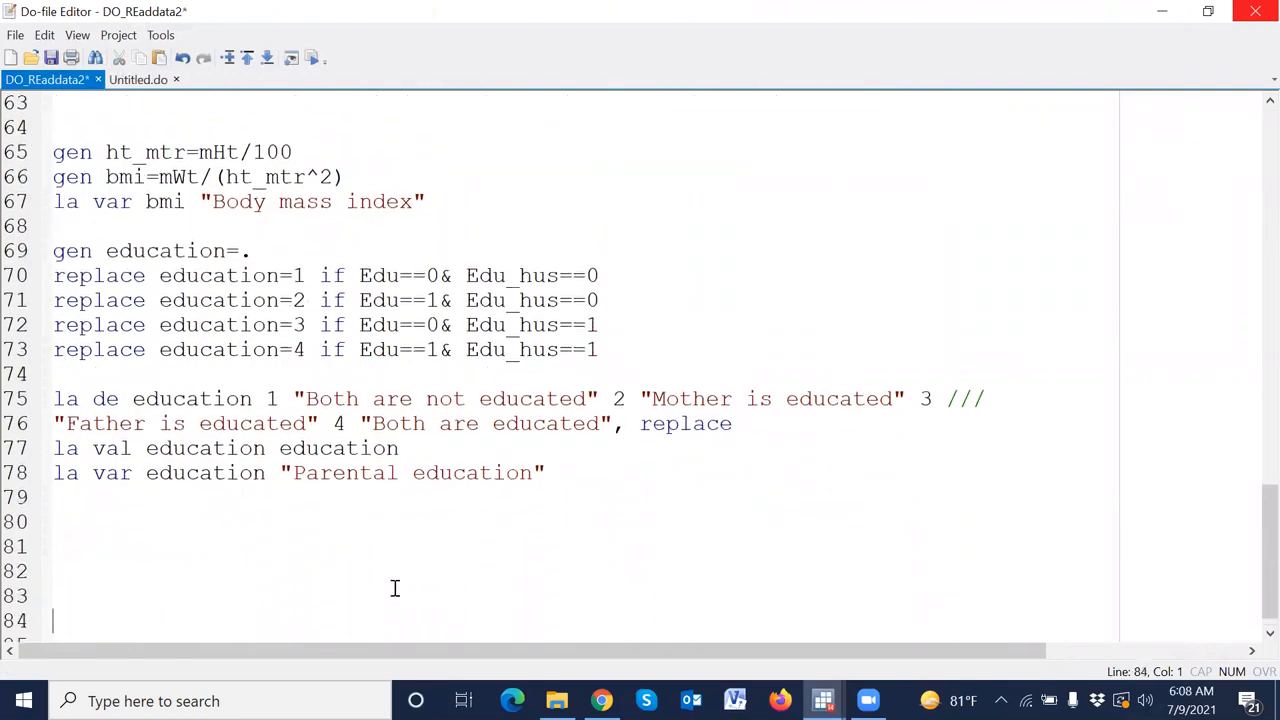
Examine the & operator and the two conditions it joins, Edu==0 and Edu_hus==0, in the replace education=1 line.
{"action": "left_click", "coordinate": [188, 560]}
{"action": "left_click", "coordinate": [440, 275]}
{"action": "left_click_drag", "start_coordinate": [440, 275], "coordinate": [456, 276]}
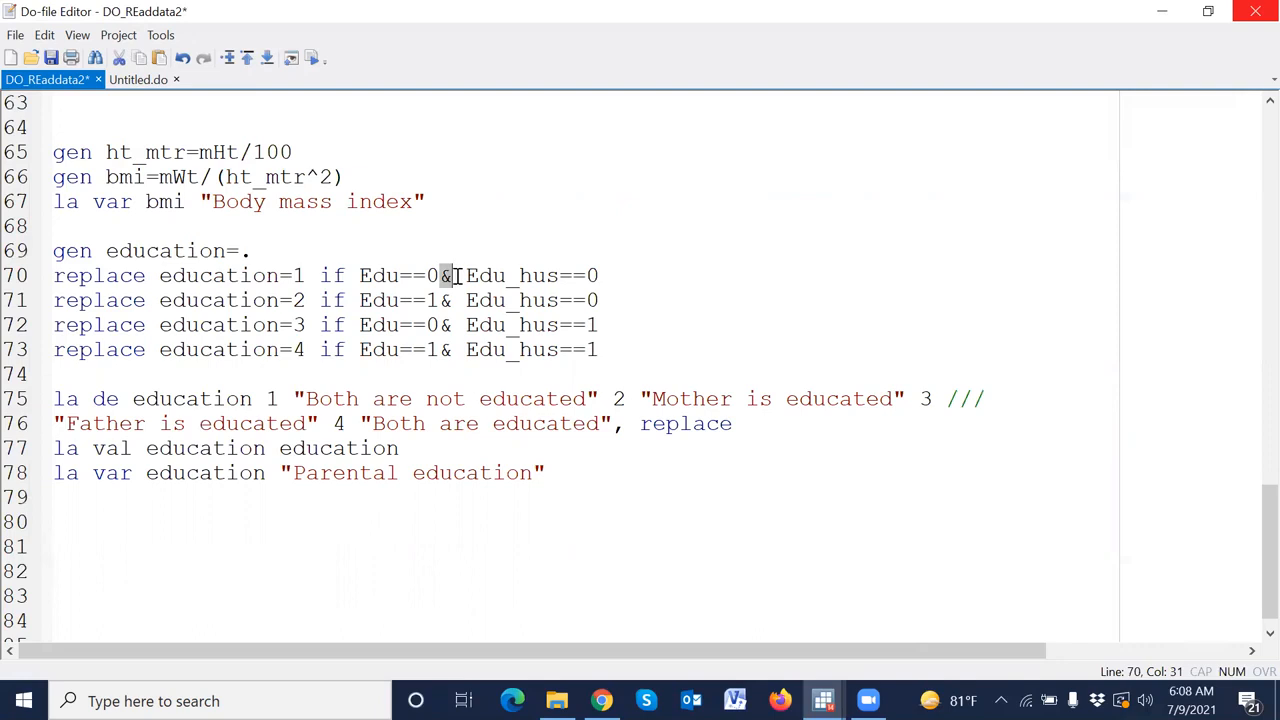
{"action": "left_click_drag", "start_coordinate": [359, 277], "coordinate": [437, 275]}
{"action": "left_click_drag", "start_coordinate": [359, 276], "coordinate": [601, 277]}
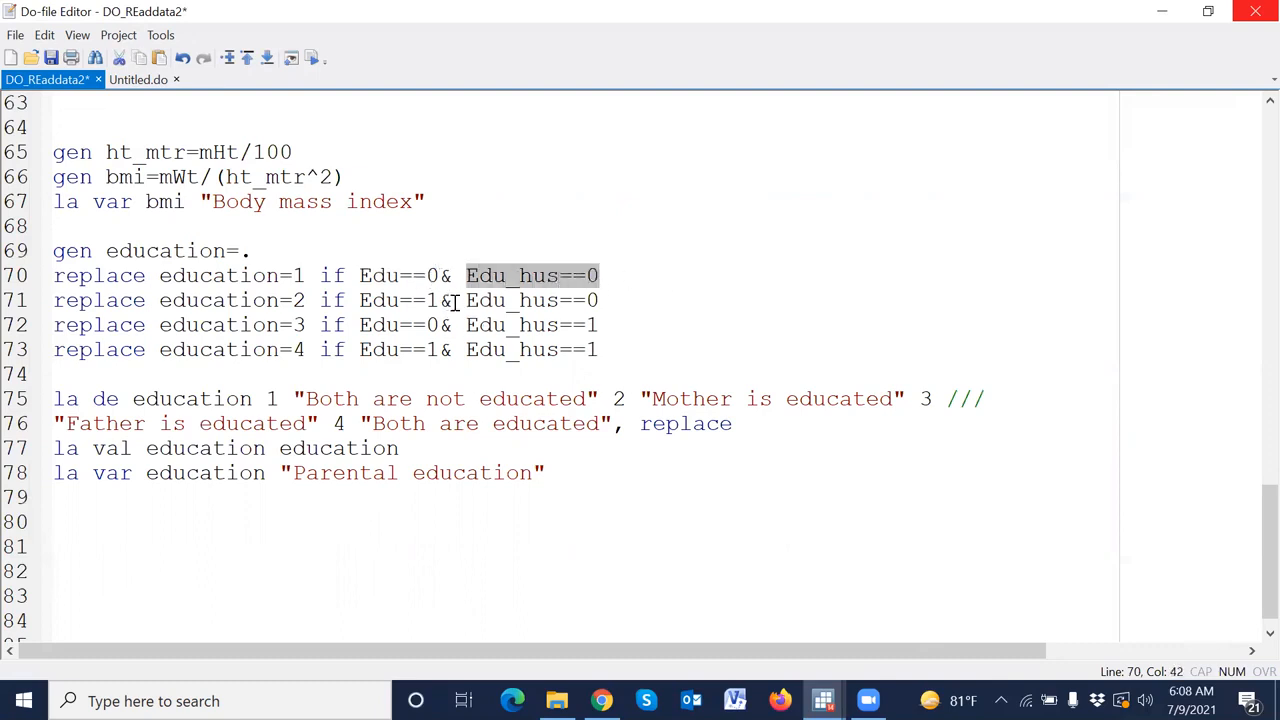
{"action": "left_click", "coordinate": [466, 546]}
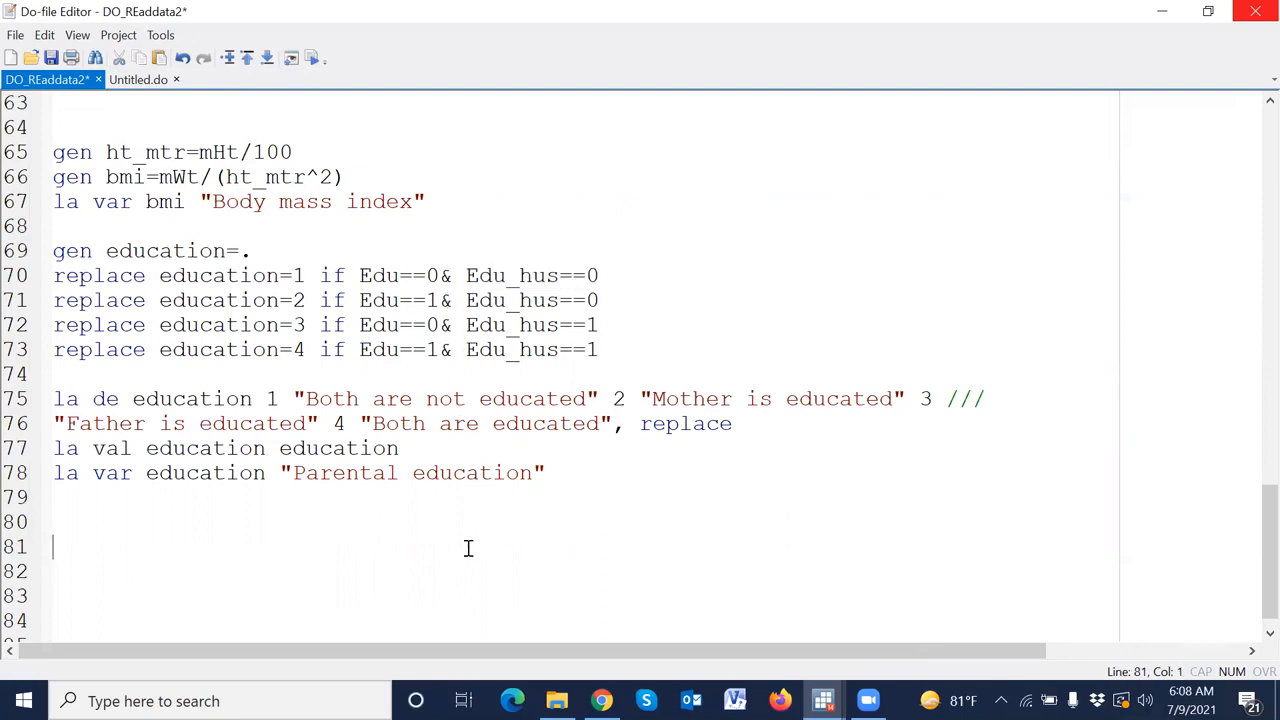
Switch to the main Stata window and create a variable edu filled with missing values using gen edu=.
{"action": "key", "text": "ctrl+d"}
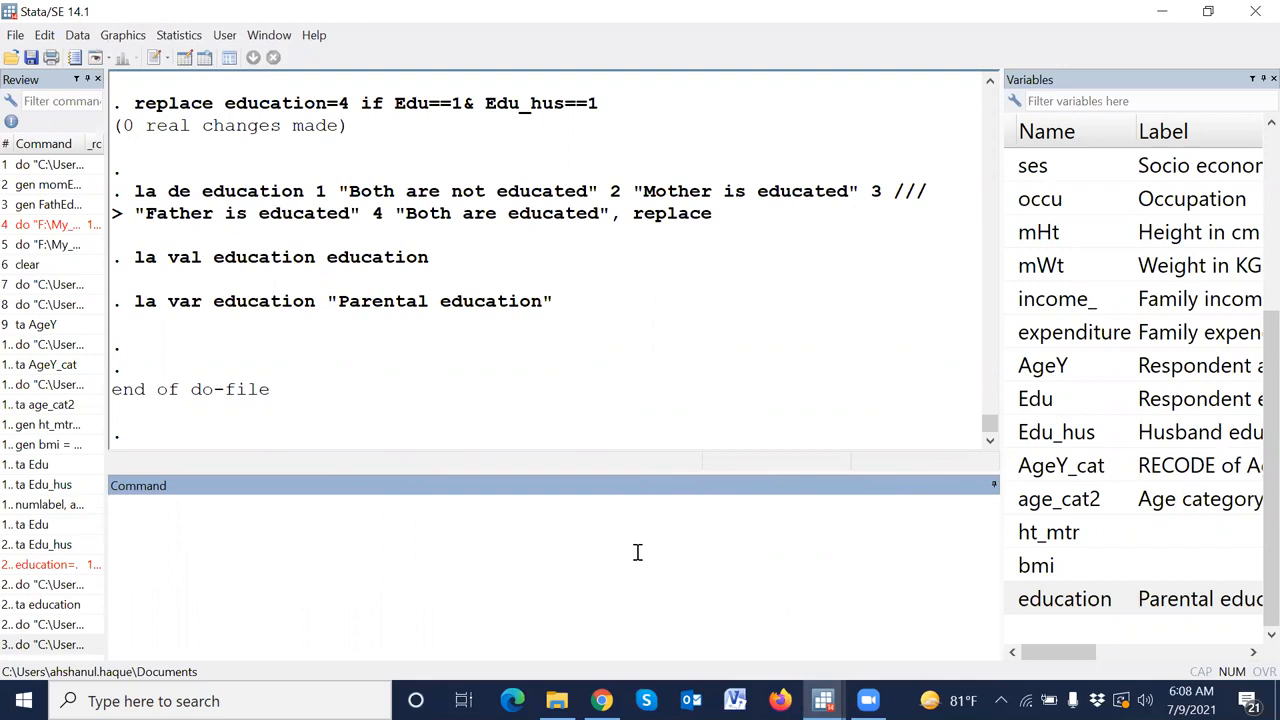
{"action": "key", "text": "alt+Tab"}
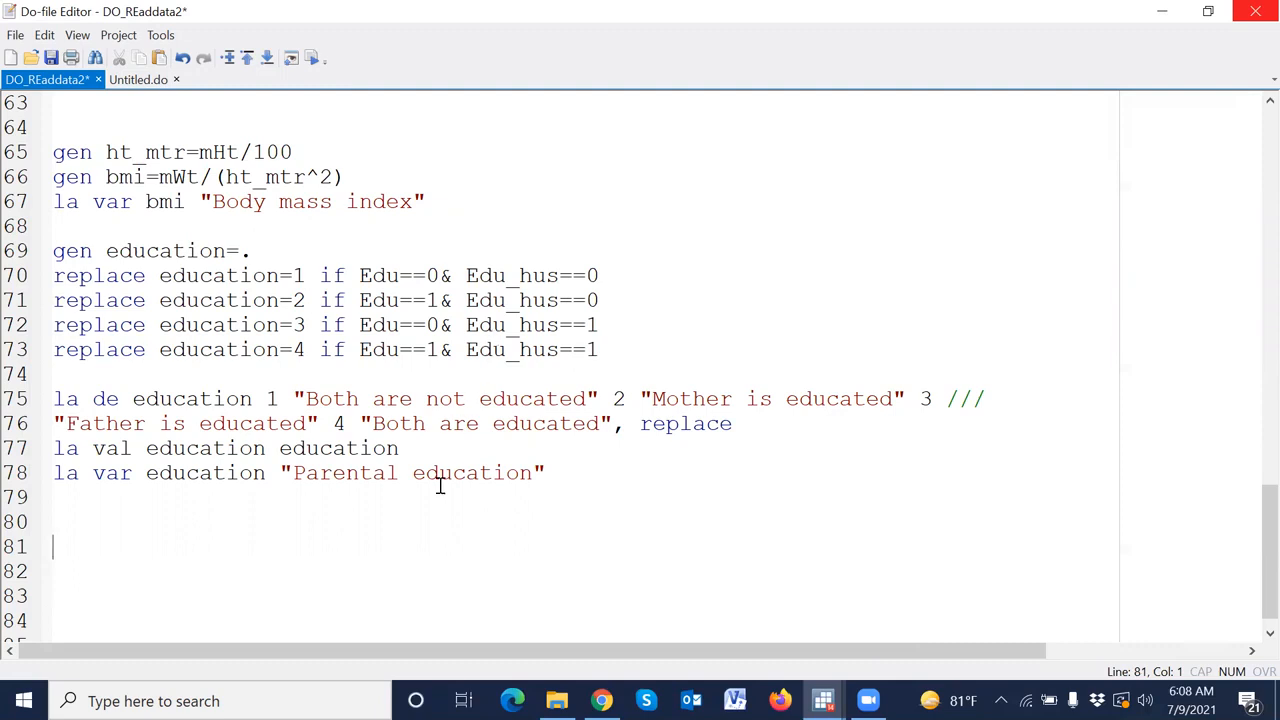
{"action": "key", "text": "alt+Tab"}
{"action": "type", "text": "gen edu=."}
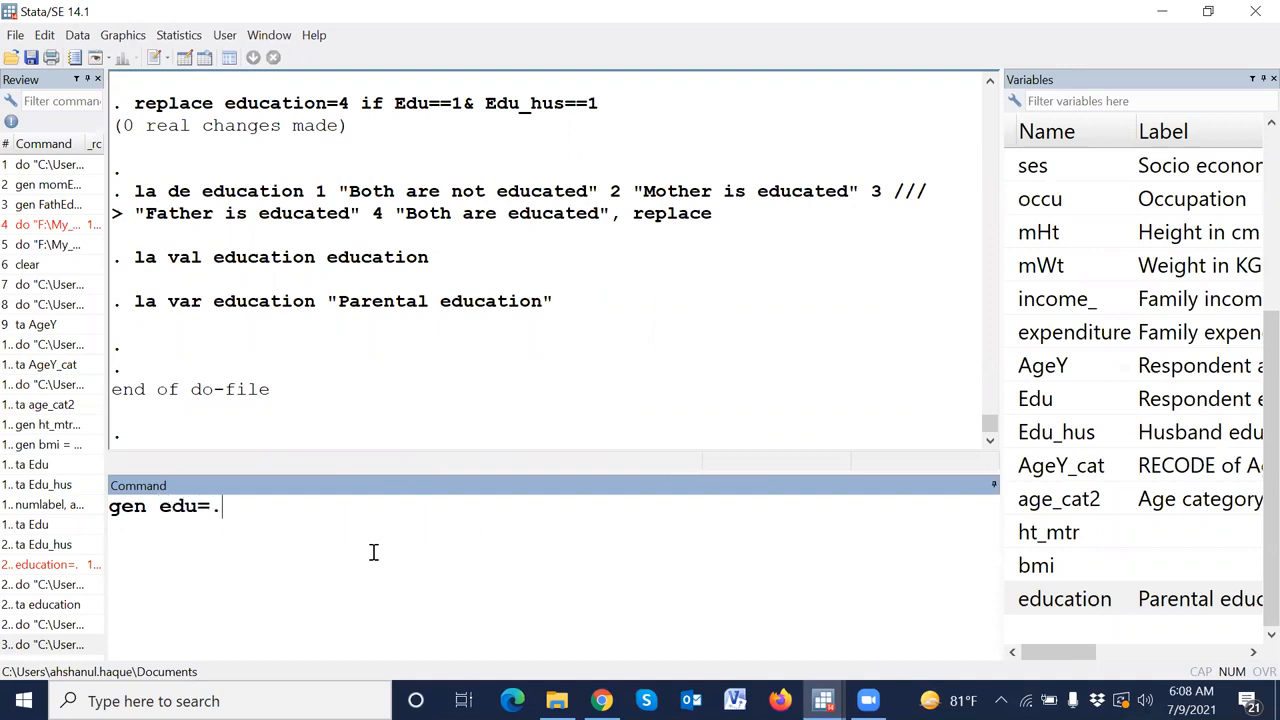
{"action": "key", "text": "Return"}
Discard the started replace command and drop the variable edu from the dataset.
{"action": "type", "text": "replace "}
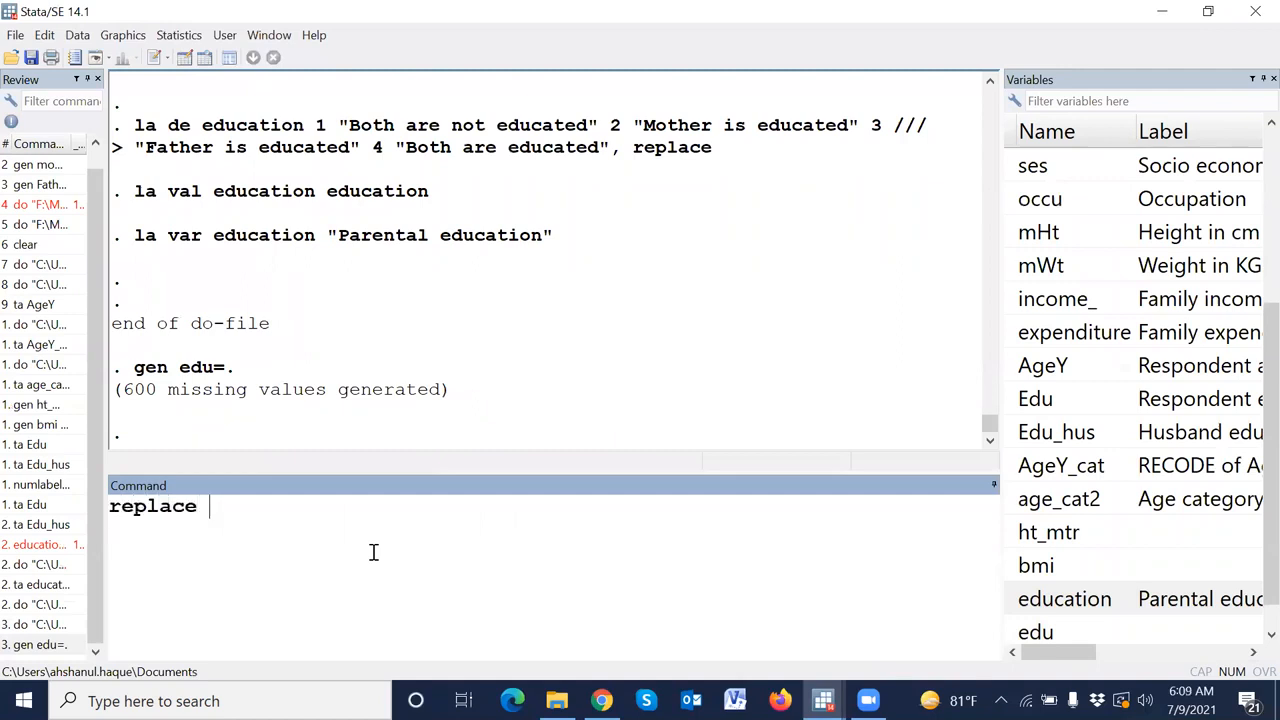
{"action": "type", "text": "edu"}
{"action": "left_click_drag", "start_coordinate": [299, 527], "coordinate": [86, 495]}
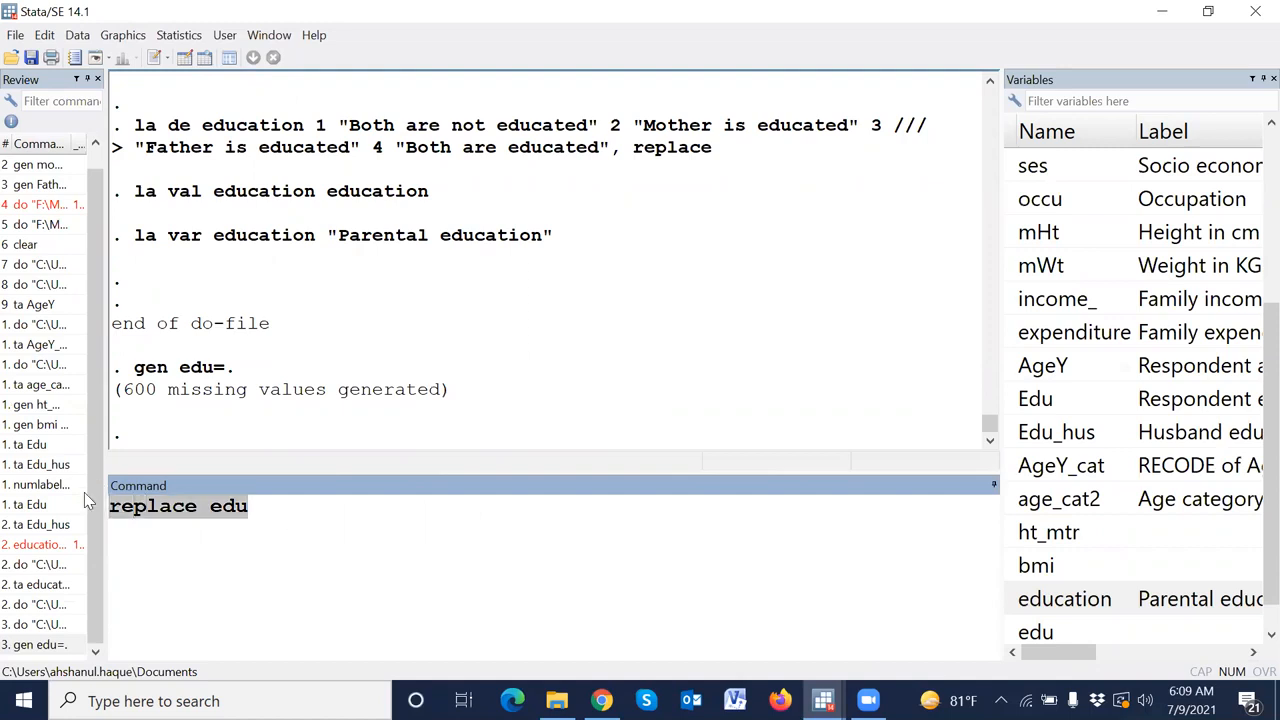
{"action": "type", "text": "drop"}
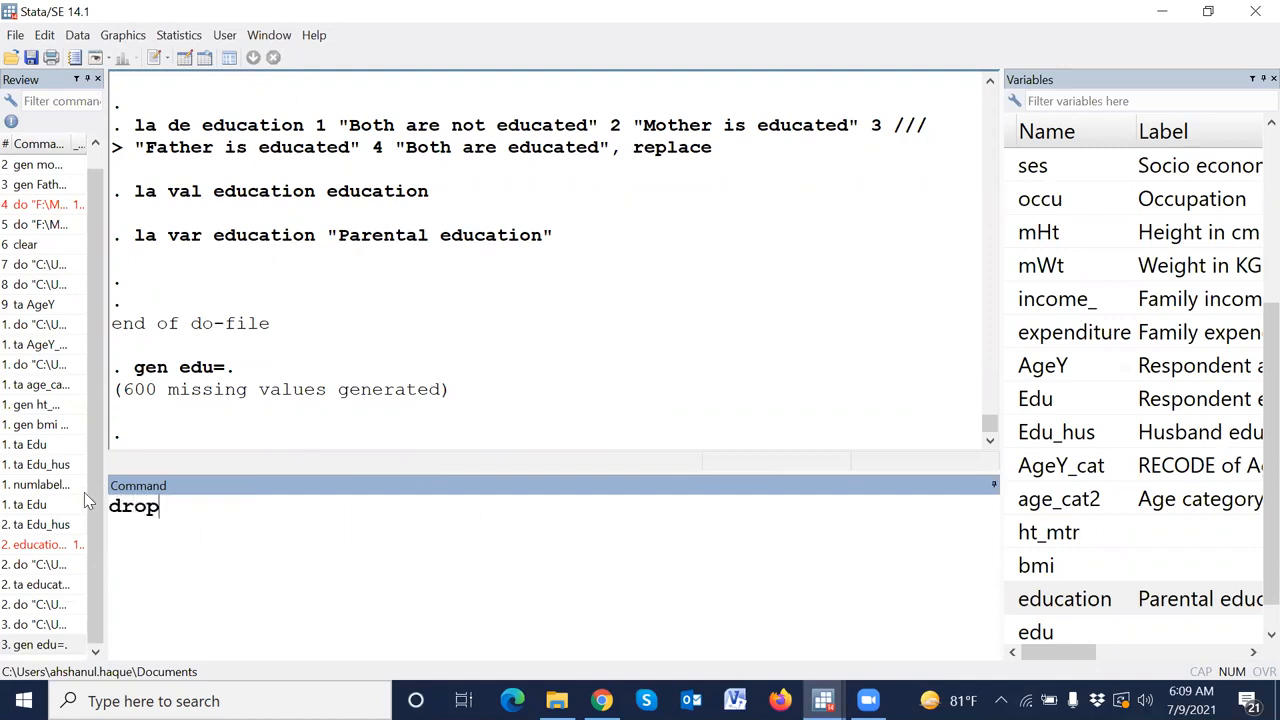
{"action": "left_click", "coordinate": [1012, 632]}
{"action": "key", "text": "Return"}
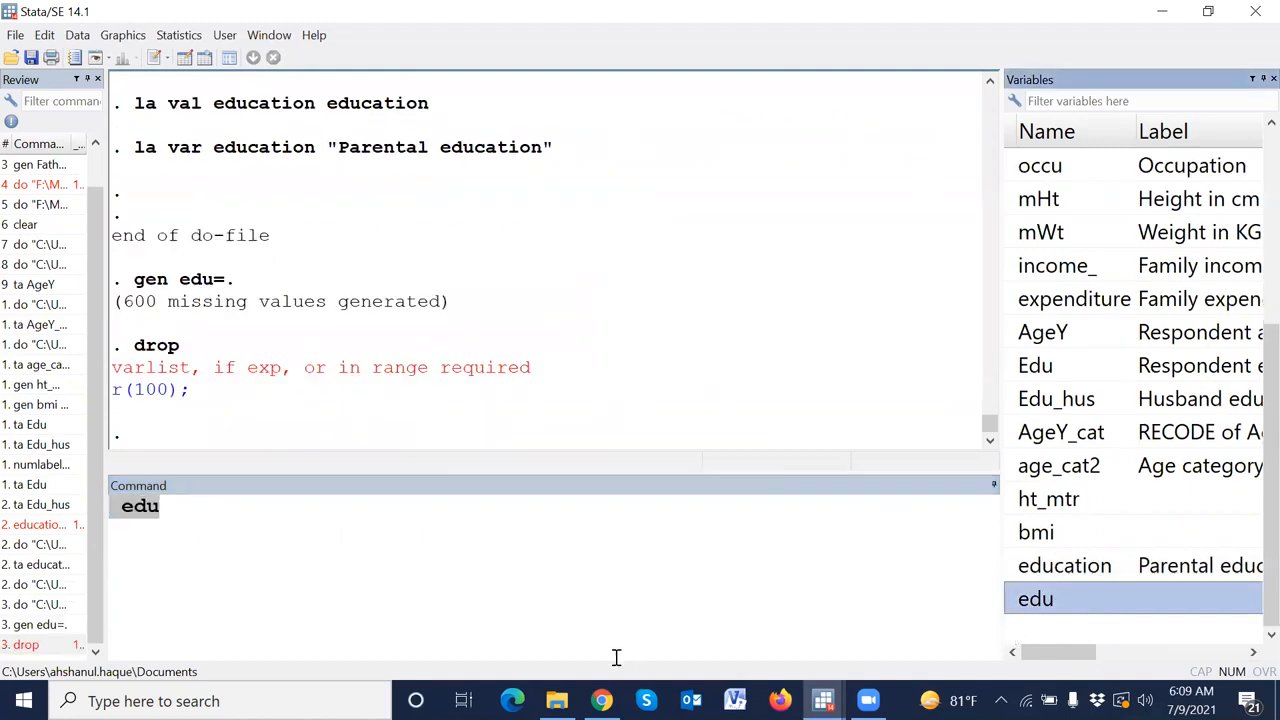
{"action": "left_click", "coordinate": [42, 645]}
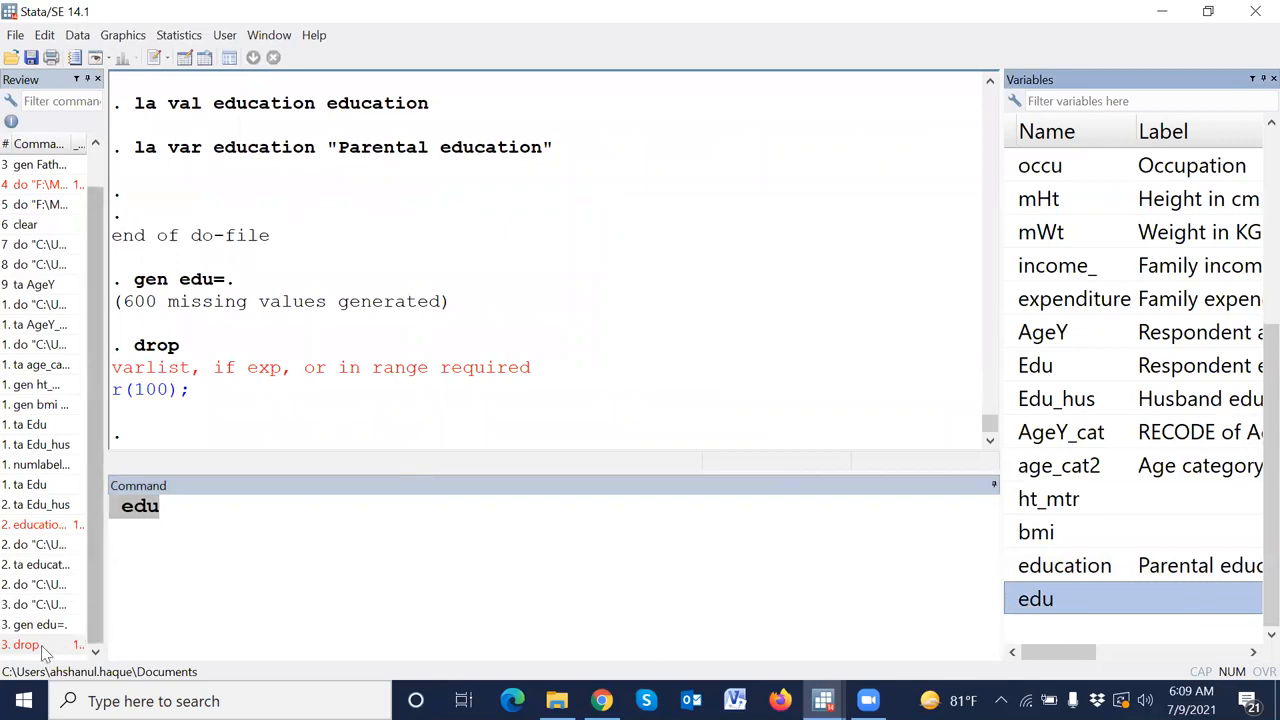
{"action": "left_click", "coordinate": [224, 542]}
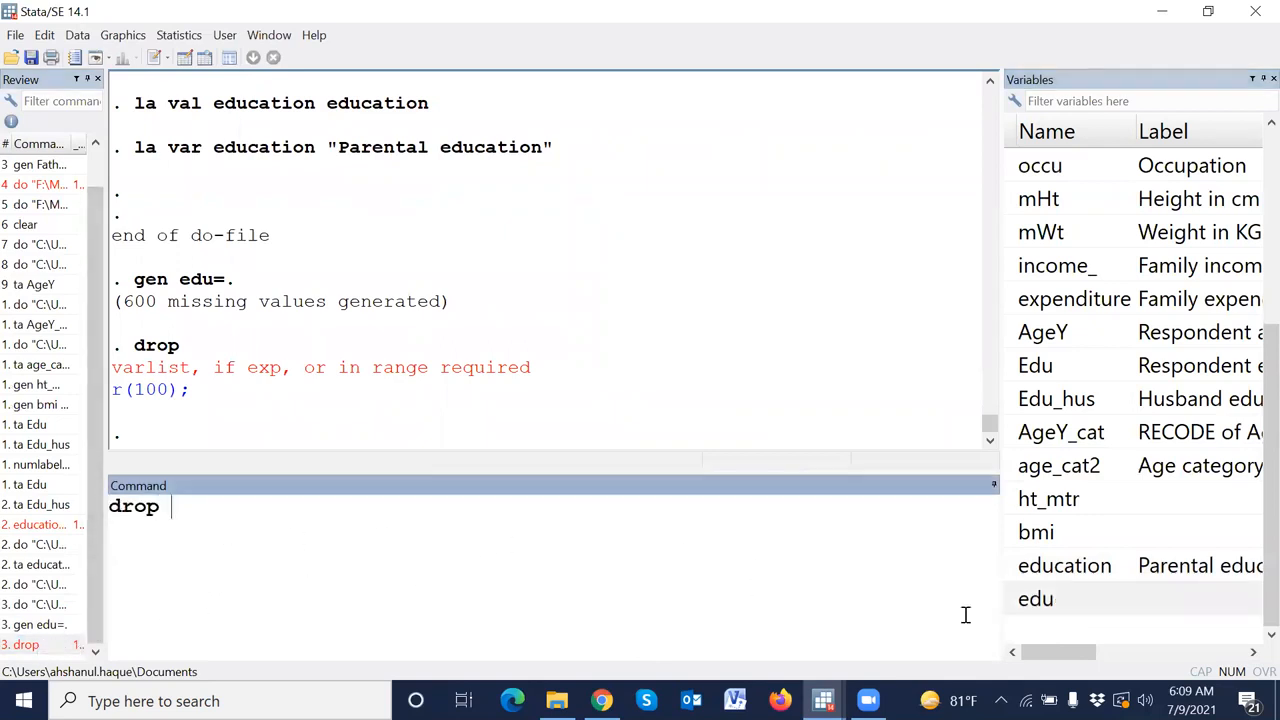
{"action": "left_click", "coordinate": [1030, 599]}
{"action": "key", "text": "Return"}
Create the variable edu with the value 0 for every observation.
{"action": "left_click", "coordinate": [399, 557]}
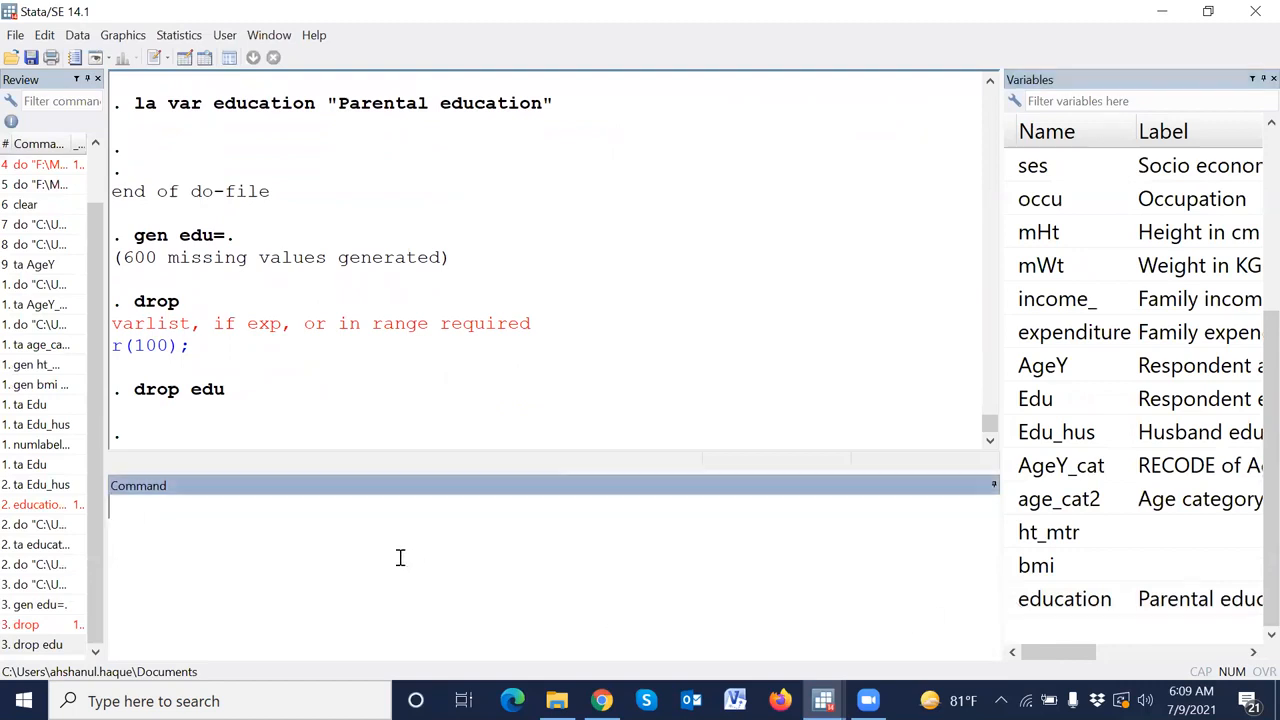
{"action": "type", "text": "gen edu =0"}
{"action": "key", "text": "Return"}
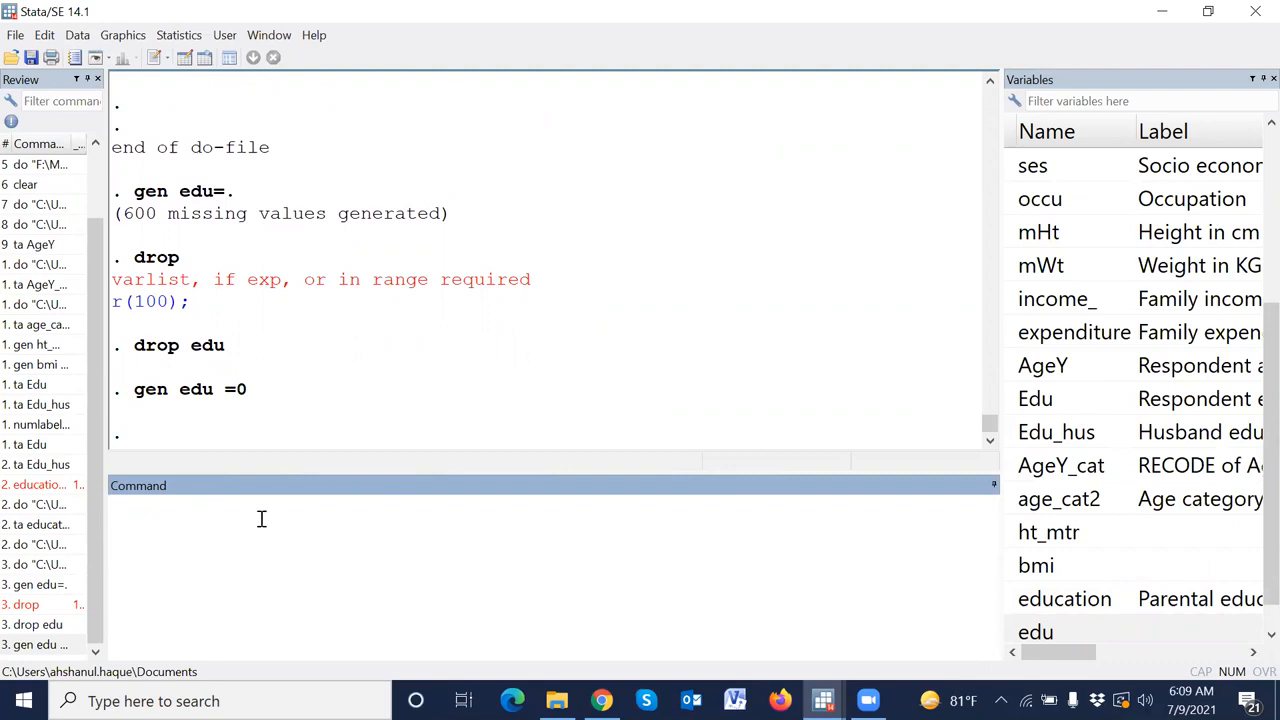
Start a command that replaces edu with 1 if Edu==1, followed by the or operator |.
{"action": "type", "text": "replace"}
{"action": "left_click", "coordinate": [1016, 634]}
{"action": "type", "text": "=1 if"}
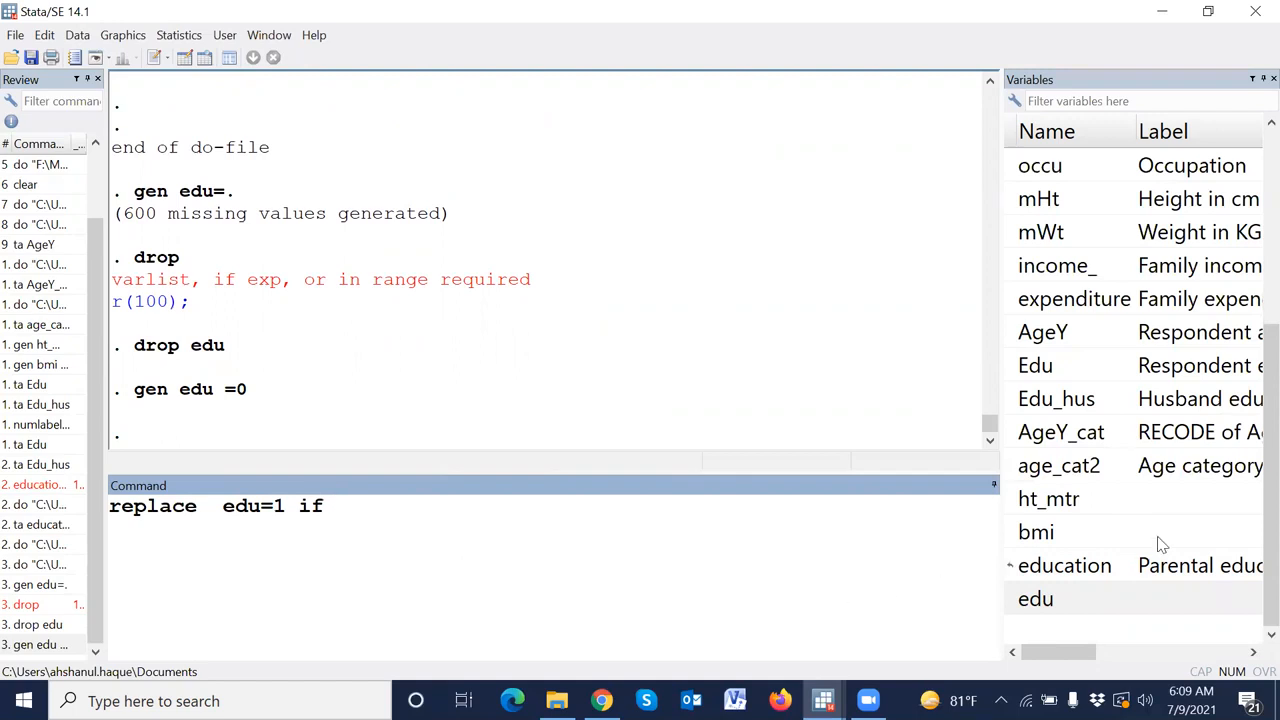
{"action": "left_click", "coordinate": [1013, 368]}
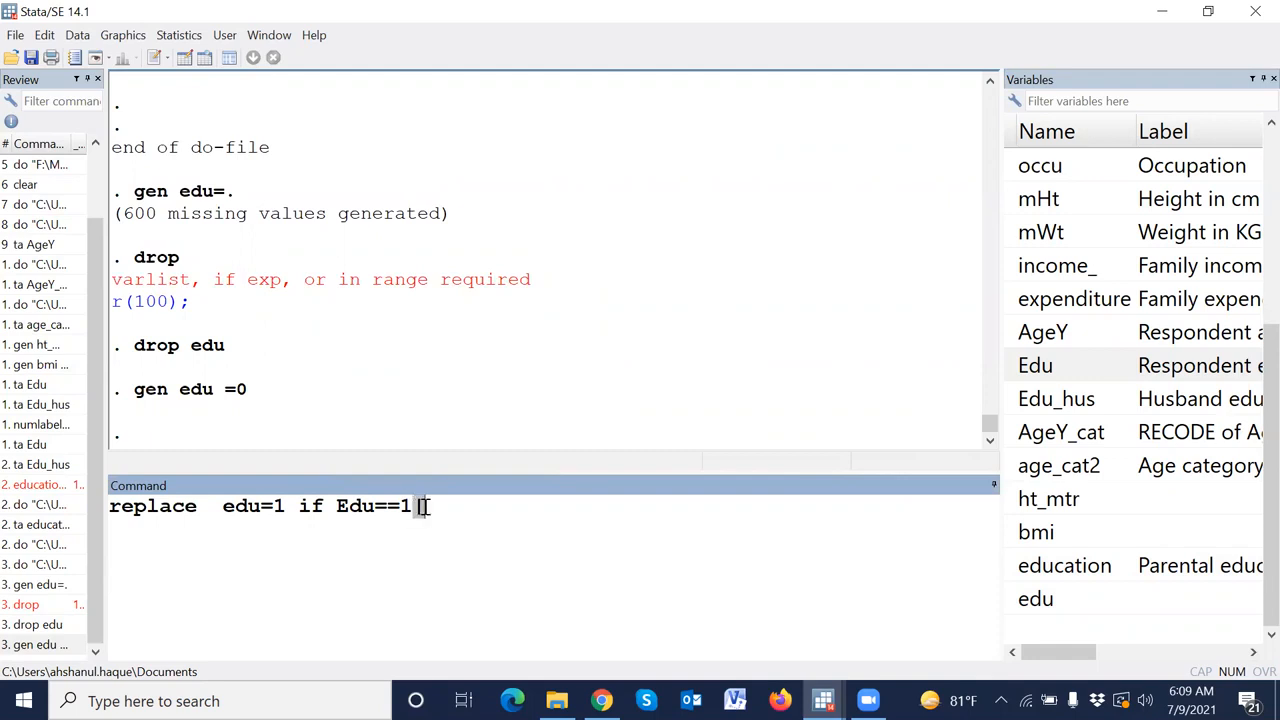
{"action": "left_click", "coordinate": [1012, 94]}
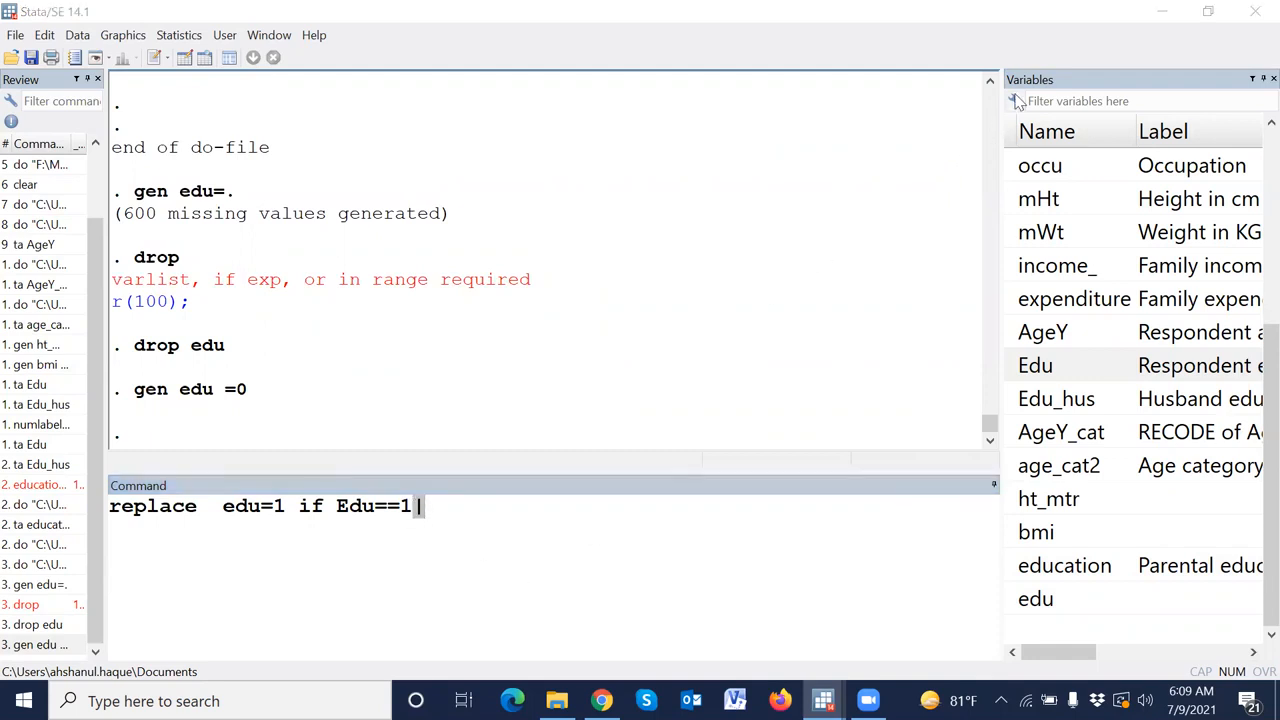
{"action": "mouse_move", "coordinate": [421, 532]}
{"action": "left_mouse_down"}
{"action": "mouse_move", "coordinate": [415, 497]}
{"action": "mouse_move", "coordinate": [440, 492]}
{"action": "mouse_move", "coordinate": [440, 522]}
{"action": "mouse_move", "coordinate": [425, 532]}
{"action": "mouse_move", "coordinate": [418, 503]}
{"action": "left_mouse_up"}
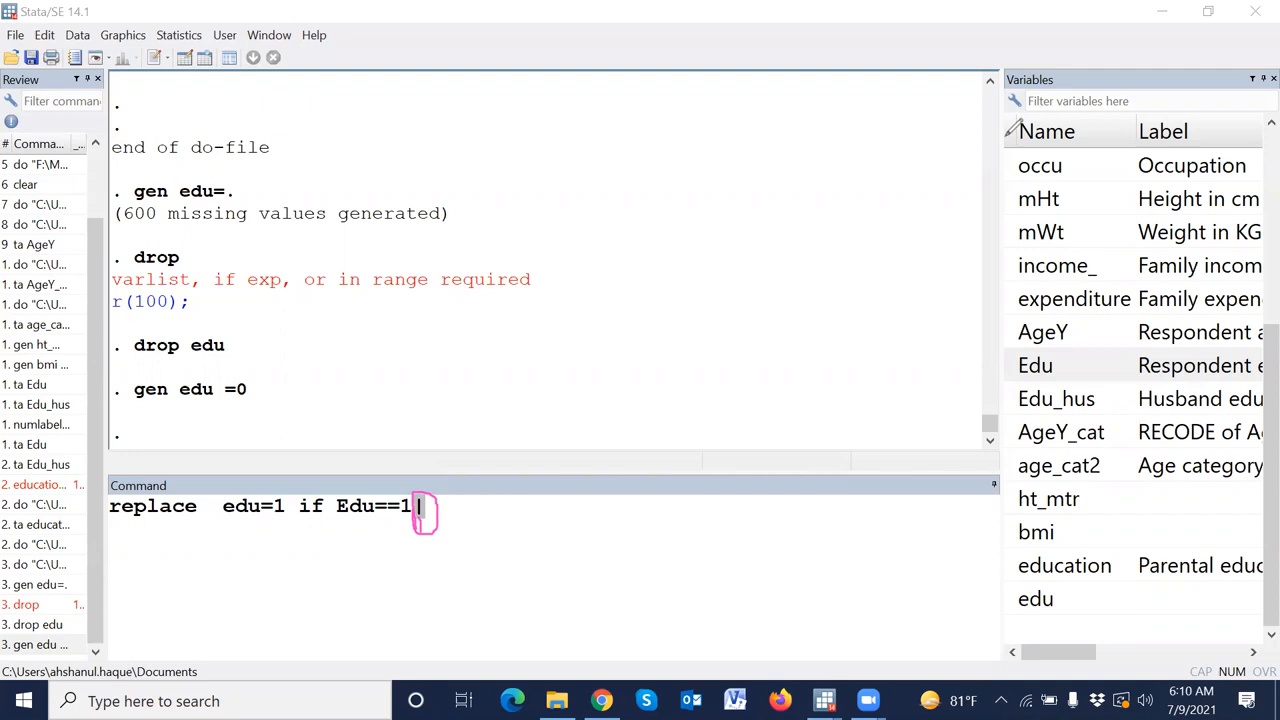
{"action": "key", "text": "ctrl+z"}
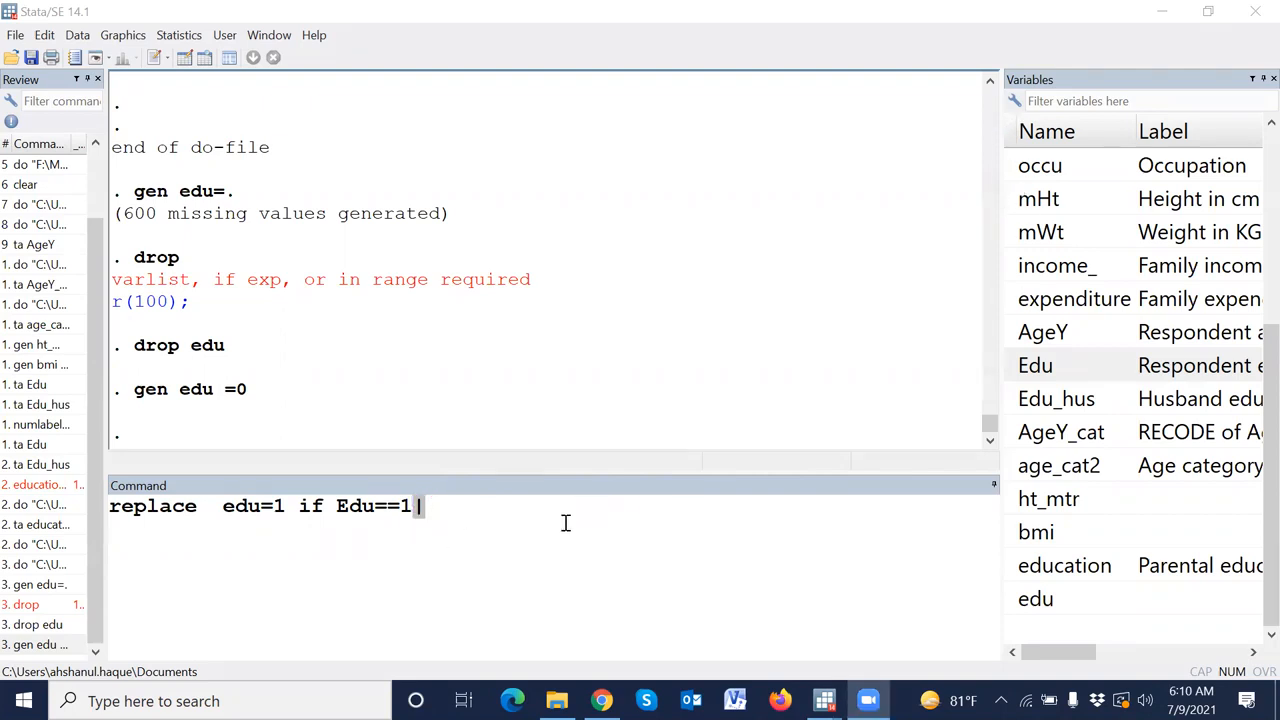
Complete the replace edu=1 command with the second condition Edu_hus==1 and run it.
{"action": "left_click", "coordinate": [513, 521]}
{"action": "left_click", "coordinate": [1013, 402]}
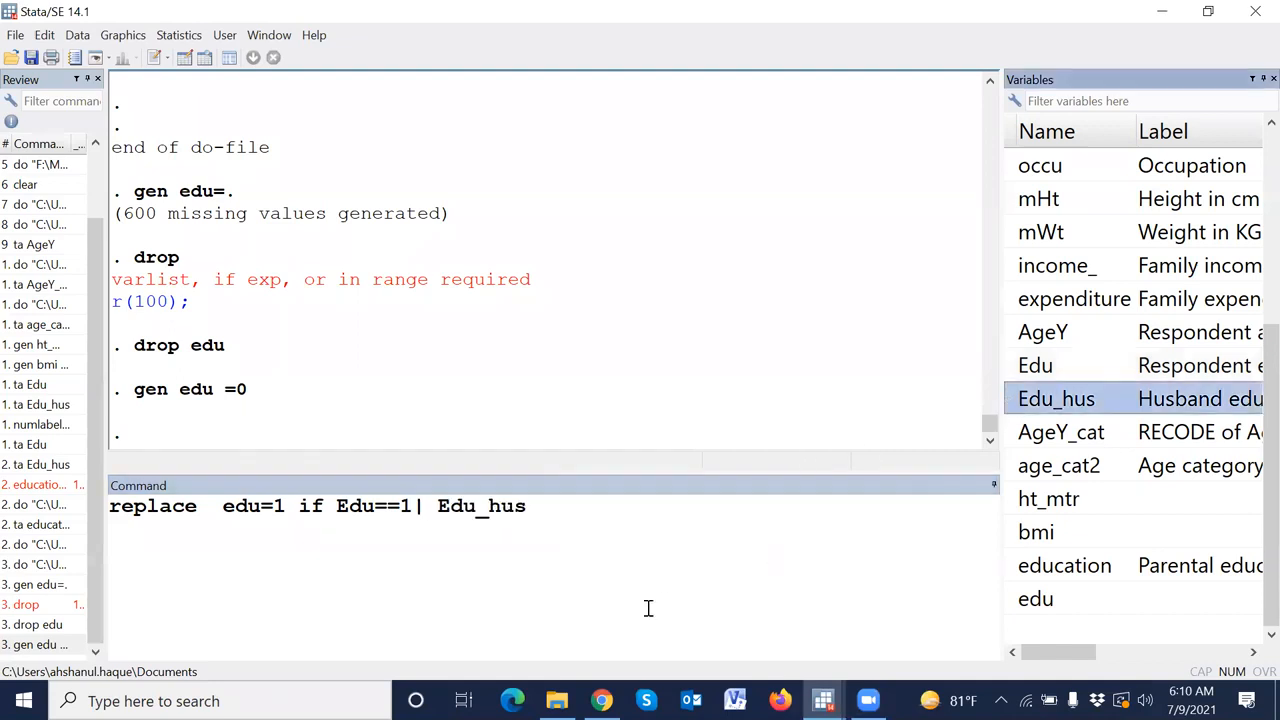
{"action": "type", "text": "==1"}
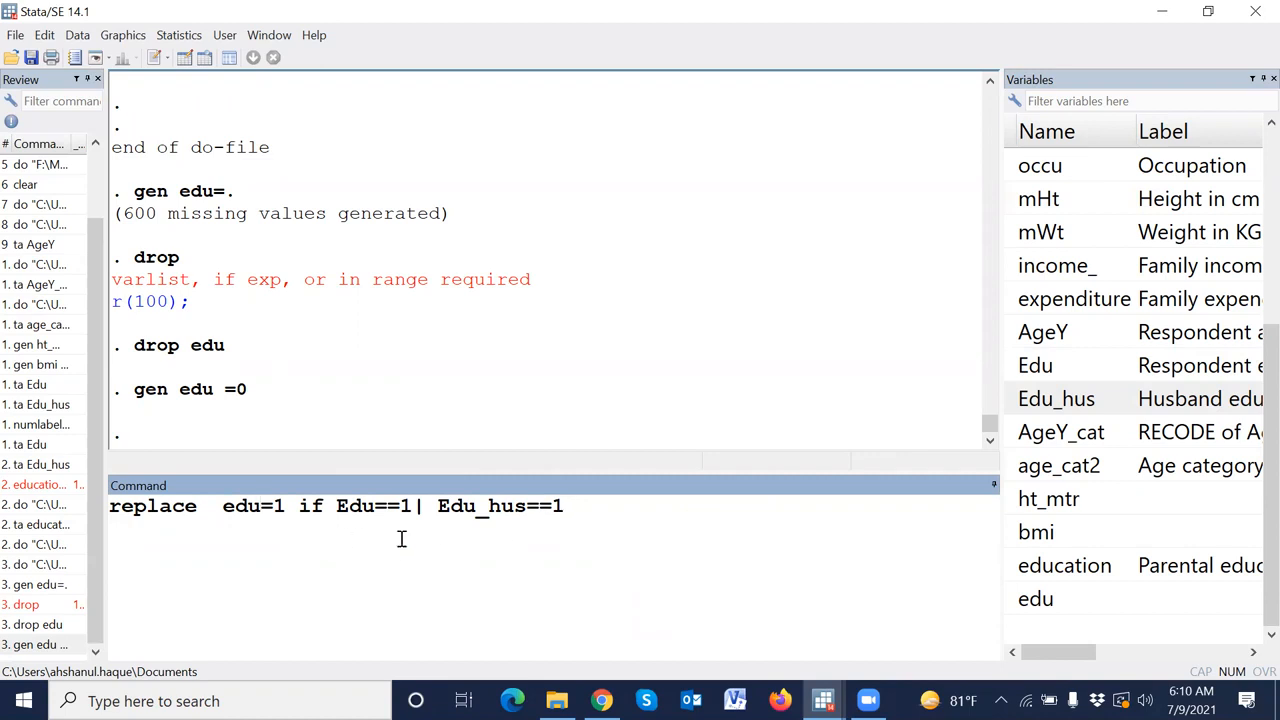
{"action": "left_click", "coordinate": [590, 511]}
{"action": "key", "text": "Return"}
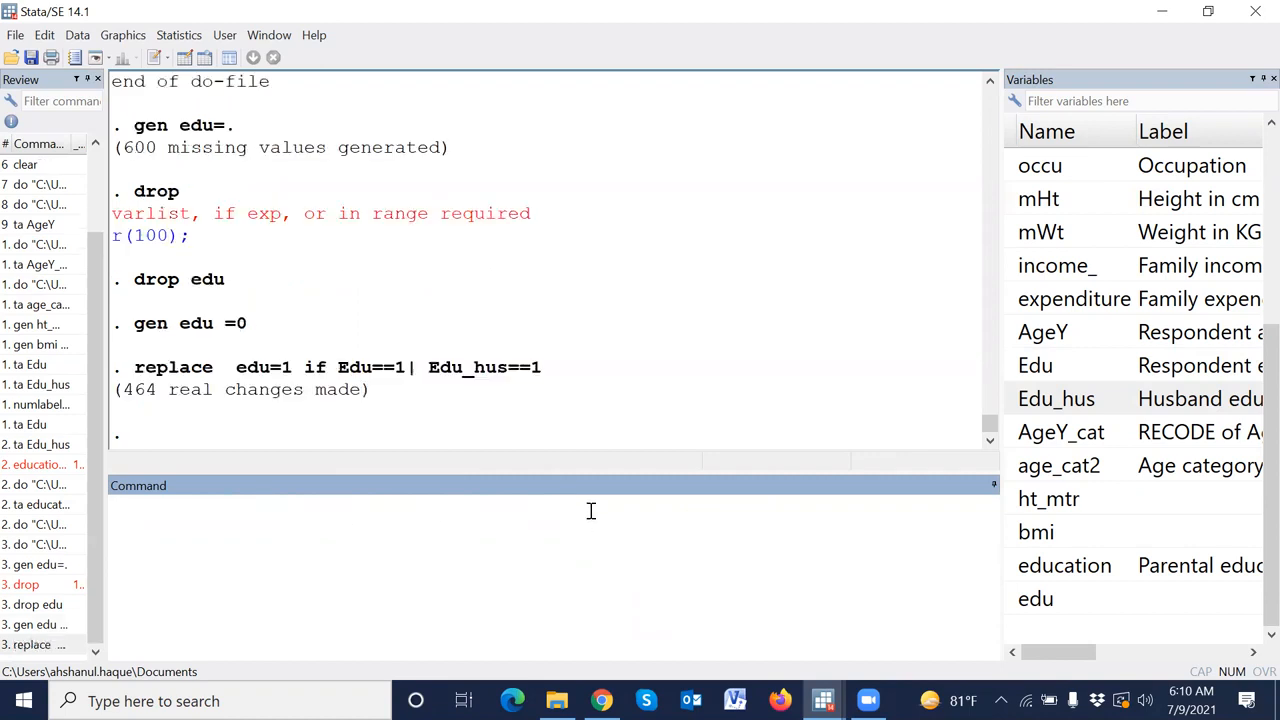
Move the gen edu =0 and replace edu=1 commands from the command history to line 81 of the do-file.
{"action": "left_click", "coordinate": [40, 624]}
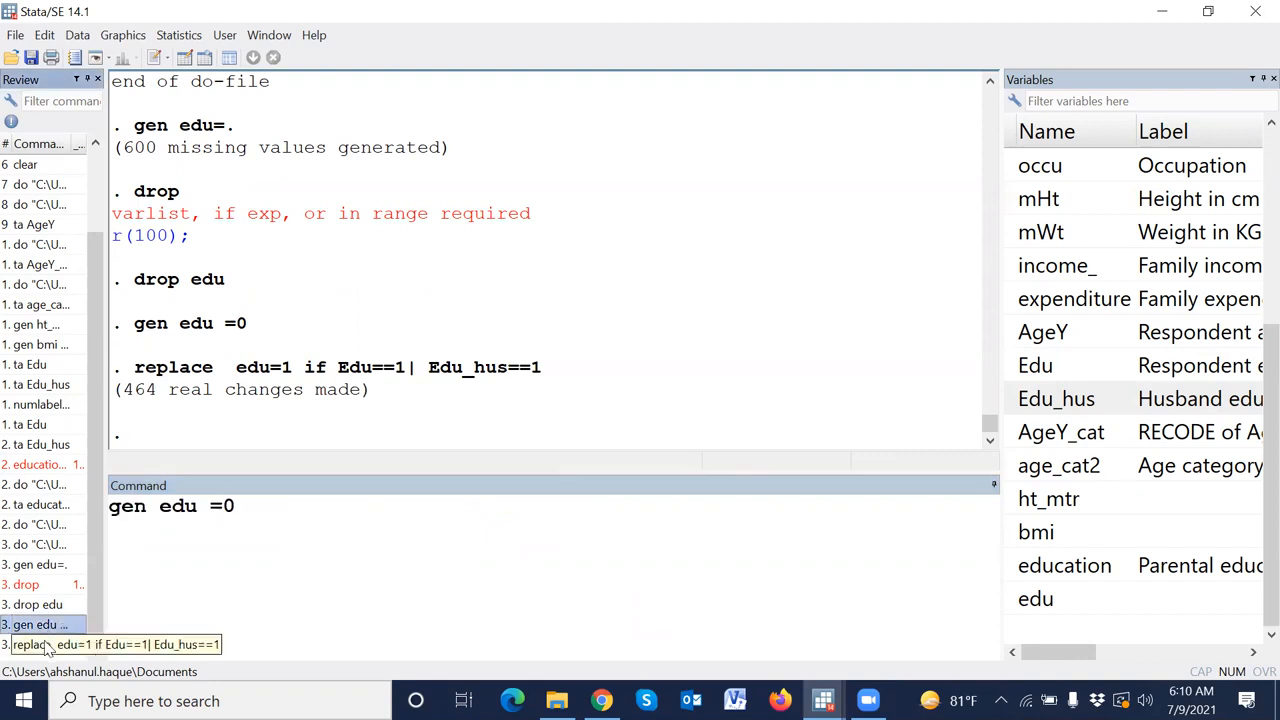
{"action": "left_click", "coordinate": [45, 645], "text": "shift"}
{"action": "key", "text": "Delete"}
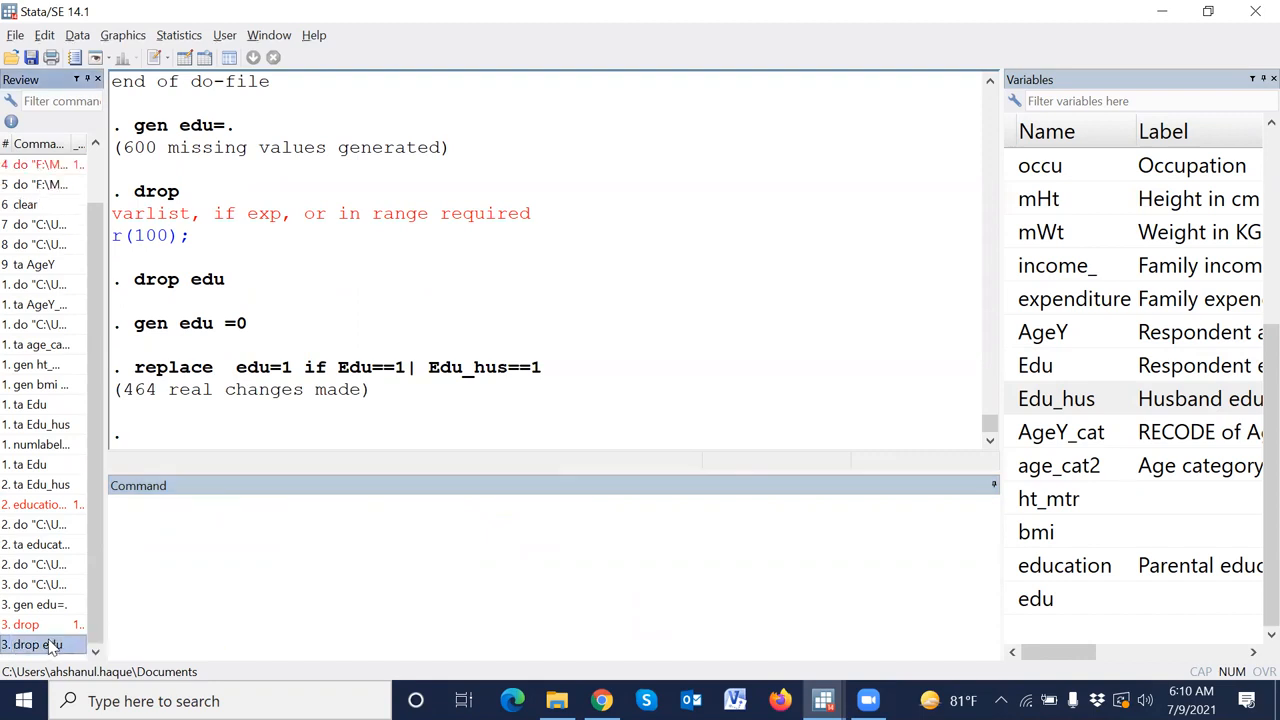
{"action": "left_click", "coordinate": [823, 701]}
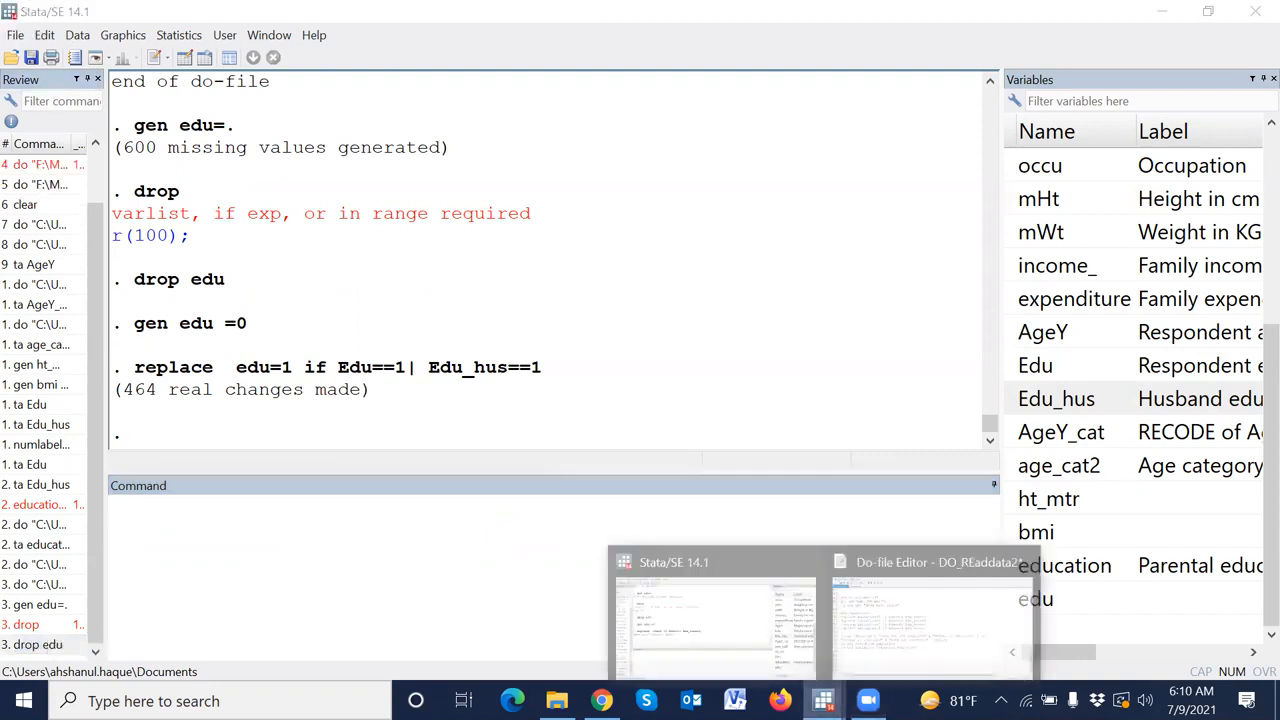
{"action": "left_click", "coordinate": [930, 610]}
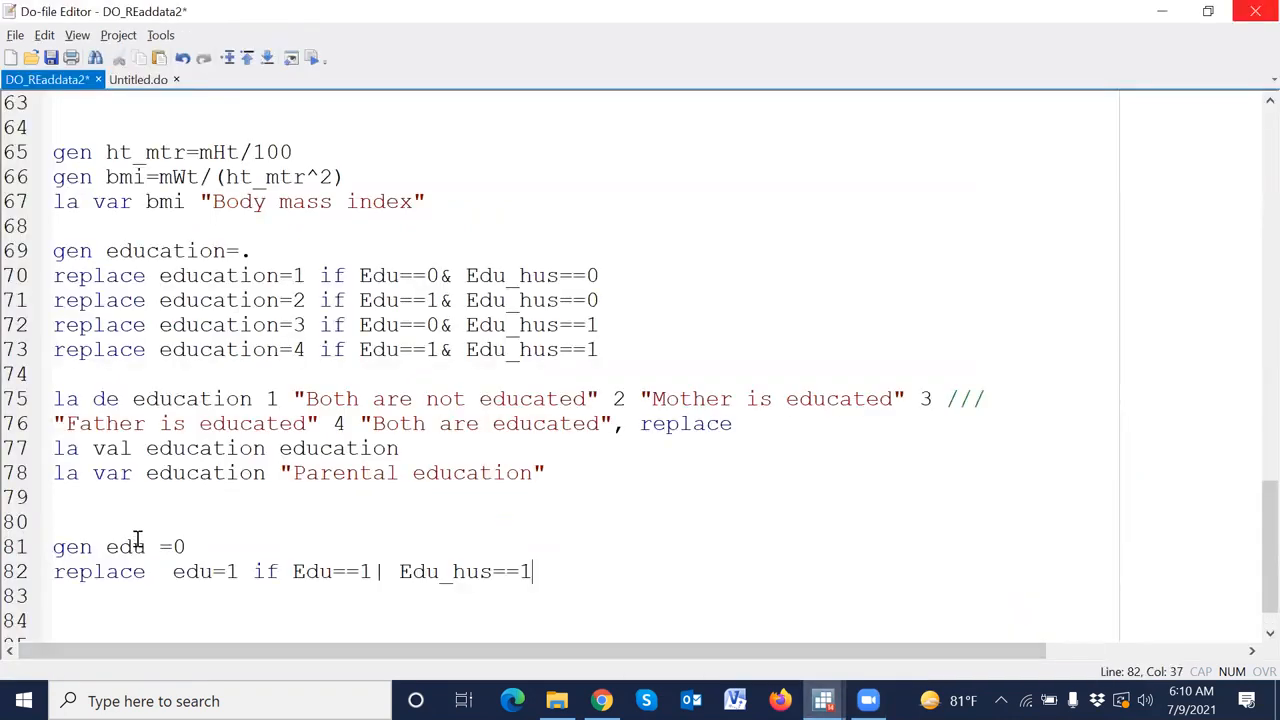
Rename the variable edu to edu_all in the gen and replace commands on lines 81 and 82.
{"action": "left_click", "coordinate": [145, 546]}
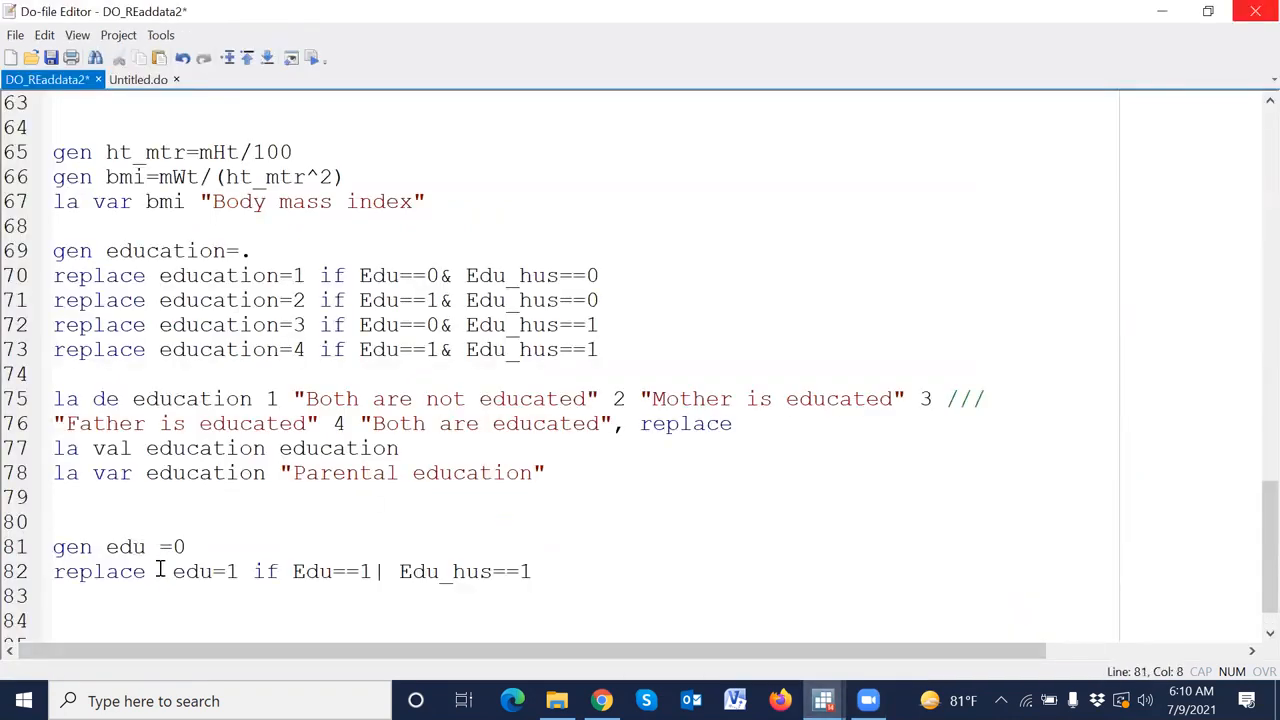
{"action": "type", "text": "_all"}
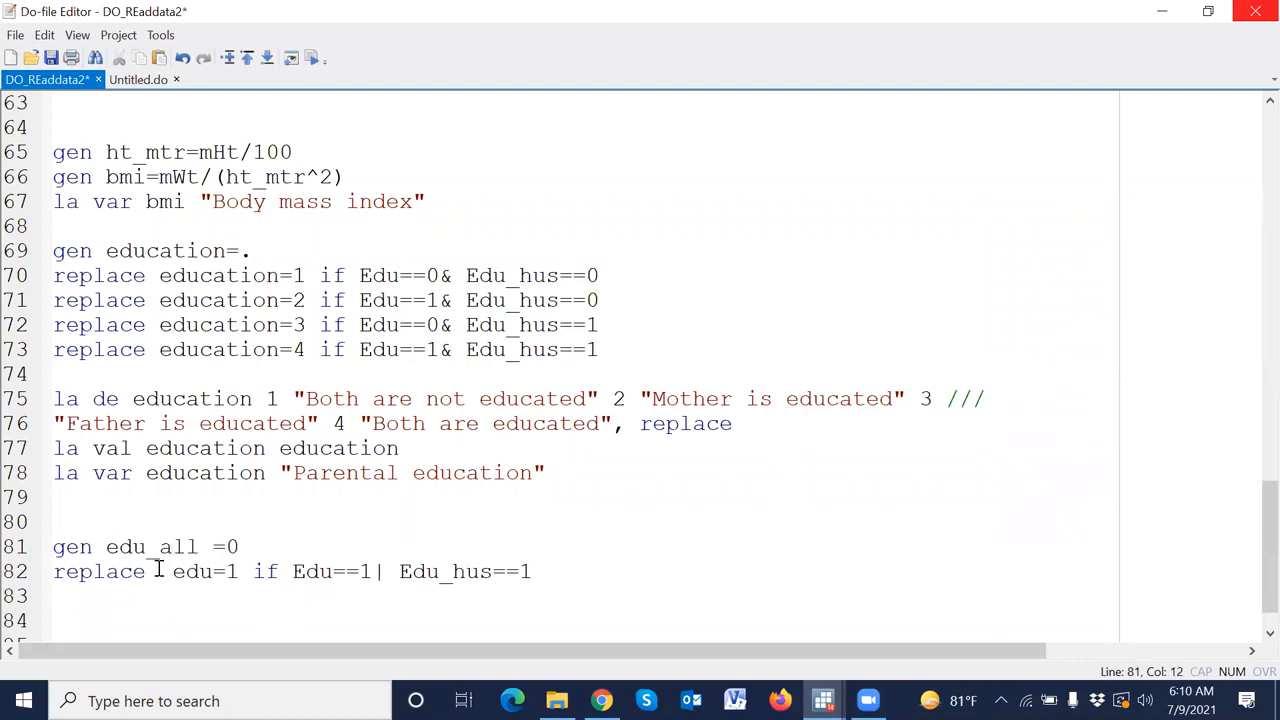
{"action": "double_click", "coordinate": [152, 547]}
{"action": "key", "text": "ctrl+c"}
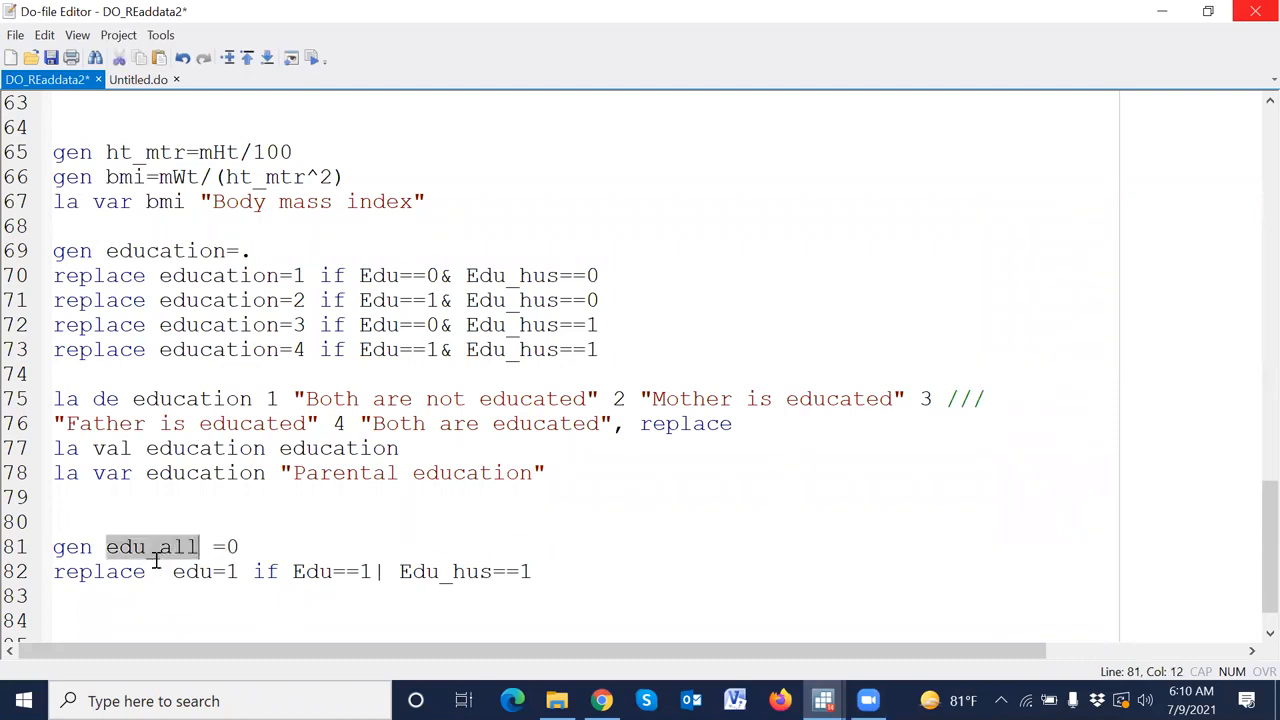
{"action": "double_click", "coordinate": [200, 571]}
{"action": "key", "text": "ctrl+v"}
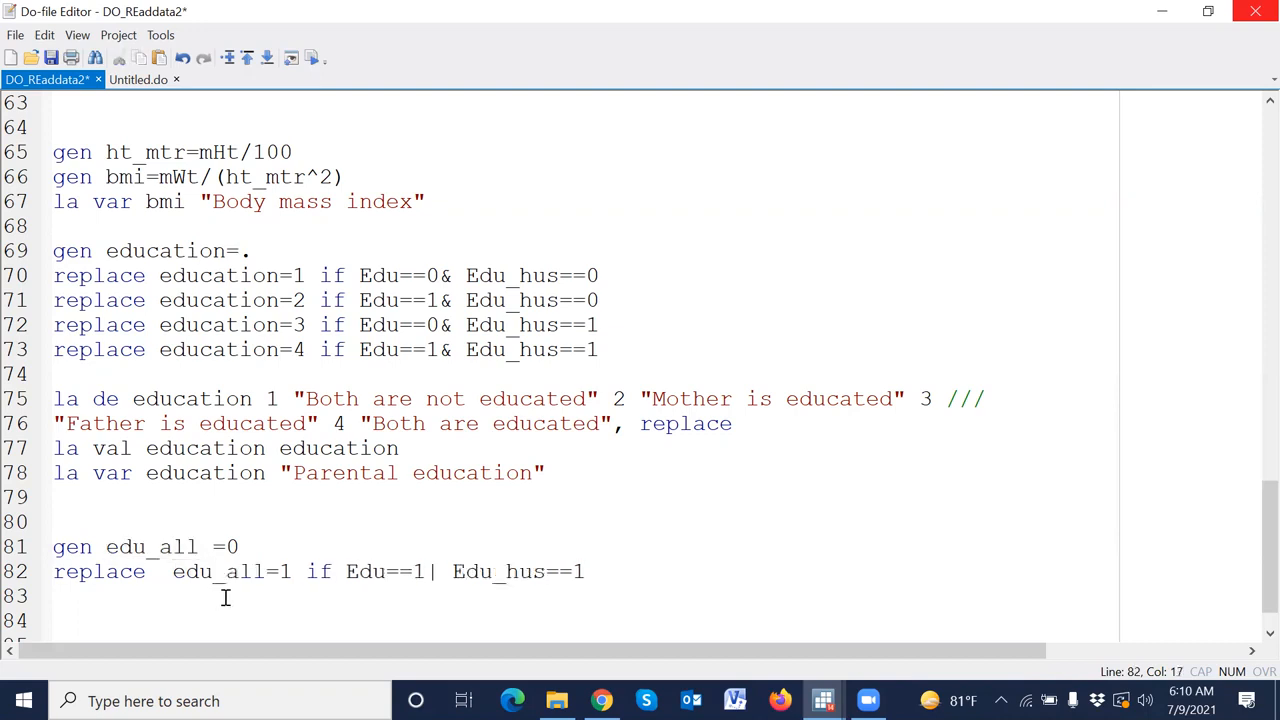
Add la de edu_all 0 "" 1 "", replace on line 83 and la val edu_all edu_all on line 84.
{"action": "left_click", "coordinate": [603, 565]}
{"action": "key", "text": "Return"}
{"action": "key", "text": "Return"}
{"action": "key", "text": "Return"}
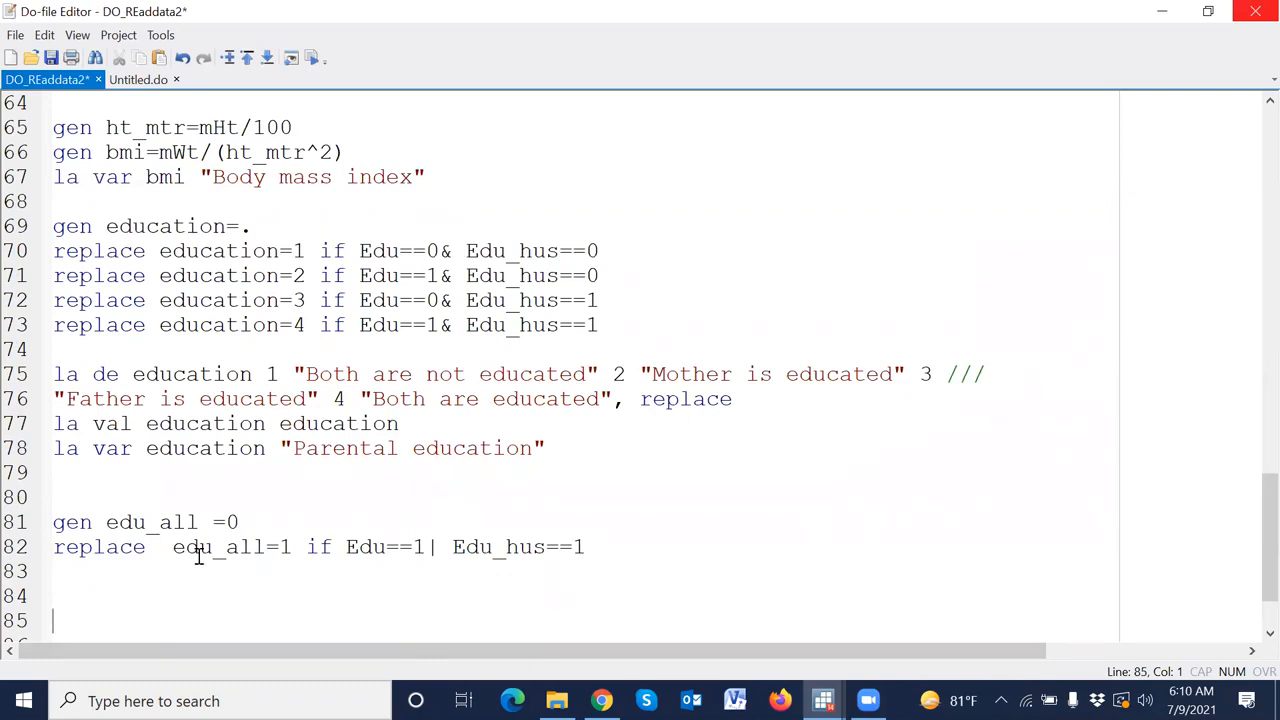
{"action": "scroll", "coordinate": [101, 579], "scroll_direction": "down", "scroll_amount": 2}
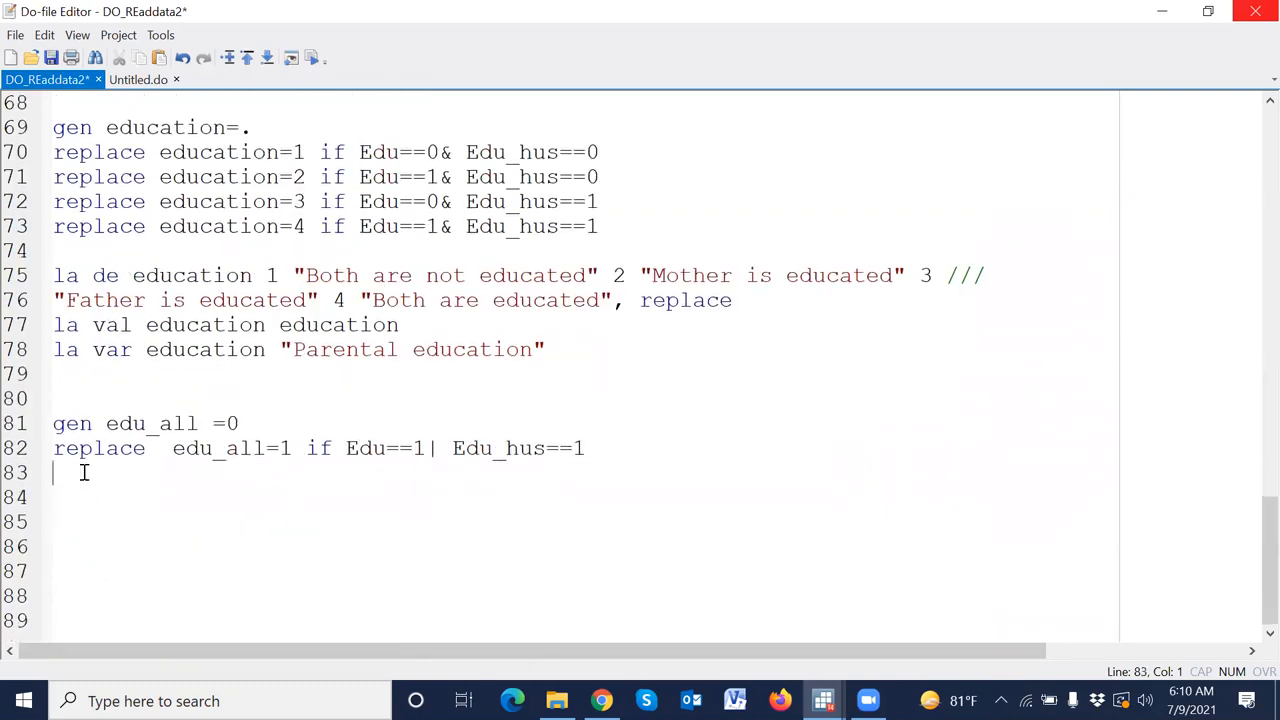
{"action": "type", "text": "la de edu_all "}
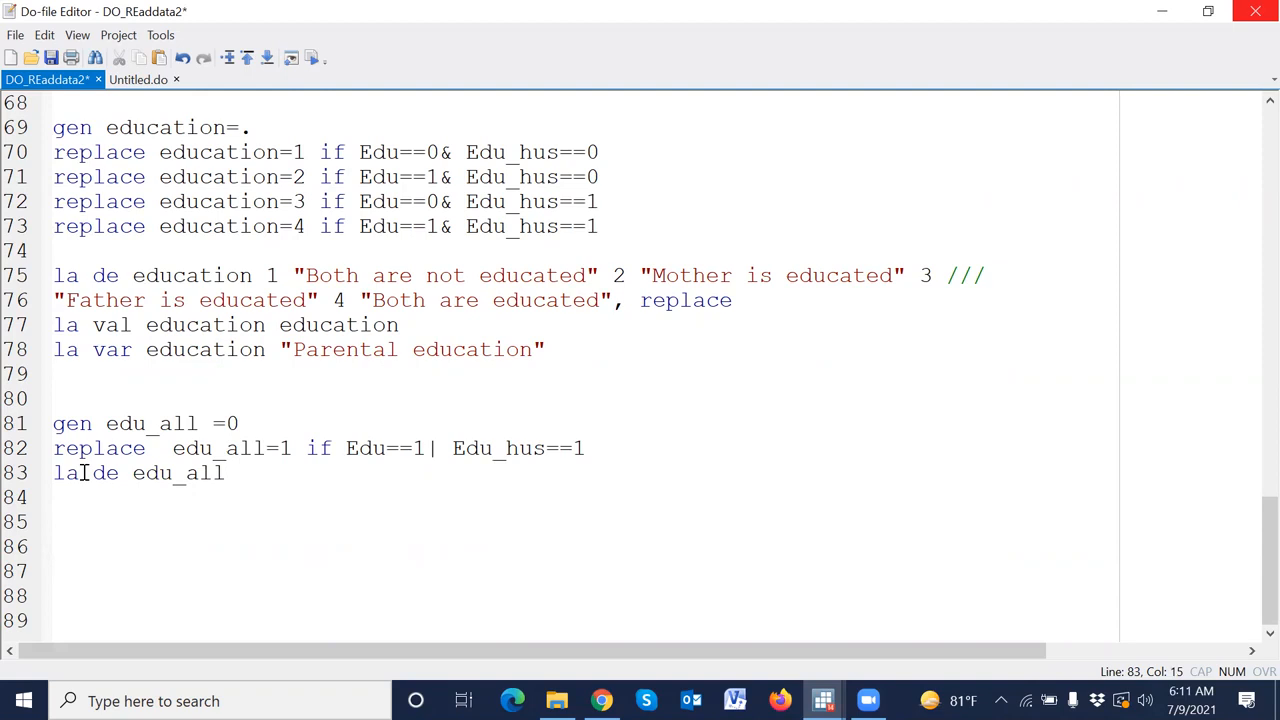
{"action": "type", "text": "0 \"\" 1 \"\", replace"}
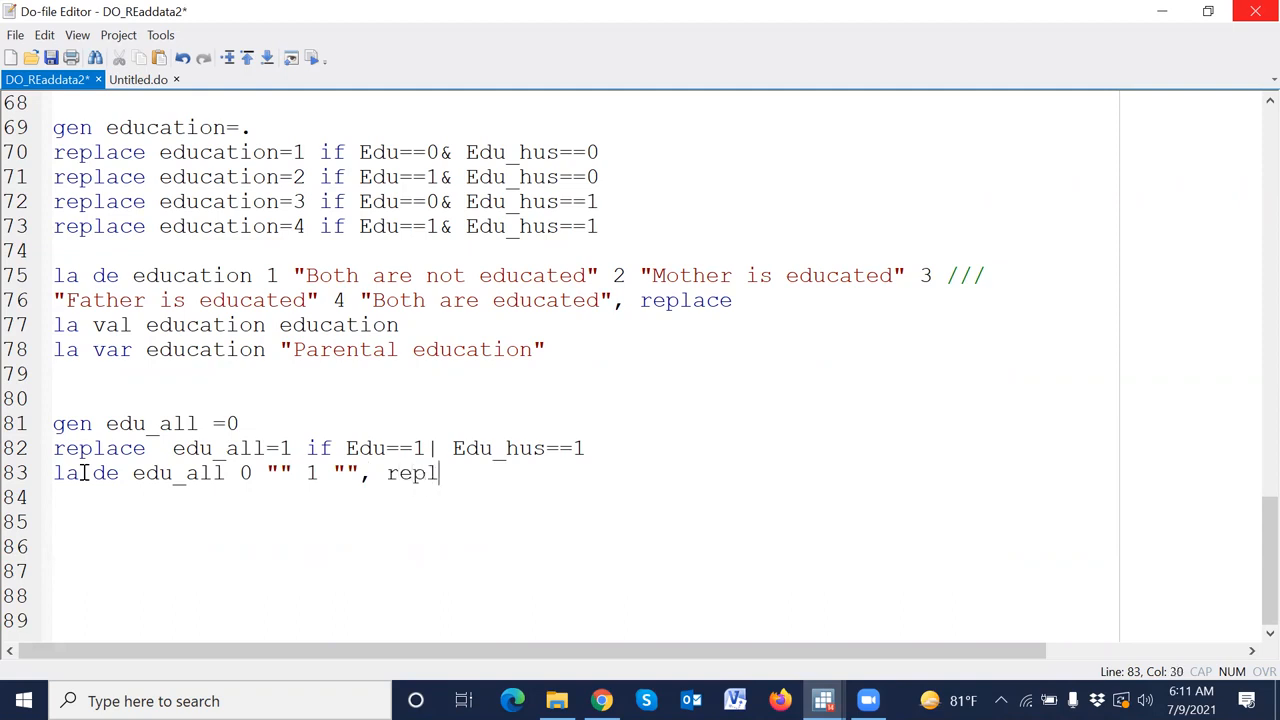
{"action": "key", "text": "Return"}
{"action": "type", "text": "la "}
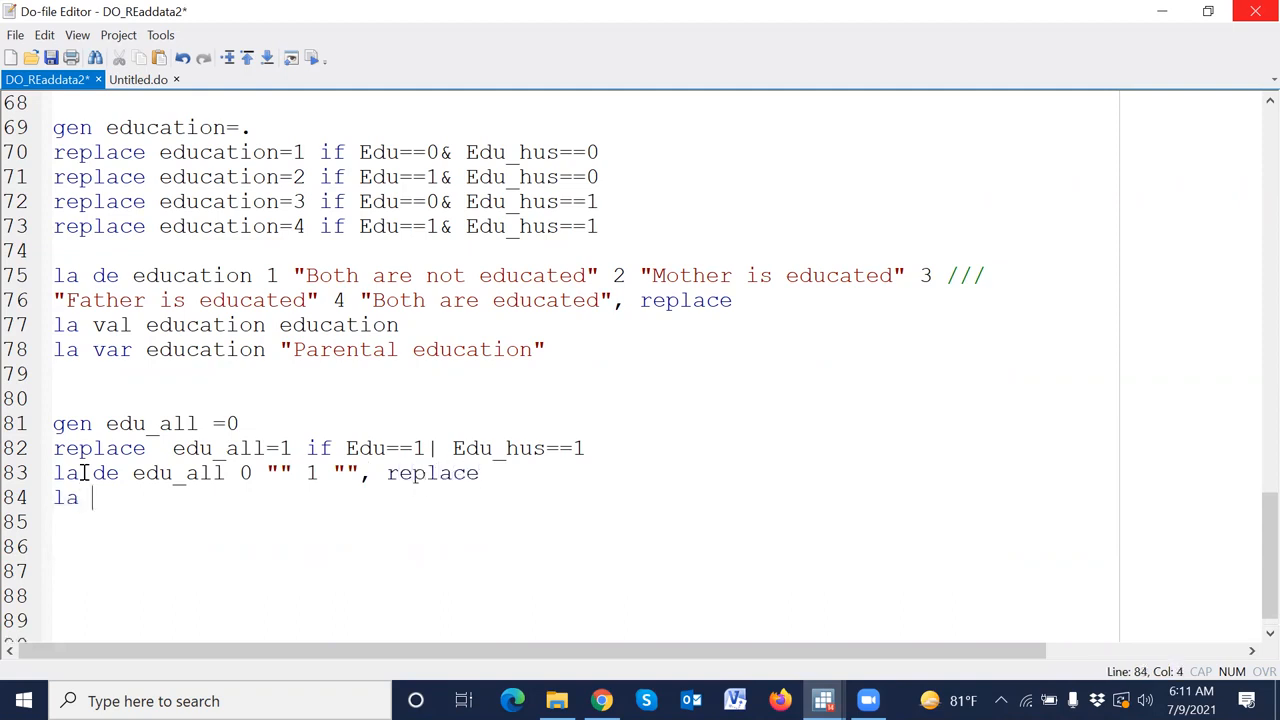
{"action": "type", "text": "val edu_all edu_all"}
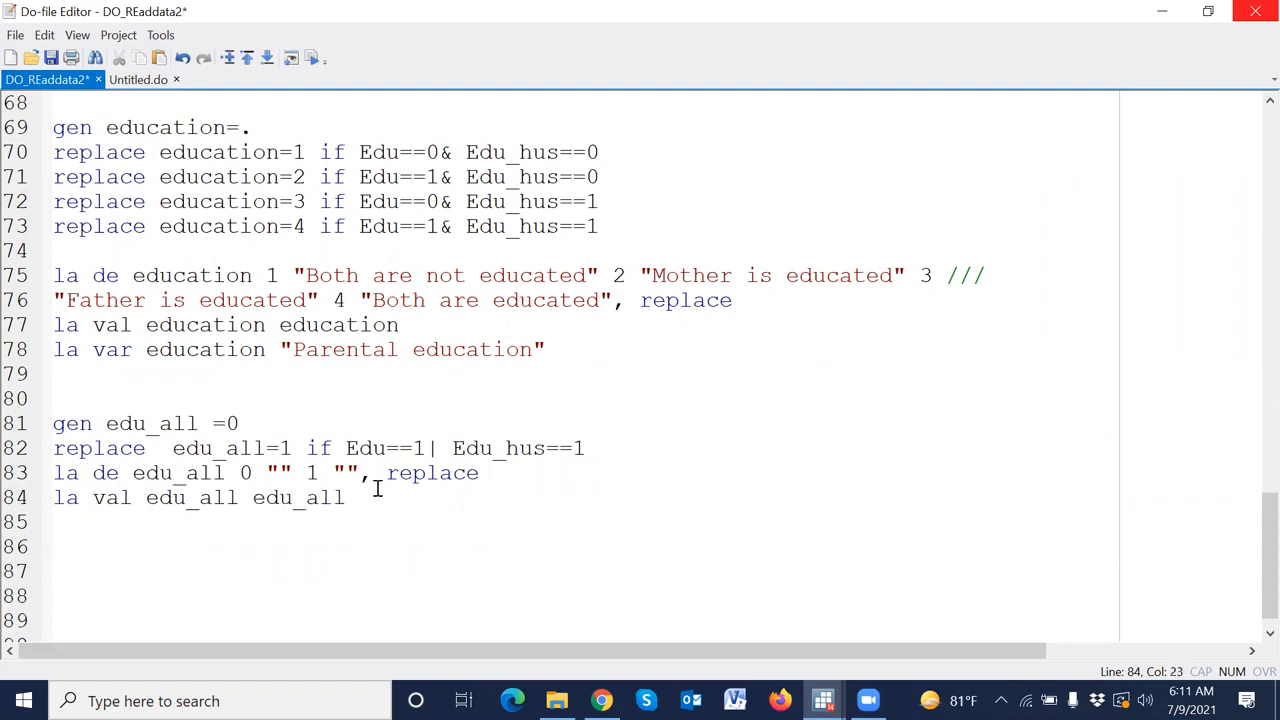
Fill in the label for value 1 of edu_all on line 83 as "Either mother or father are educated".
{"action": "left_click", "coordinate": [347, 472]}
{"action": "type", "text": "Ei"}
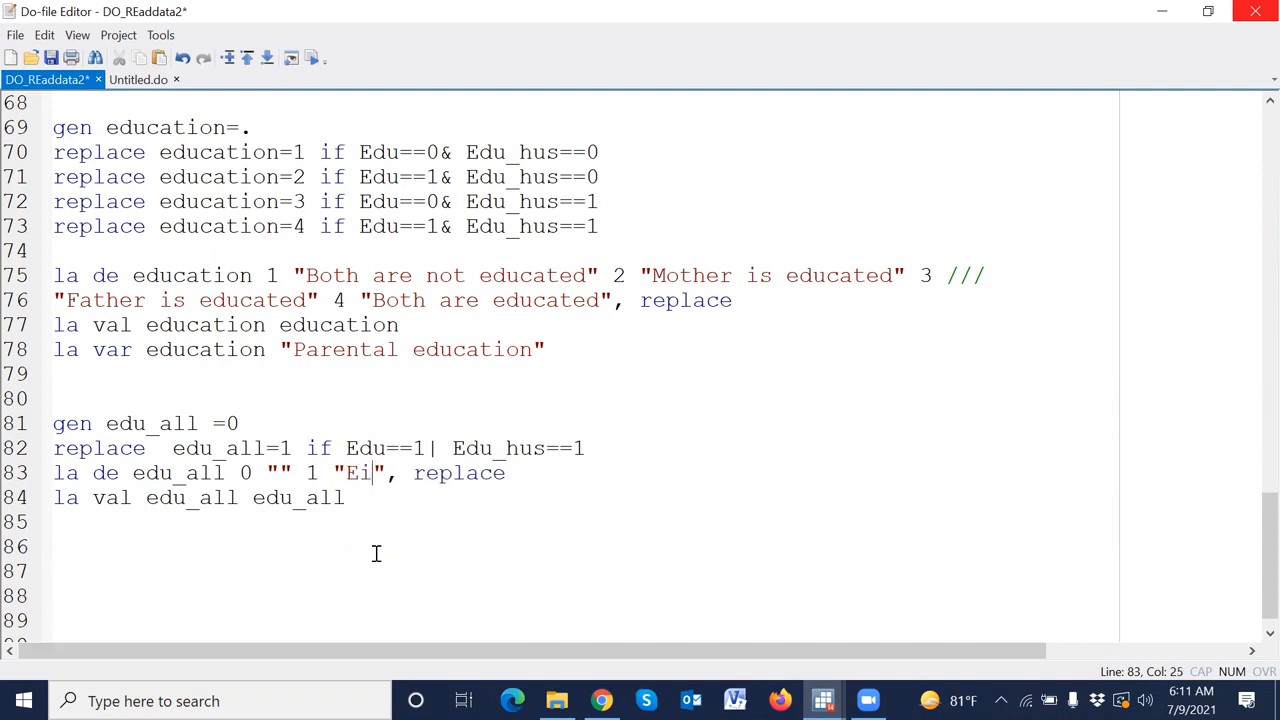
{"action": "type", "text": "ther"}
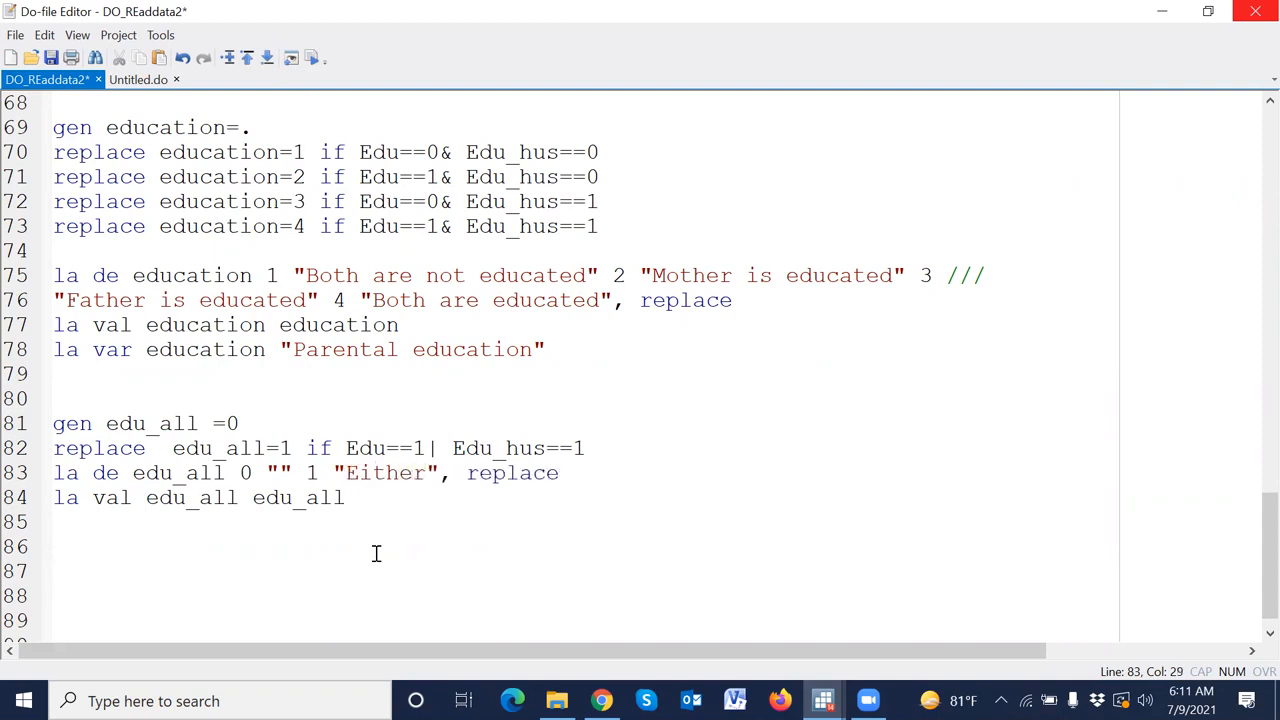
{"action": "type", "text": " mother"}
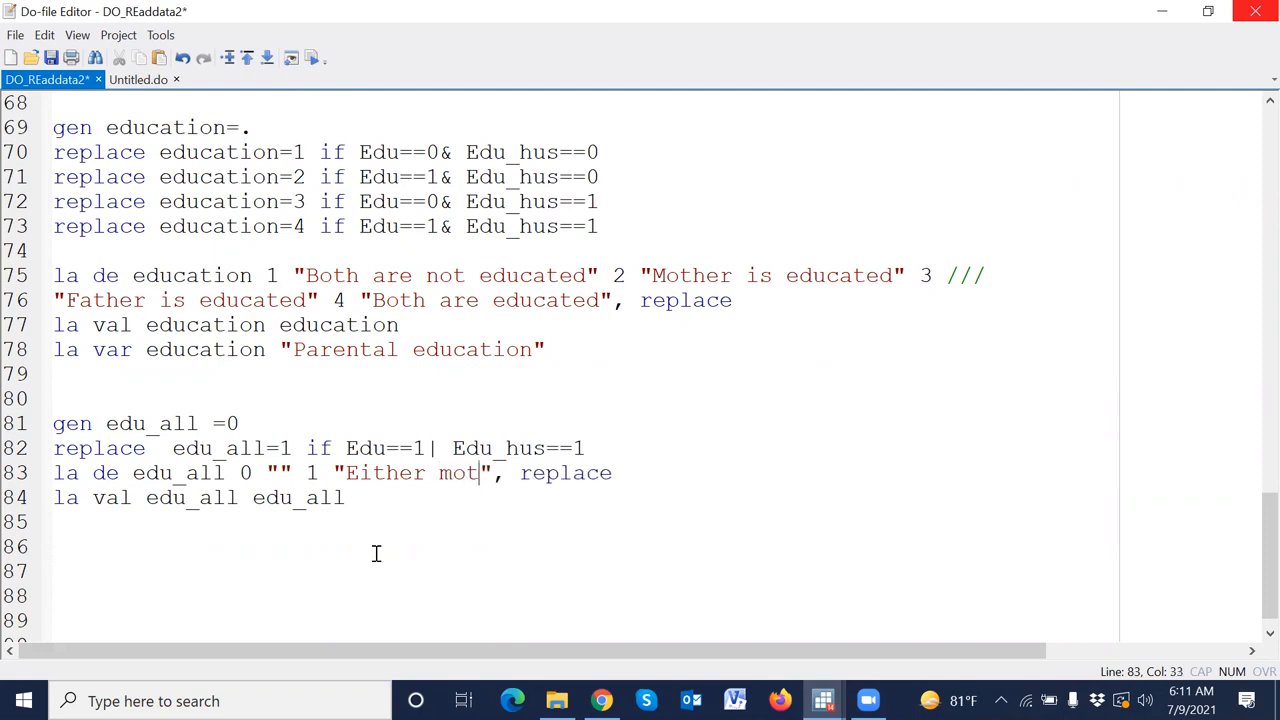
{"action": "type", "text": " or father"}
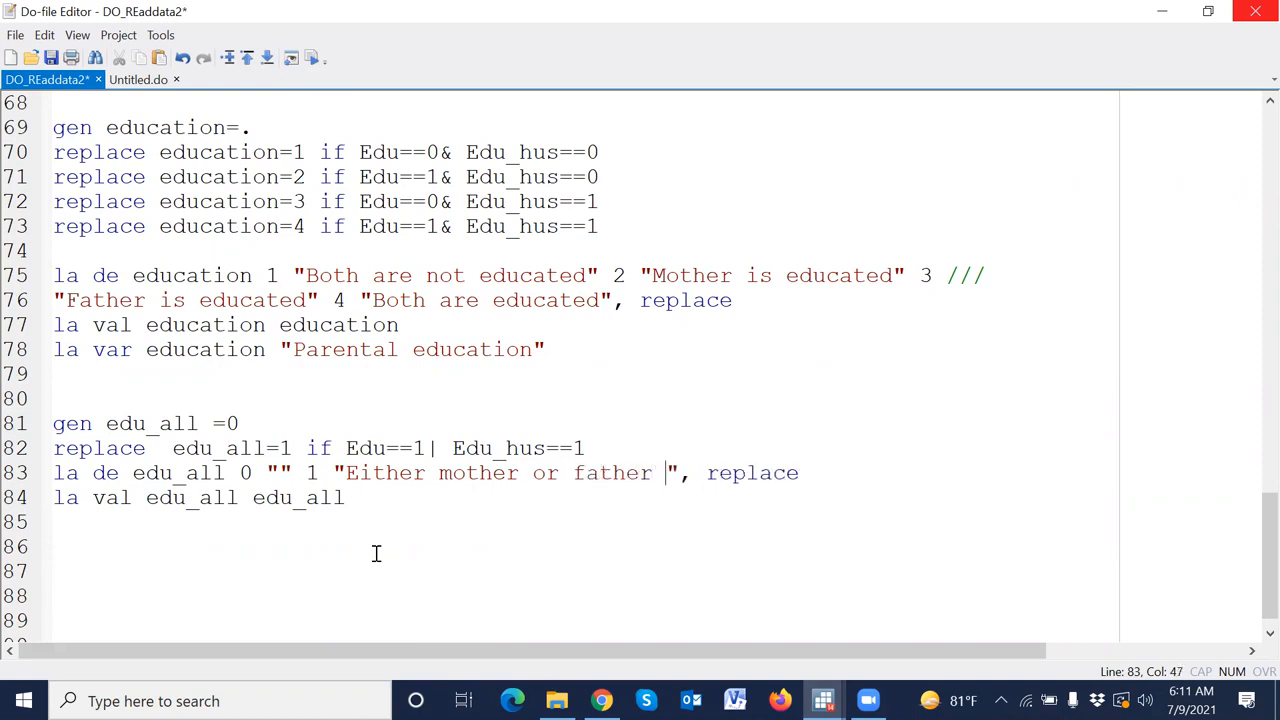
{"action": "type", "text": " are e"}
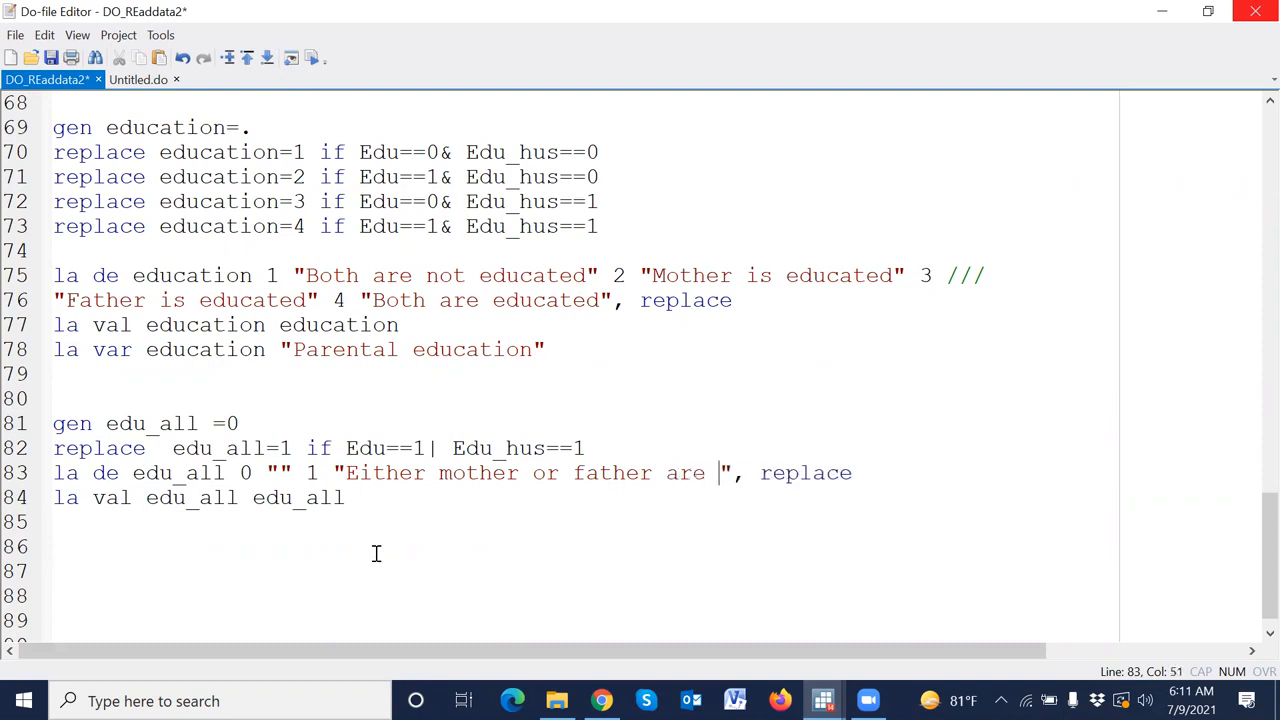
{"action": "type", "text": "ducated"}
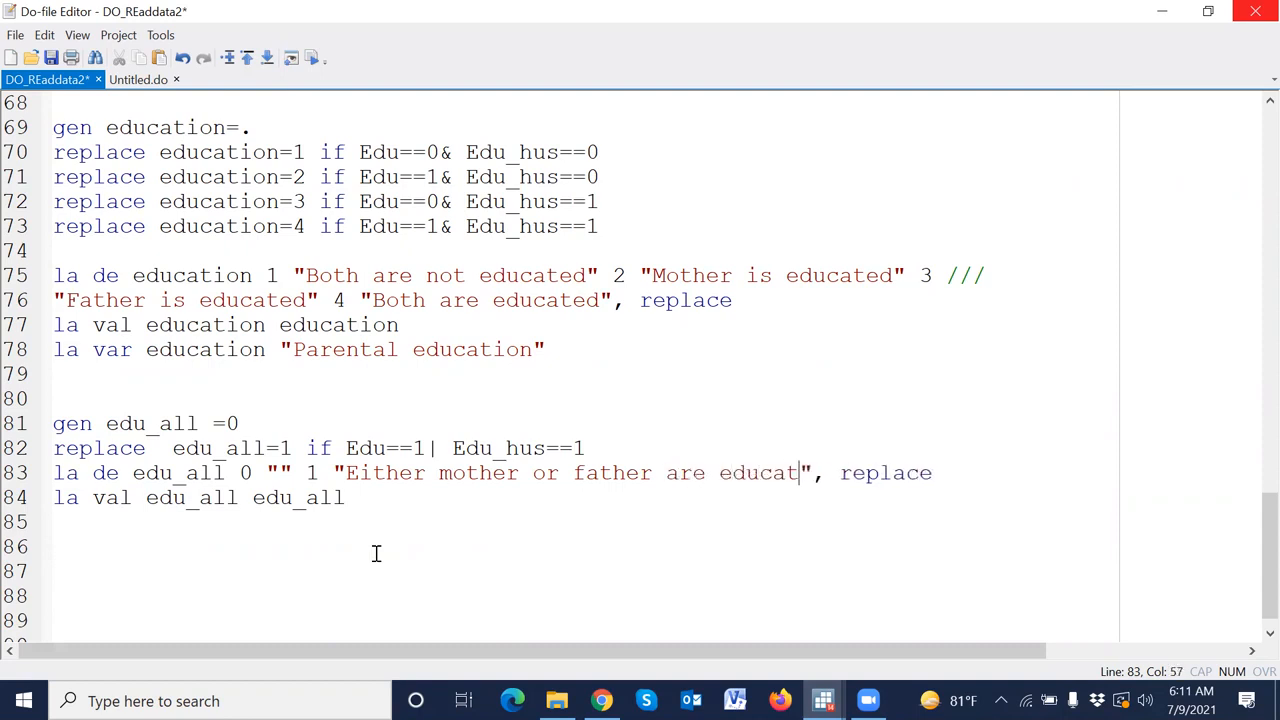
{"action": "scroll", "coordinate": [420, 523], "scroll_direction": "up", "scroll_amount": 1}
{"action": "scroll", "coordinate": [420, 520], "scroll_direction": "down", "scroll_amount": 2}
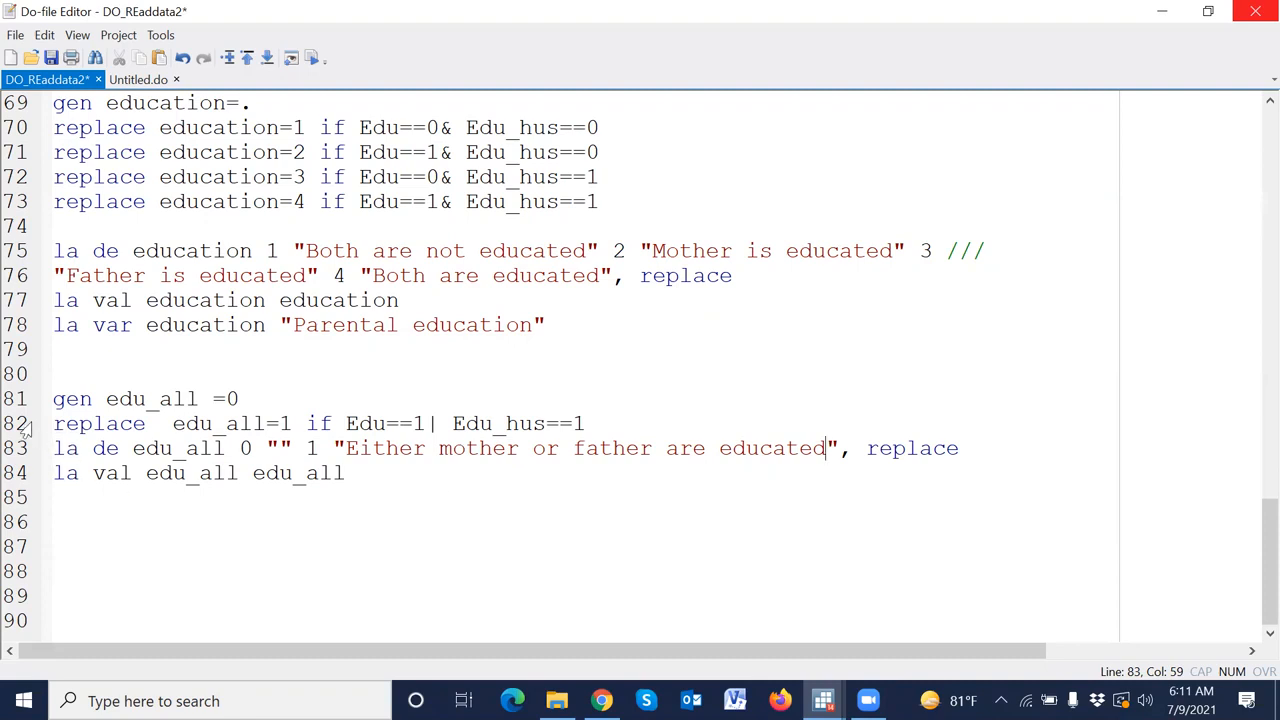
Try to run only lines 82 to 84 of the do-file and check the results in the main Stata window.
{"action": "left_click_drag", "start_coordinate": [27, 428], "coordinate": [23, 472]}
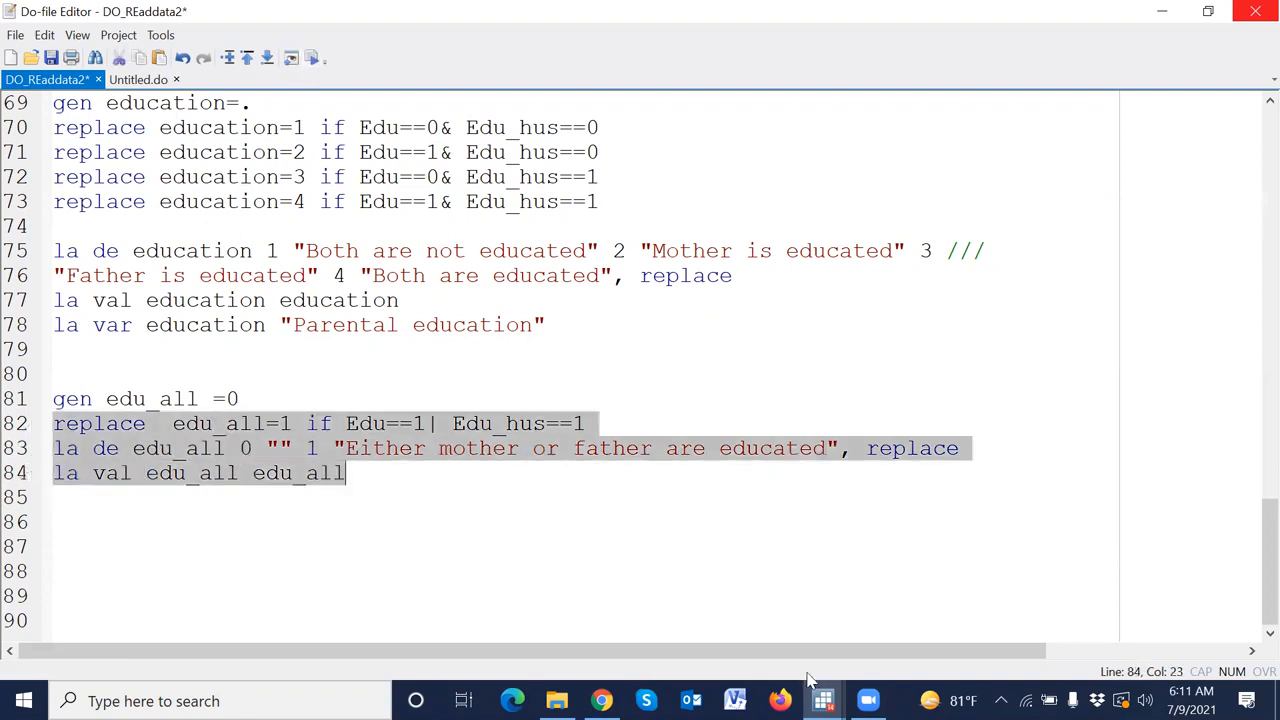
{"action": "mouse_move", "coordinate": [823, 700]}
{"action": "left_click", "coordinate": [722, 640]}
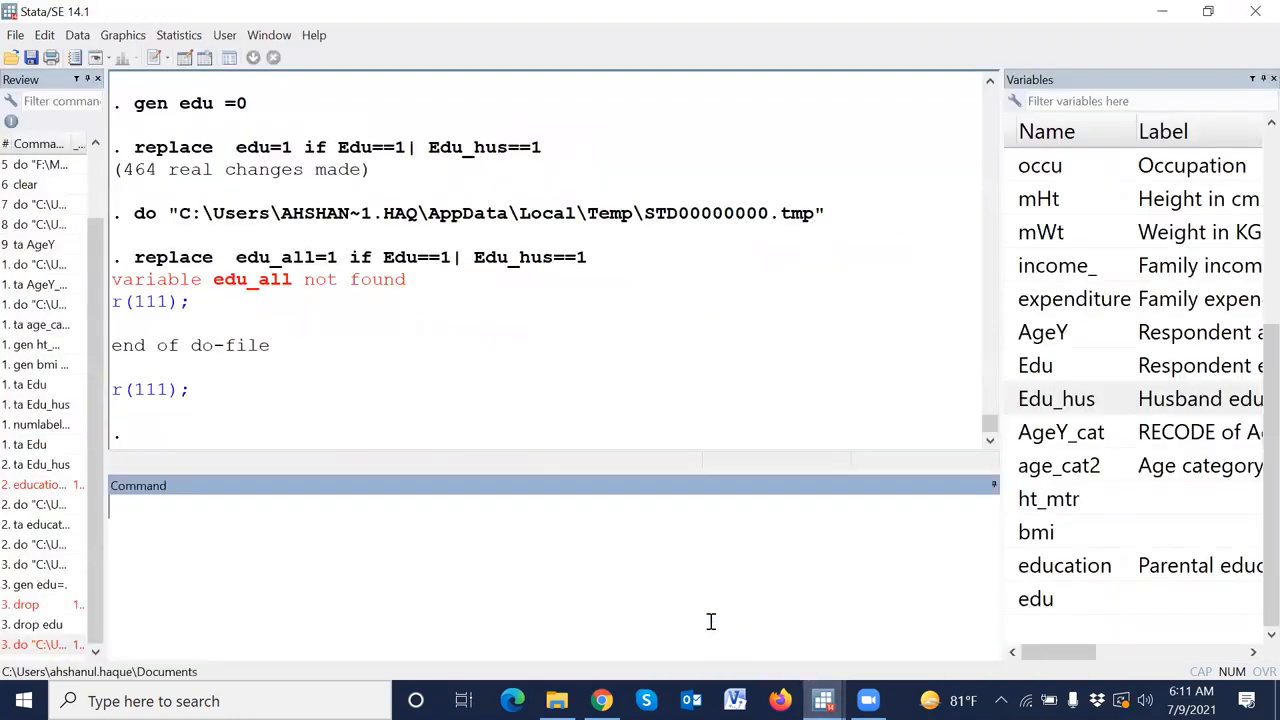
{"action": "mouse_move", "coordinate": [823, 700]}
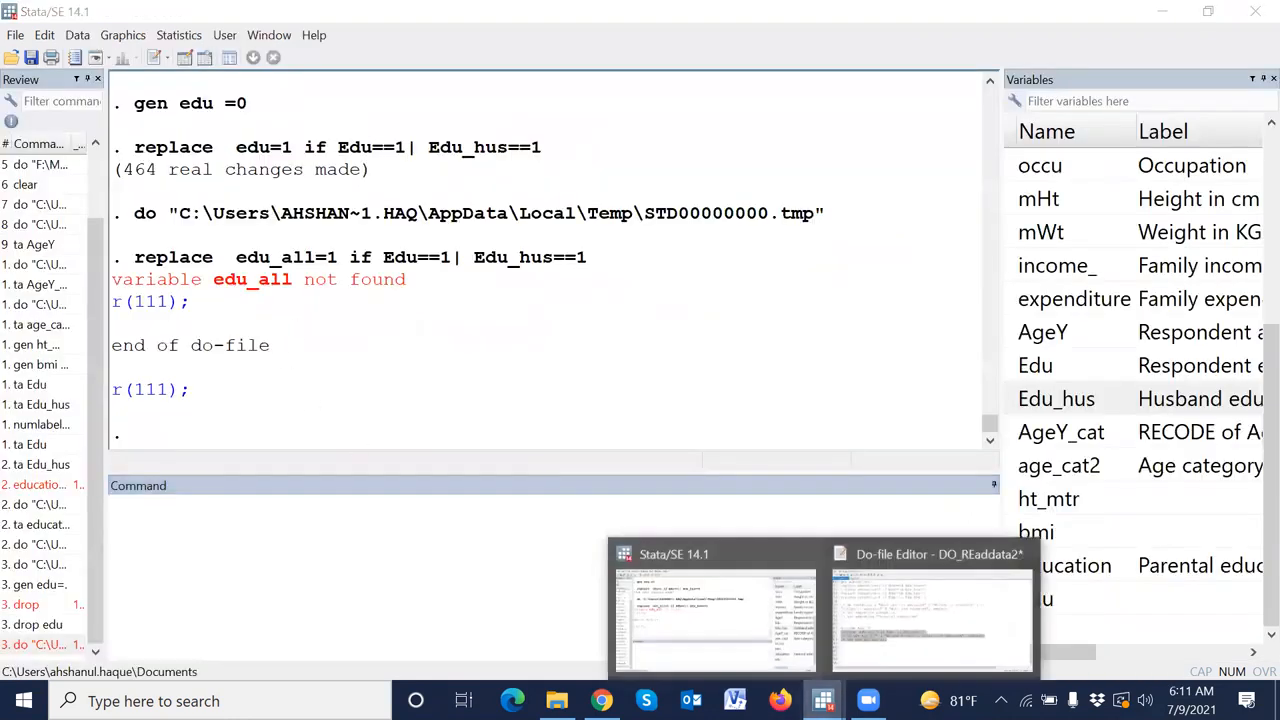
Run lines 81 to 84 of the do-file, including gen edu_all =0, and save the do-file.
{"action": "left_click", "coordinate": [885, 612]}
{"action": "left_click_drag", "start_coordinate": [27, 410], "coordinate": [27, 481]}
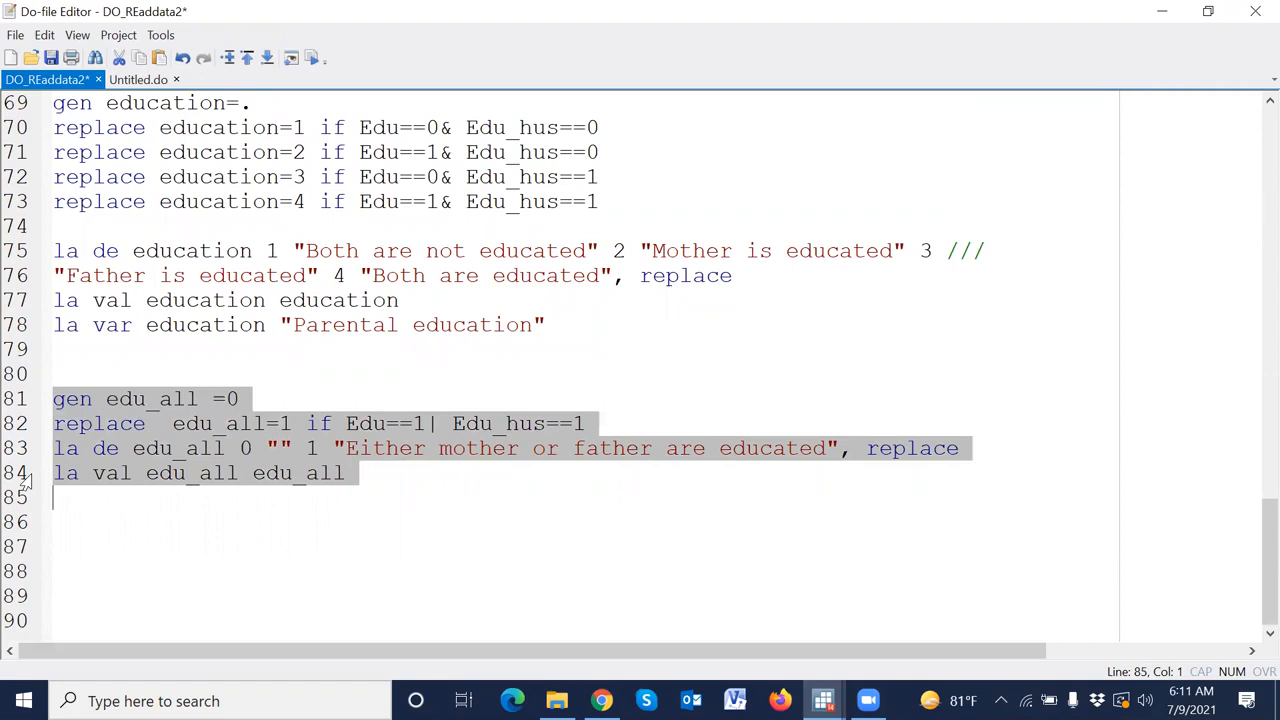
{"action": "left_click", "coordinate": [311, 57]}
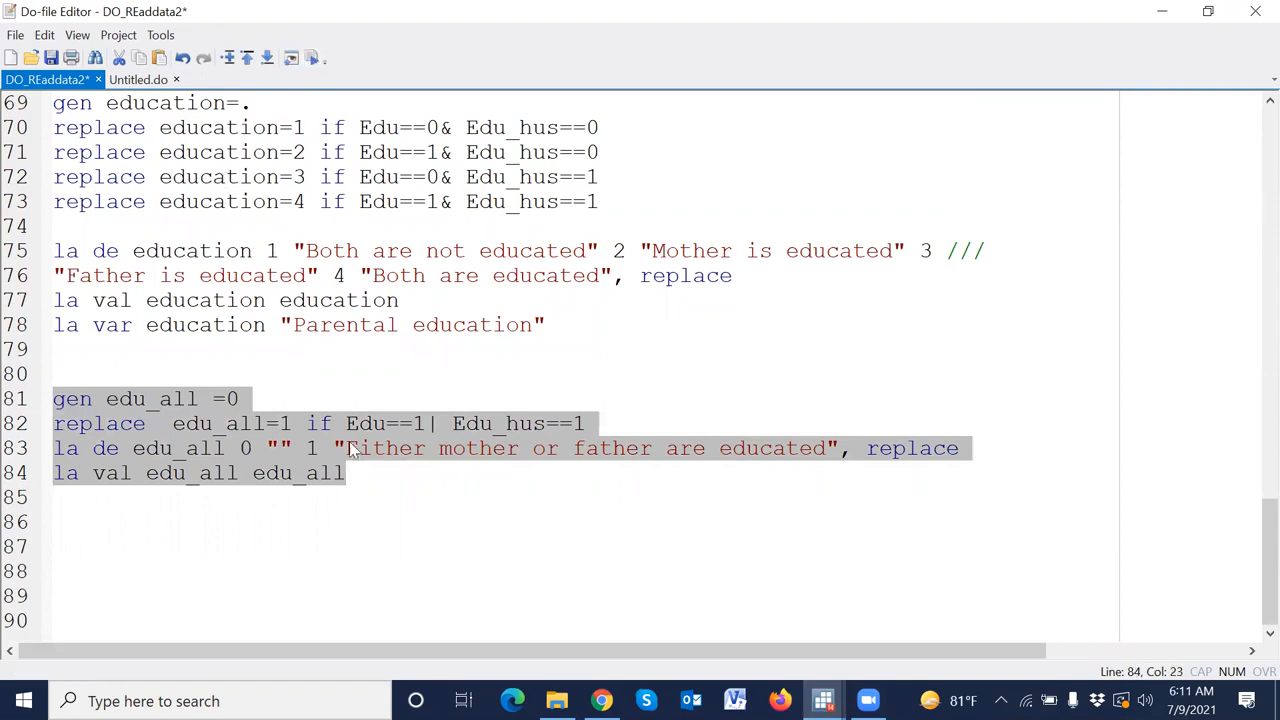
{"action": "left_click", "coordinate": [371, 520]}
{"action": "left_click", "coordinate": [51, 57]}
{"action": "left_click", "coordinate": [362, 540]}
Try to run the entire do-file and check its output in the main Stata window.
{"action": "key", "text": "ctrl+a"}
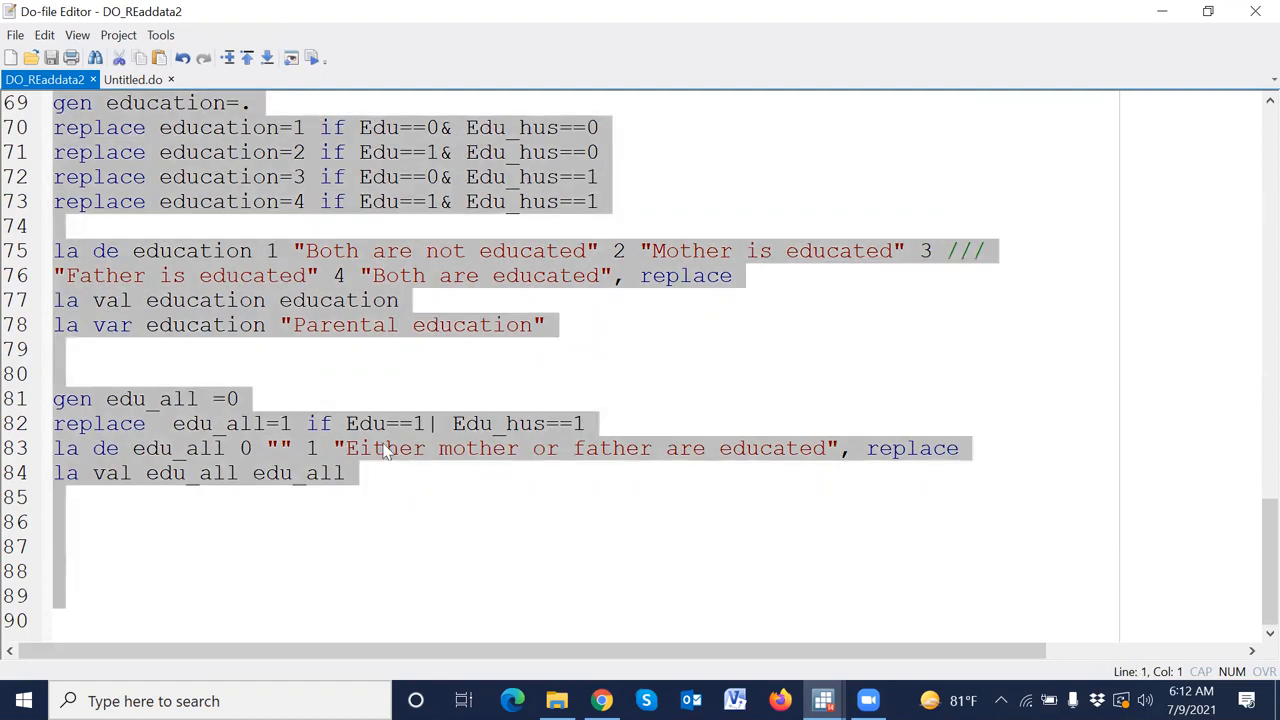
{"action": "left_click", "coordinate": [311, 57]}
{"action": "left_click", "coordinate": [405, 573]}
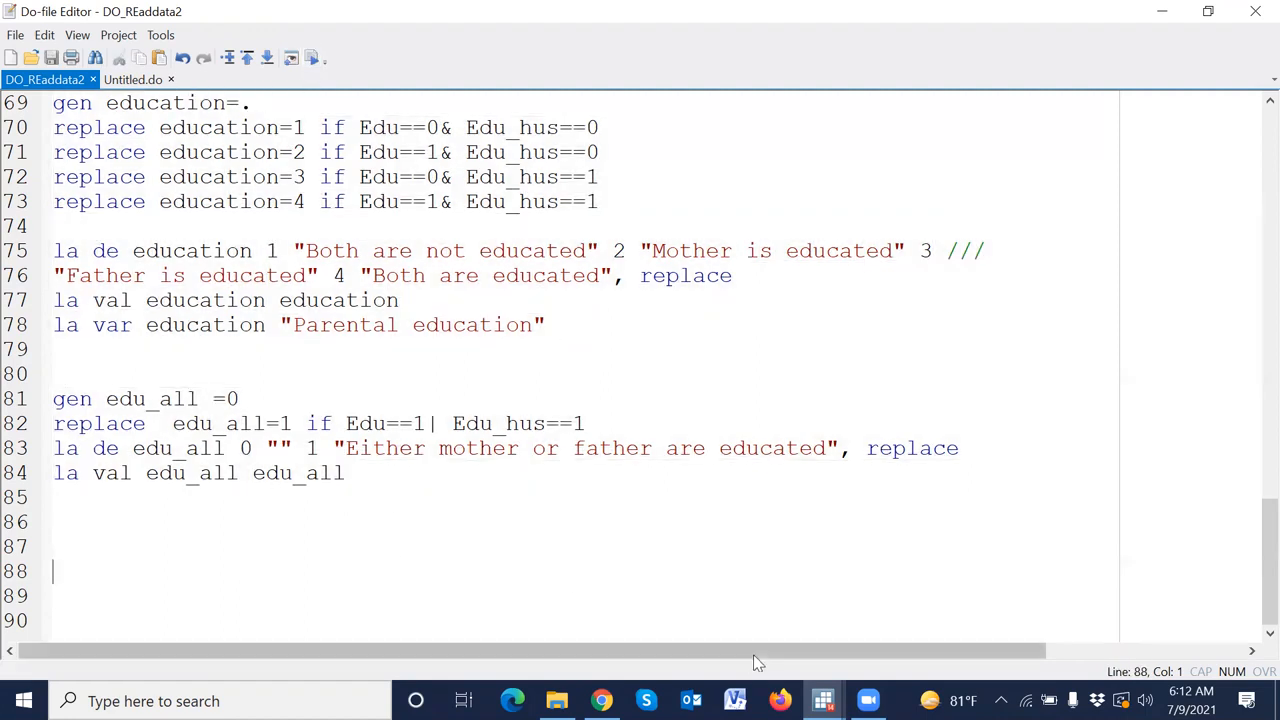
{"action": "mouse_move", "coordinate": [823, 701]}
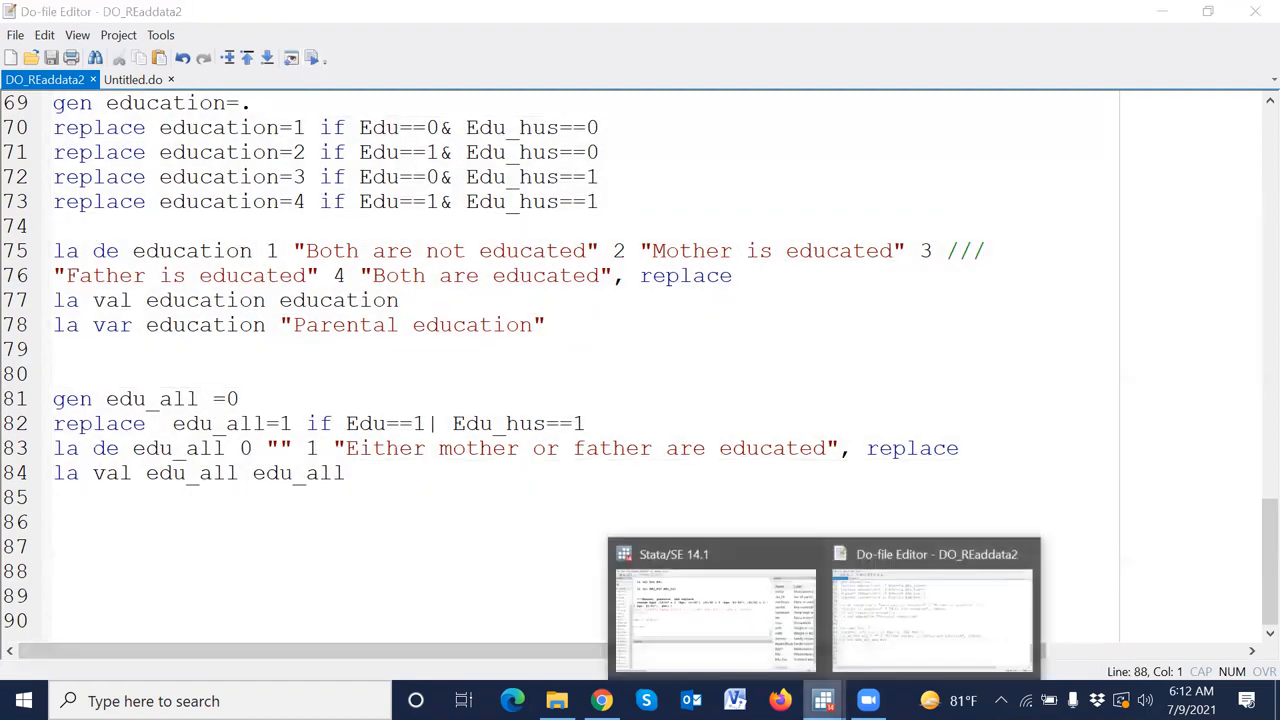
{"action": "left_click", "coordinate": [721, 621]}
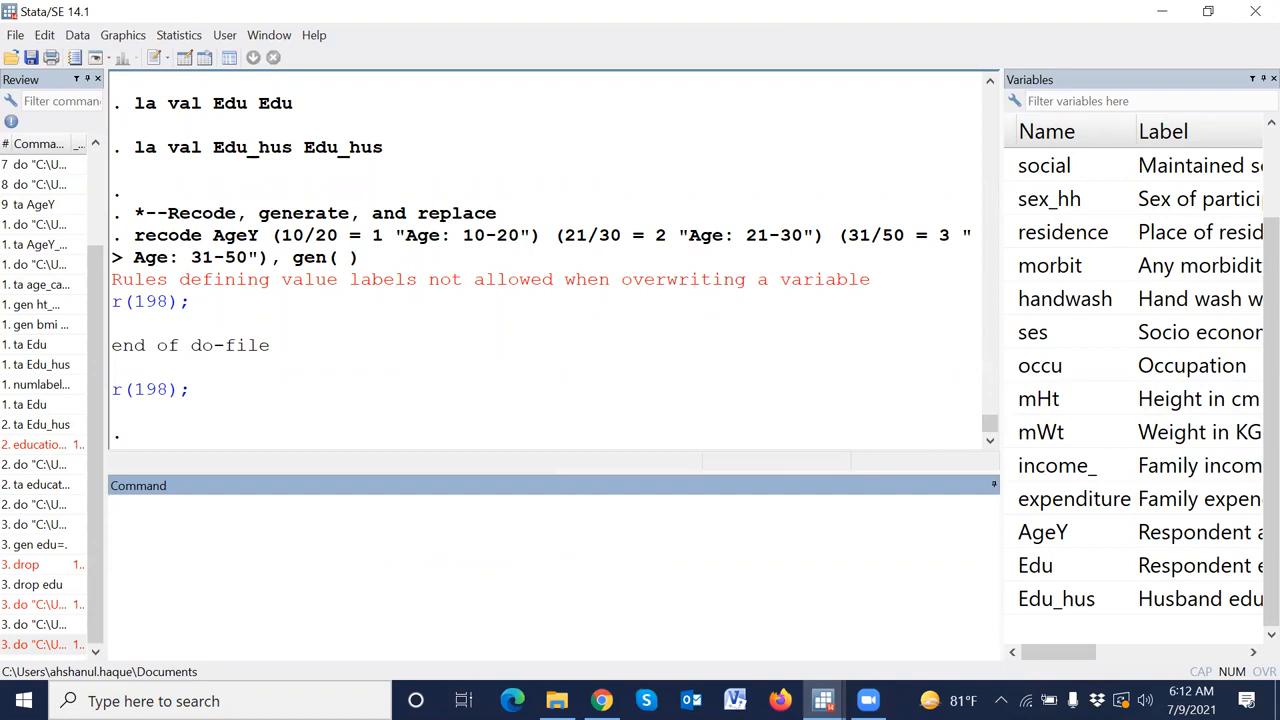
Complete the recode AgeY command on line 53 with the new variable name age_cat1 in gen() and run the entire do-file.
{"action": "mouse_move", "coordinate": [823, 701]}
{"action": "left_click", "coordinate": [858, 545]}
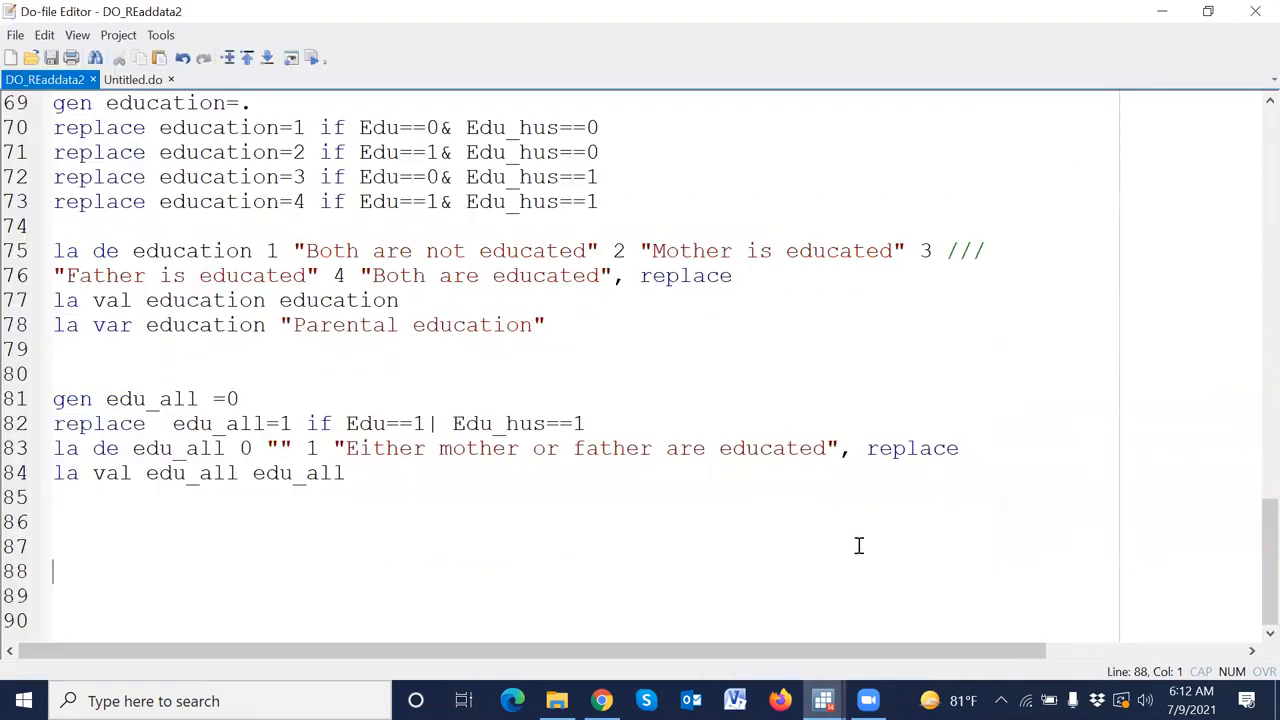
{"action": "scroll", "coordinate": [858, 545], "scroll_direction": "up", "scroll_amount": 7}
{"action": "left_click_drag", "start_coordinate": [843, 651], "coordinate": [960, 640]}
{"action": "left_click_drag", "start_coordinate": [716, 653], "coordinate": [586, 645]}
{"action": "left_click", "coordinate": [145, 300]}
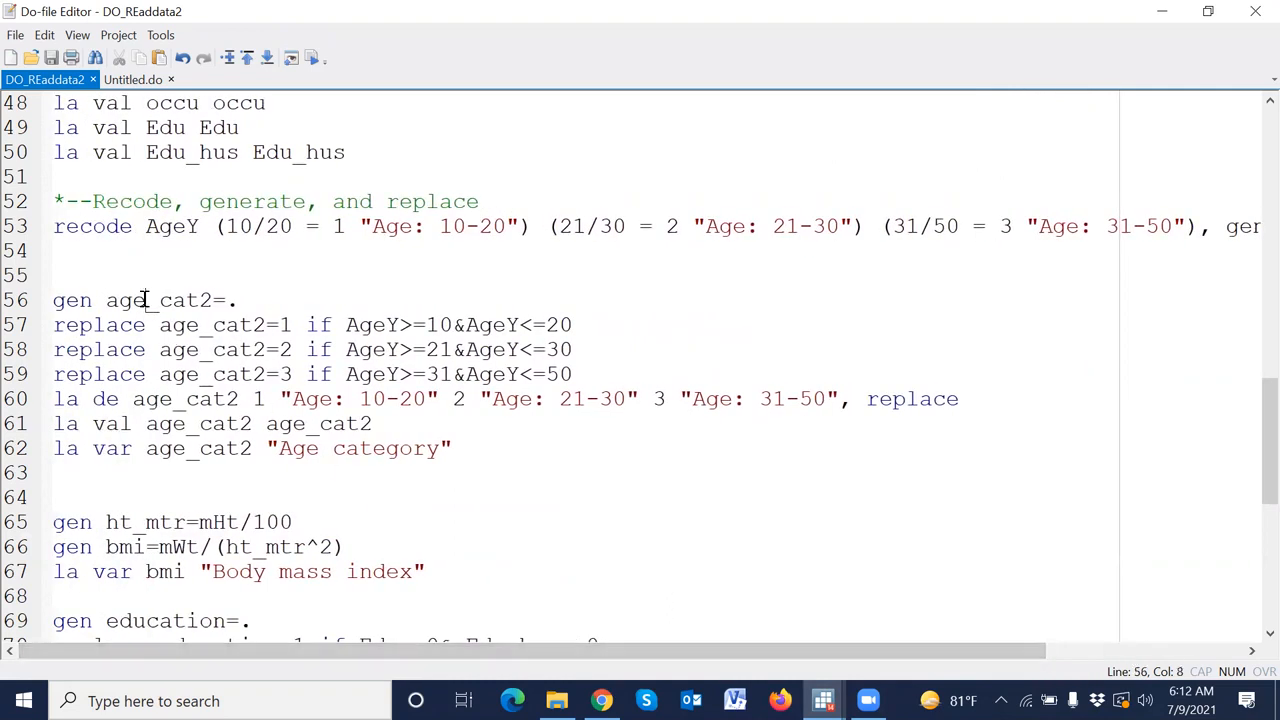
{"action": "double_click", "coordinate": [145, 300]}
{"action": "key", "text": "ctrl+c"}
{"action": "left_click_drag", "start_coordinate": [520, 655], "coordinate": [670, 655]}
{"action": "left_click", "coordinate": [1103, 226]}
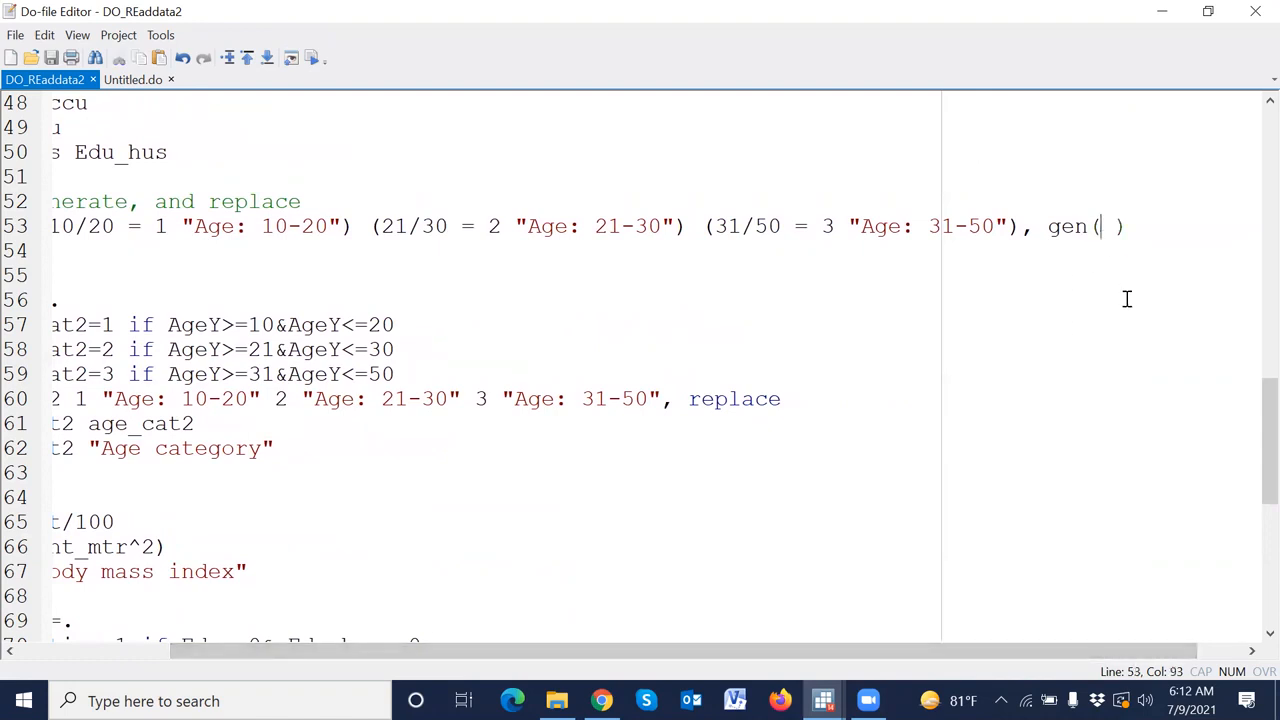
{"action": "key", "text": "ctrl+v"}
{"action": "key", "text": "BackSpace"}
{"action": "type", "text": "1"}
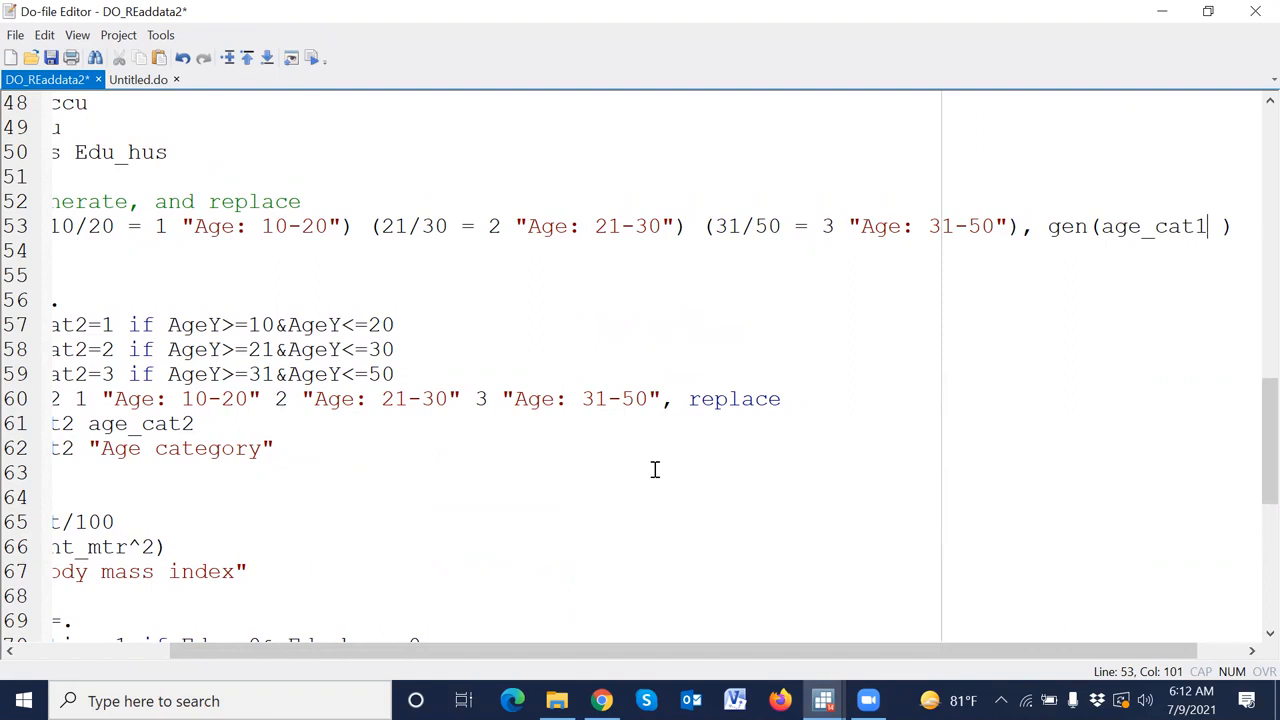
{"action": "key", "text": "ctrl+a"}
{"action": "left_click", "coordinate": [313, 58]}
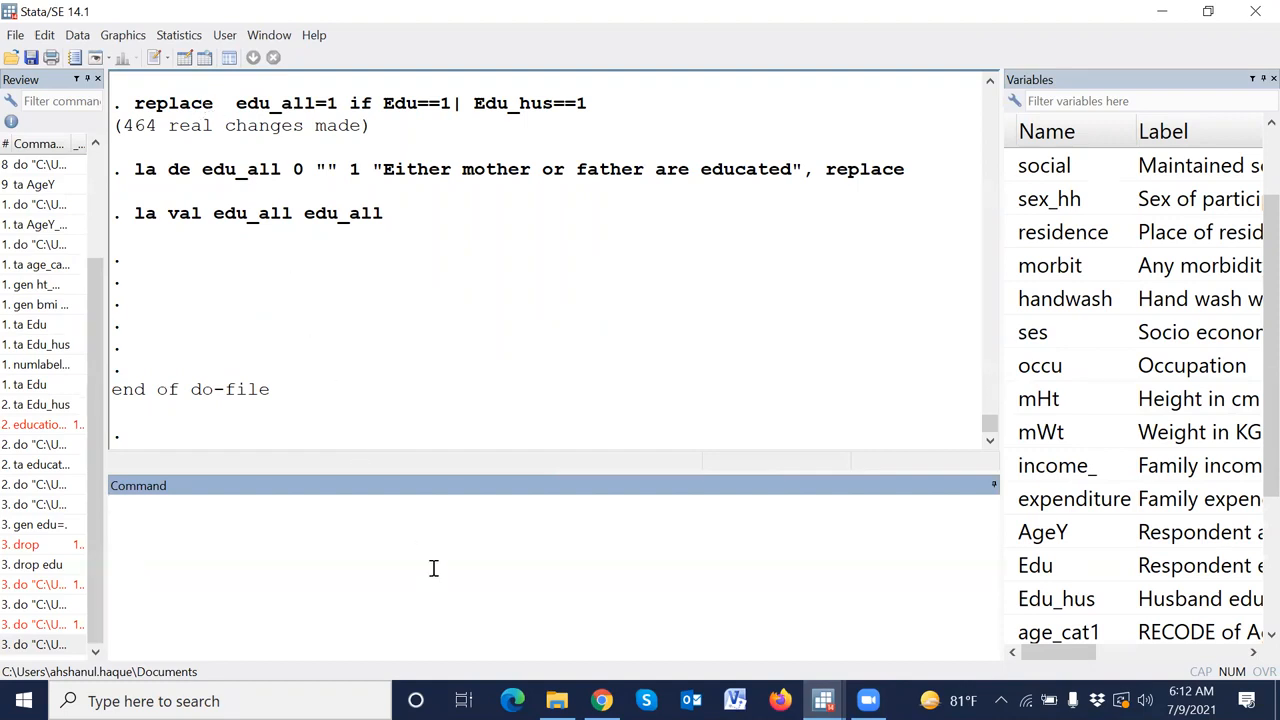
Browse Edu, Edu_hus and edu_all with the br command and compare the edu_all values with both education variables.
{"action": "type", "text": "r"}
{"action": "scroll", "coordinate": [1063, 528], "scroll_direction": "down", "scroll_amount": 1}
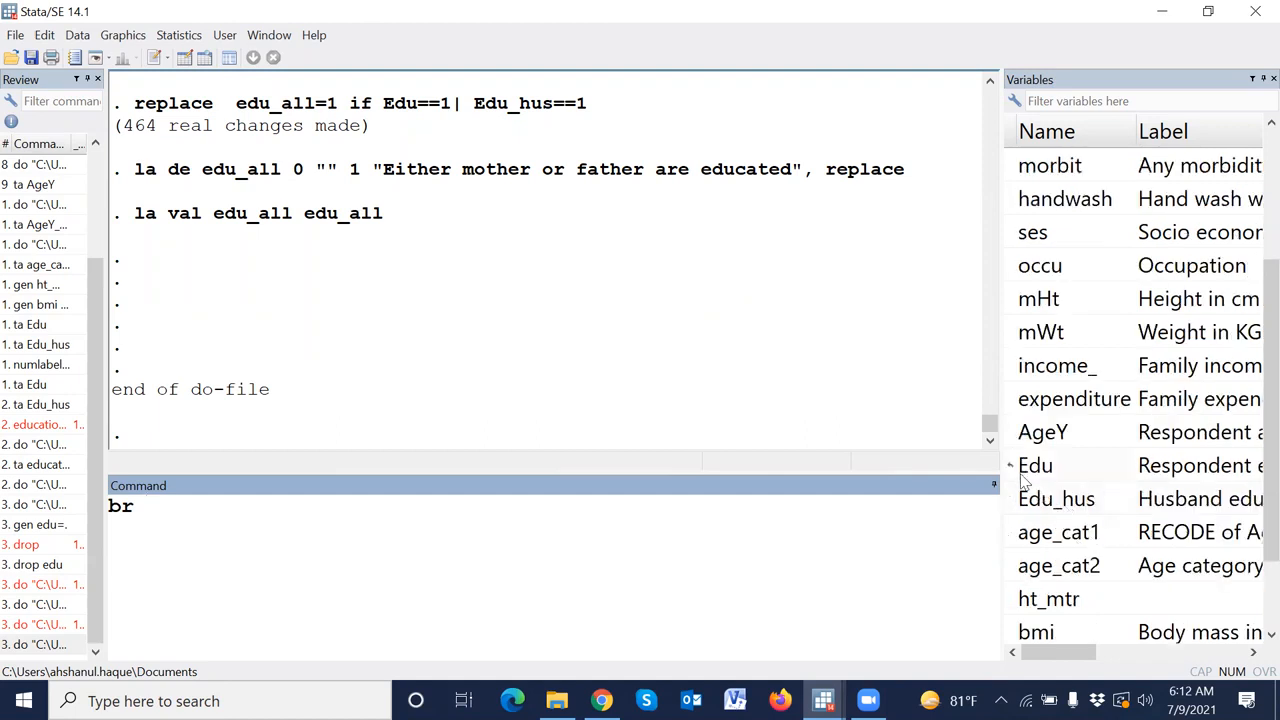
{"action": "double_click", "coordinate": [1025, 472]}
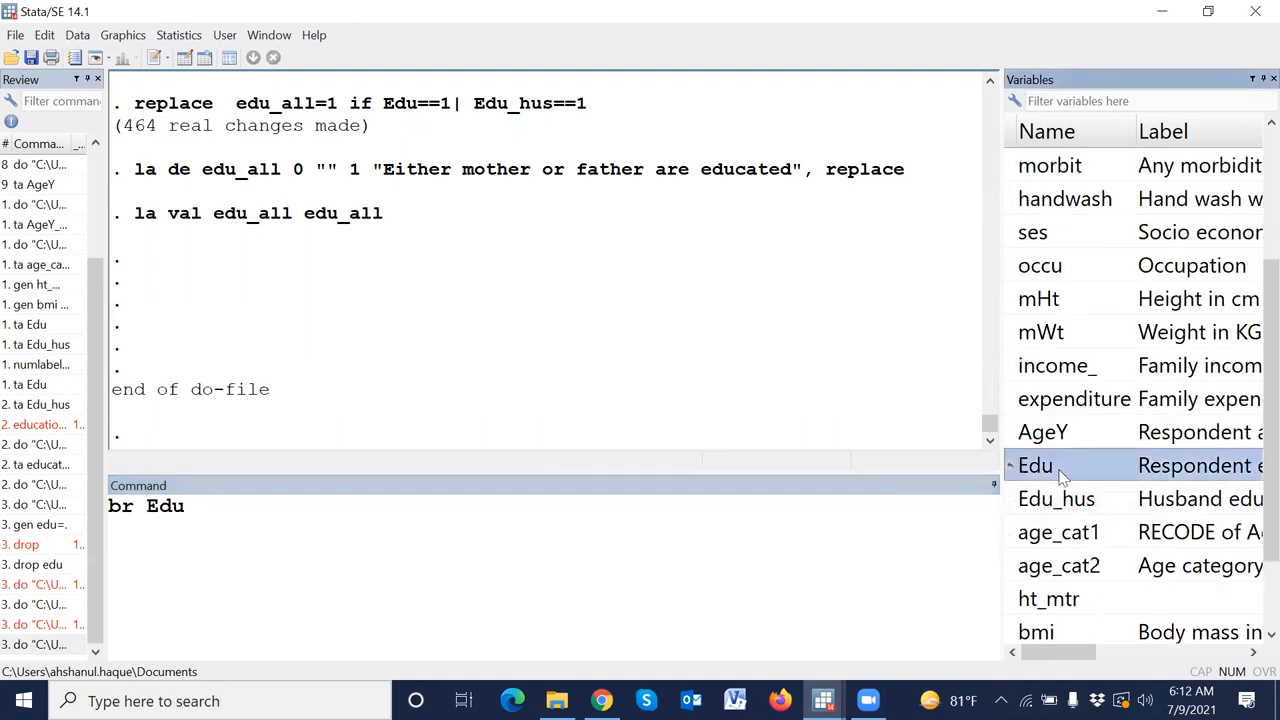
{"action": "double_click", "coordinate": [1040, 503]}
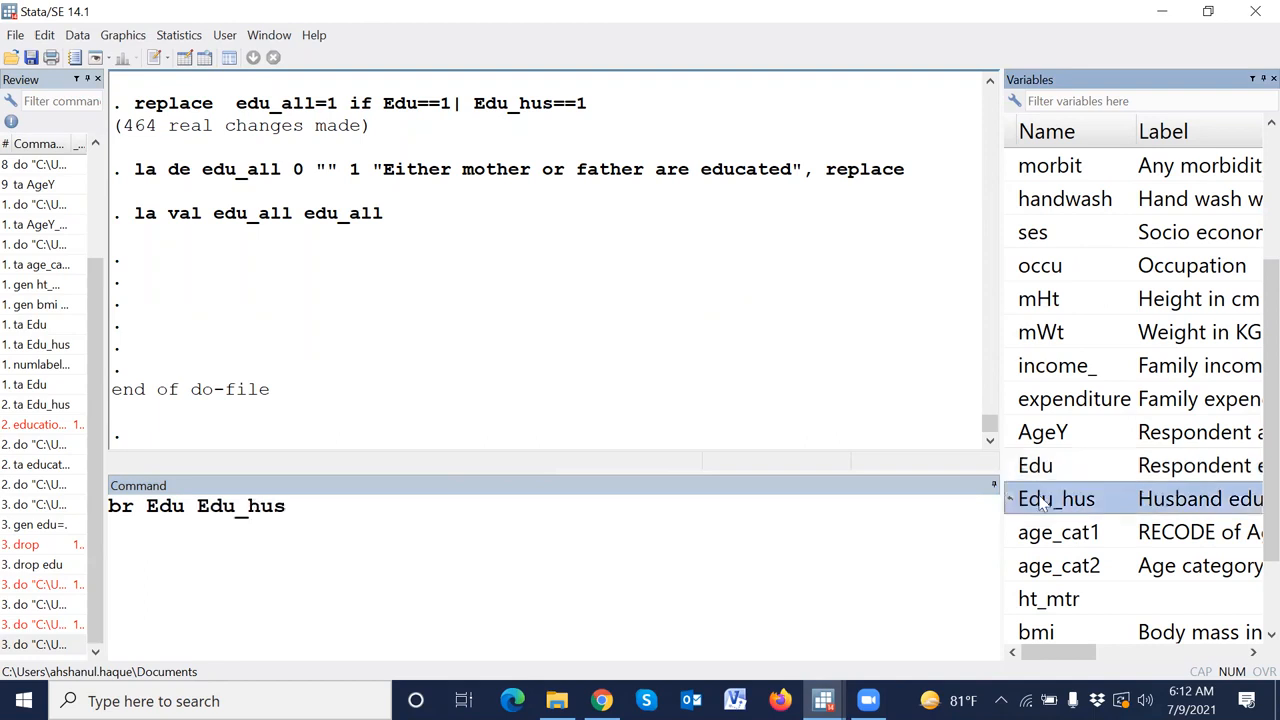
{"action": "scroll", "coordinate": [1070, 508], "scroll_direction": "down", "scroll_amount": 1}
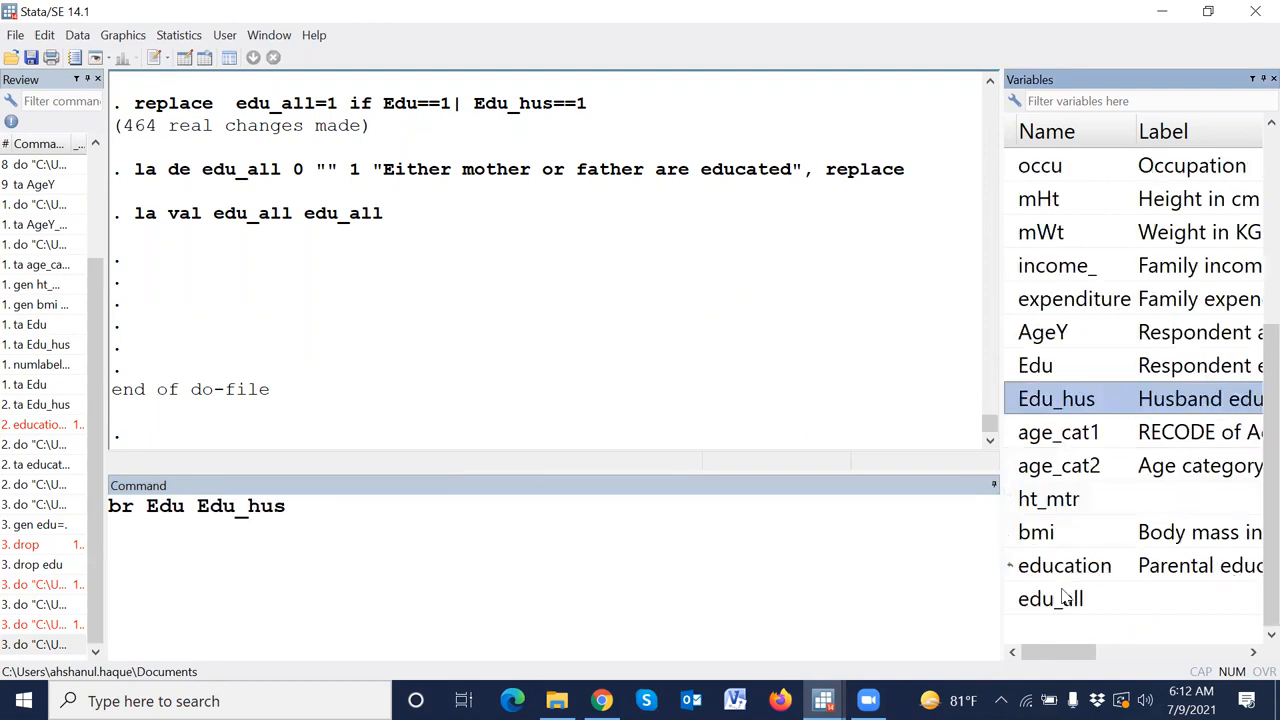
{"action": "double_click", "coordinate": [1012, 600]}
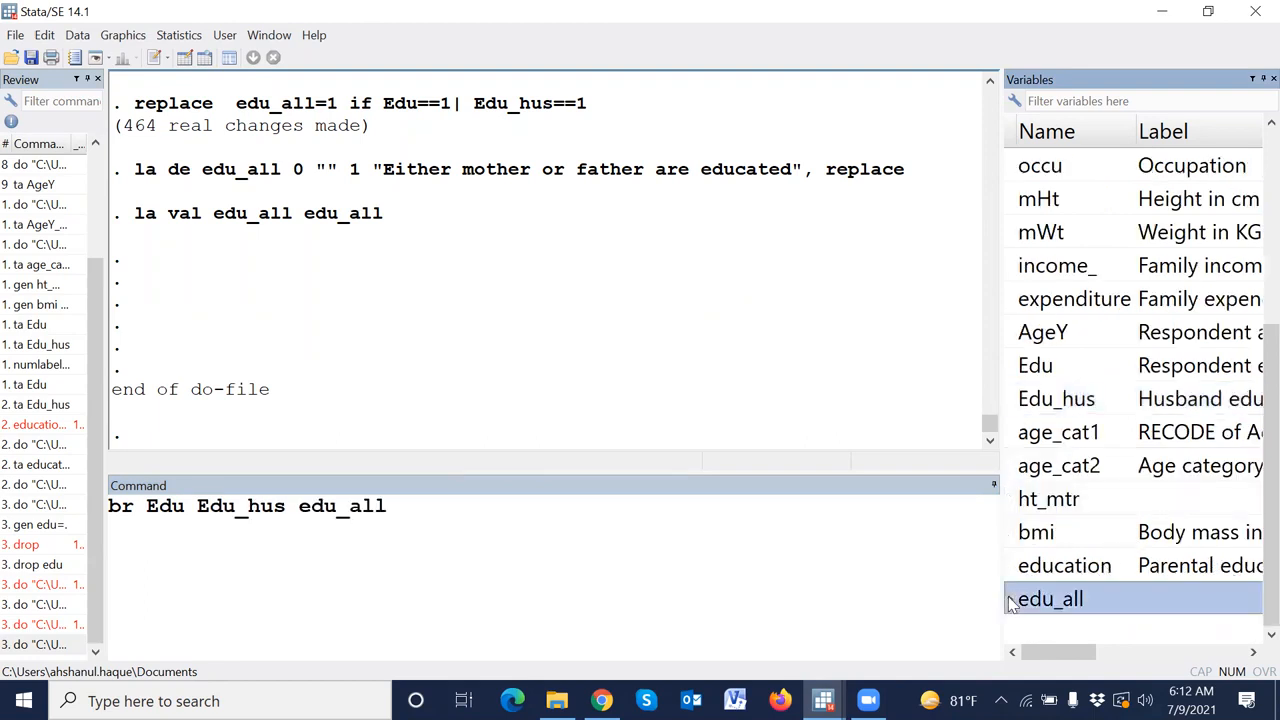
{"action": "key", "text": "Return"}
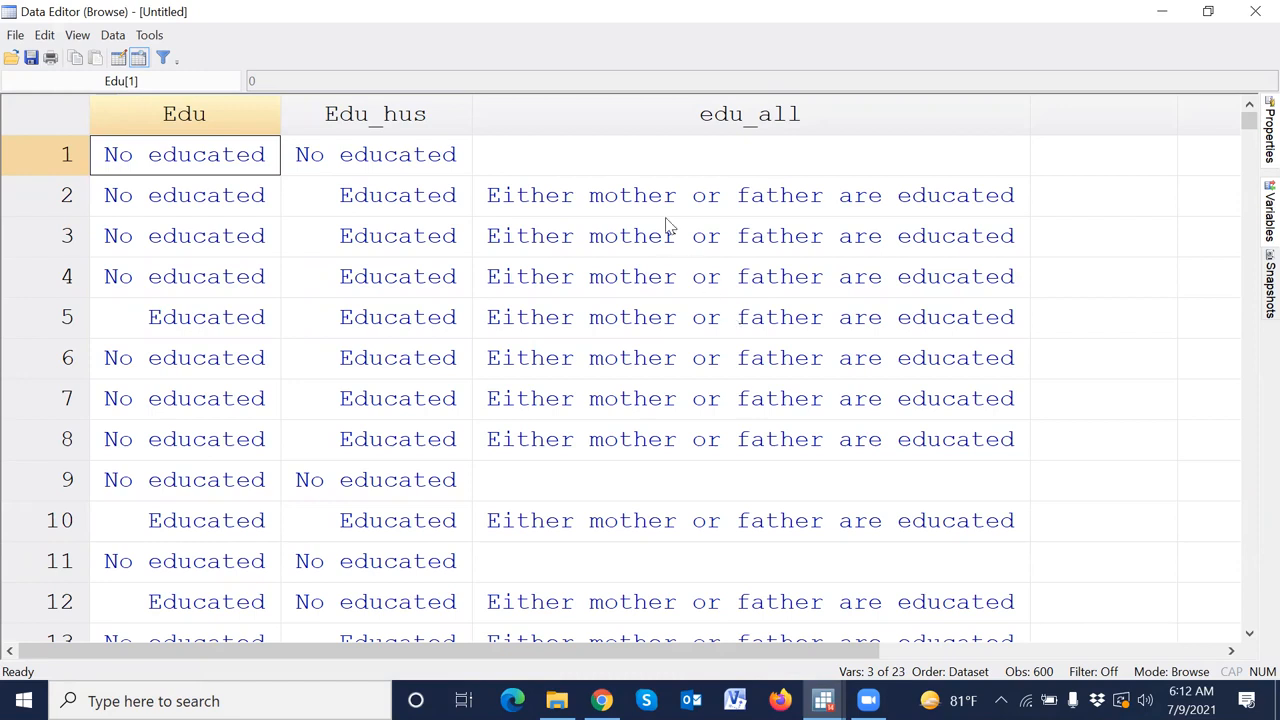
{"action": "left_click", "coordinate": [706, 170]}
{"action": "scroll", "coordinate": [718, 320], "scroll_direction": "down", "scroll_amount": 4}
{"action": "scroll", "coordinate": [718, 325], "scroll_direction": "down", "scroll_amount": 4}
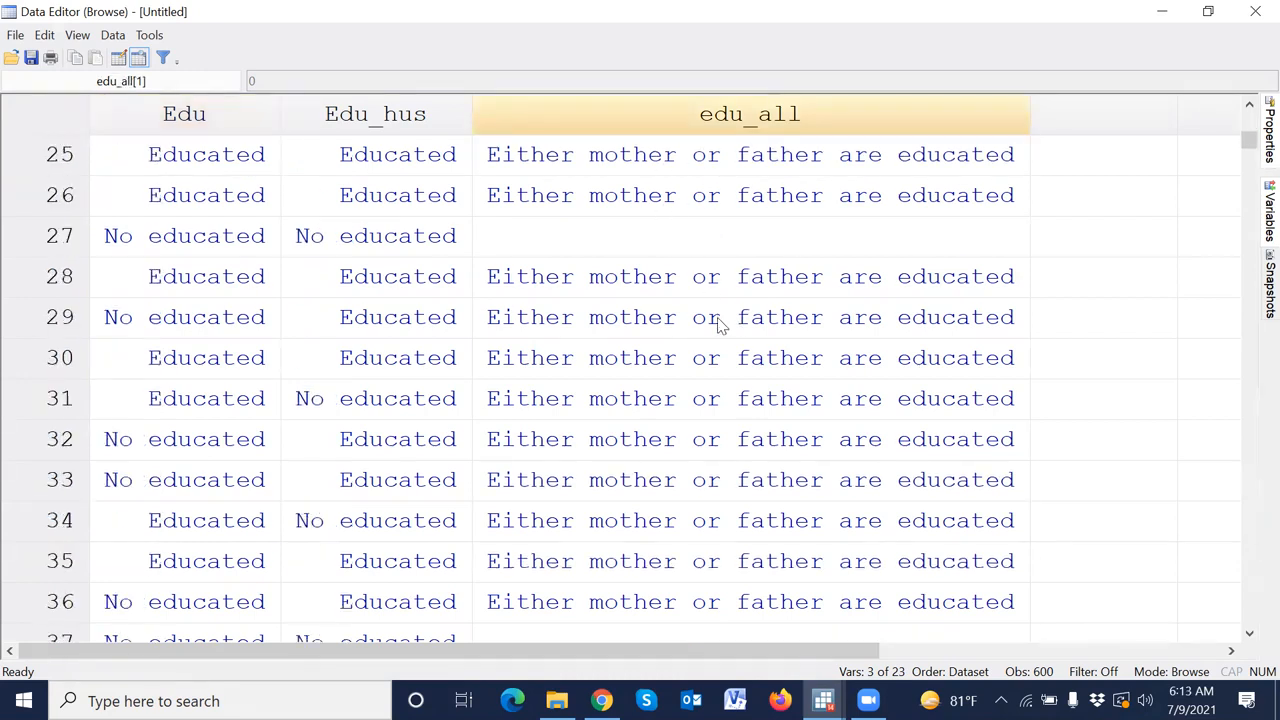
{"action": "left_click", "coordinate": [685, 268]}
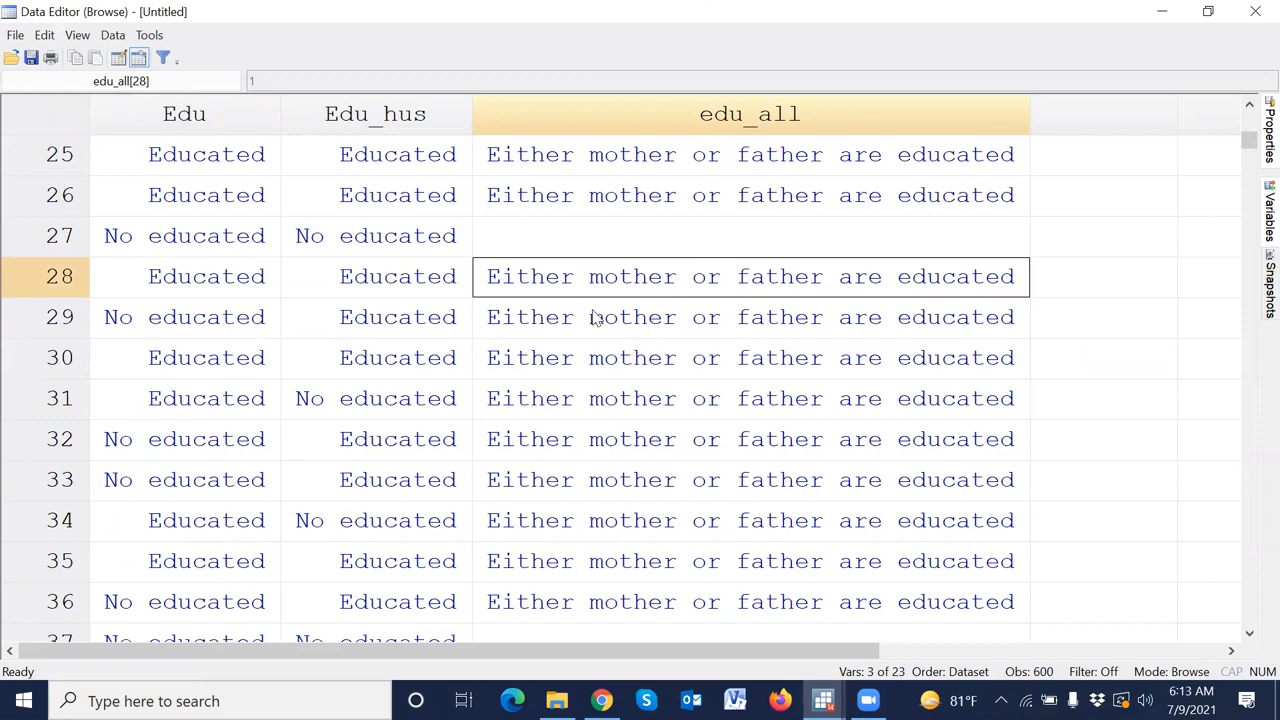
Label value 0 of edu_all as "Both are not educated" on line 83 of the do-file and run lines 82 to 84.
{"action": "key", "text": "alt+Tab"}
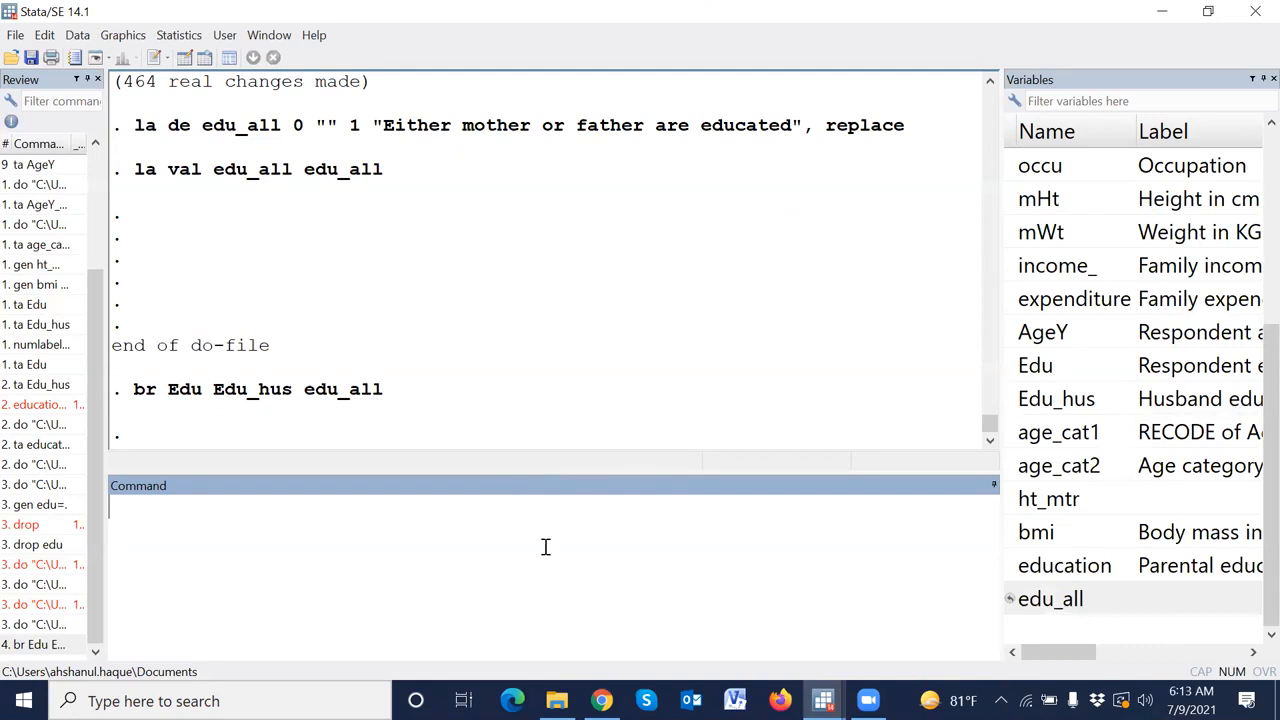
{"action": "left_click", "coordinate": [823, 701]}
{"action": "left_click", "coordinate": [852, 645]}
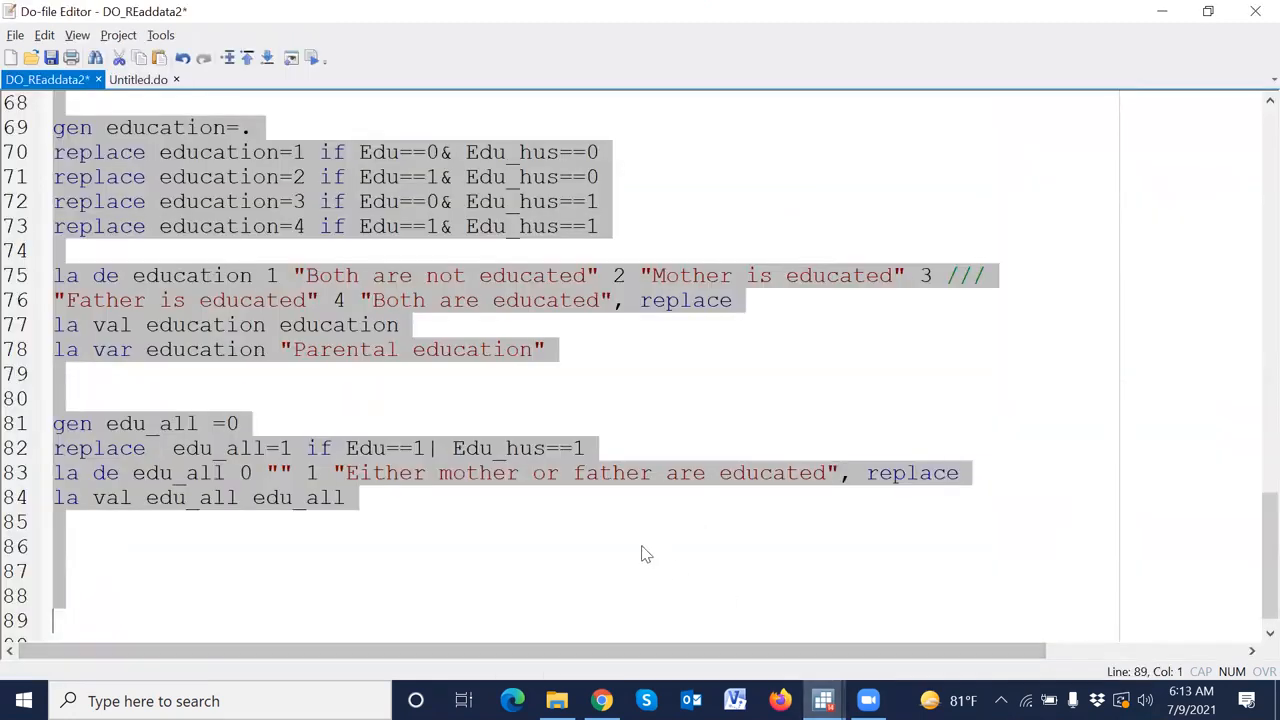
{"action": "left_click", "coordinate": [401, 533]}
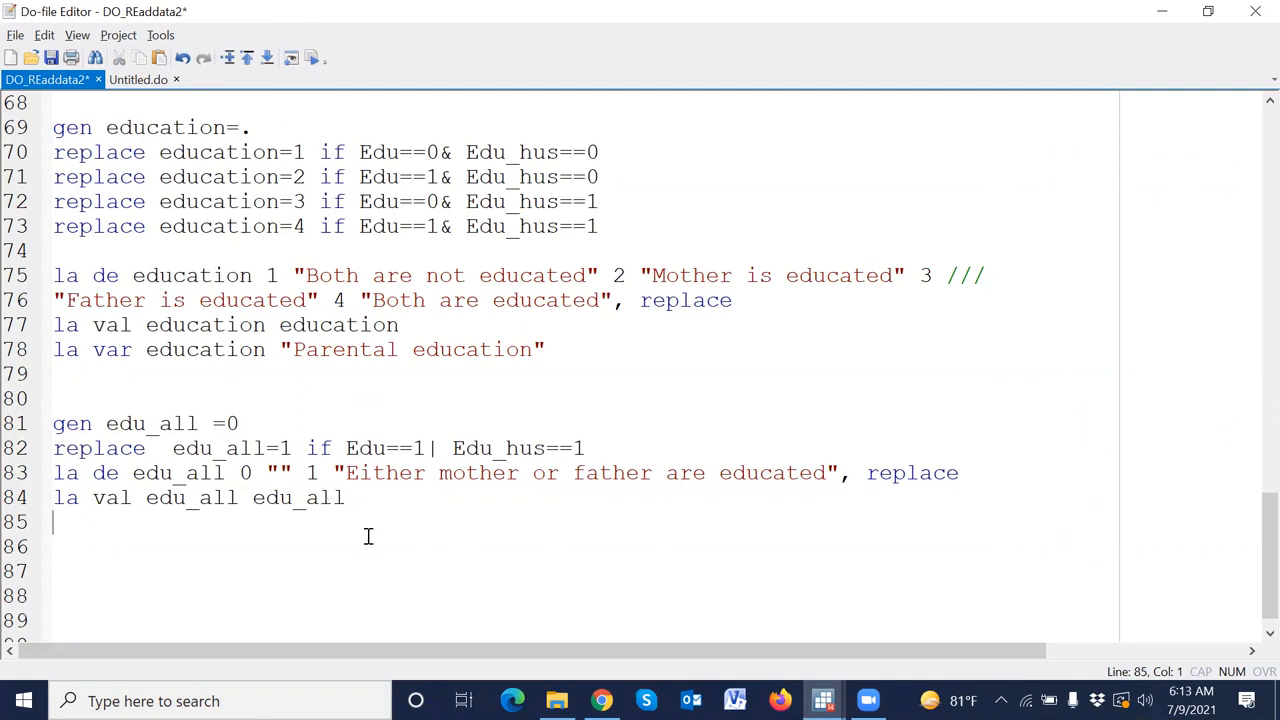
{"action": "left_click", "coordinate": [280, 473]}
{"action": "type", "text": "Both"}
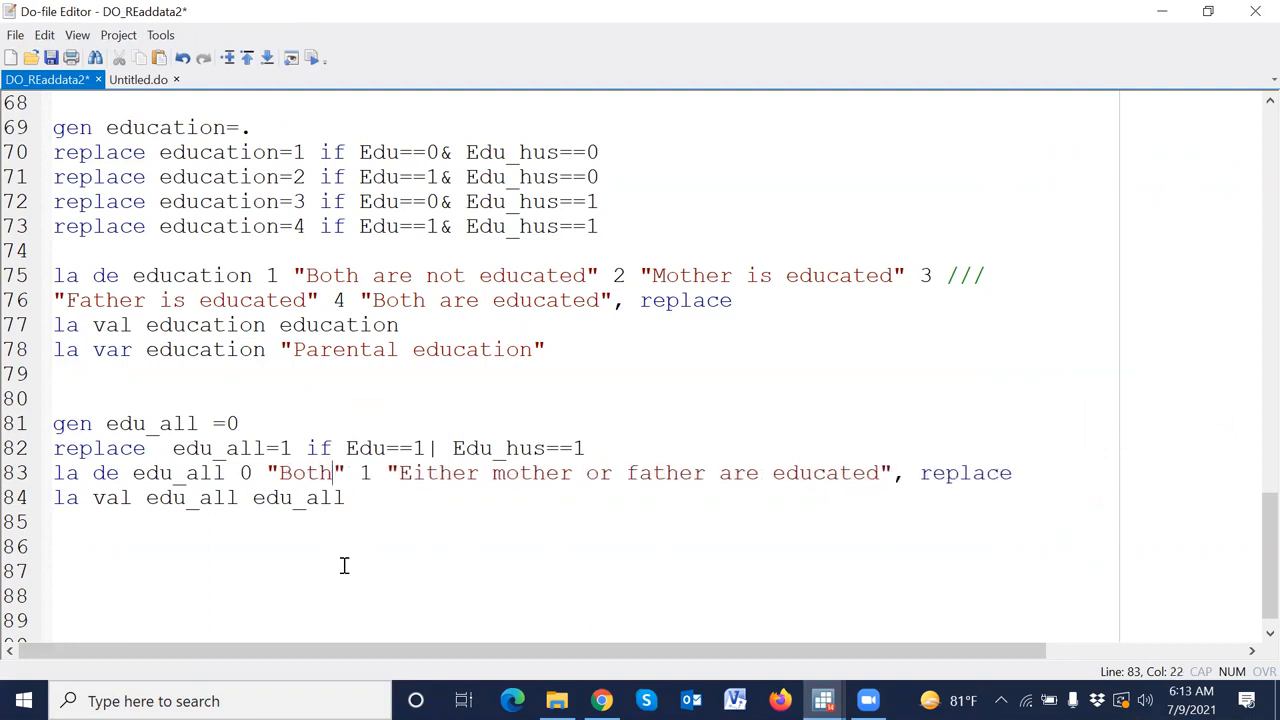
{"action": "type", "text": " are "}
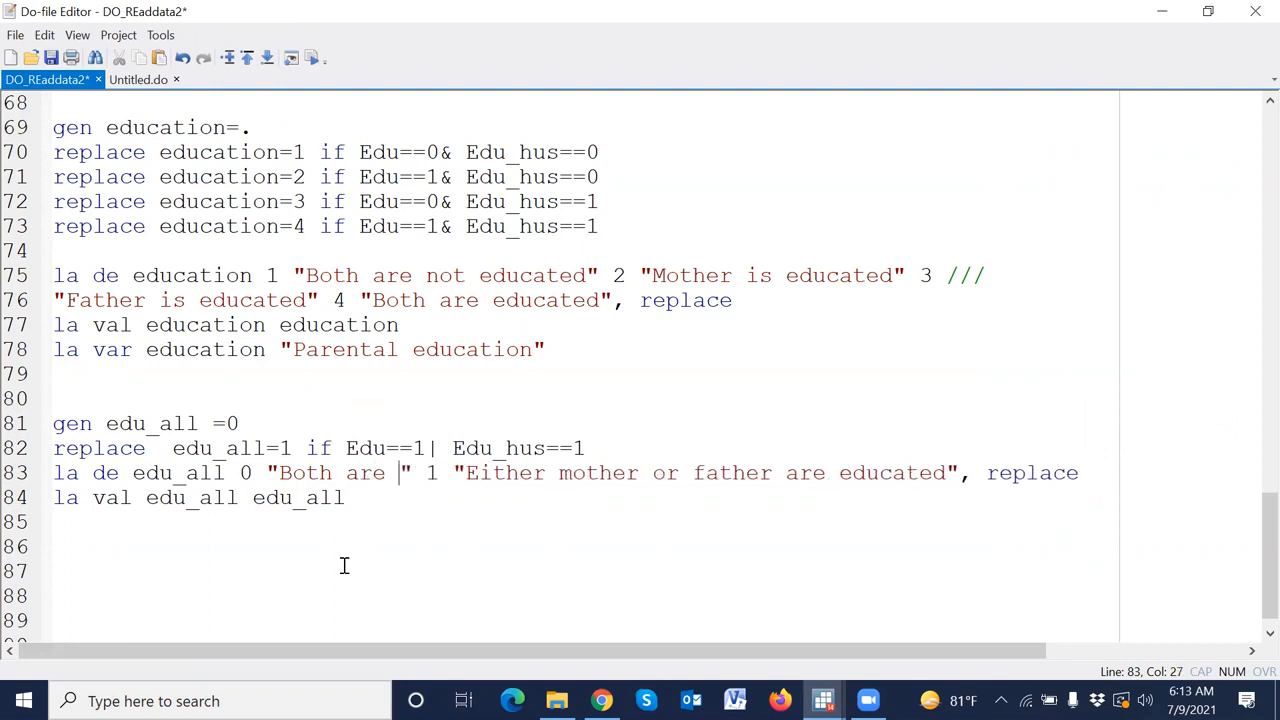
{"action": "type", "text": "not edu"}
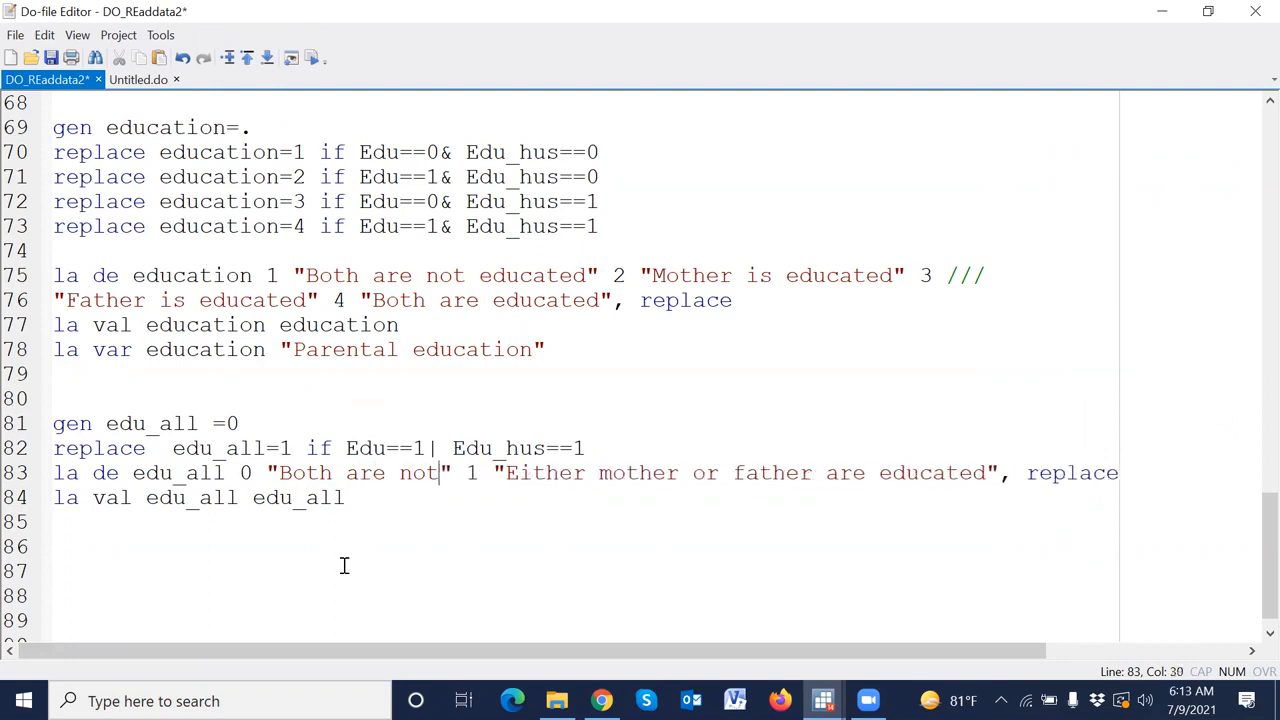
{"action": "type", "text": "cated"}
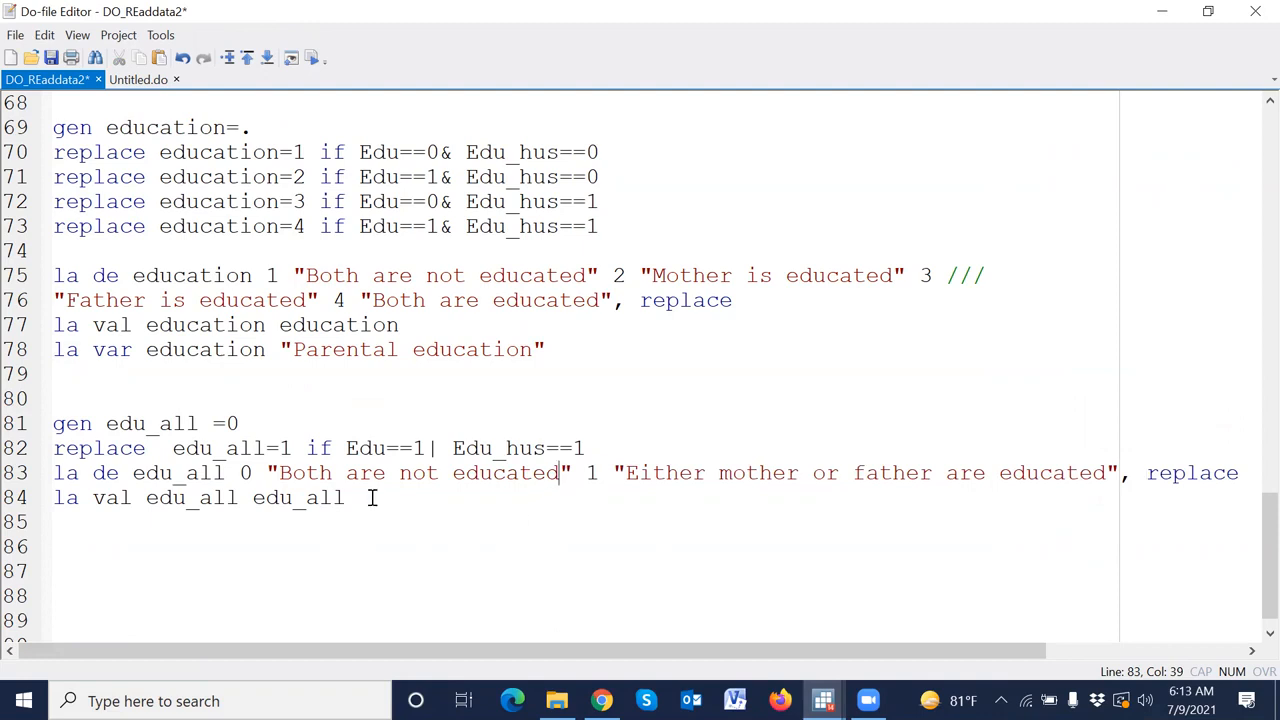
{"action": "left_click_drag", "start_coordinate": [22, 455], "coordinate": [30, 522]}
{"action": "left_click", "coordinate": [312, 58]}
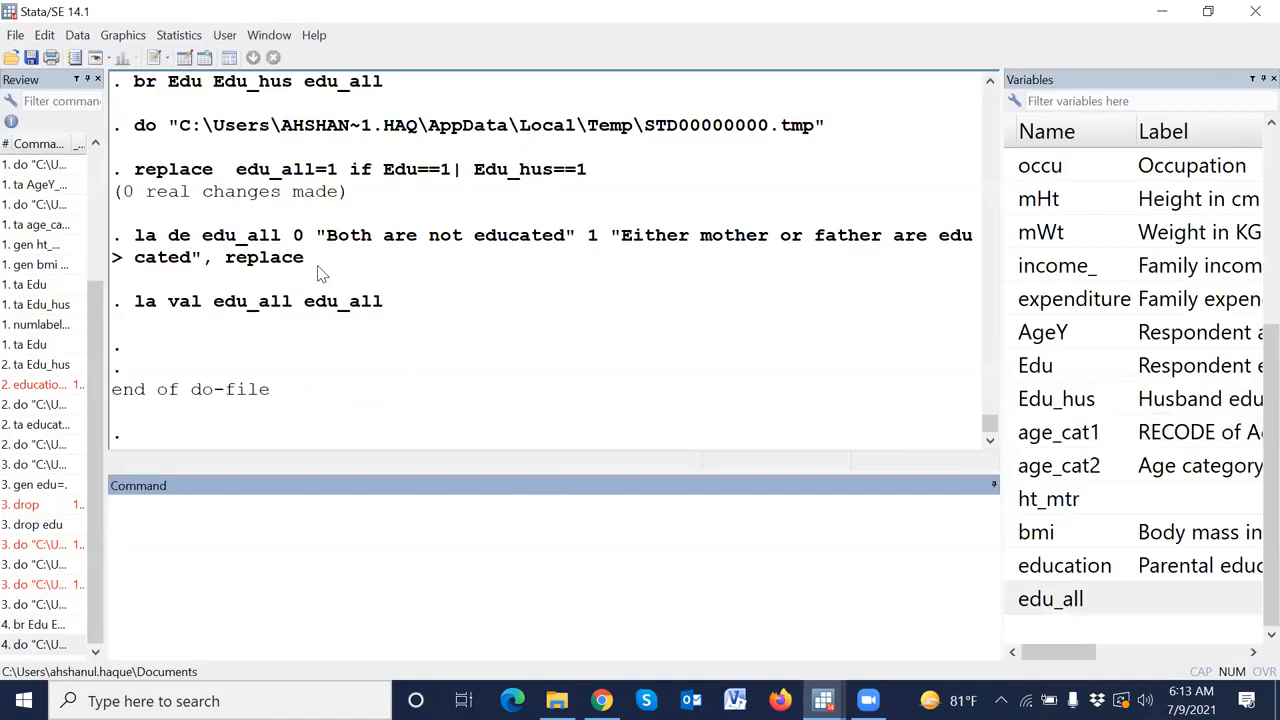
Browse Edu, Edu_hus and edu_all again and check the edu_all labels in rows 29 and 27.
{"action": "left_click", "coordinate": [56, 626]}
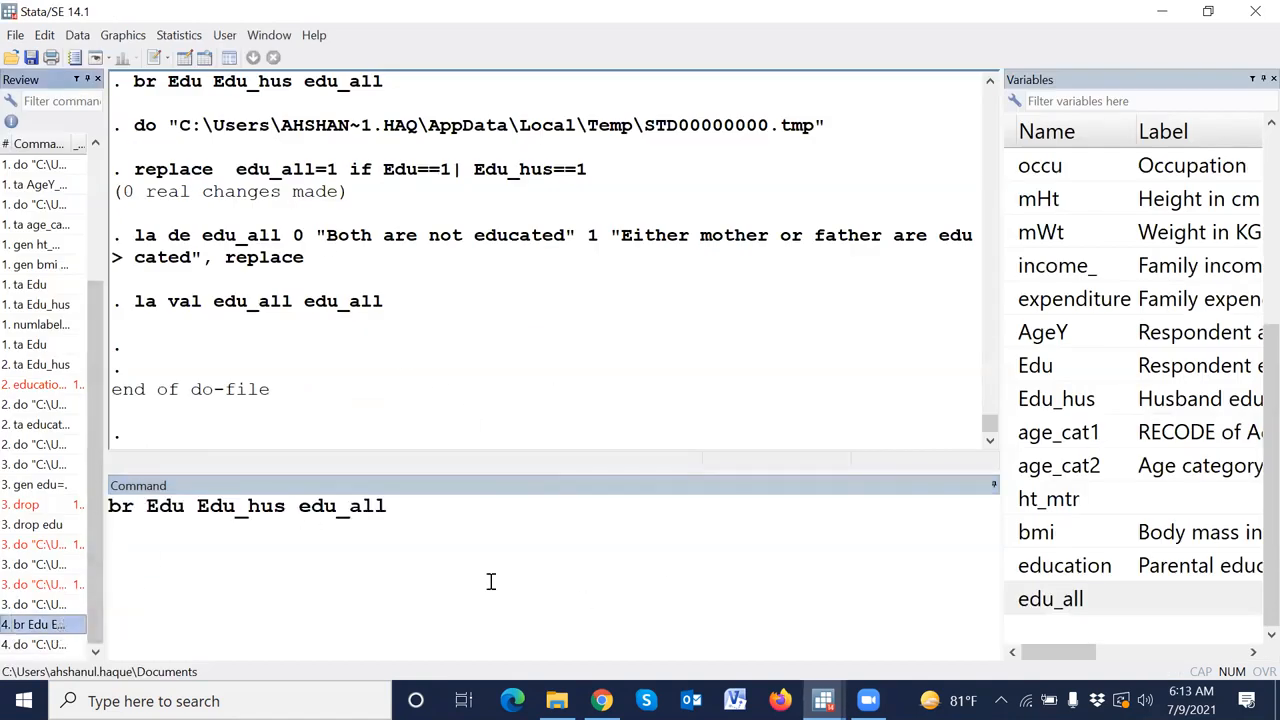
{"action": "key", "text": "Return"}
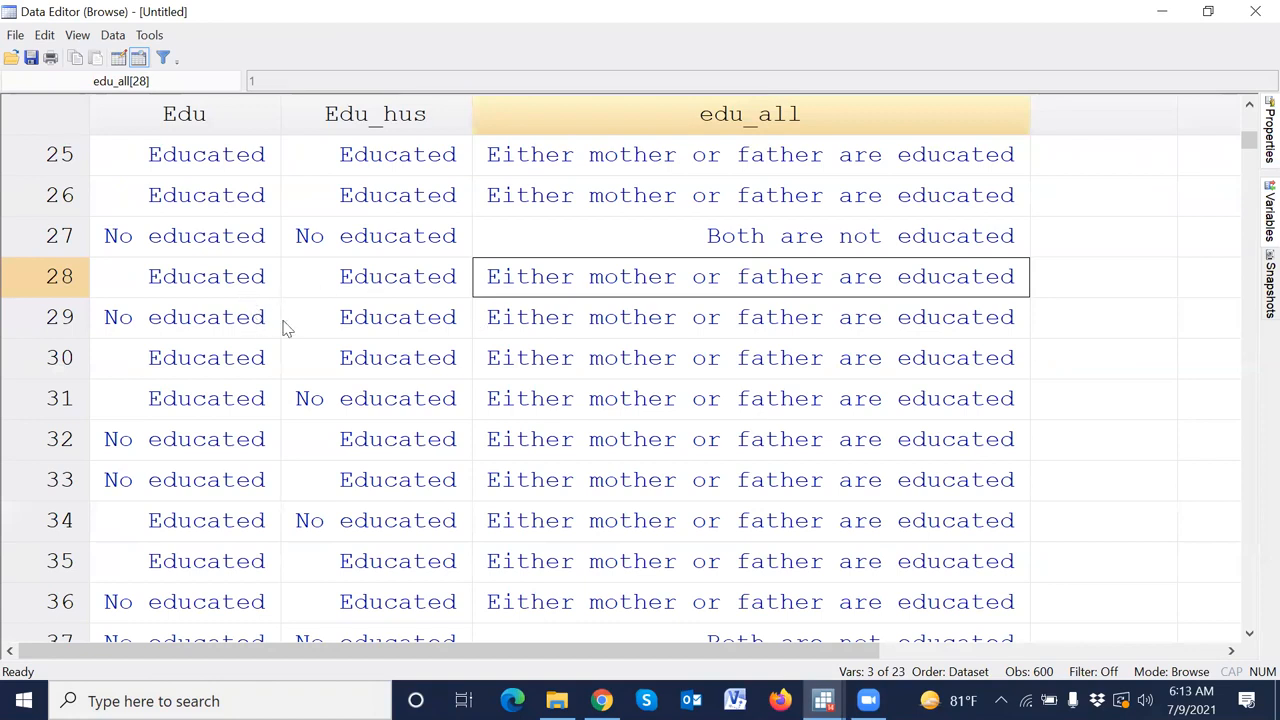
{"action": "left_click", "coordinate": [45, 322]}
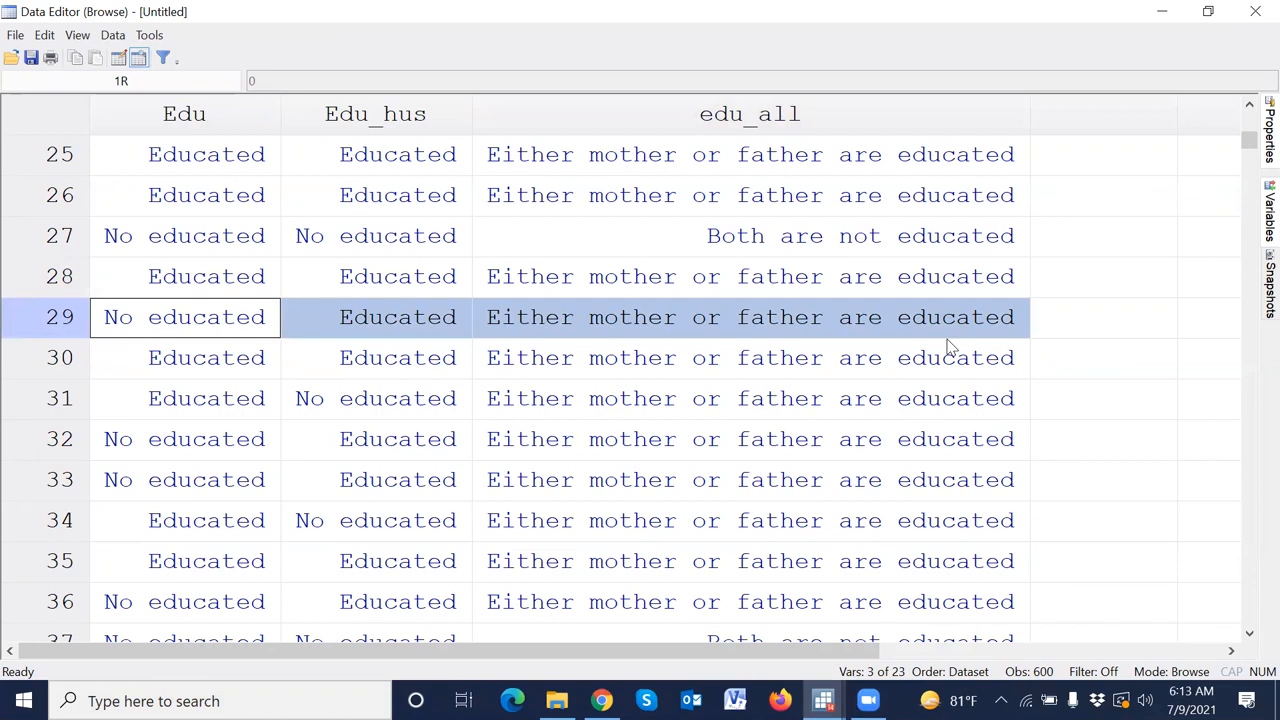
{"action": "left_click", "coordinate": [65, 236]}
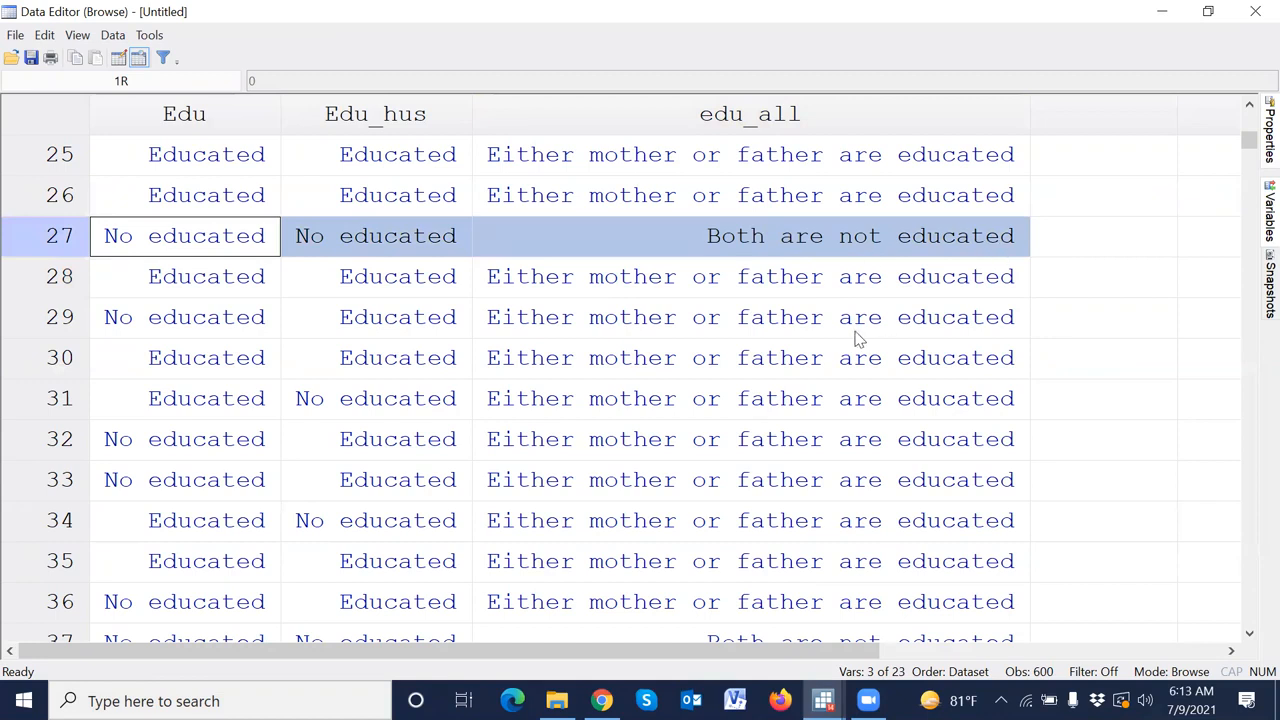
Return to the do-file DO_REaddata2 and save it.
{"action": "key", "text": "alt+Tab"}
{"action": "key", "text": "alt+Tab"}
{"action": "key", "text": "alt+Tab"}
{"action": "key", "text": "alt+Tab"}
{"action": "left_click", "coordinate": [462, 570]}
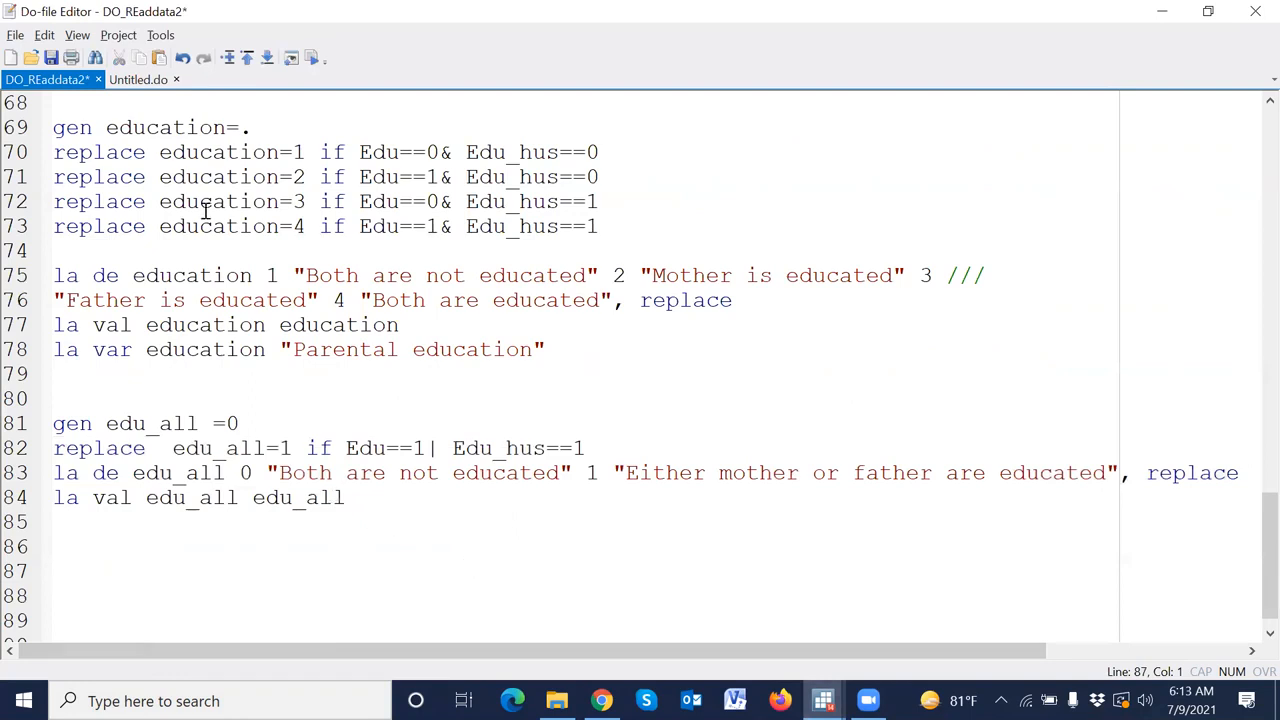
{"action": "left_click", "coordinate": [51, 58]}
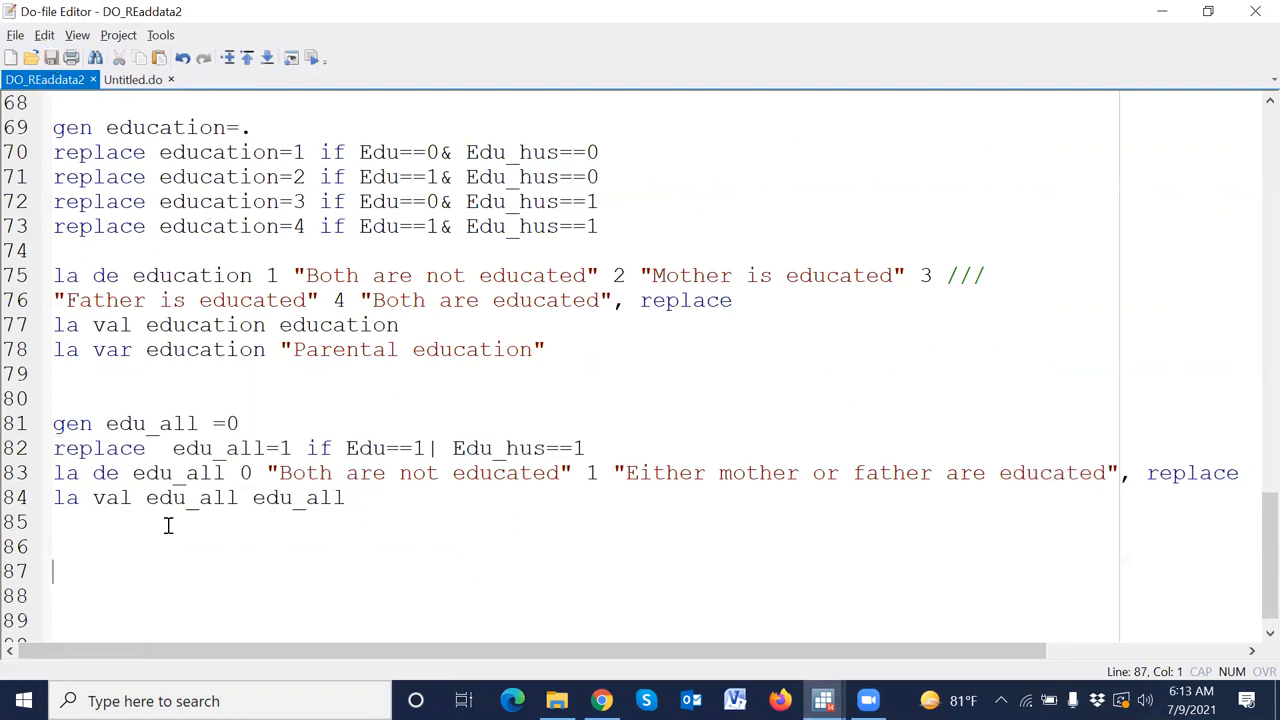
Review the edu_all block on lines 81 to 84 and the import, labelling, age category, bmi and education commands above it.
{"action": "left_click_drag", "start_coordinate": [27, 420], "coordinate": [27, 516]}
{"action": "left_click", "coordinate": [191, 579]}
{"action": "left_click_drag", "start_coordinate": [137, 531], "coordinate": [15, 428]}
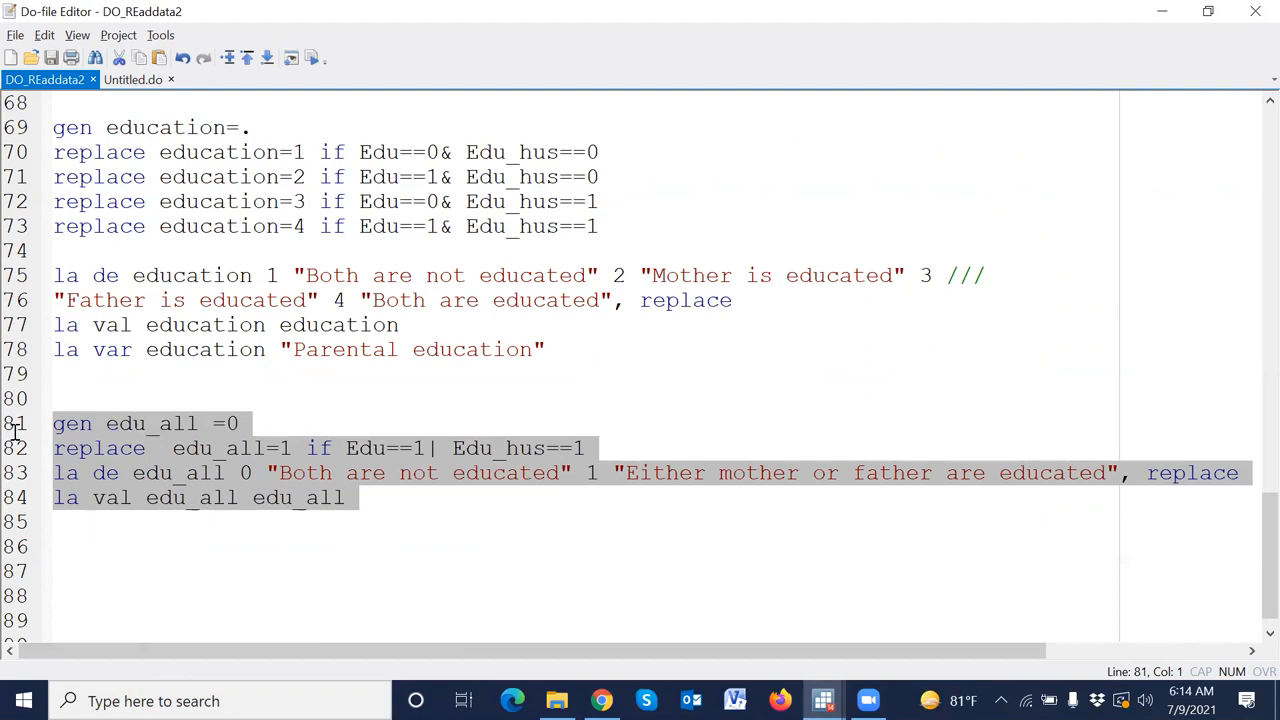
{"action": "left_click", "coordinate": [166, 531]}
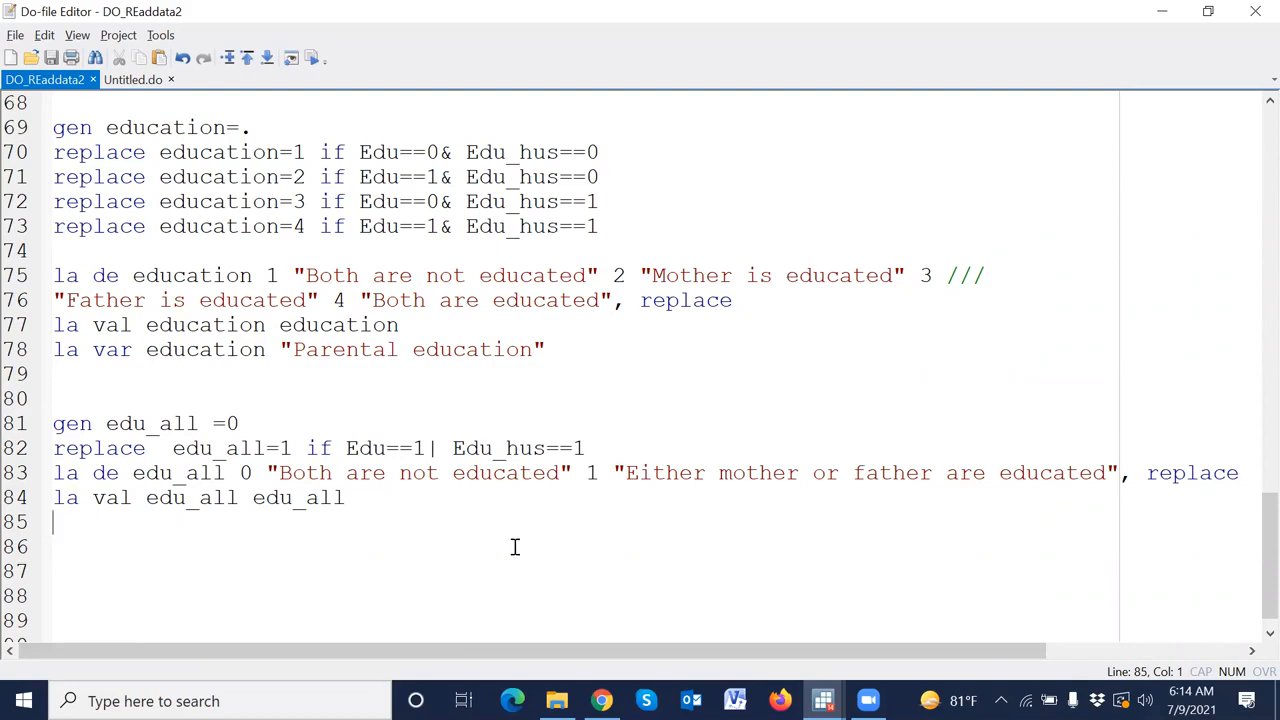
{"action": "scroll", "coordinate": [512, 548], "scroll_direction": "up", "scroll_amount": 20}
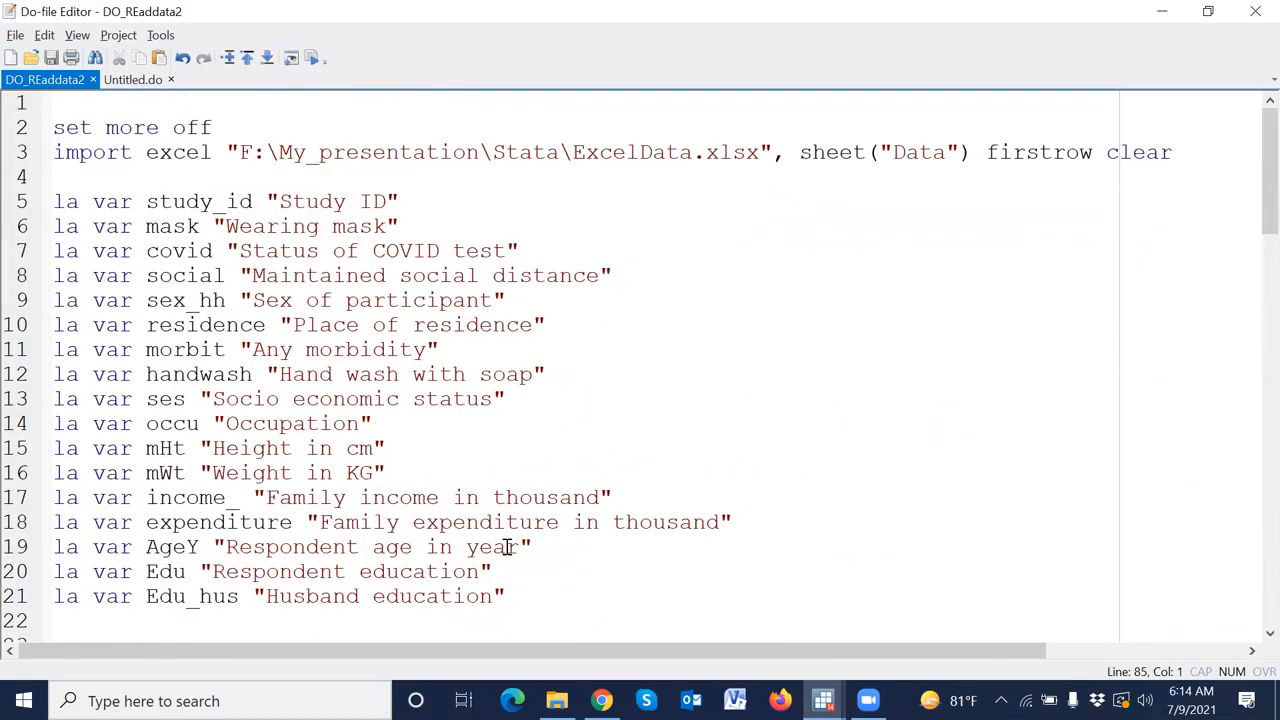
{"action": "scroll", "coordinate": [463, 463], "scroll_direction": "down", "scroll_amount": 17}
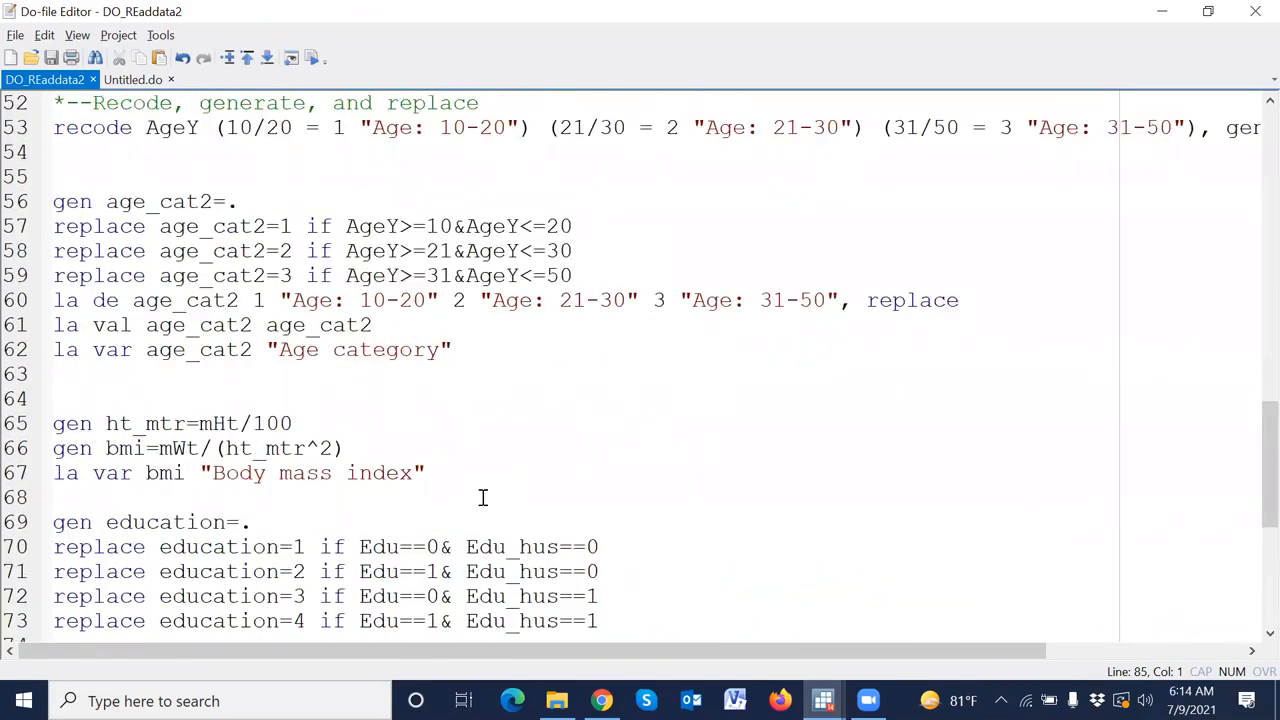
{"action": "scroll", "coordinate": [482, 497], "scroll_direction": "down", "scroll_amount": 5}
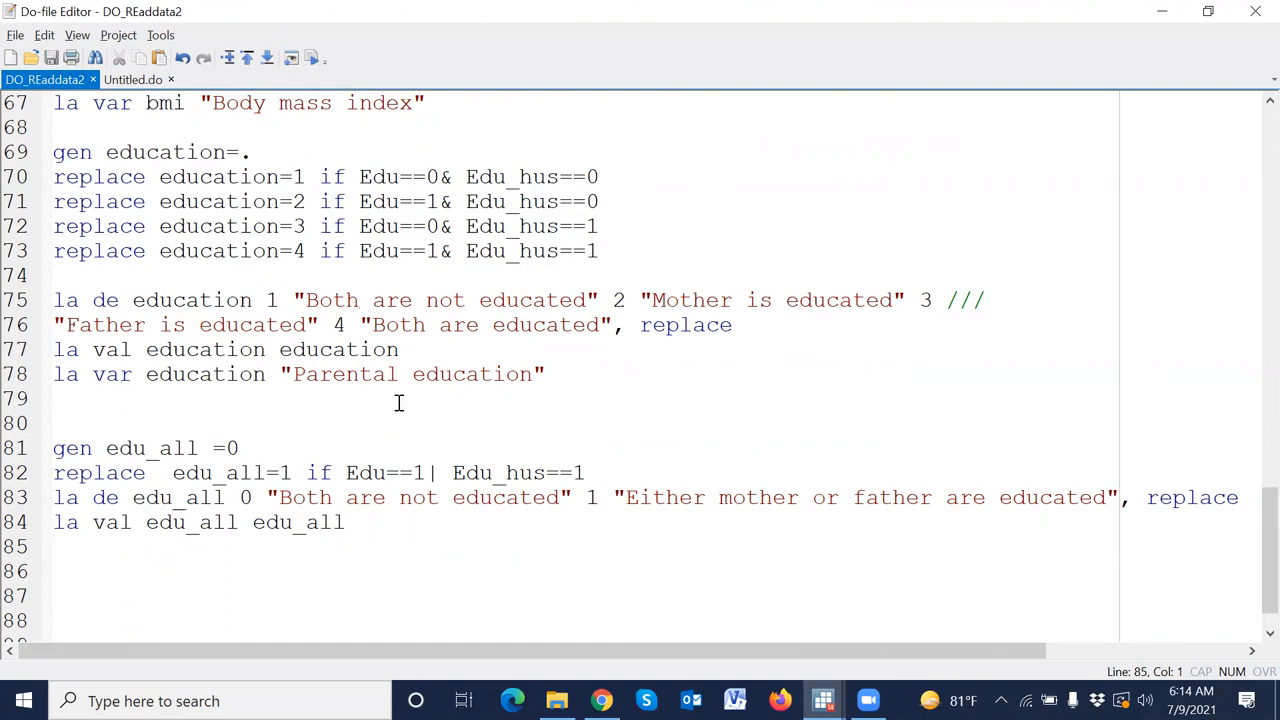
{"action": "scroll", "coordinate": [404, 420], "scroll_direction": "up", "scroll_amount": 1}
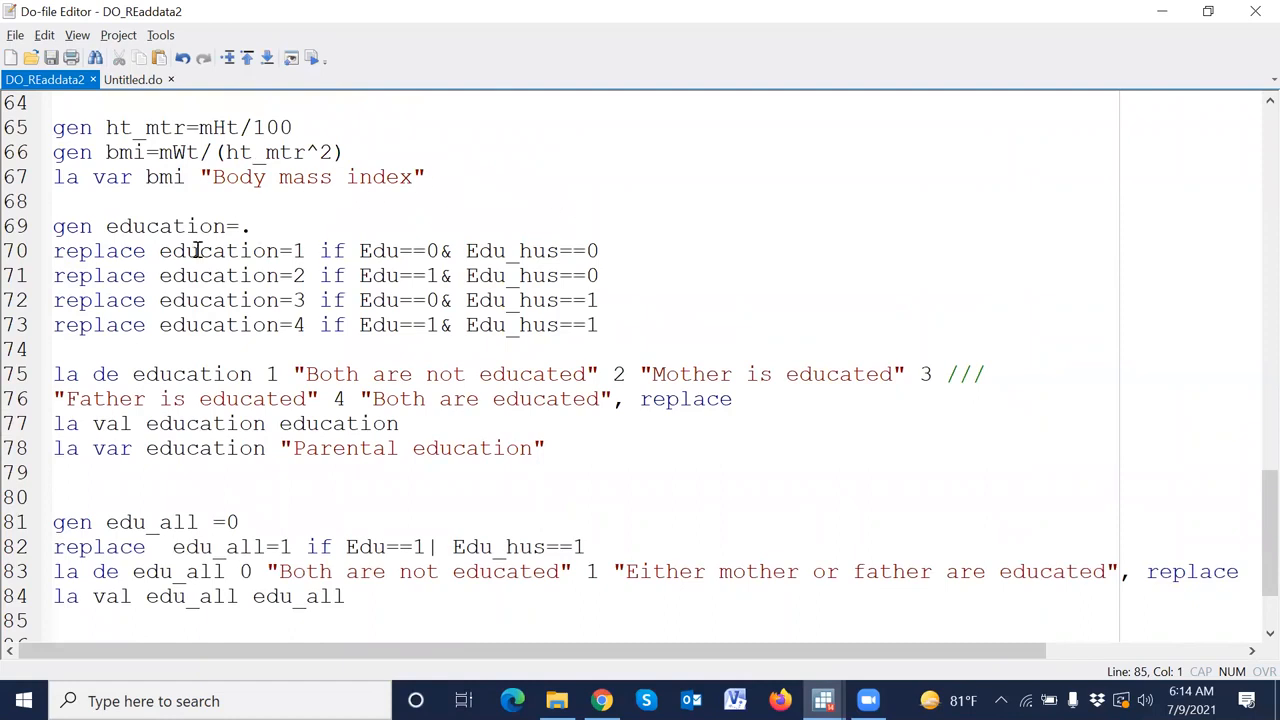
{"action": "scroll", "coordinate": [427, 420], "scroll_direction": "up", "scroll_amount": 4}
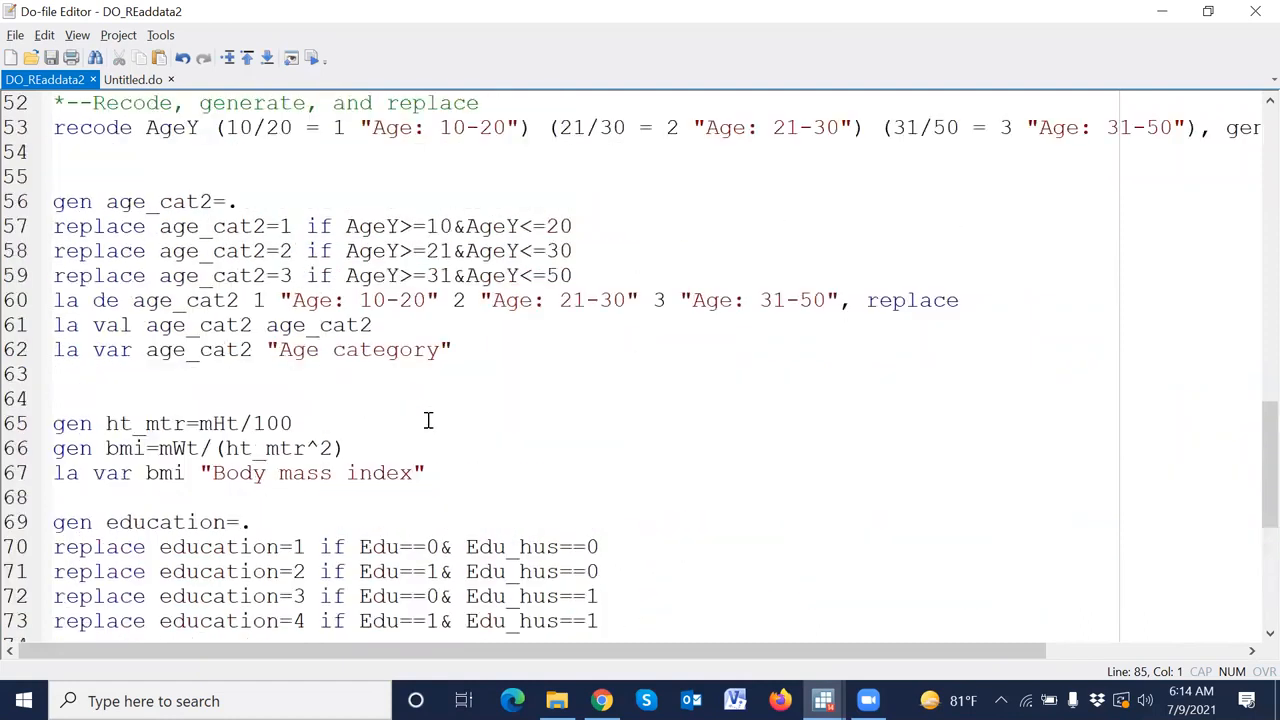
{"action": "left_click_drag", "start_coordinate": [30, 205], "coordinate": [440, 390]}
{"action": "left_click", "coordinate": [441, 390]}
{"action": "scroll", "coordinate": [453, 376], "scroll_direction": "down", "scroll_amount": 6}
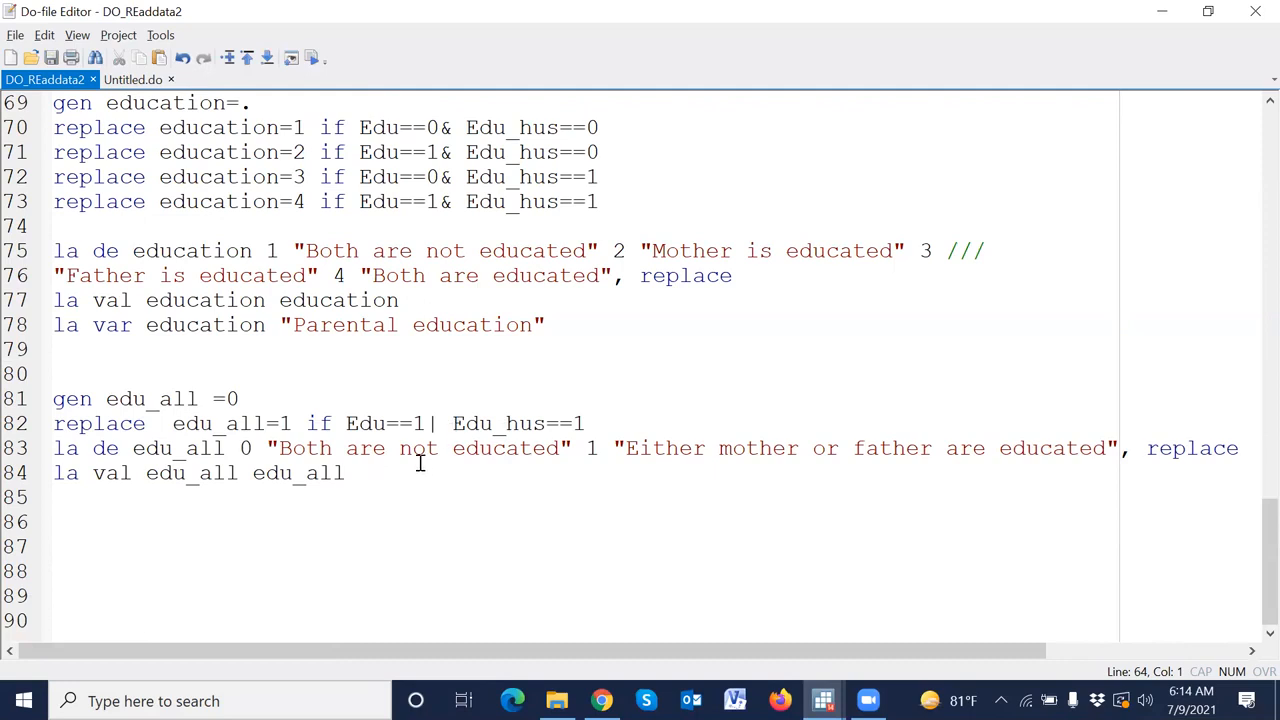